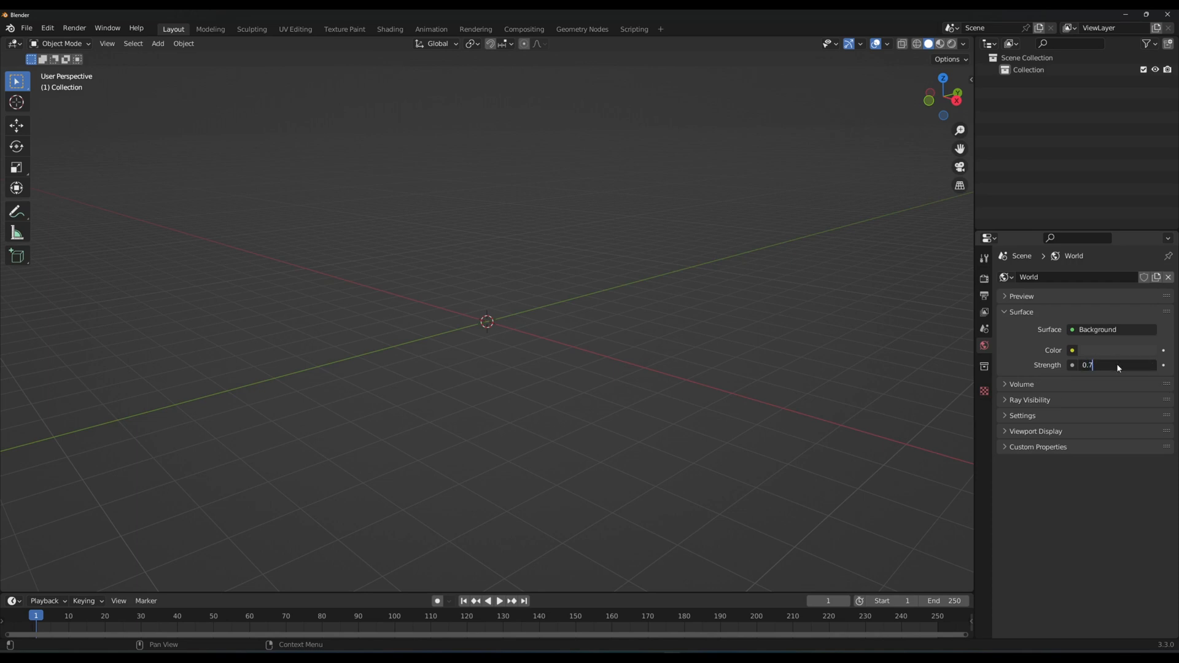
# Set the world background strength to 0.7 and assign a Volume Scatter shader to the world volume.
pyautogui.press('Return')
pyautogui.click(1006, 385)
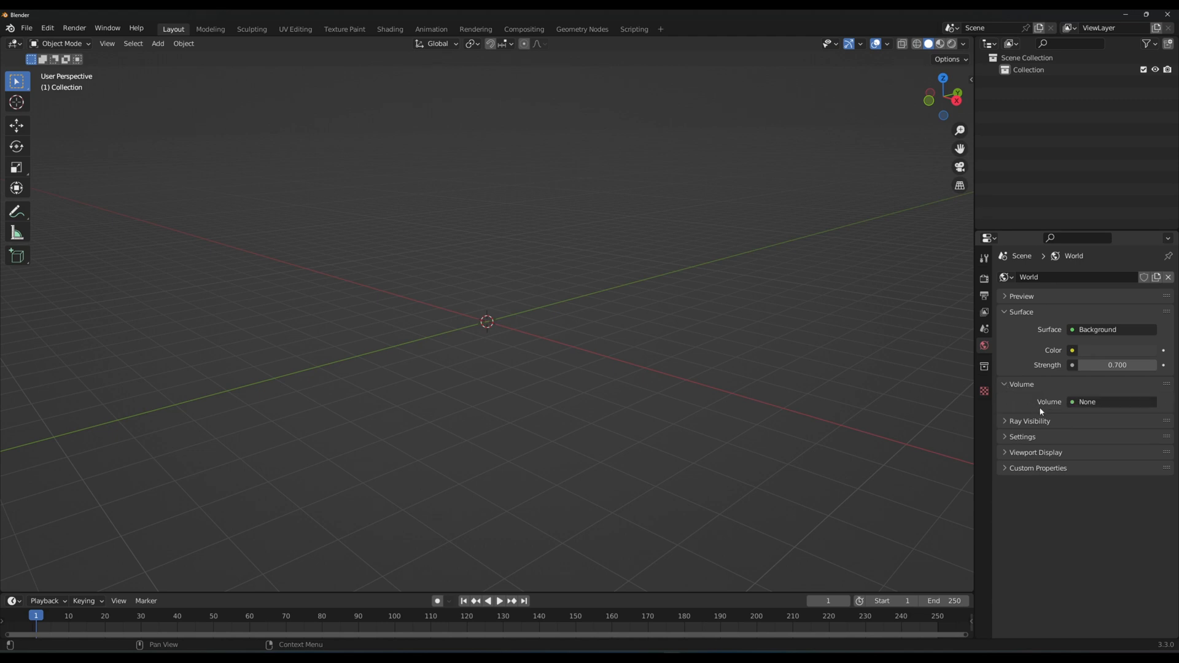
pyautogui.click(1089, 402)
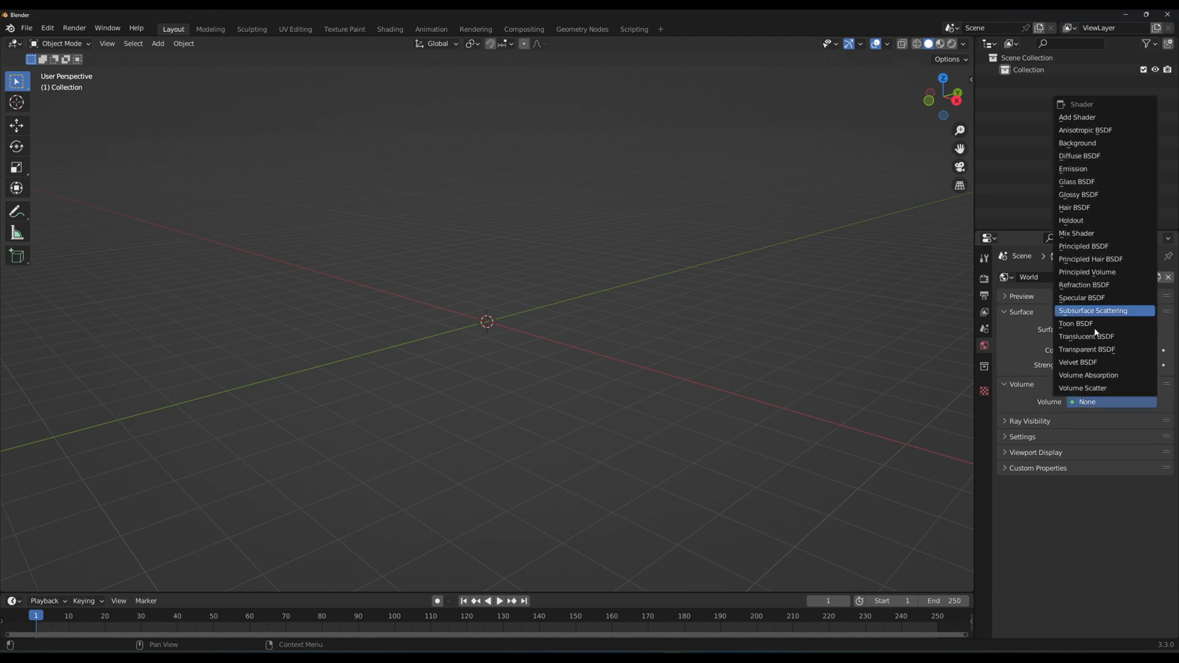
pyautogui.click(1090, 389)
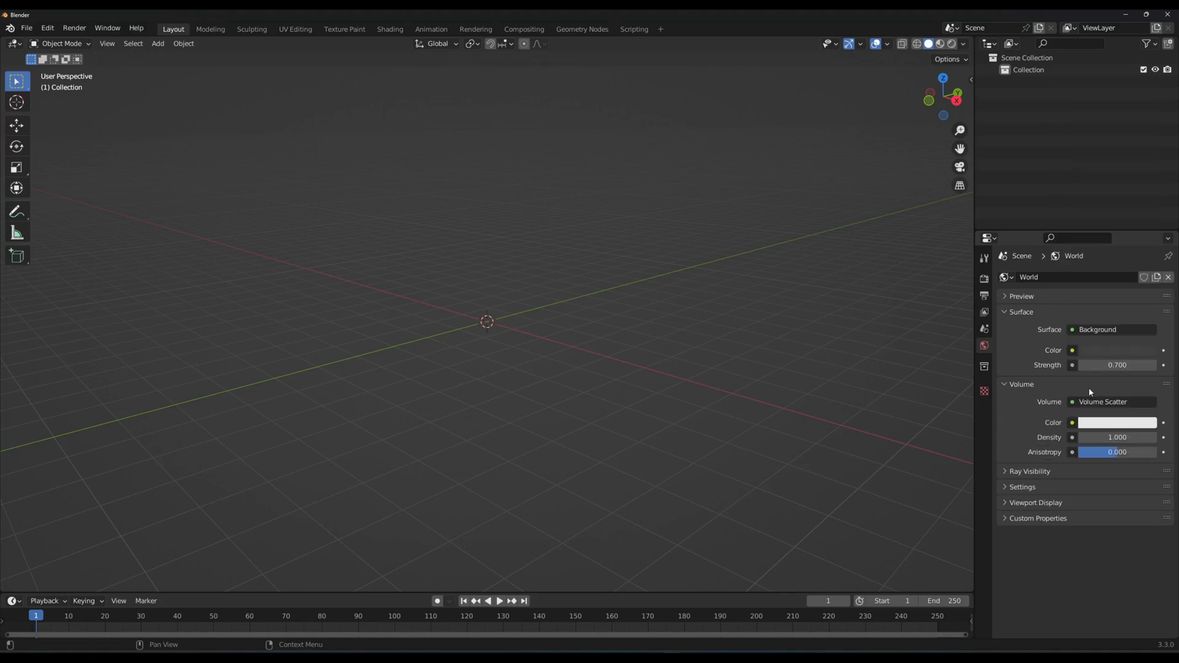
# Darken the world's Volume Scatter color to a brightness value of about 0.085 and set its density to 0.12.
pyautogui.click(1107, 420)
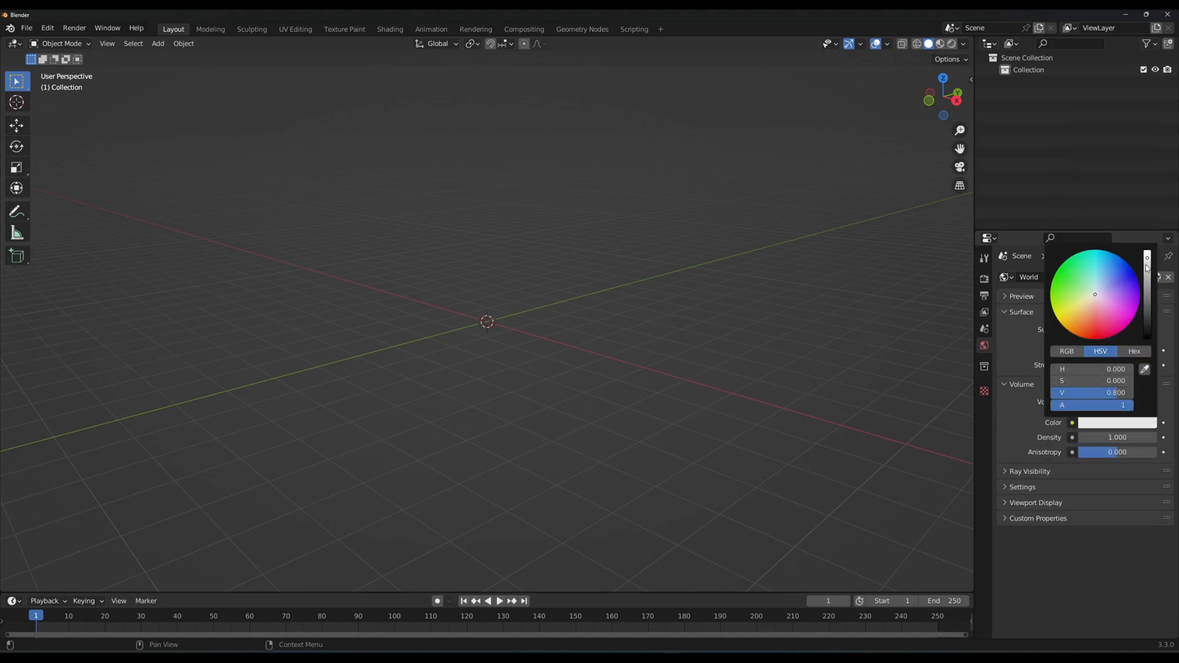
pyautogui.moveTo(1147, 269); pyautogui.dragTo(1147, 309)
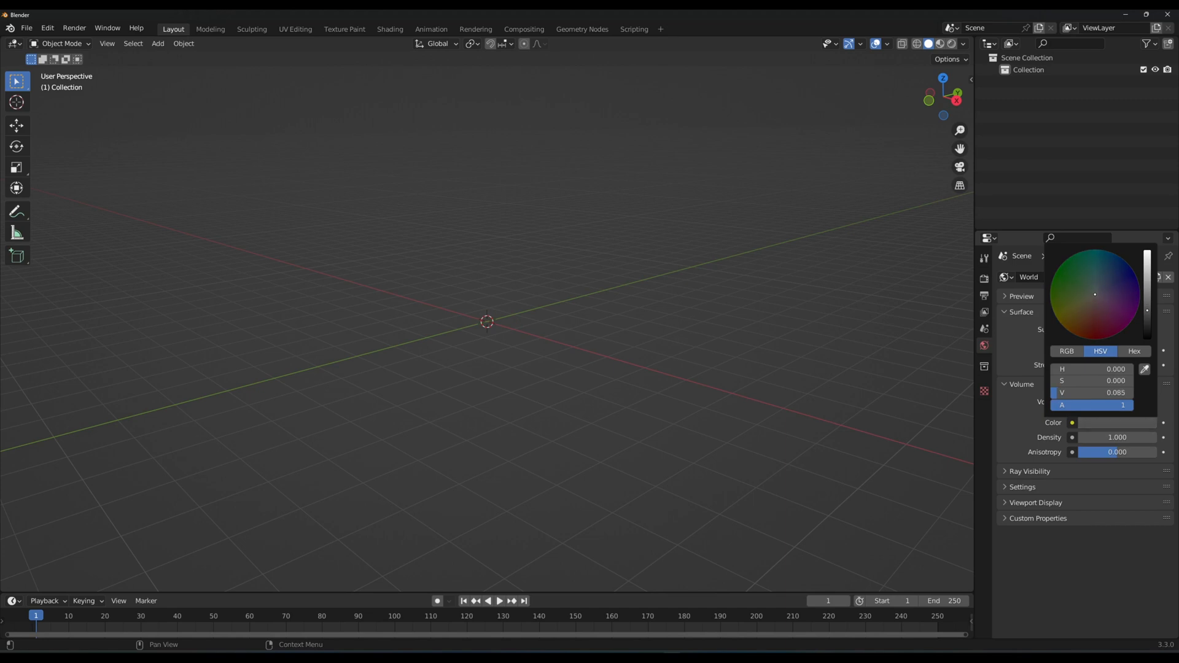
pyautogui.click(1122, 437)
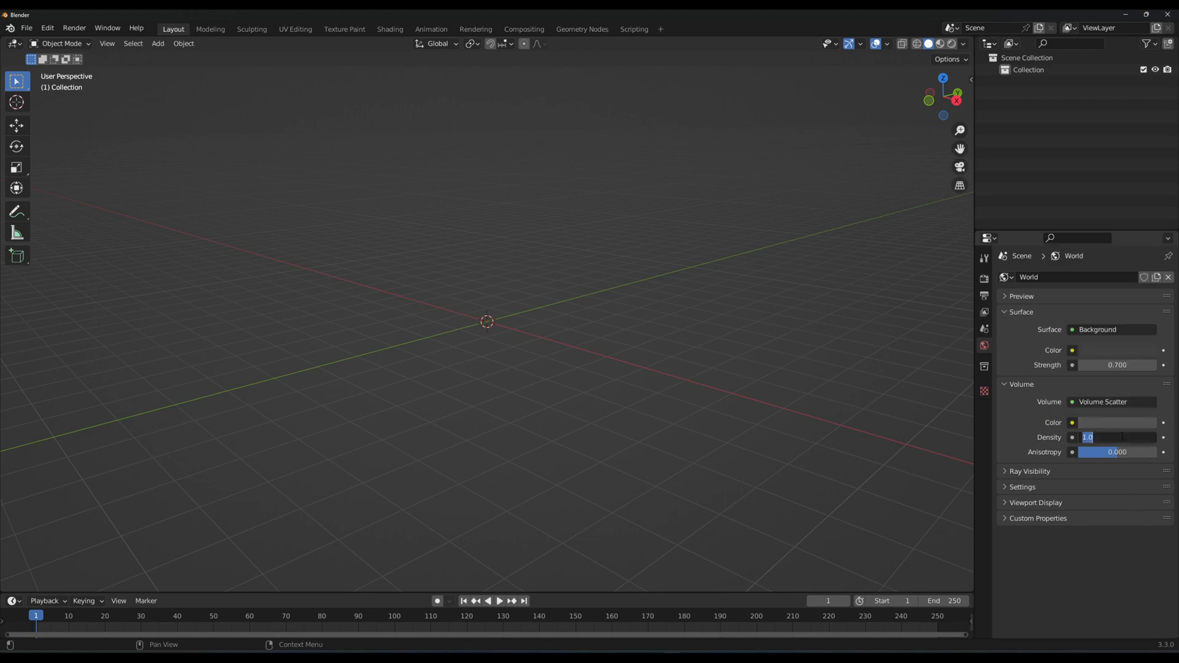
pyautogui.write('0.12')
pyautogui.press('Return')
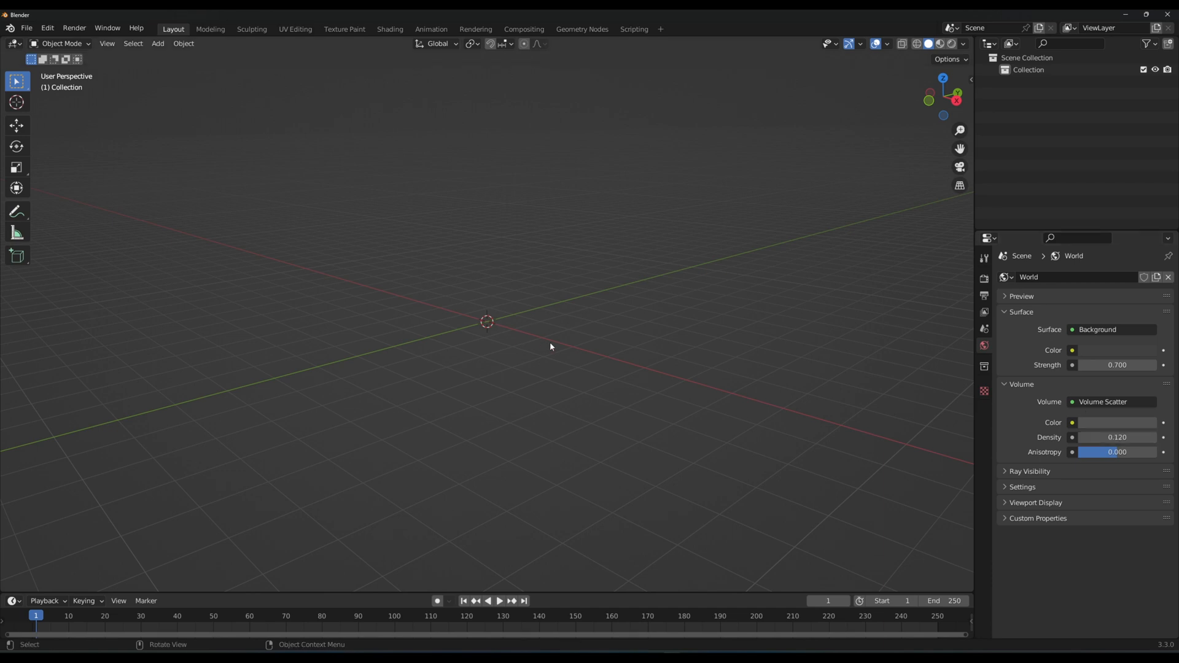
# Add a mesh plane at the scene origin and scale it up uniformly to several times its size.
pyautogui.moveTo(599, 296); pyautogui.dragTo(548, 319, button='middle')
pyautogui.hotkey('shift', 'a')
pyautogui.moveTo(547, 300)
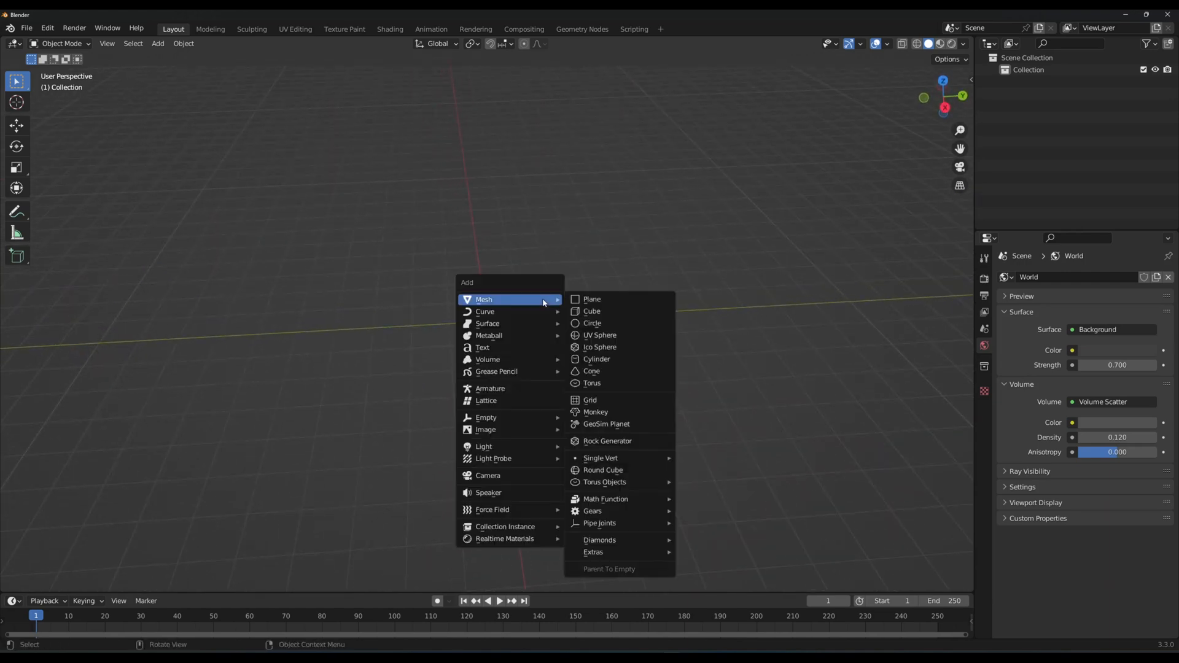
pyautogui.click(593, 300)
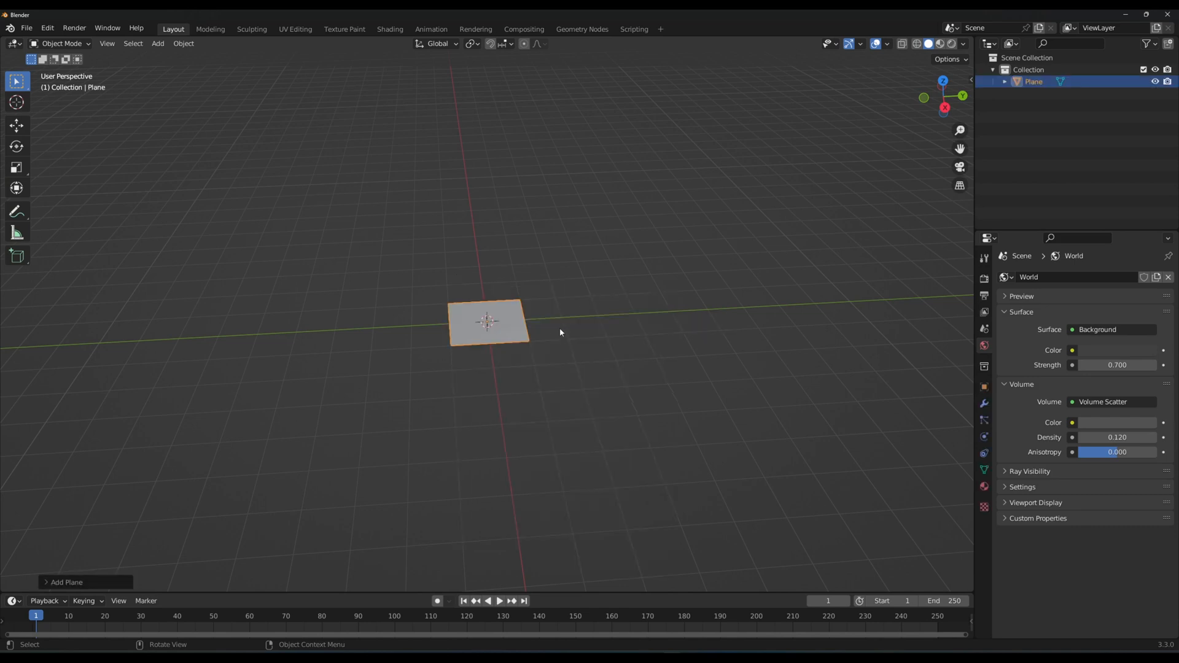
pyautogui.press('s')
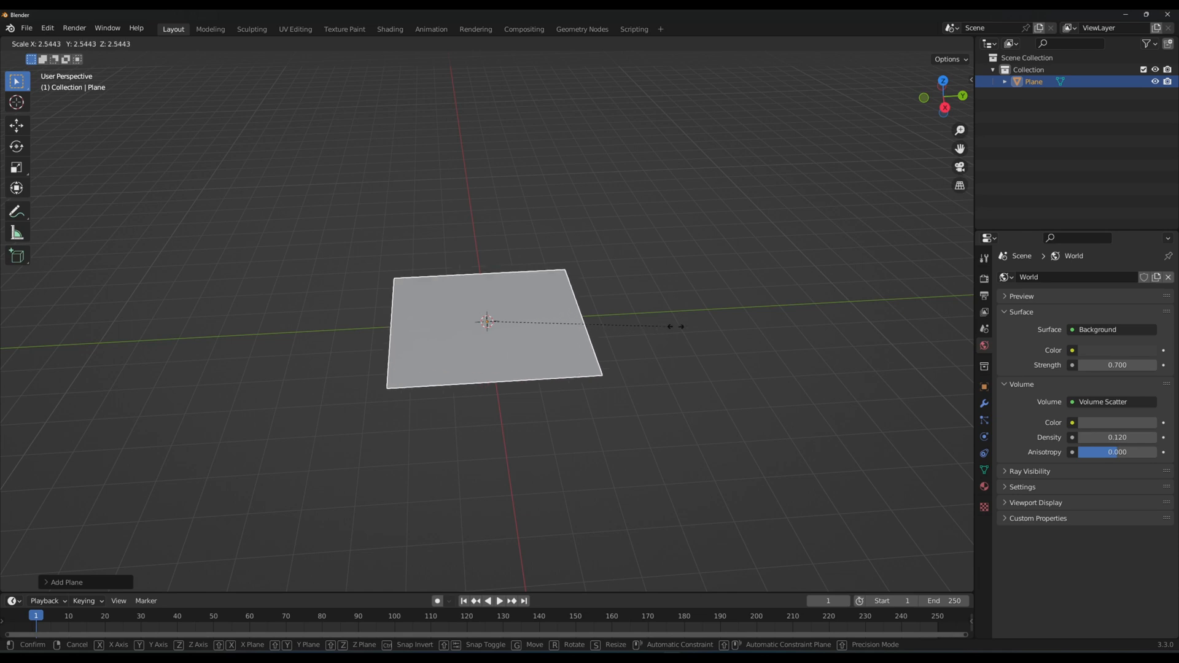
pyautogui.click(555, 344)
pyautogui.press('s')
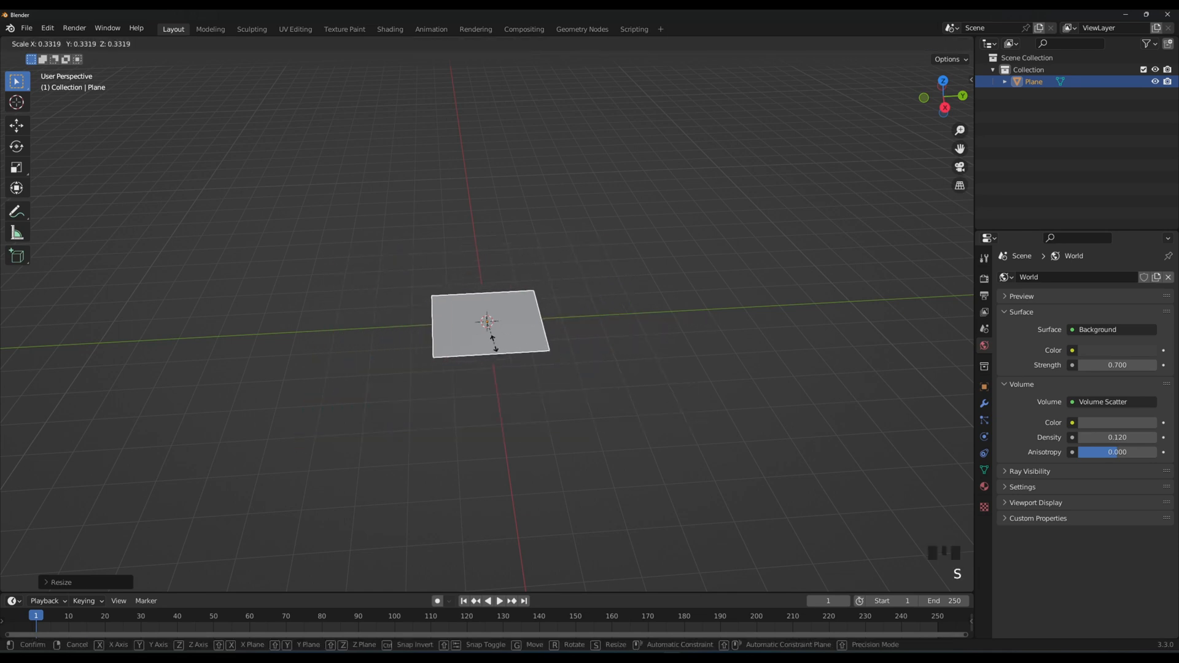
pyautogui.click(569, 337)
# Stretch the plane along the global X axis to about five times its length.
pyautogui.press('s')
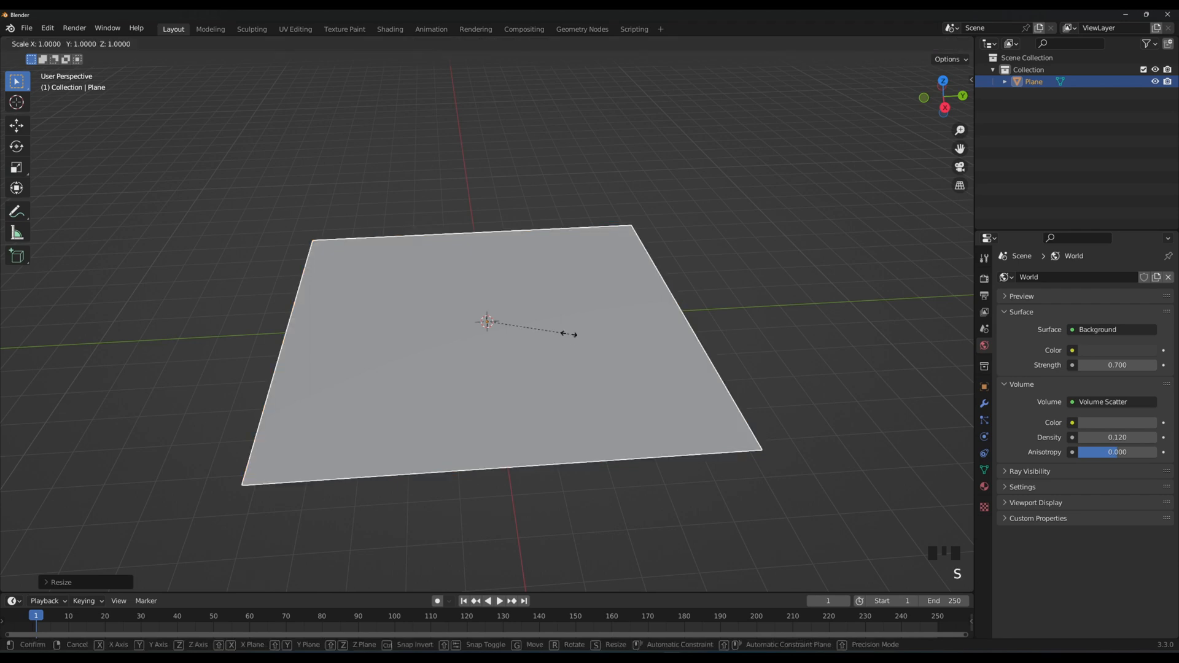
pyautogui.press('x')
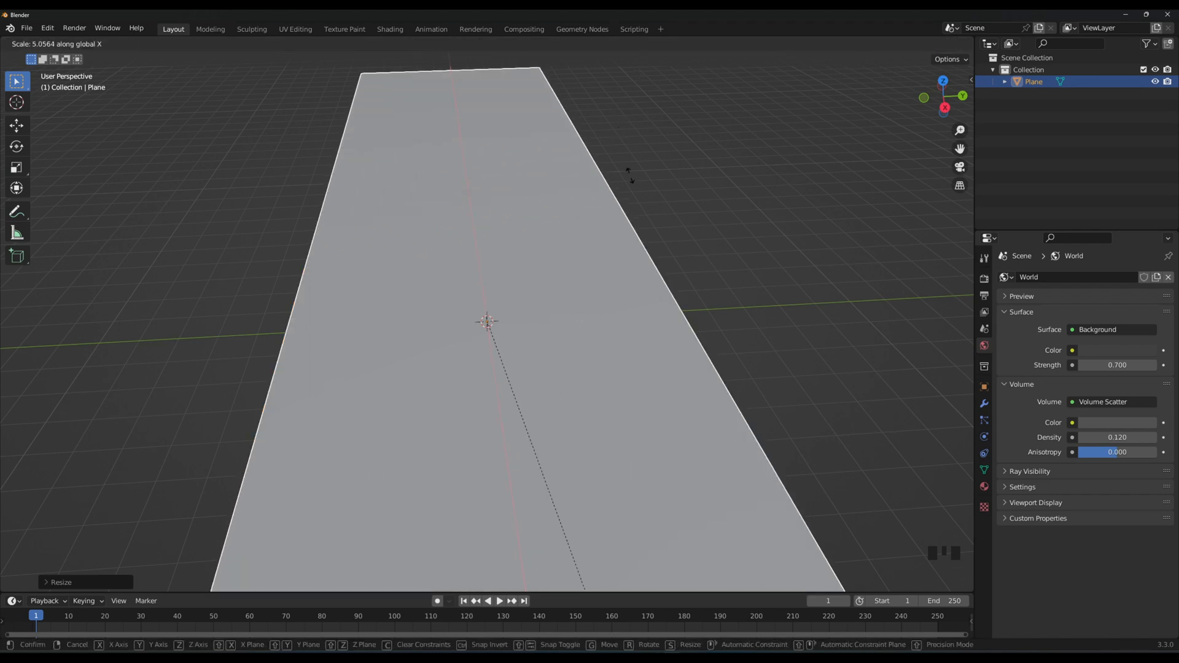
pyautogui.click(640, 320)
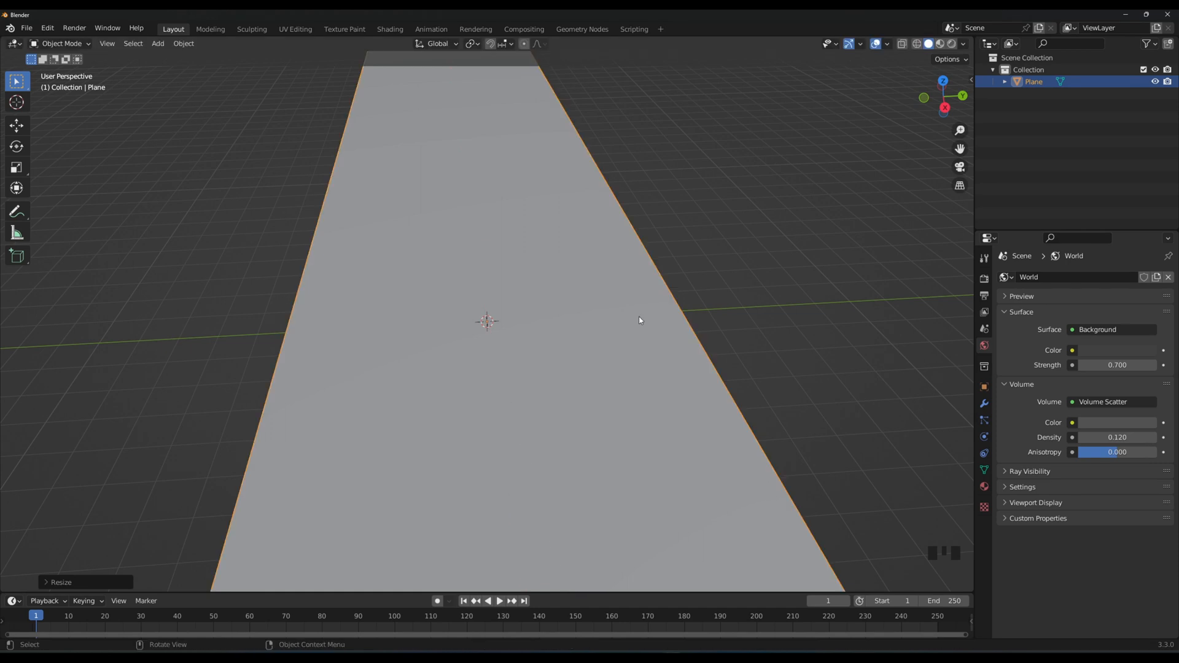
# Add a Subdivision Surface modifier to the plane and set its subdivision type to Simple.
pyautogui.click(984, 404)
pyautogui.click(1060, 278)
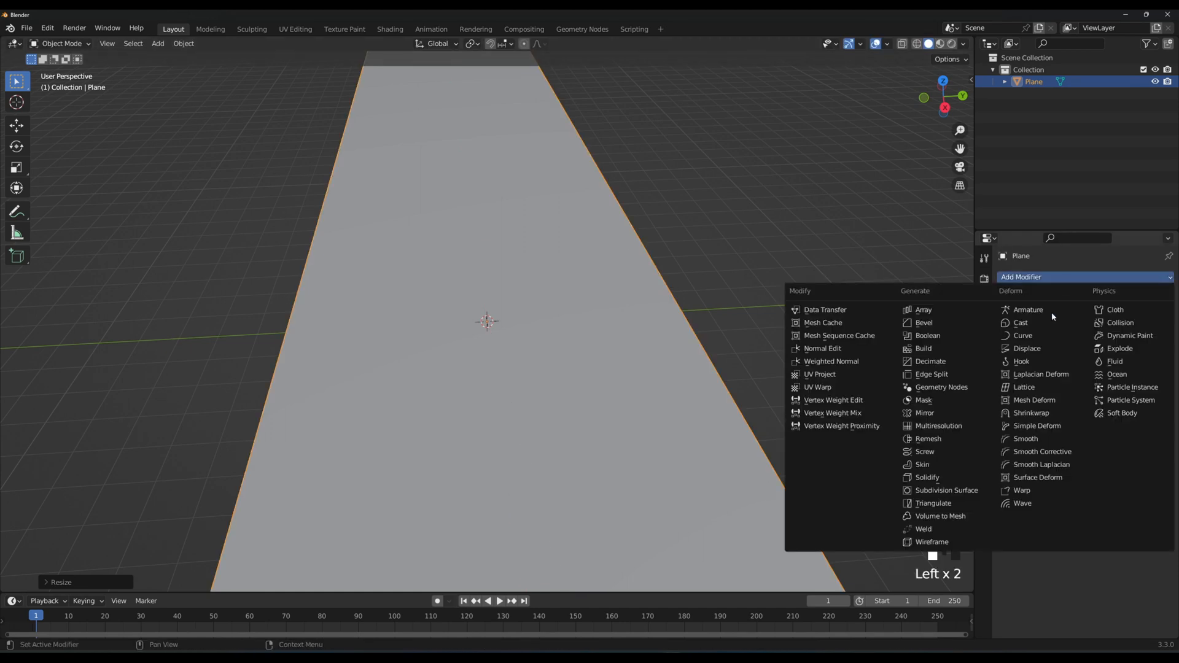
pyautogui.click(961, 490)
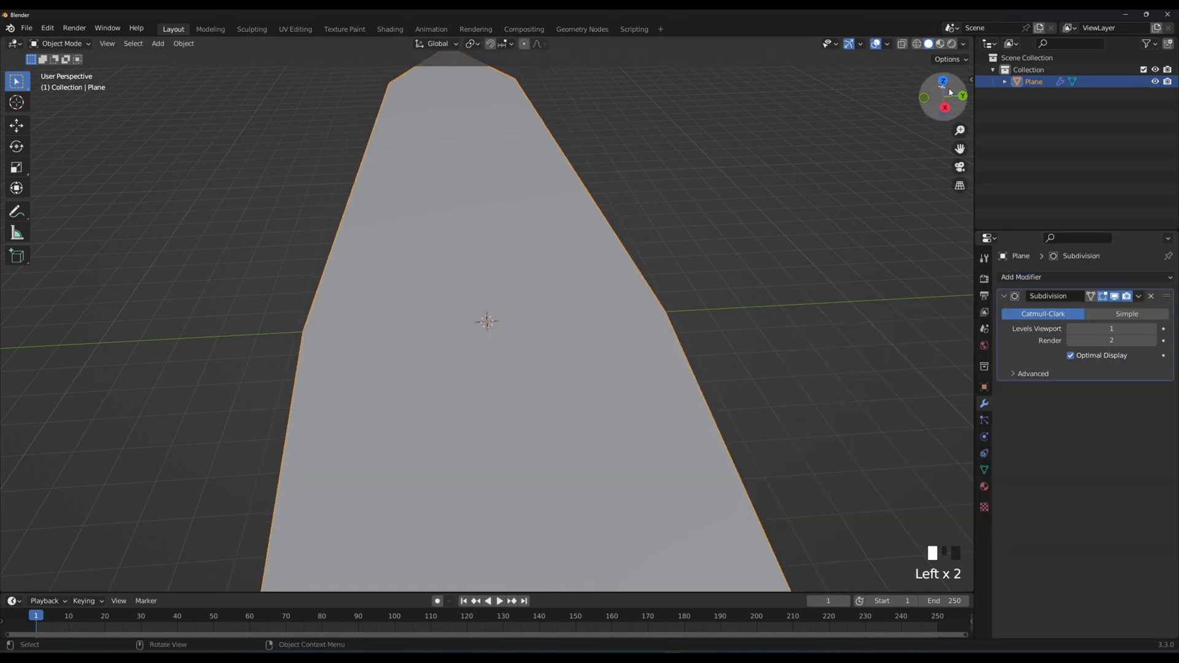
pyautogui.click(1126, 314)
# Show the viewport in wireframe and set the Subdivision modifier's render and viewport levels to 5.
pyautogui.click(917, 44)
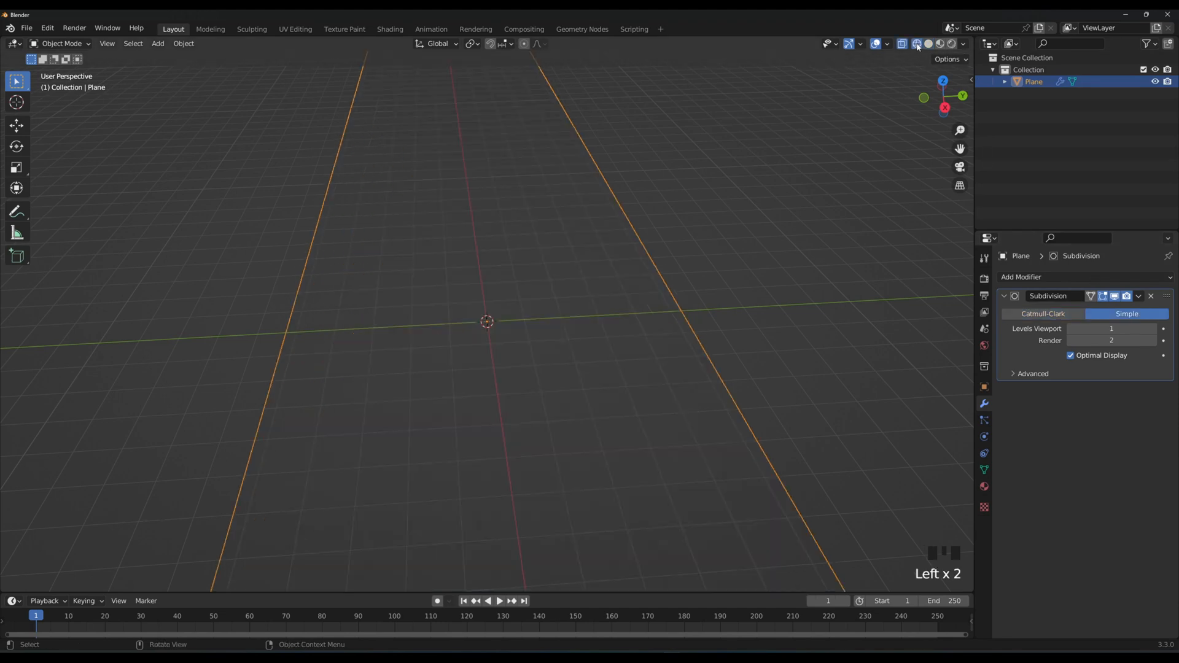
pyautogui.moveTo(545, 288); pyautogui.dragTo(468, 284, button='middle')
pyautogui.scroll(-2, 468, 285)
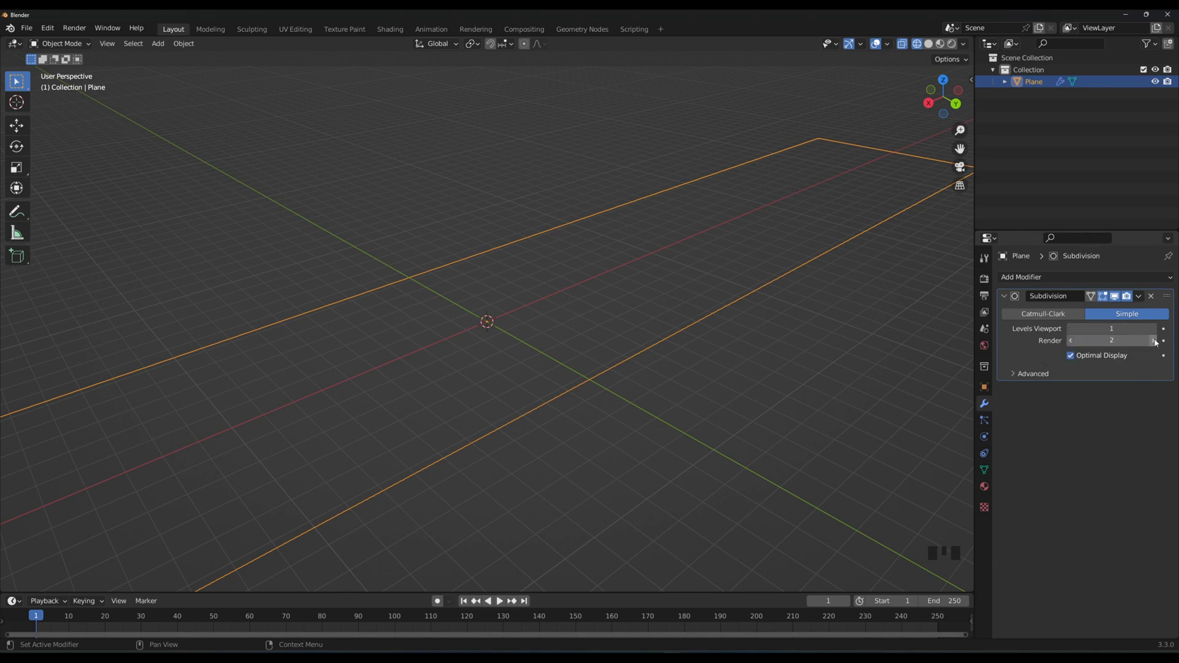
pyautogui.click(1153, 341)
pyautogui.click(1153, 341)
pyautogui.click(1153, 341)
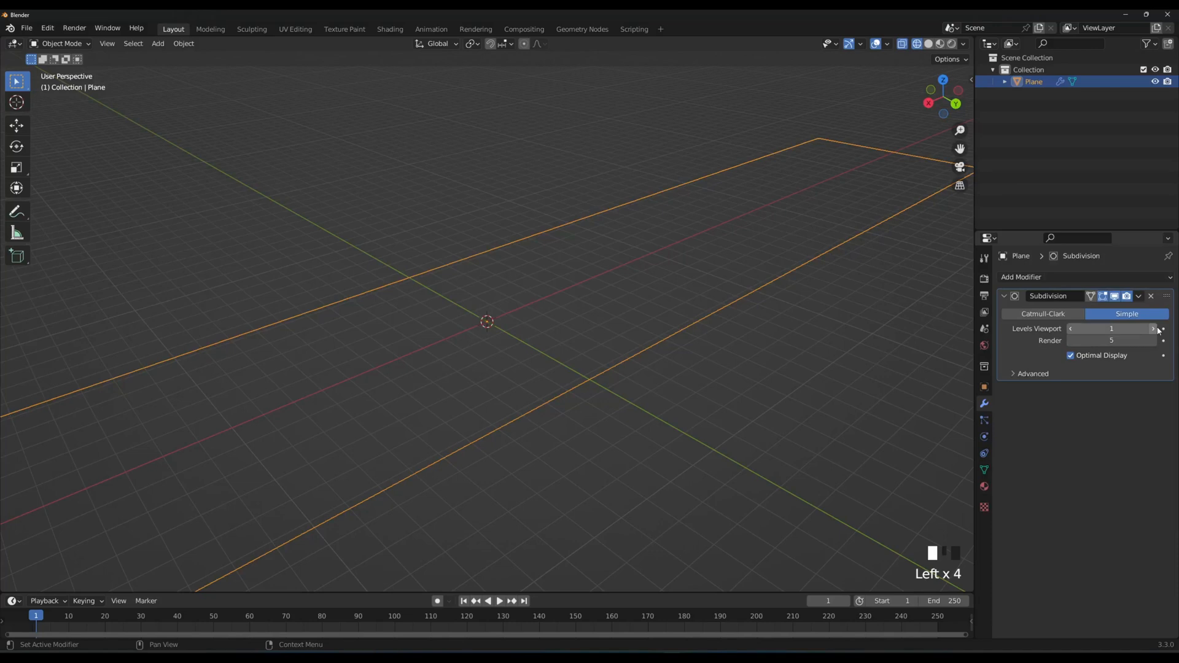
pyautogui.click(1154, 329)
pyautogui.click(1154, 329)
pyautogui.click(1154, 329)
pyautogui.click(1153, 330)
pyautogui.click(1153, 330)
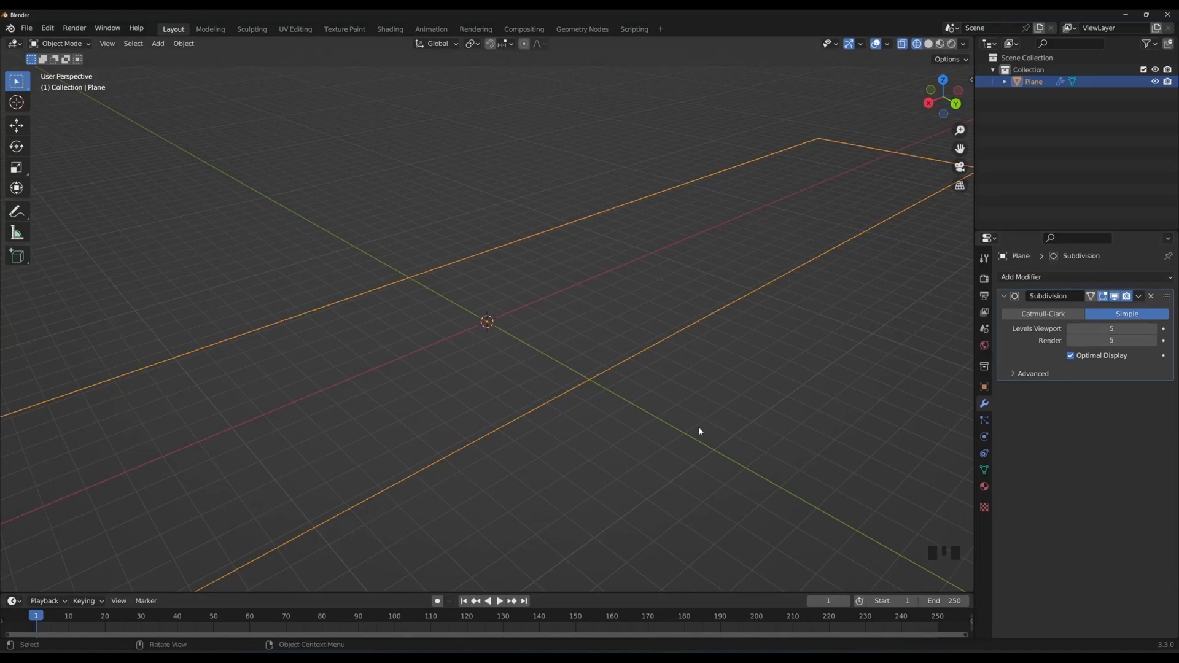
# Try applying the five-level Subdivision modifier to the plane, check the mesh density, and undo it.
pyautogui.click(530, 301)
pyautogui.click(530, 302)
pyautogui.click(650, 205)
pyautogui.click(1138, 296)
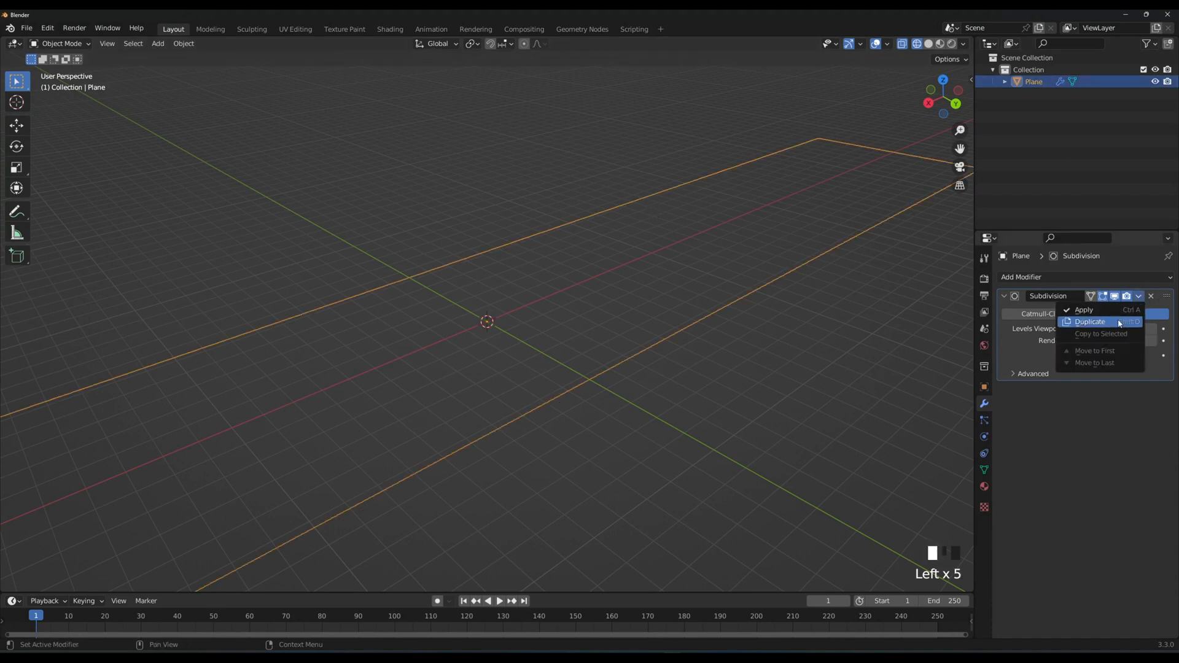
pyautogui.click(1081, 307)
pyautogui.moveTo(587, 377); pyautogui.dragTo(589, 430, button='middle')
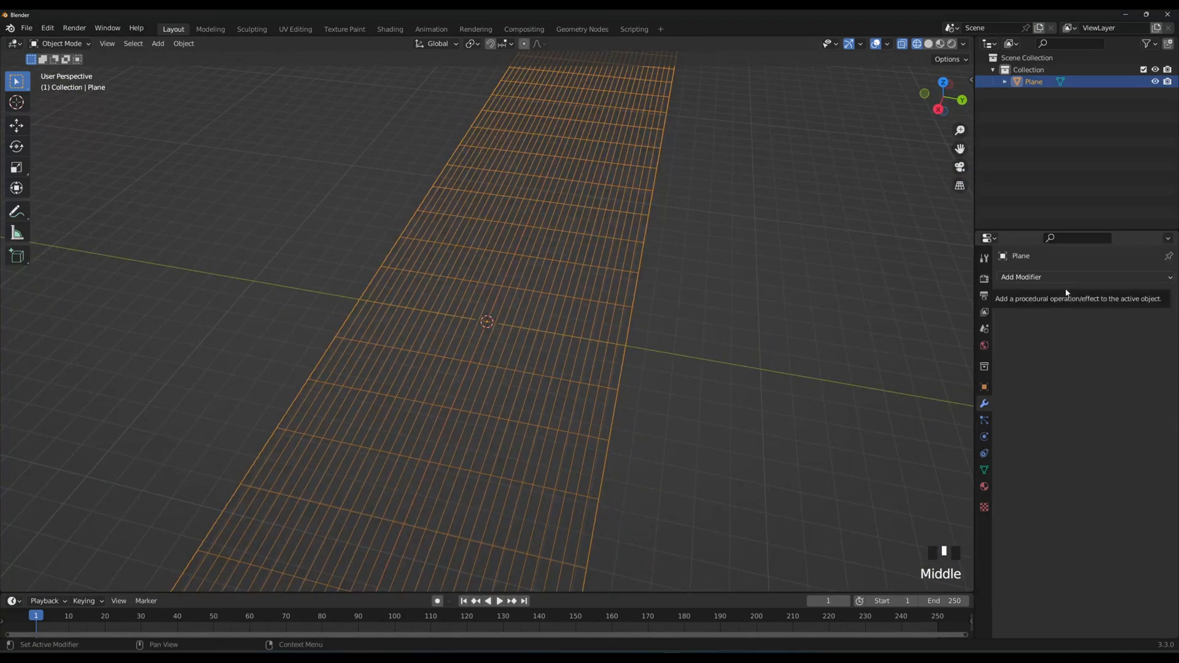
pyautogui.hotkey('ctrl', 'z')
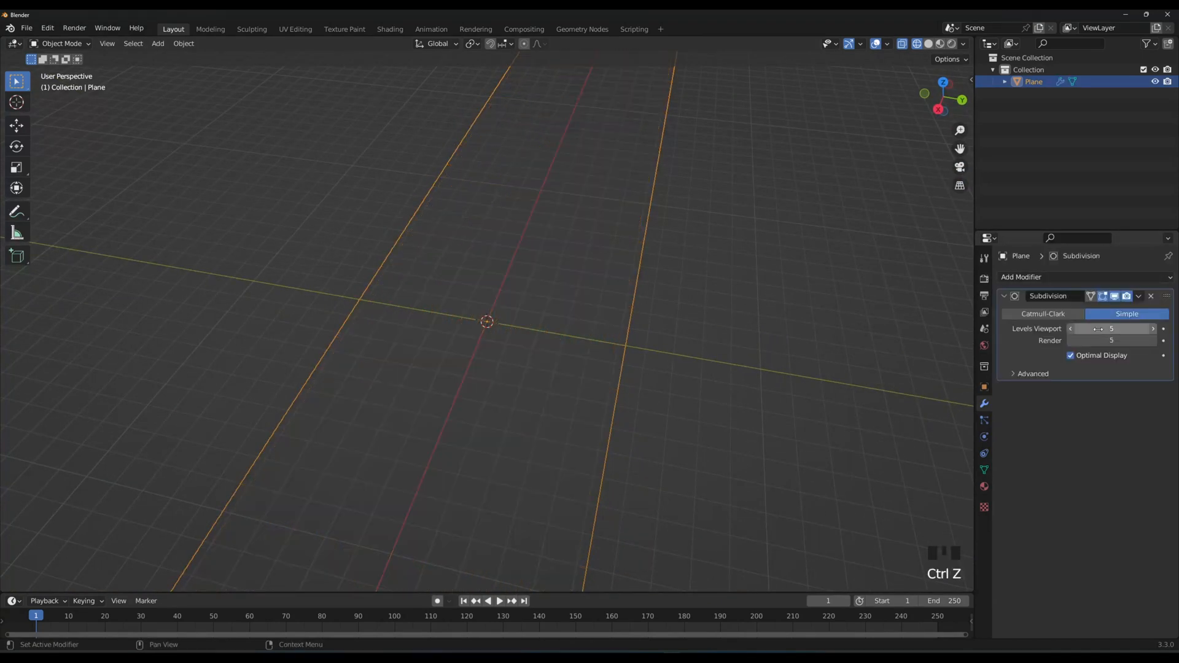
# Raise the Subdivision modifier's viewport and render levels to 6 and apply the modifier to the plane.
pyautogui.click(1153, 330)
pyautogui.click(1153, 330)
pyautogui.click(1153, 330)
pyautogui.click(1153, 342)
pyautogui.click(1153, 341)
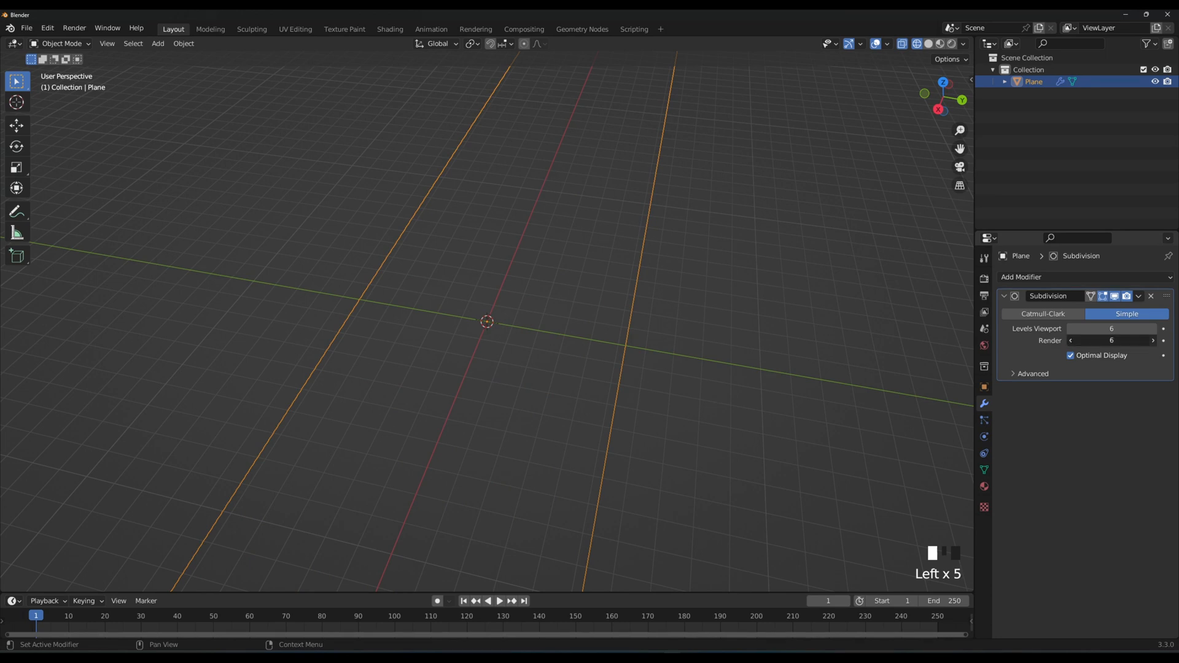
pyautogui.click(1153, 341)
pyautogui.click(1153, 341)
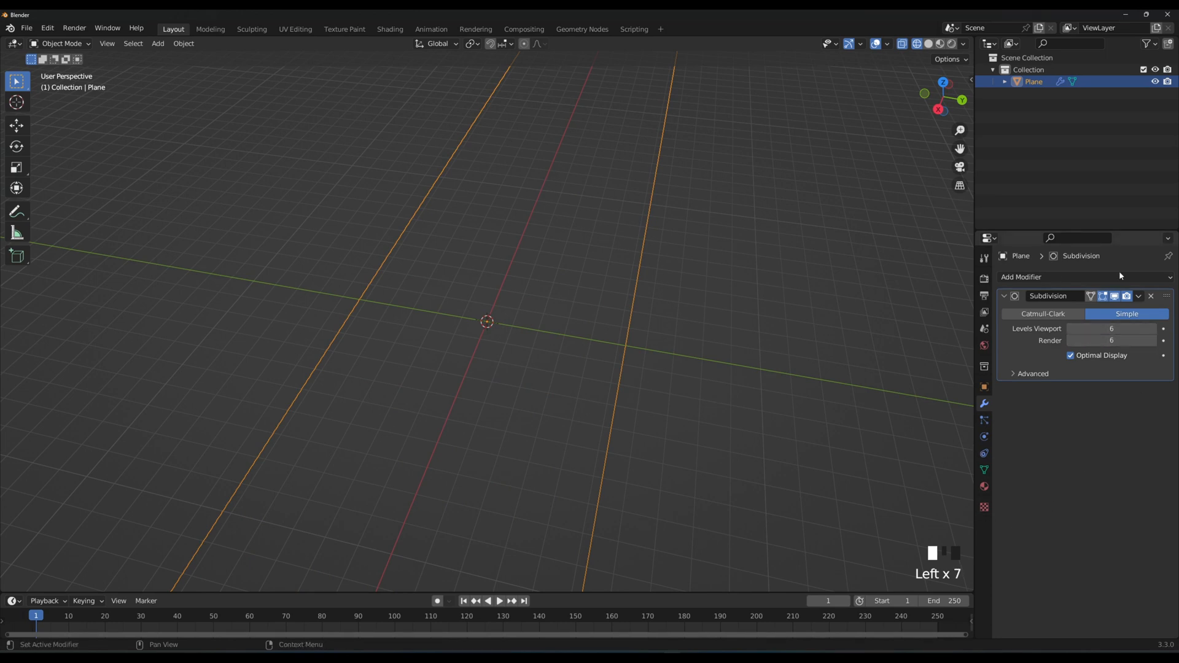
pyautogui.click(1139, 296)
pyautogui.click(1109, 311)
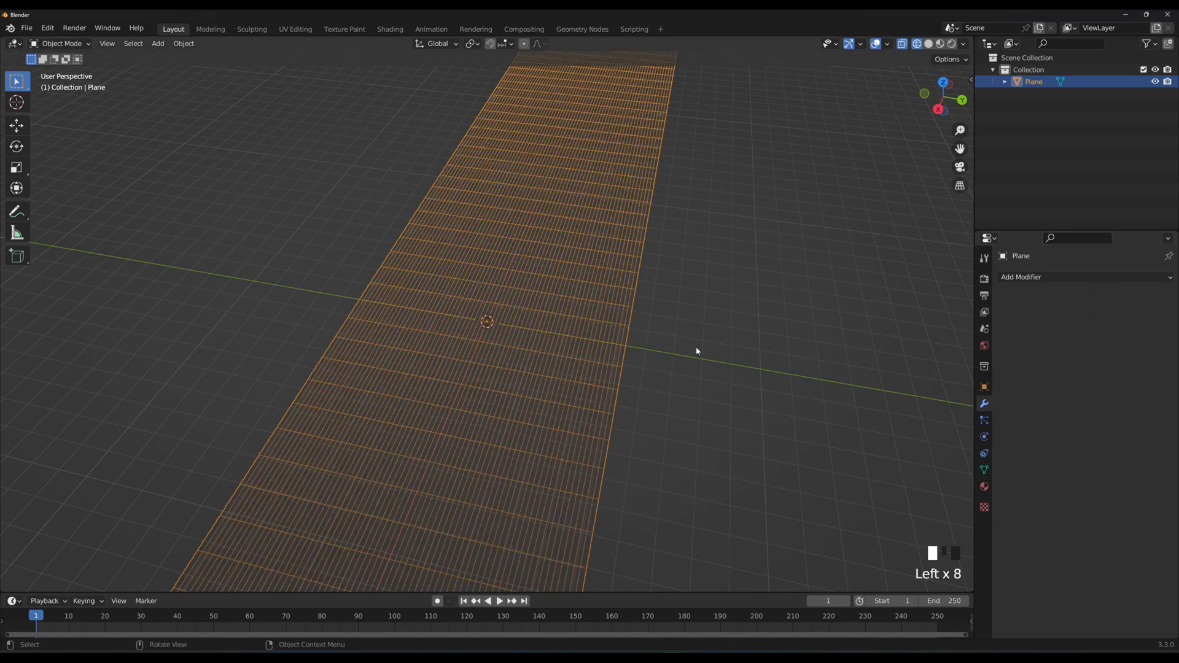
# Add a Displace modifier to the subdivided plane and switch the viewport to solid shading.
pyautogui.moveTo(698, 350); pyautogui.dragTo(722, 314, button='middle')
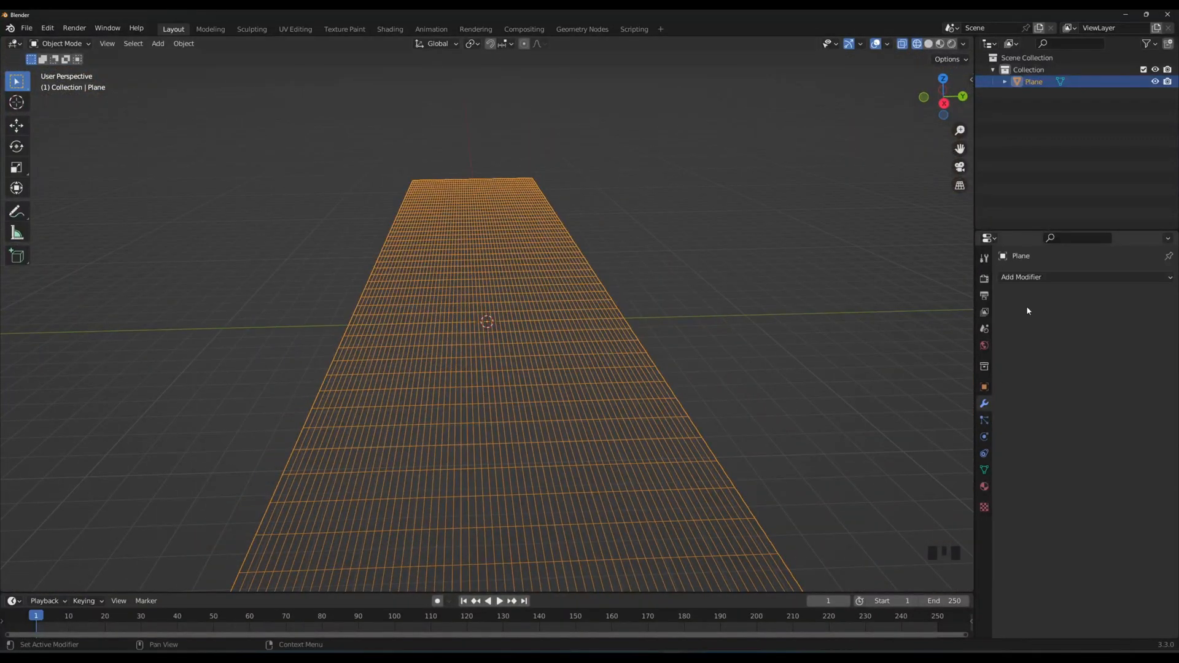
pyautogui.click(1059, 281)
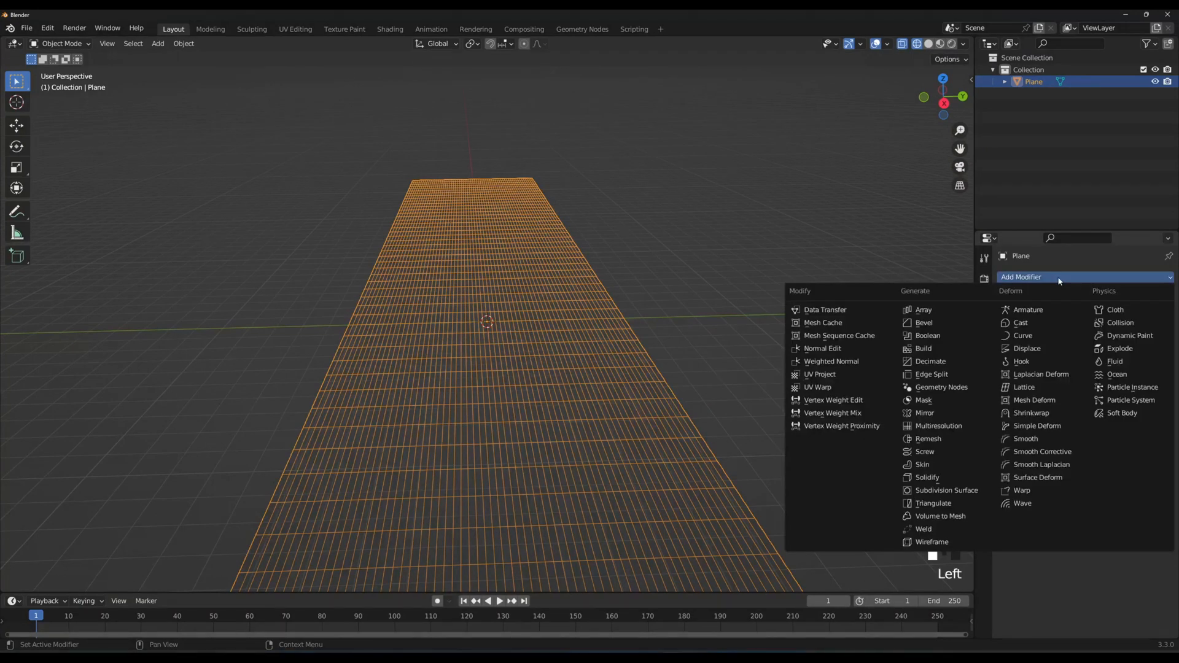
pyautogui.click(1034, 350)
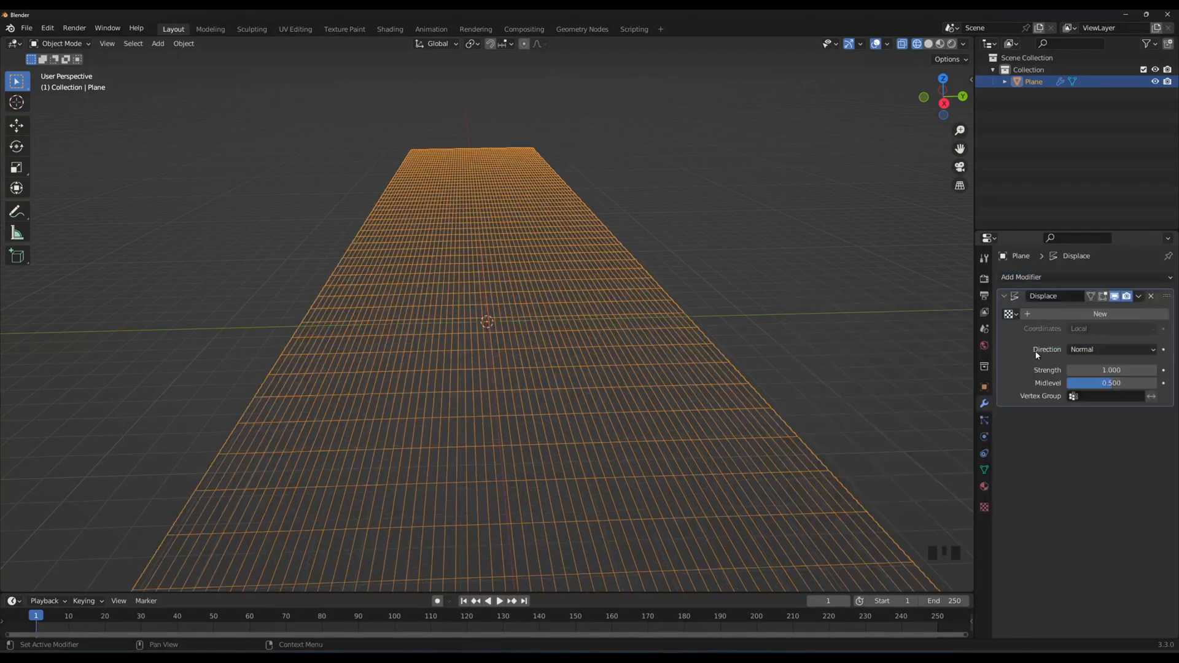
pyautogui.moveTo(516, 362)
pyautogui.mouseDown(button='middle')
pyautogui.moveTo(576, 326)
pyautogui.moveTo(520, 345)
pyautogui.mouseUp(button='middle')
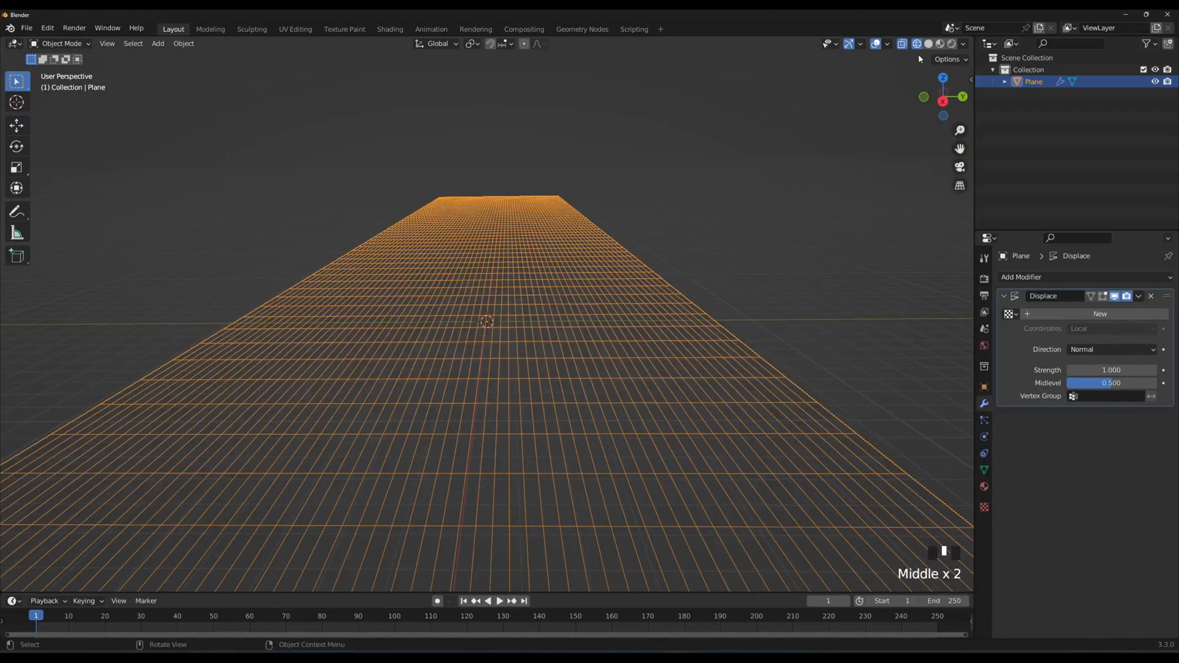
pyautogui.click(928, 43)
pyautogui.moveTo(556, 304)
pyautogui.mouseDown(button='middle')
pyautogui.moveTo(576, 295)
pyautogui.moveTo(558, 305)
pyautogui.moveTo(568, 304)
pyautogui.mouseUp(button='middle')
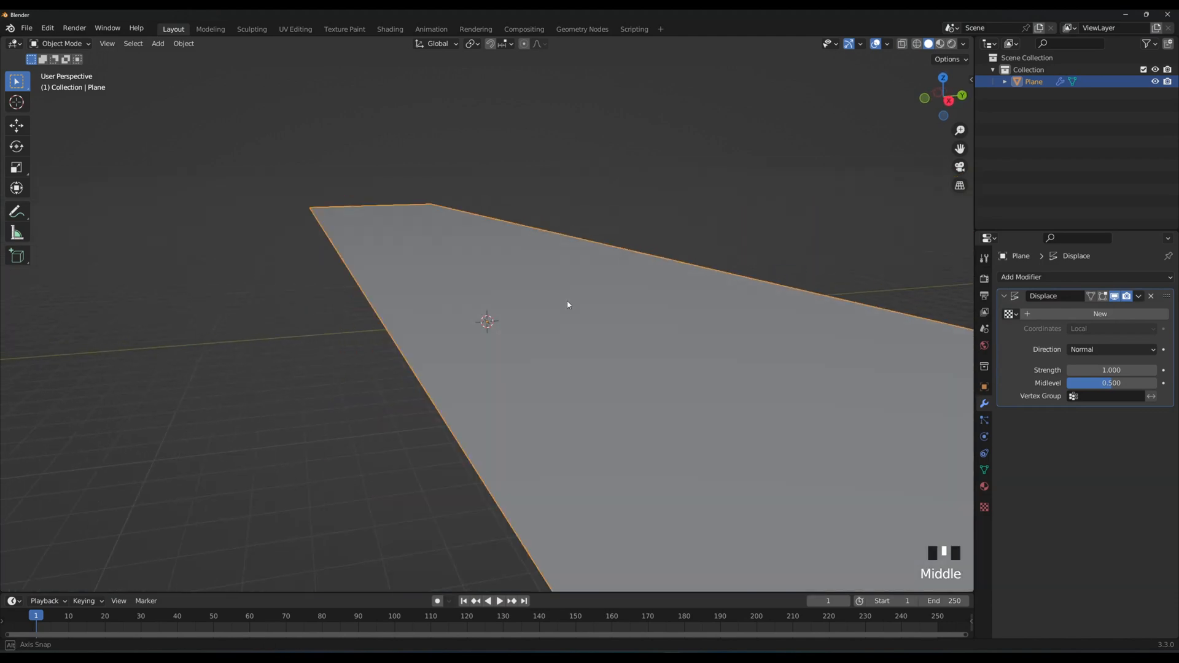
# Create a new texture for the Displace modifier and set the texture type to Clouds.
pyautogui.click(1063, 314)
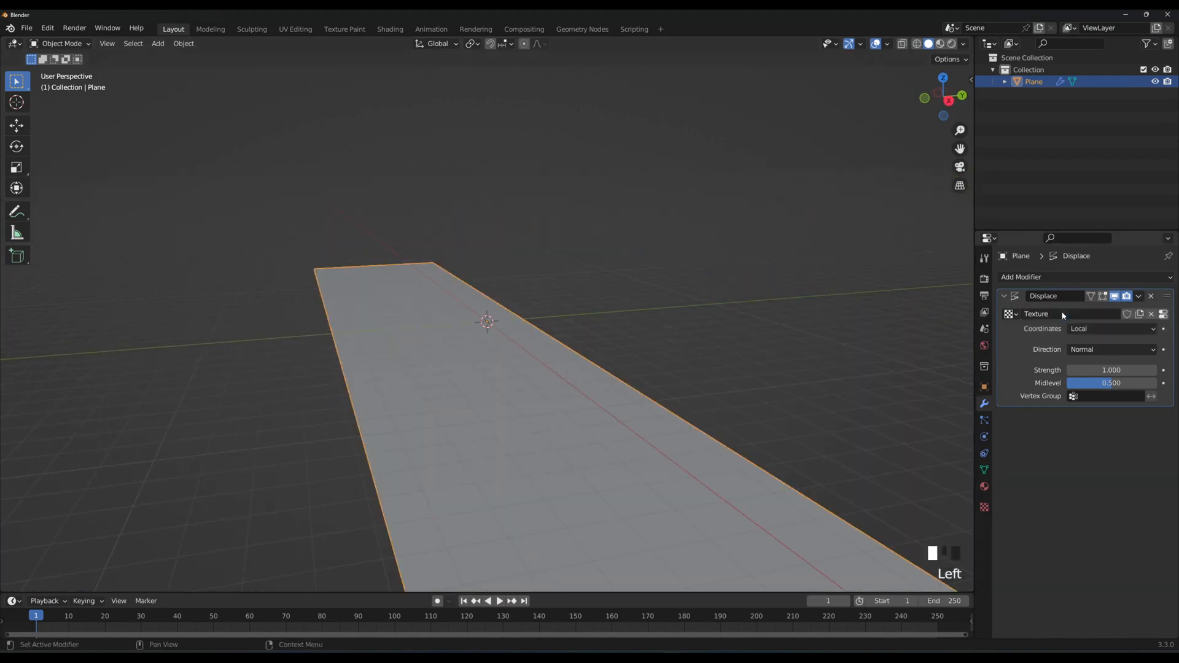
pyautogui.click(1164, 314)
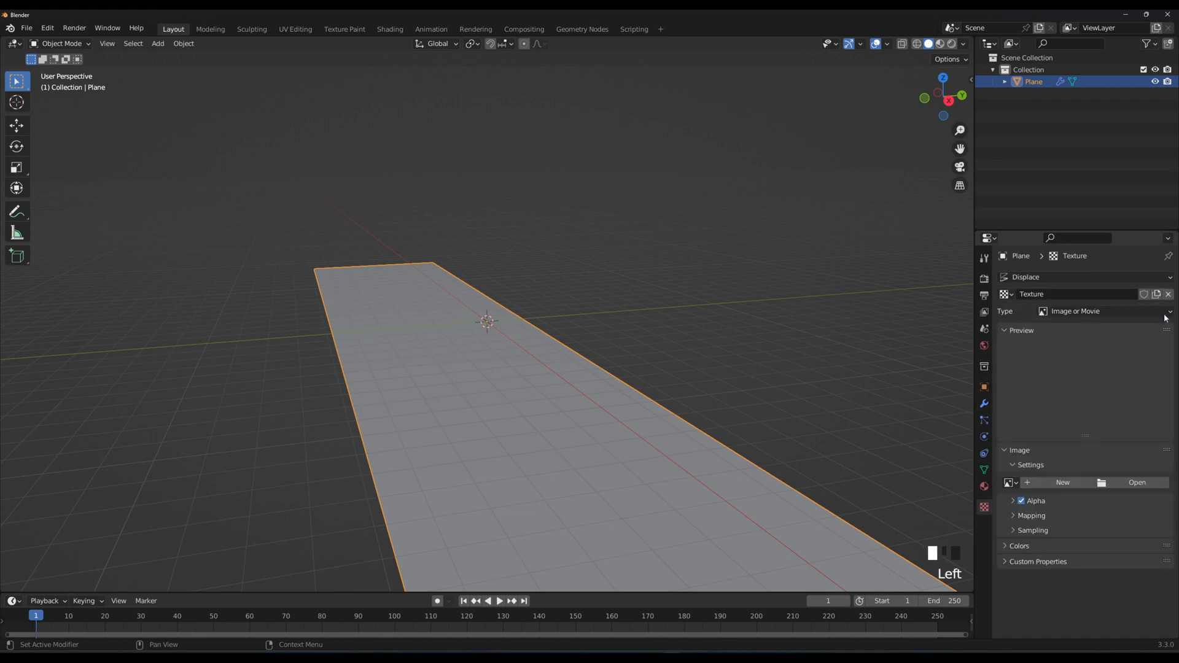
pyautogui.click(1083, 313)
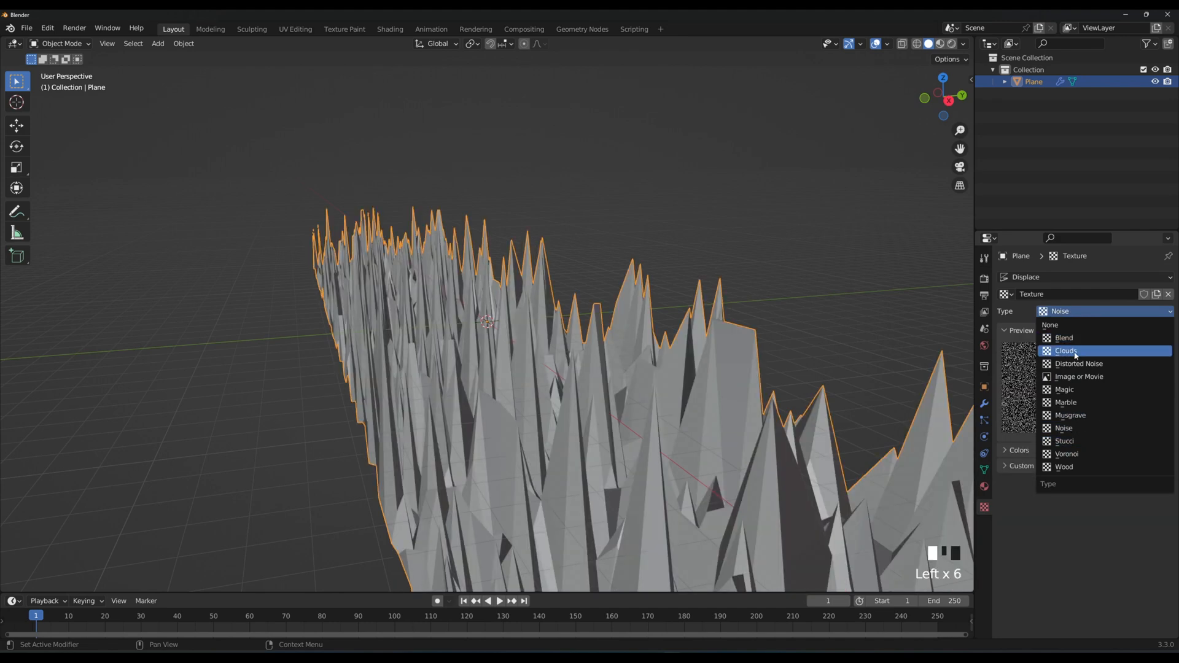
pyautogui.click(1075, 353)
pyautogui.moveTo(711, 342); pyautogui.dragTo(652, 369, button='middle')
pyautogui.scroll(-2, 652, 369)
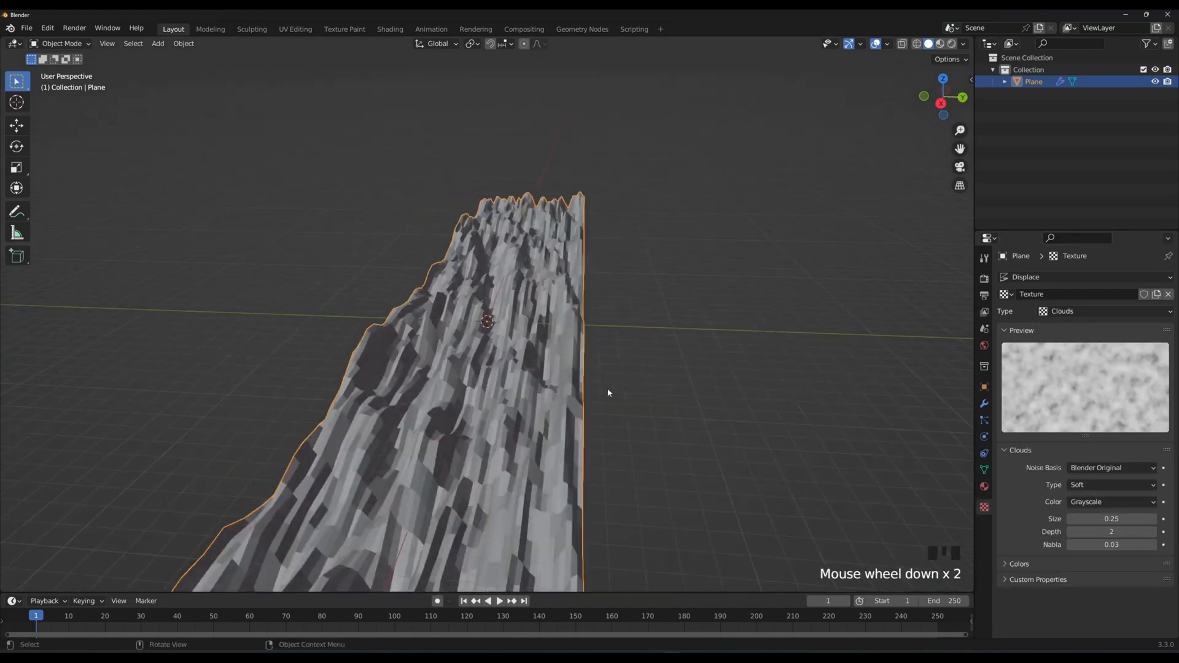
# Set the Clouds texture size to 1.17 for broader terrain bumps and inspect the displaced plane.
pyautogui.click(1112, 519)
pyautogui.moveTo(1111, 518)
pyautogui.mouseDown()
pyautogui.moveTo(1073, 519)
pyautogui.moveTo(1142, 519)
pyautogui.moveTo(1121, 533)
pyautogui.mouseUp()
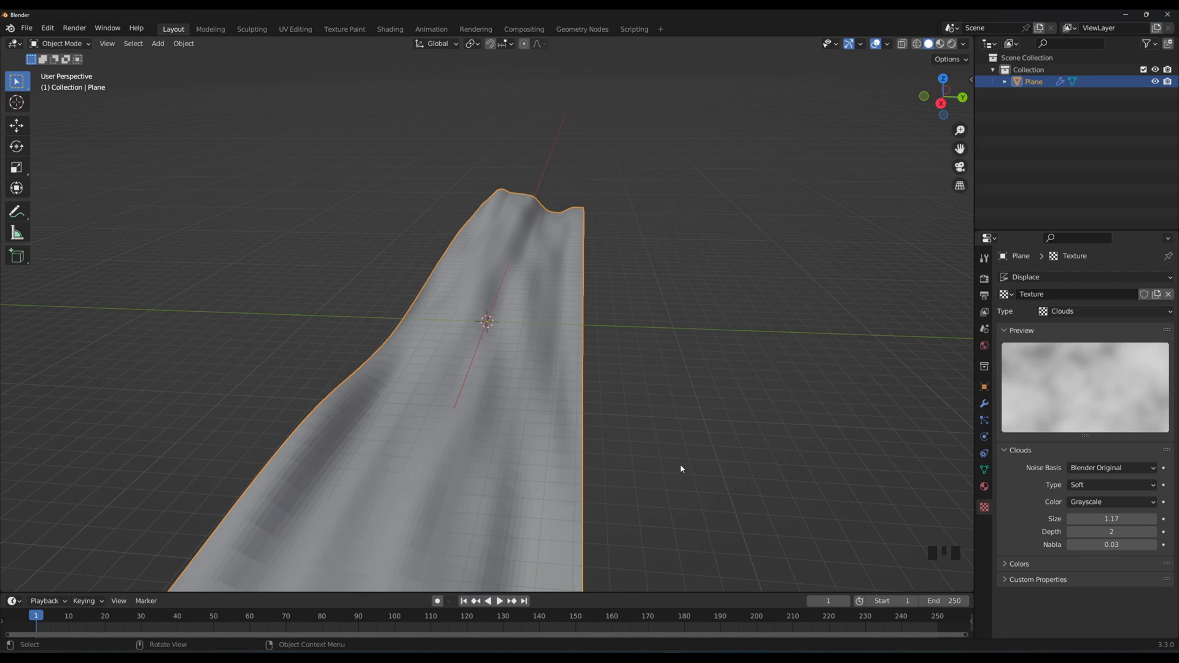
pyautogui.moveTo(683, 468); pyautogui.dragTo(697, 441, button='middle')
pyautogui.click(778, 348)
pyautogui.moveTo(724, 363); pyautogui.dragTo(649, 385, button='middle')
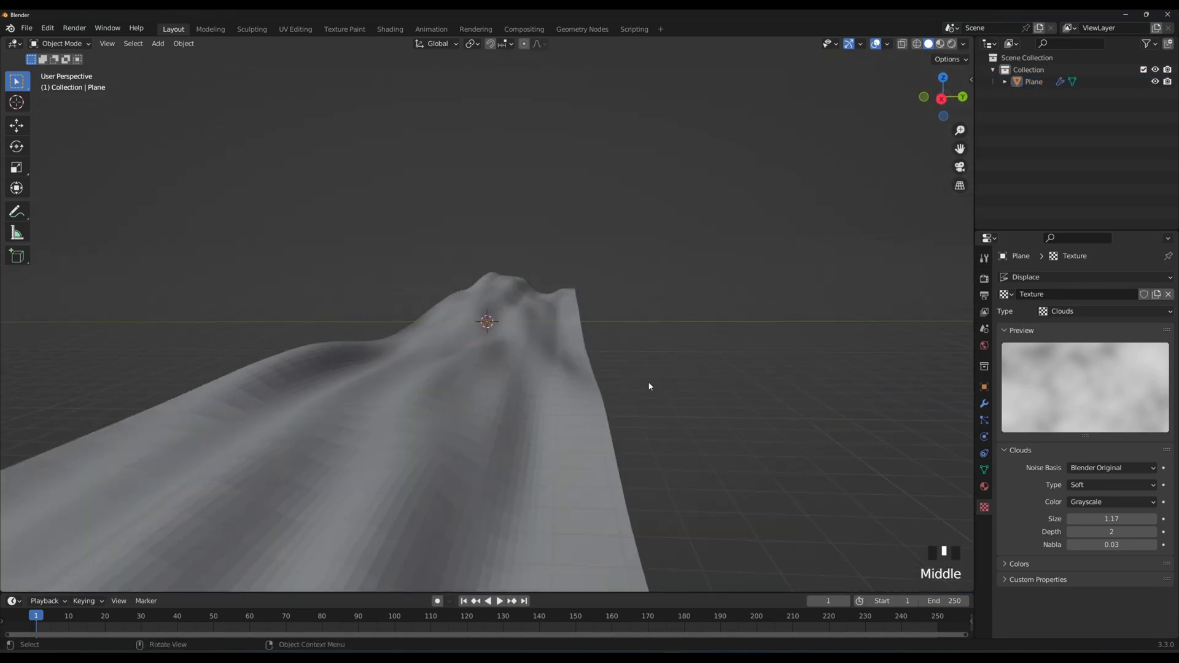
# Select the displaced terrain plane and apply Shade Smooth to it.
pyautogui.click(442, 407)
pyautogui.moveTo(747, 442)
pyautogui.mouseDown(button='middle')
pyautogui.moveTo(724, 434)
pyautogui.moveTo(742, 437)
pyautogui.mouseUp(button='middle')
pyautogui.rightClick(393, 388)
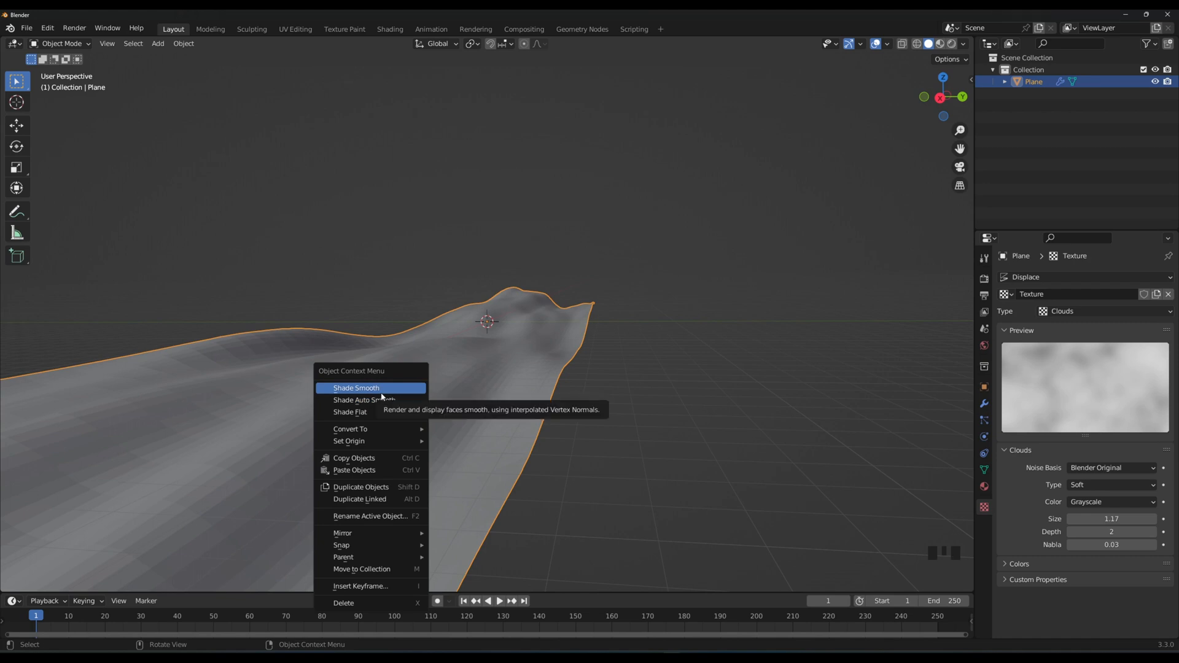
pyautogui.click(391, 393)
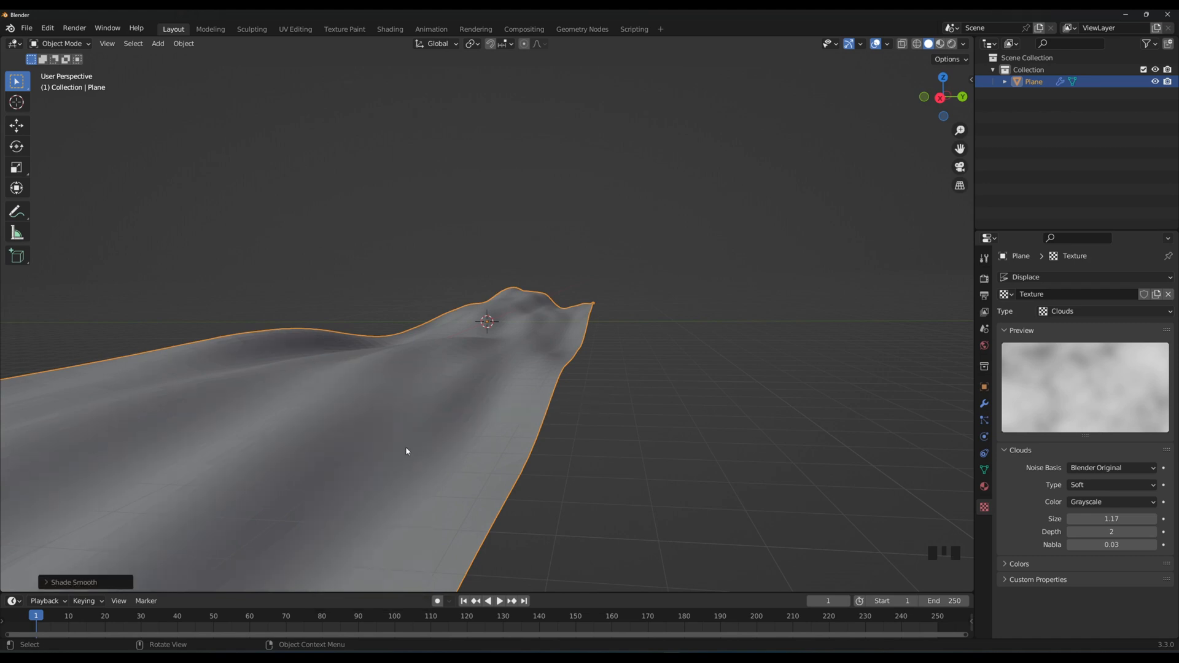
# Raise the terrain plane about 1.4 m along the global Z axis and inspect it from several angles.
pyautogui.press('g')
pyautogui.press('z')
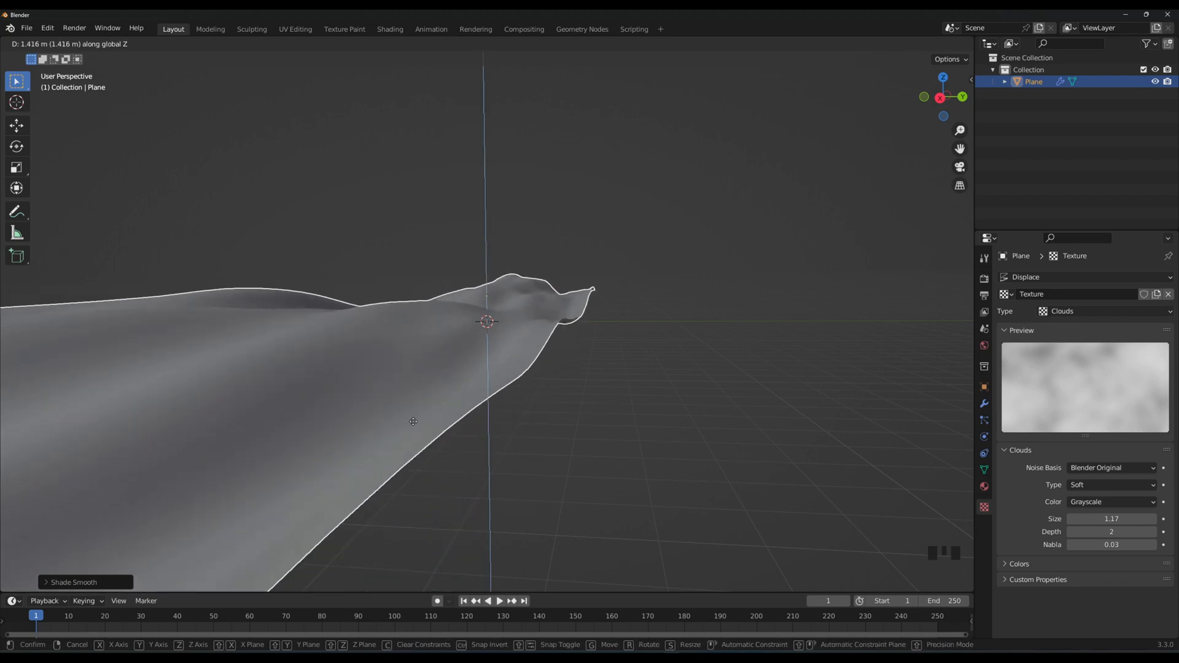
pyautogui.click(413, 421)
pyautogui.moveTo(413, 422); pyautogui.dragTo(581, 256, button='middle')
pyautogui.click(762, 355)
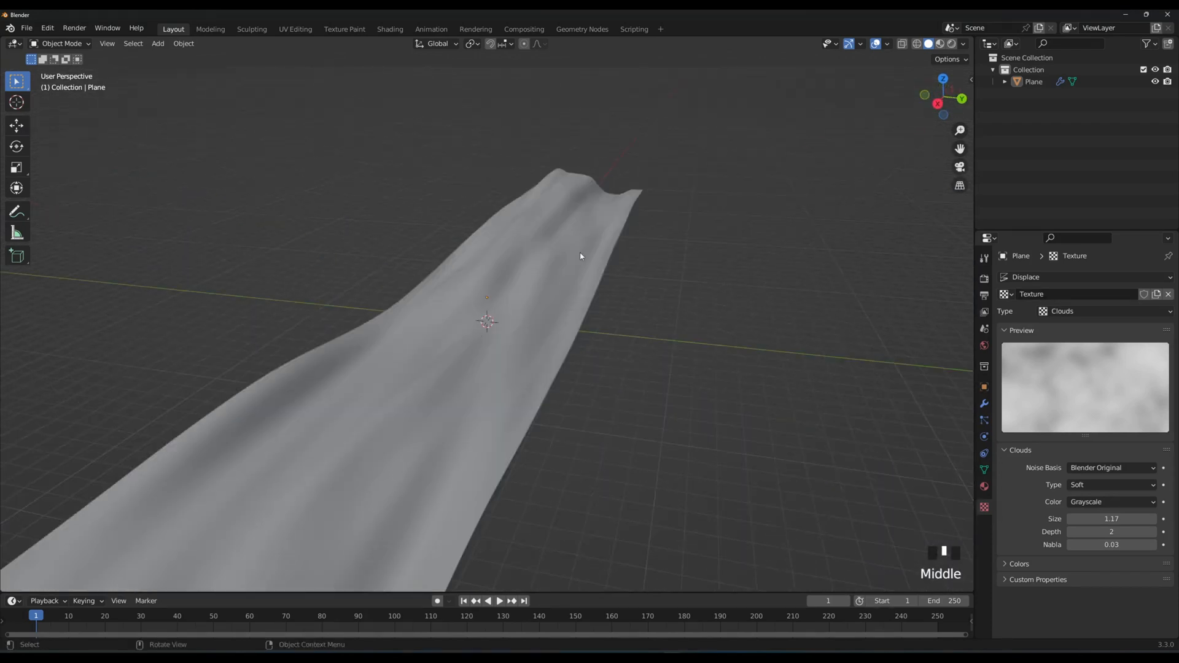
pyautogui.moveTo(547, 331); pyautogui.dragTo(373, 330, button='middle')
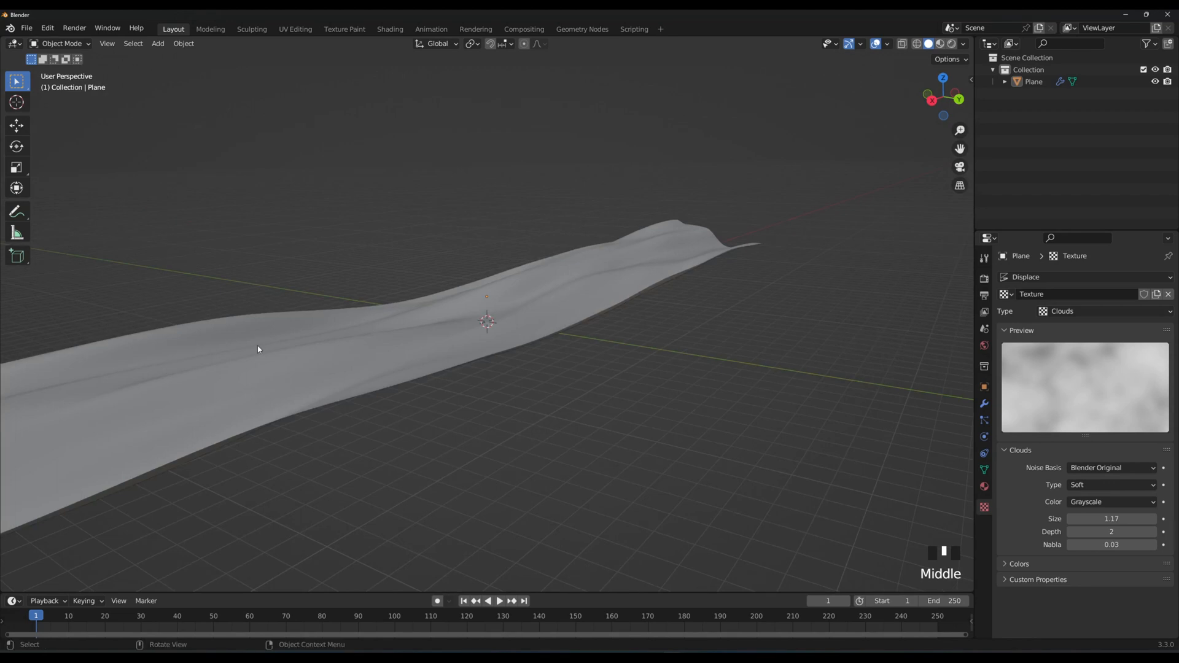
pyautogui.moveTo(258, 347); pyautogui.dragTo(320, 343, button='middle')
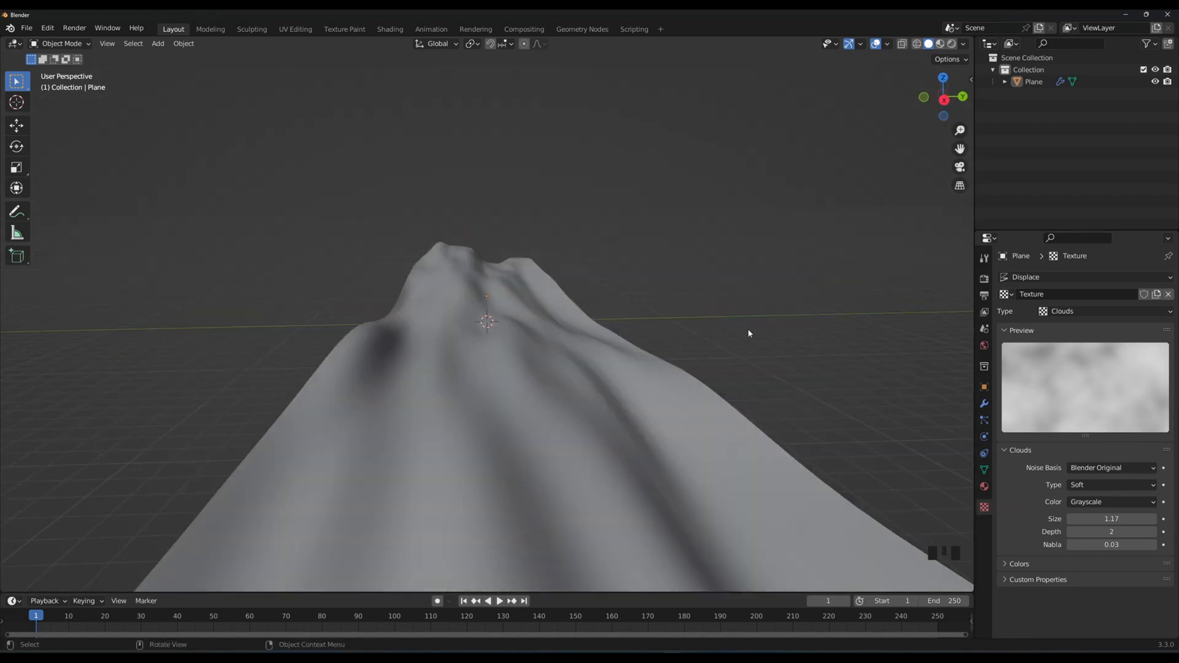
# Add a new mesh plane at the 3D cursor and raise it along Z above the terrain.
pyautogui.click(804, 323)
pyautogui.hotkey('shift', 'a')
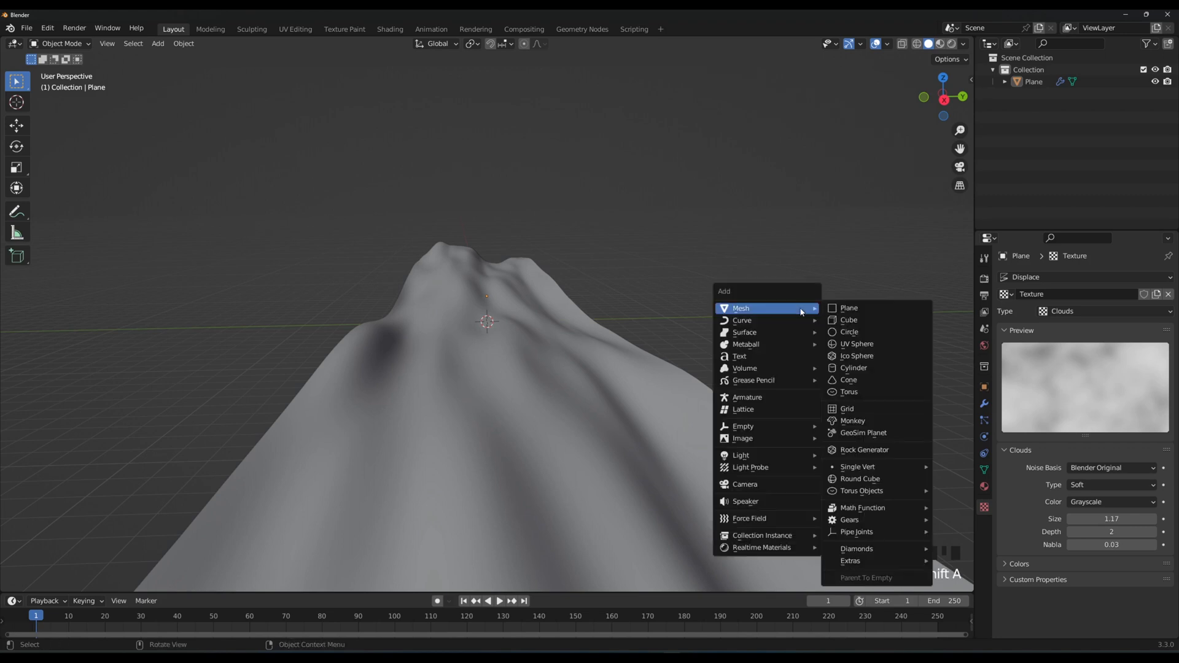
pyautogui.click(875, 312)
pyautogui.moveTo(683, 357)
pyautogui.mouseDown(button='middle')
pyautogui.moveTo(684, 378)
pyautogui.moveTo(690, 369)
pyautogui.mouseUp(button='middle')
pyautogui.press('g')
pyautogui.press('z')
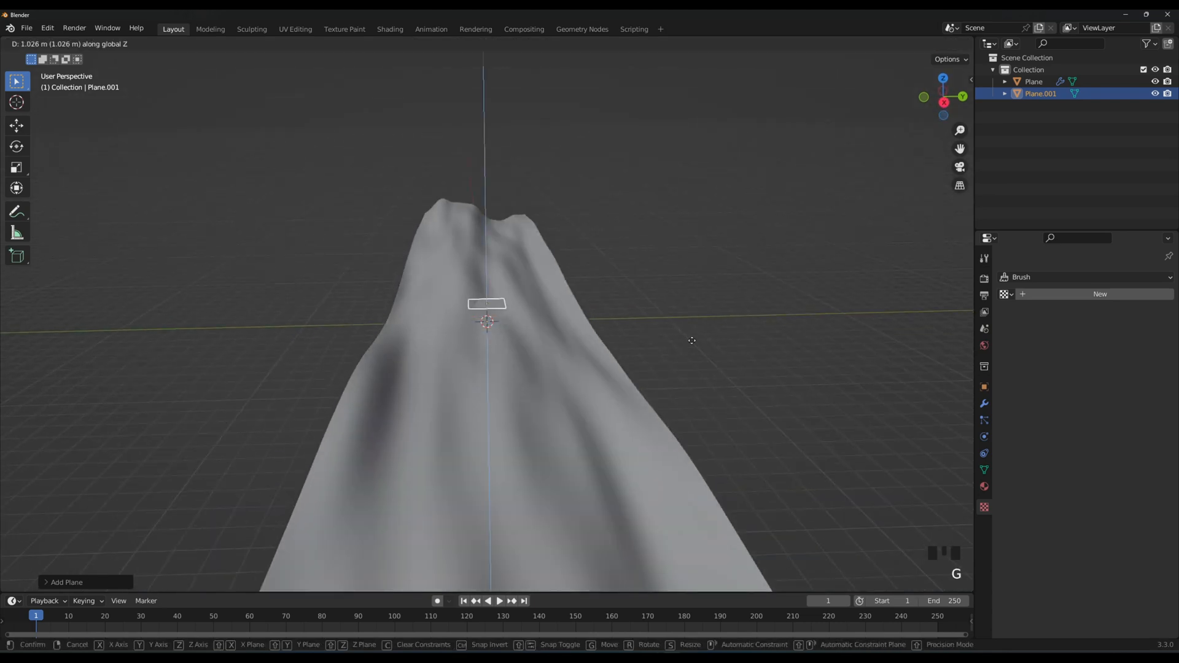
pyautogui.click(710, 248)
# Rotate the new small plane 90 degrees around the global X axis so it stands upright.
pyautogui.moveTo(711, 250); pyautogui.dragTo(700, 328, button='middle')
pyautogui.press('r')
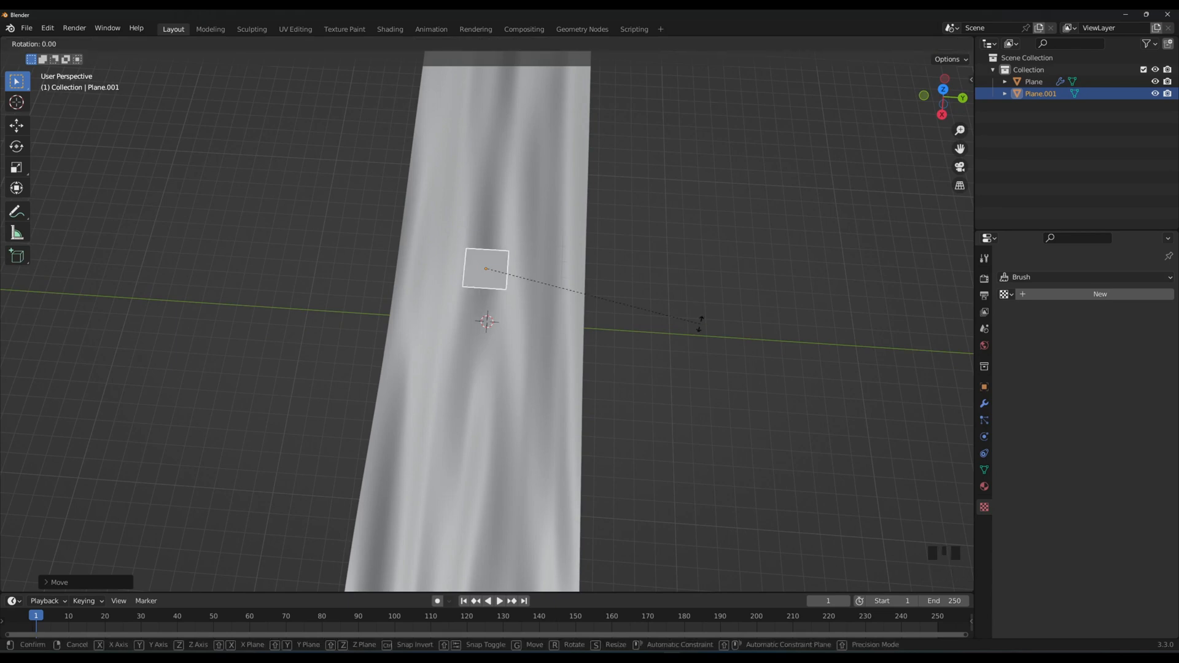
pyautogui.press('x')
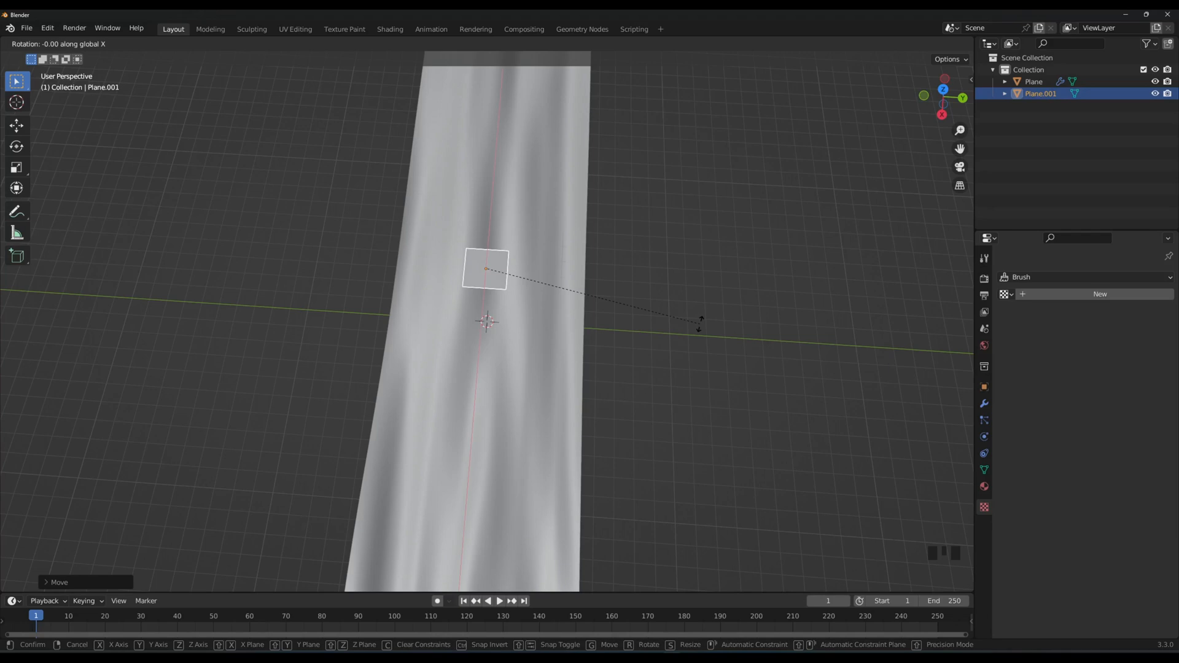
pyautogui.write('90')
pyautogui.press('Return')
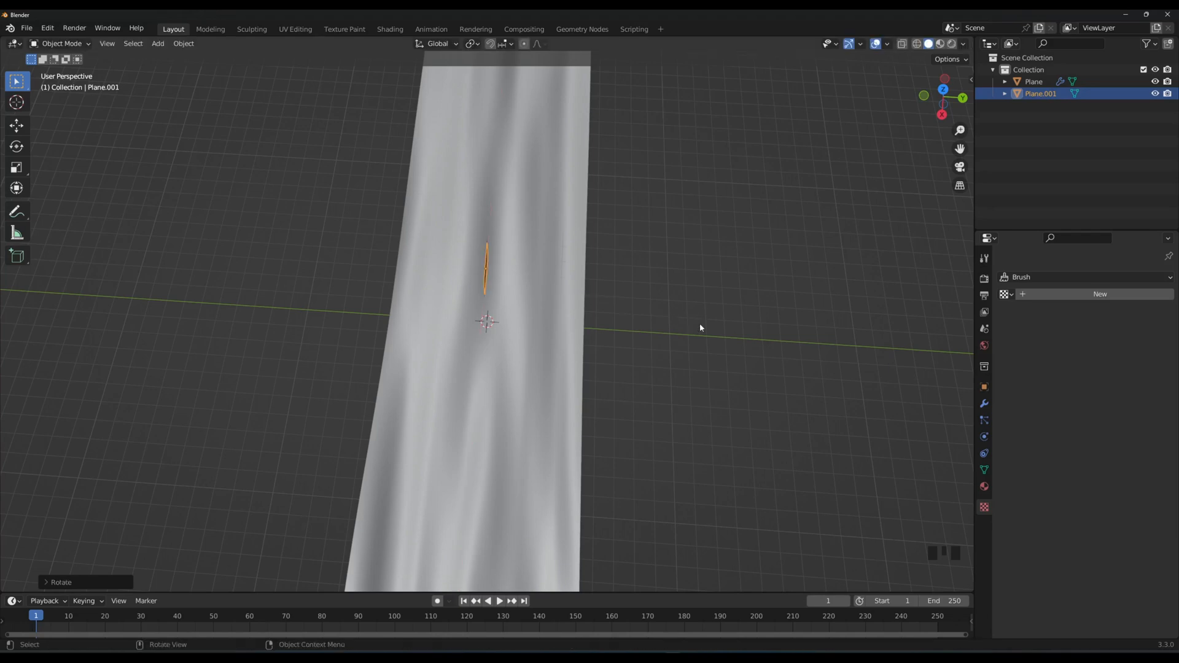
# Move the upright plane along Y to the far side of the terrain strip.
pyautogui.moveTo(641, 271)
pyautogui.mouseDown(button='middle')
pyautogui.moveTo(524, 205)
pyautogui.moveTo(608, 215)
pyautogui.moveTo(637, 282)
pyautogui.mouseUp(button='middle')
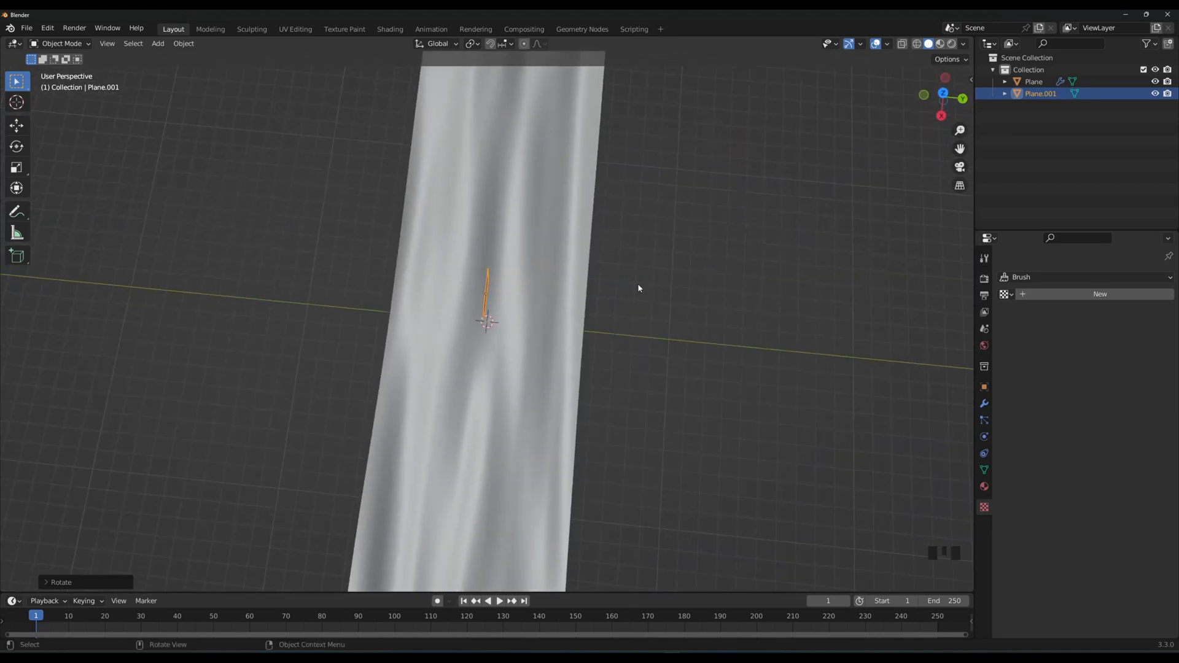
pyautogui.press('g')
pyautogui.click(558, 272)
pyautogui.moveTo(543, 306)
pyautogui.mouseDown(button='middle')
pyautogui.moveTo(500, 335)
pyautogui.moveTo(511, 287)
pyautogui.moveTo(484, 366)
pyautogui.moveTo(496, 341)
pyautogui.moveTo(422, 278)
pyautogui.moveTo(292, 245)
pyautogui.moveTo(313, 319)
pyautogui.mouseUp(button='middle')
pyautogui.press('g')
pyautogui.press('y')
pyautogui.click(474, 336)
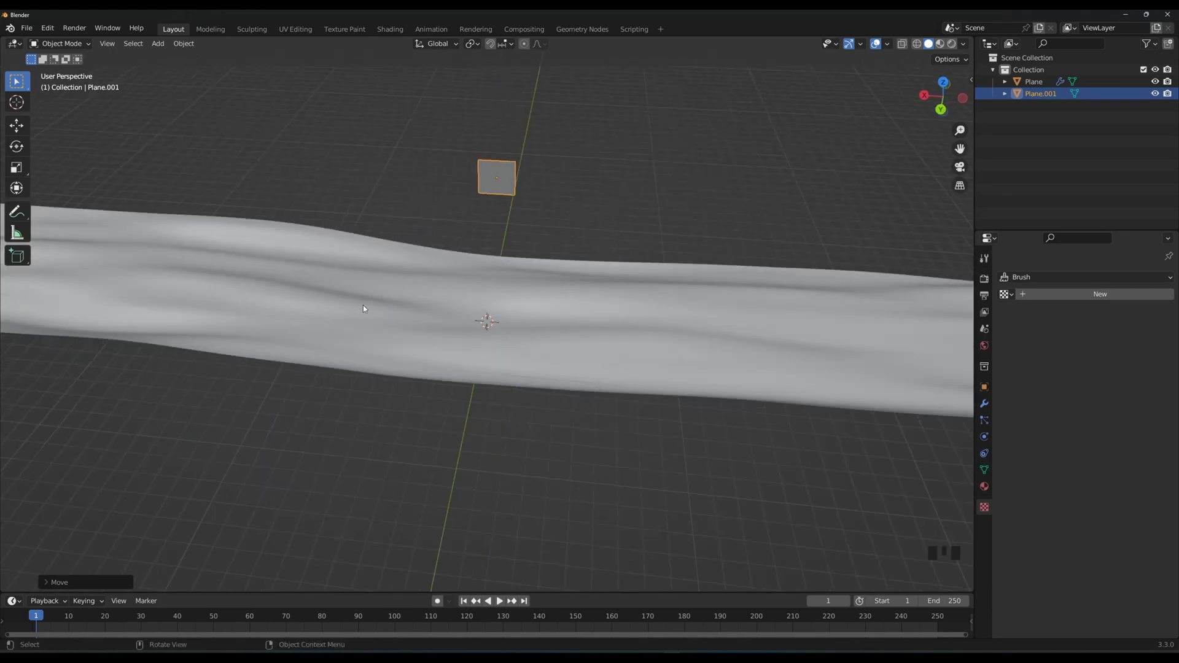
# Scale the upright plane taller along Z and about 23 times wider along X to form a long wall beside the terrain.
pyautogui.press('s')
pyautogui.press('z')
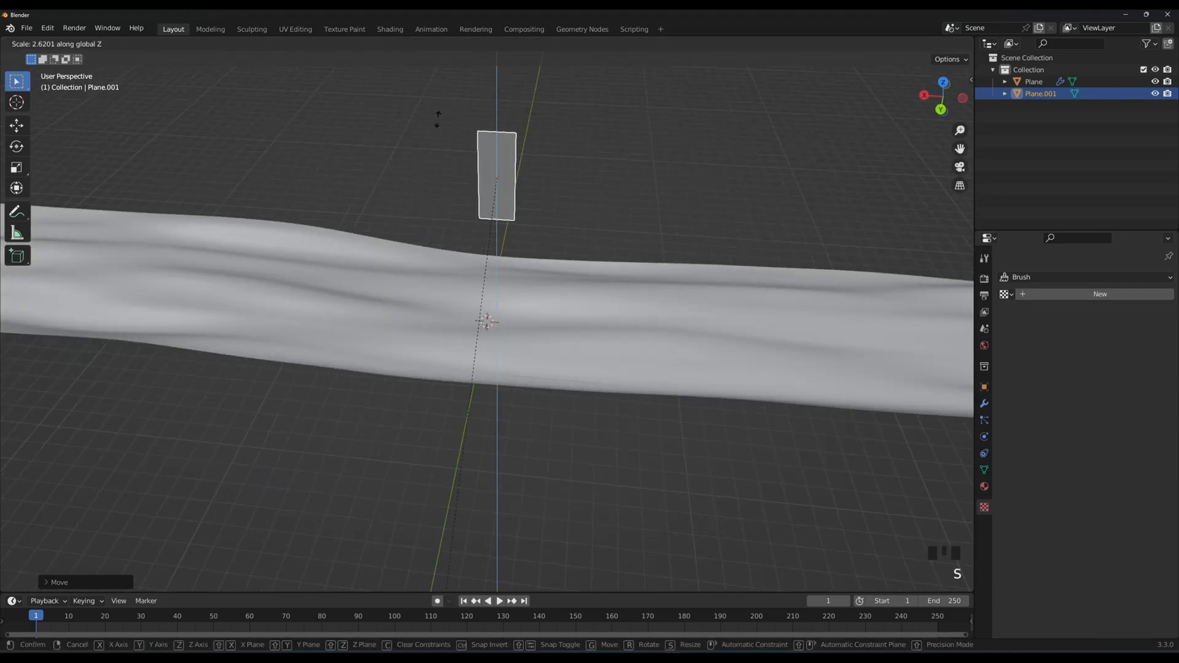
pyautogui.click(653, 225)
pyautogui.moveTo(600, 213); pyautogui.dragTo(595, 165, button='middle')
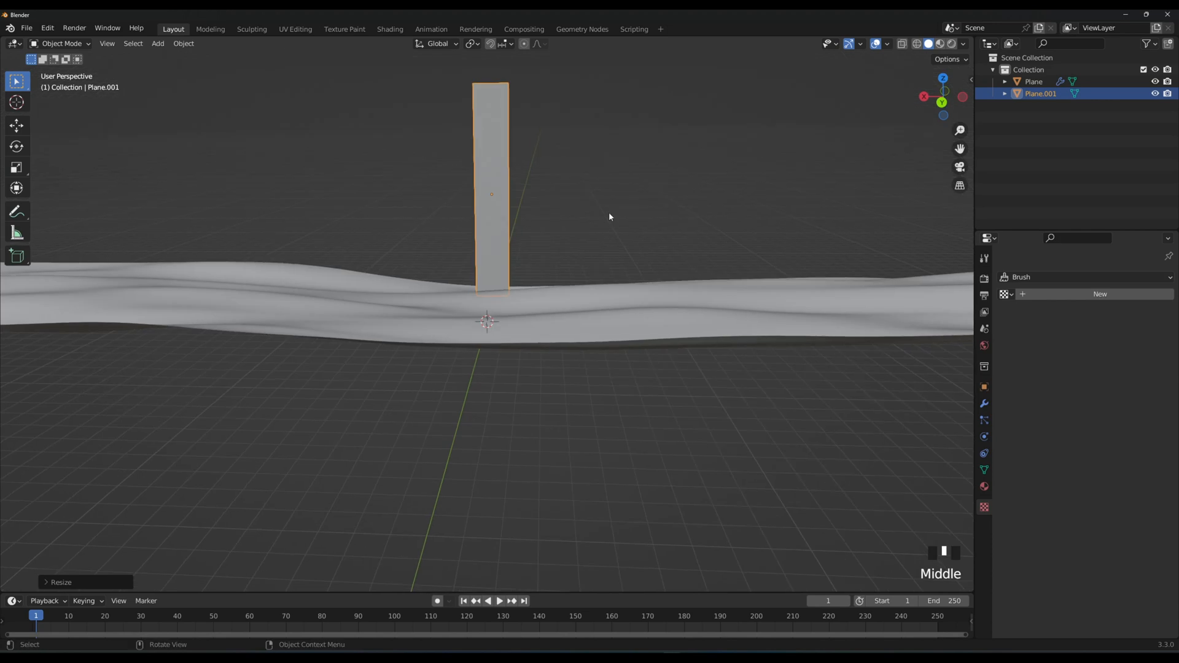
pyautogui.press('s')
pyautogui.press('x')
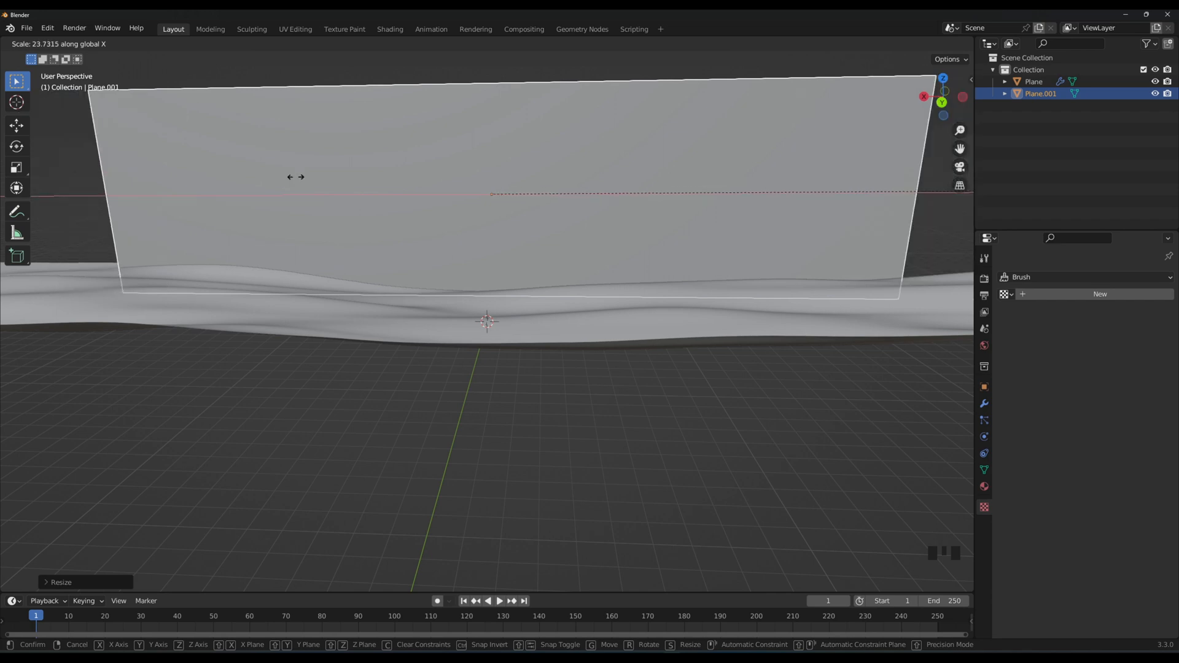
pyautogui.click(245, 176)
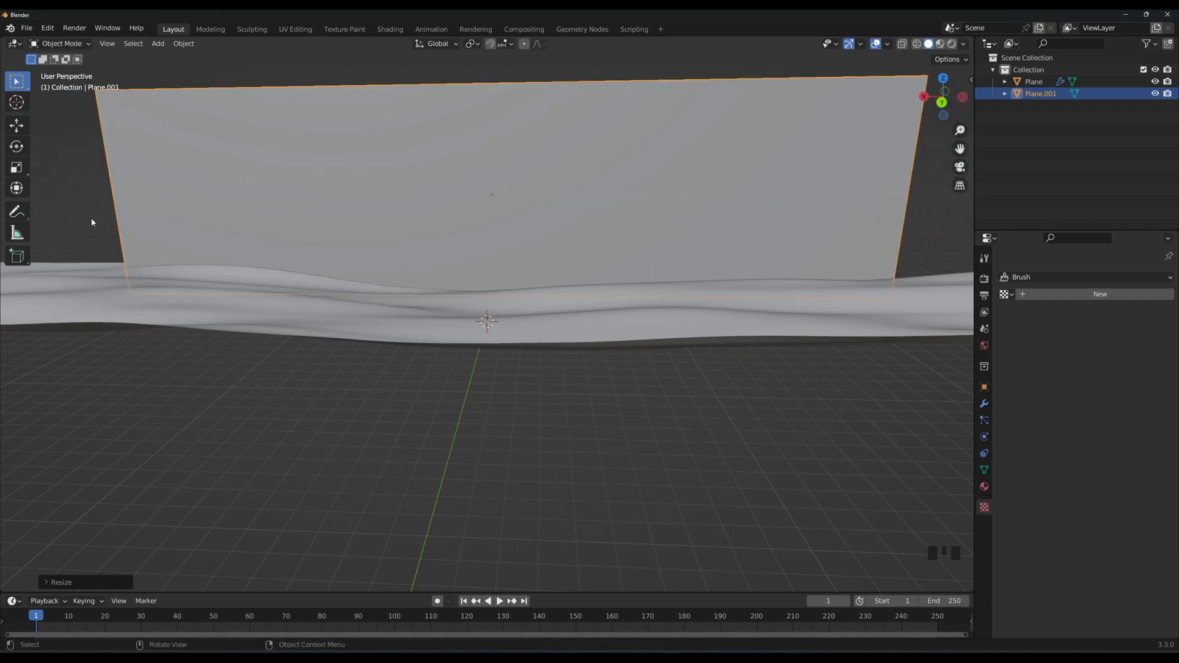
pyautogui.moveTo(92, 218); pyautogui.dragTo(115, 209, button='middle')
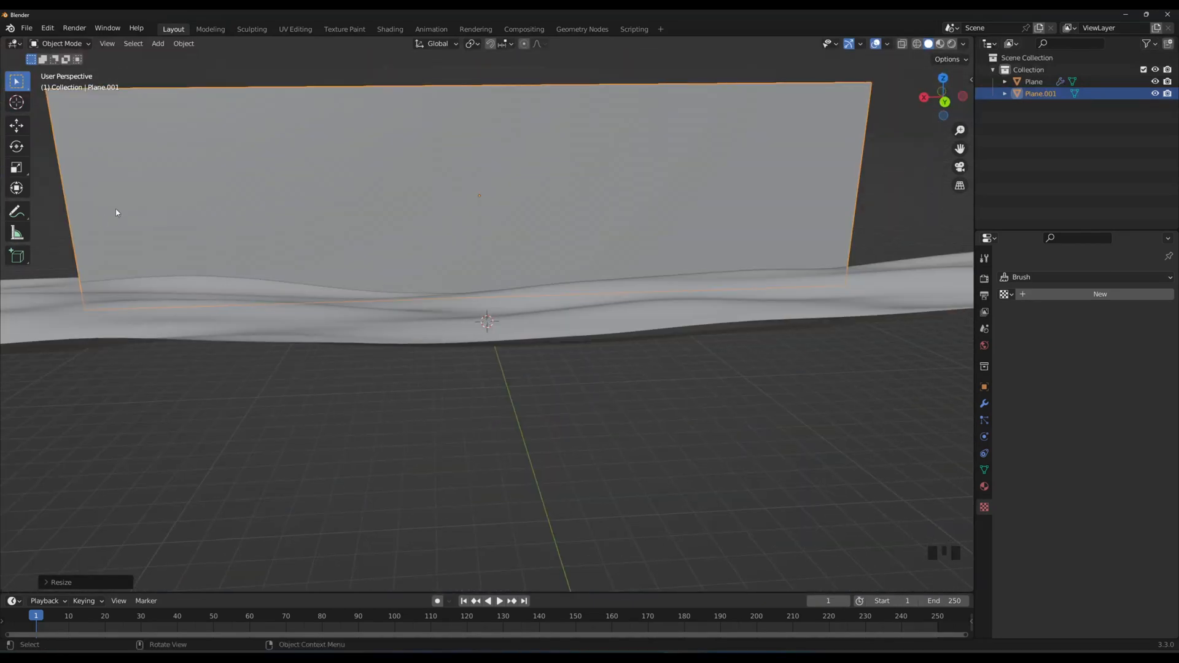
# Add a Subdivision Surface modifier to the wall plane and set its type to Simple.
pyautogui.click(984, 404)
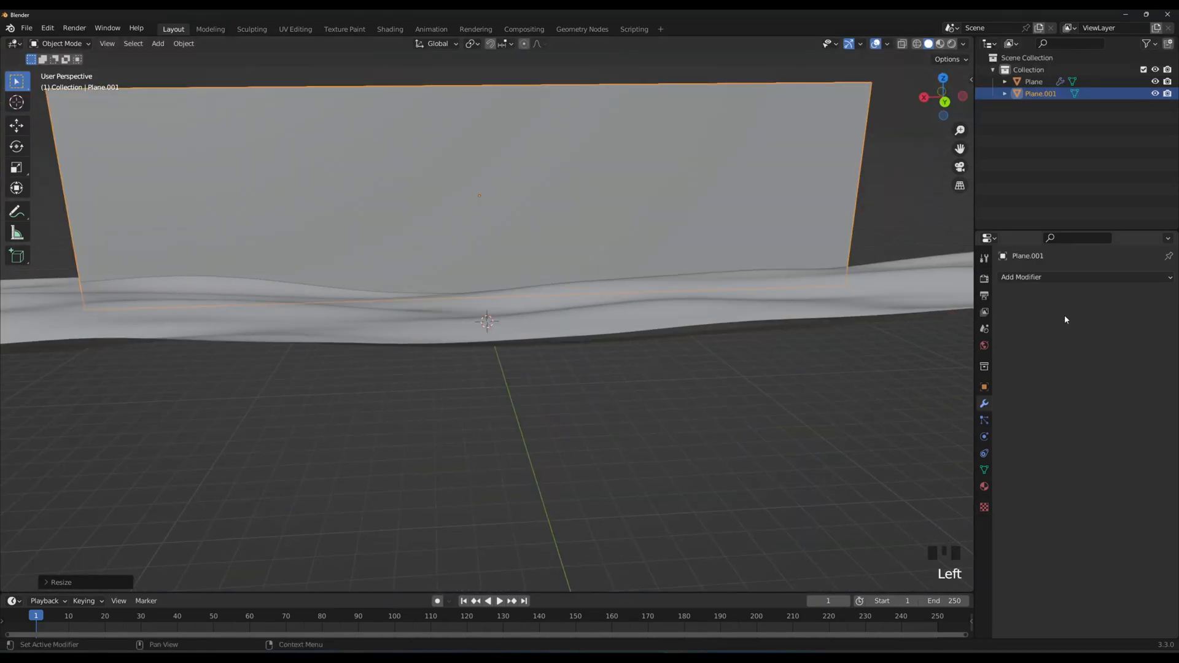
pyautogui.click(1066, 277)
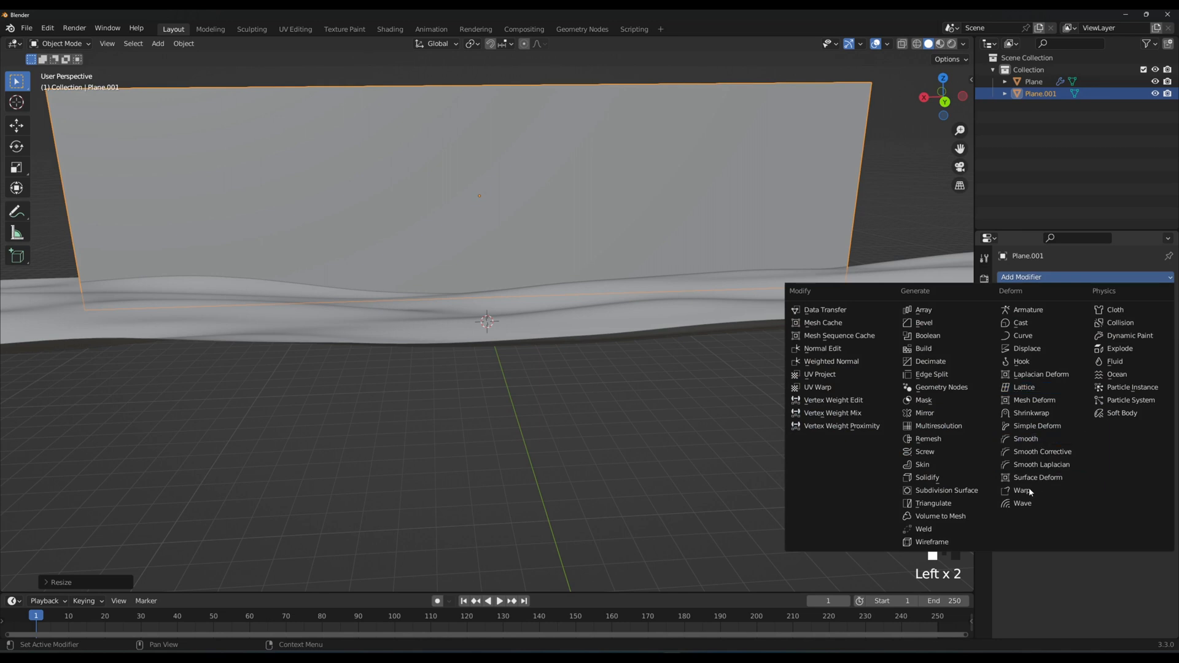
pyautogui.click(950, 490)
pyautogui.click(1133, 314)
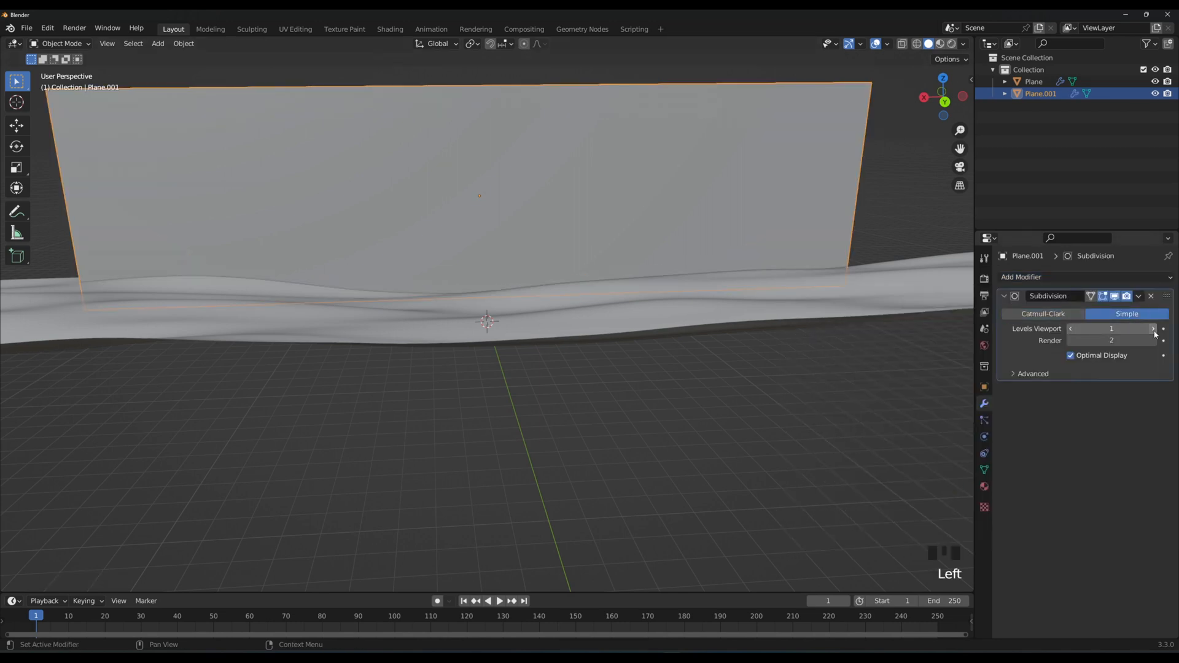
# Raise the Subdivision modifier's viewport level to 6, increase its render level, and apply the modifier to the wall plane.
pyautogui.click(1154, 331)
pyautogui.click(1154, 331)
pyautogui.click(1153, 330)
pyautogui.click(1153, 331)
pyautogui.click(1154, 330)
pyautogui.click(1153, 342)
pyautogui.click(1153, 342)
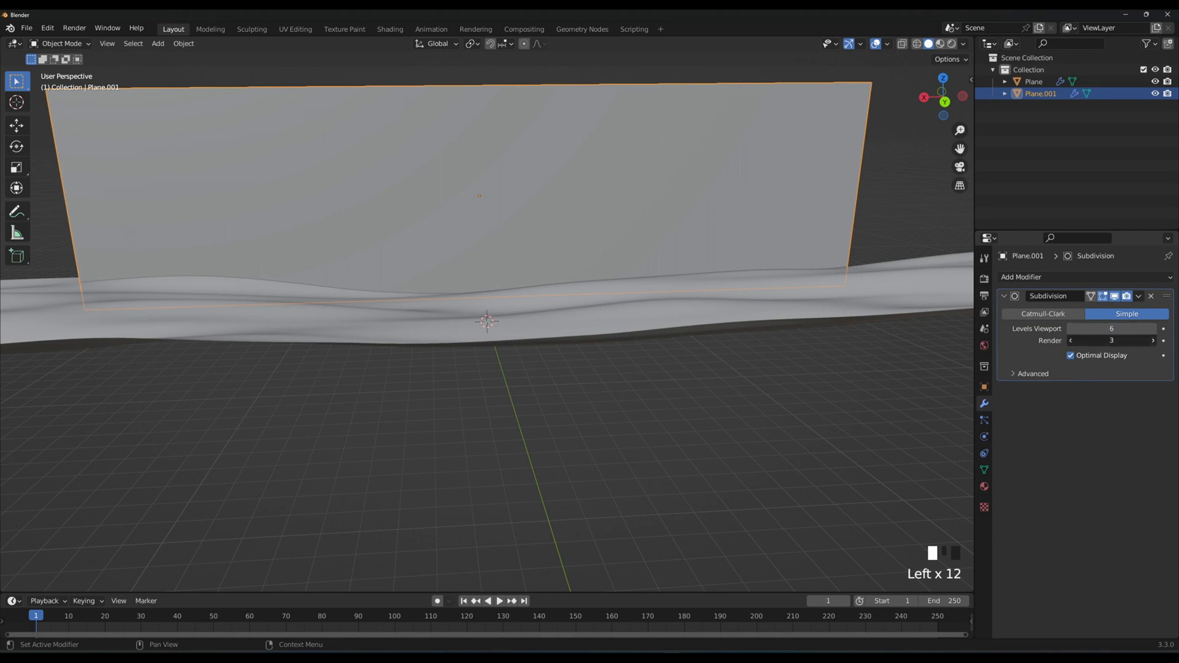
pyautogui.click(1153, 342)
pyautogui.click(1153, 342)
pyautogui.click(1153, 342)
pyautogui.click(1115, 514)
pyautogui.click(1140, 298)
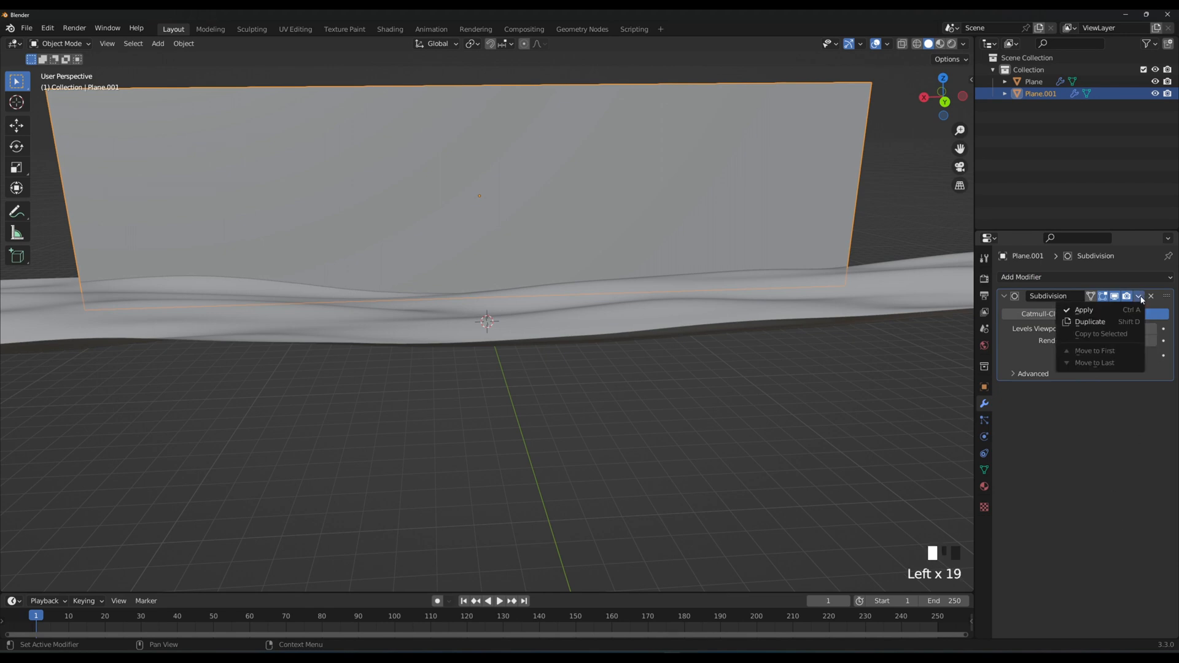
pyautogui.click(1083, 311)
# Duplicate the subdivided wall plane and leave the copy in the same position.
pyautogui.moveTo(510, 396); pyautogui.dragTo(632, 411, button='middle')
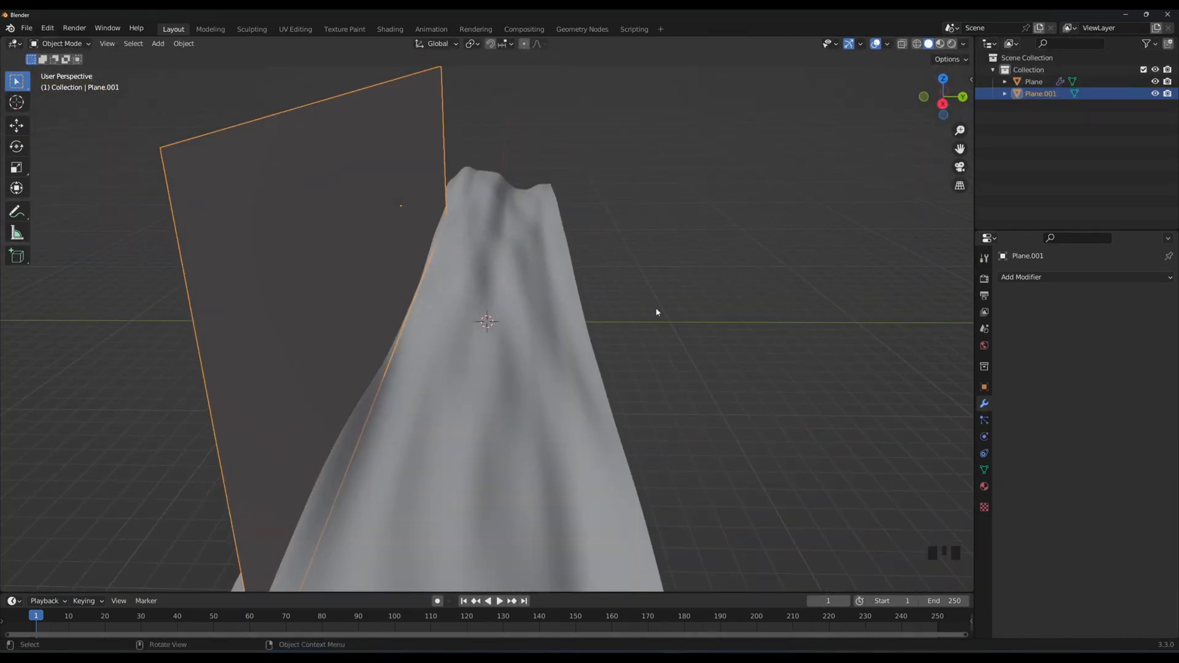
pyautogui.press('shift')
pyautogui.hotkey('shift', 'd')
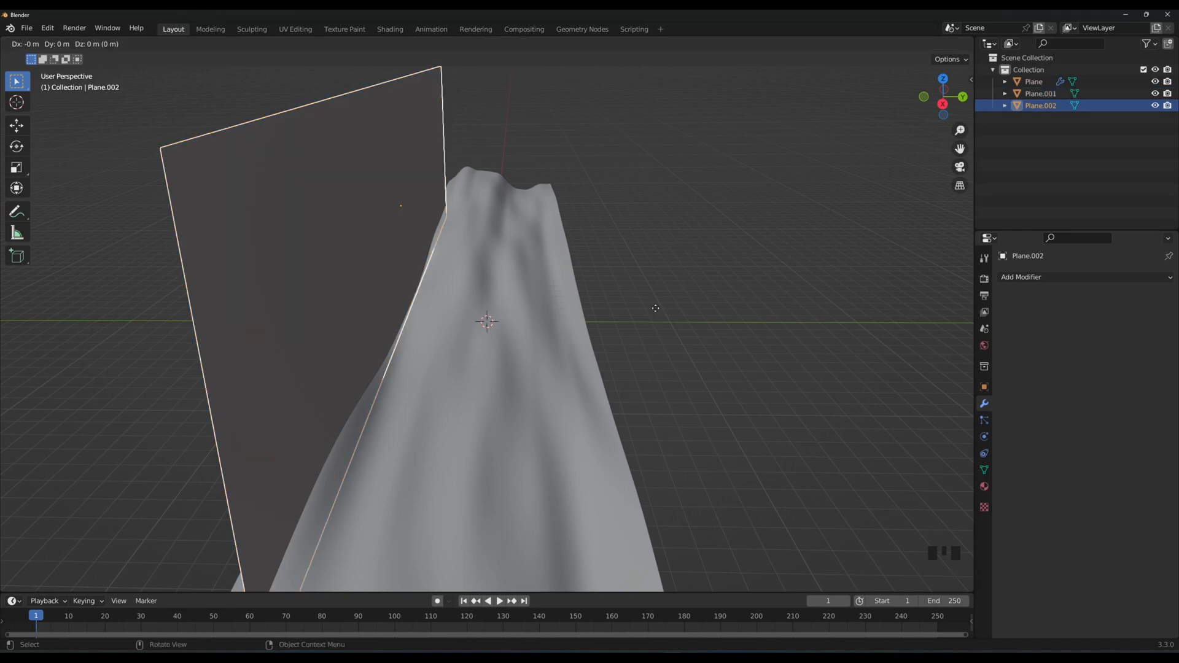
pyautogui.click(655, 308)
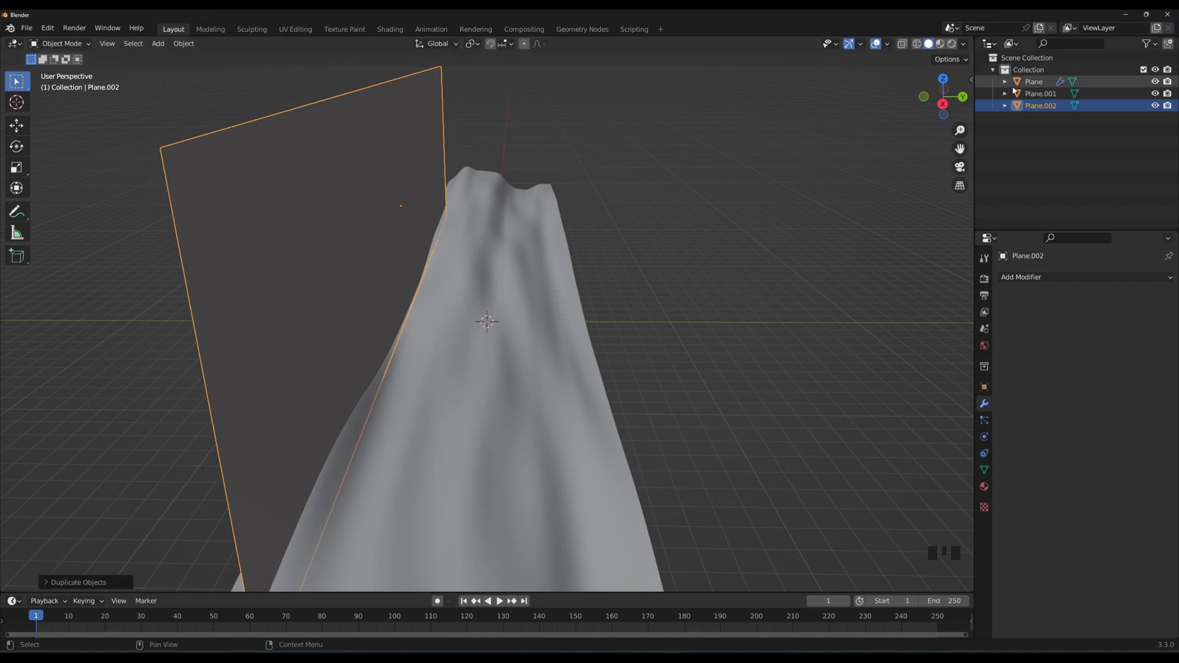
# Rename the terrain plane object as Ground.
pyautogui.click(1033, 82)
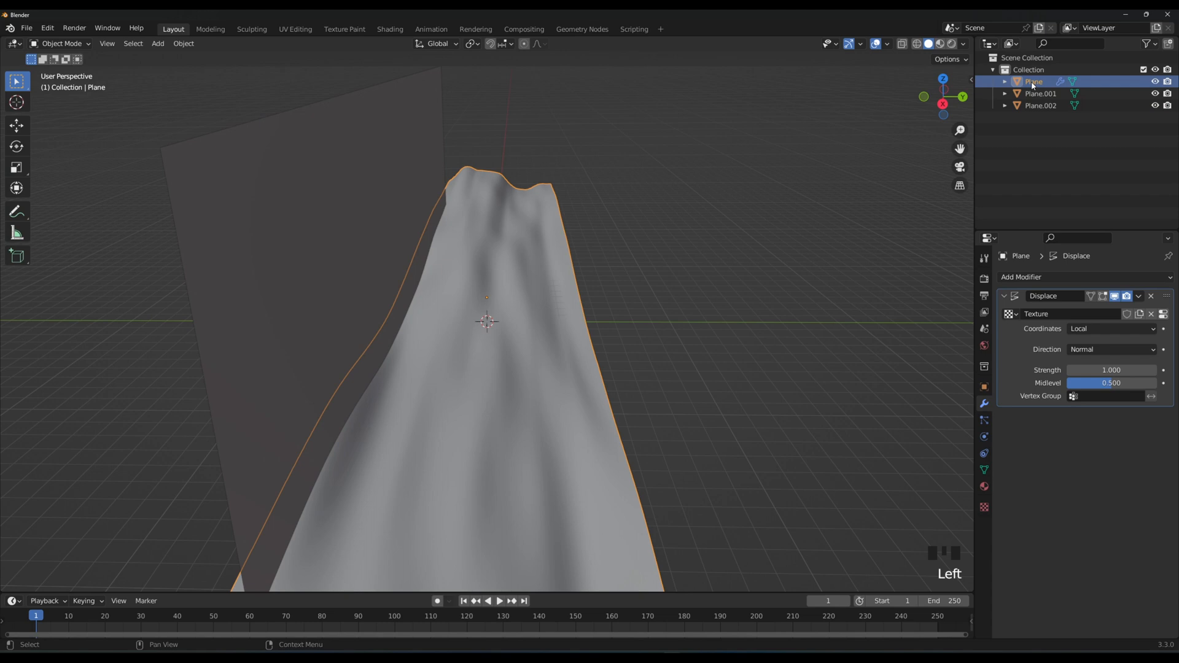
pyautogui.press('F2')
pyautogui.write('Grounbd')
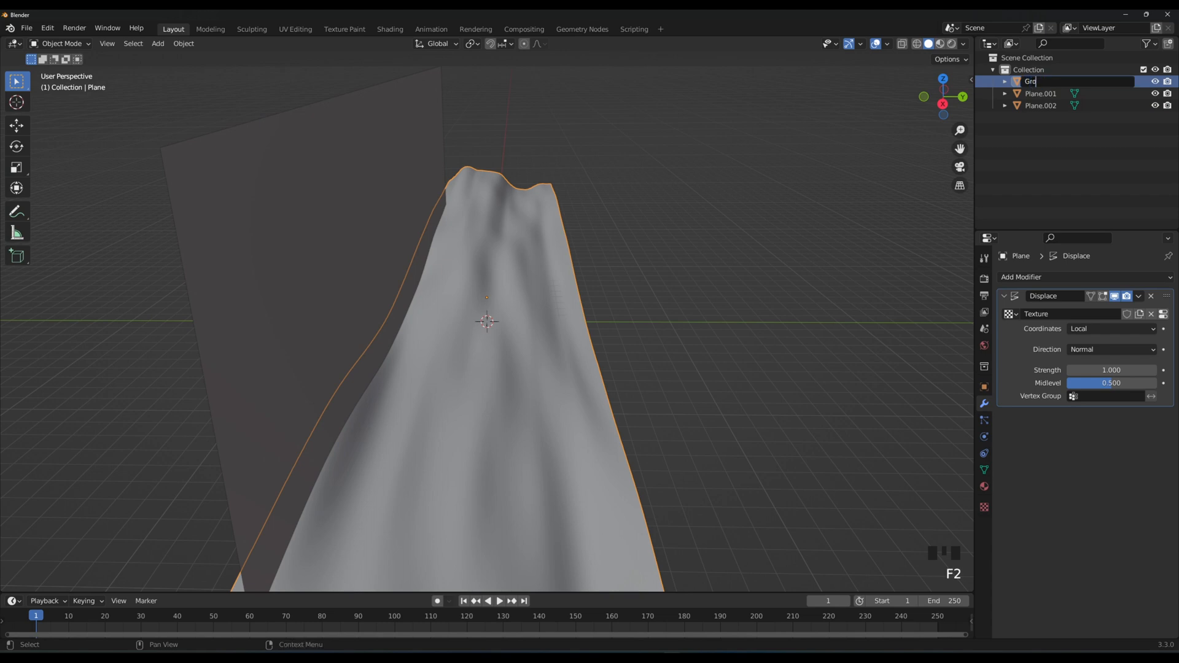
pyautogui.press('BackSpace')
pyautogui.press('BackSpace')
pyautogui.write('d')
pyautogui.press('Return')
# Rename the original wall plane, Plane.001, as side left.
pyautogui.click(1048, 95)
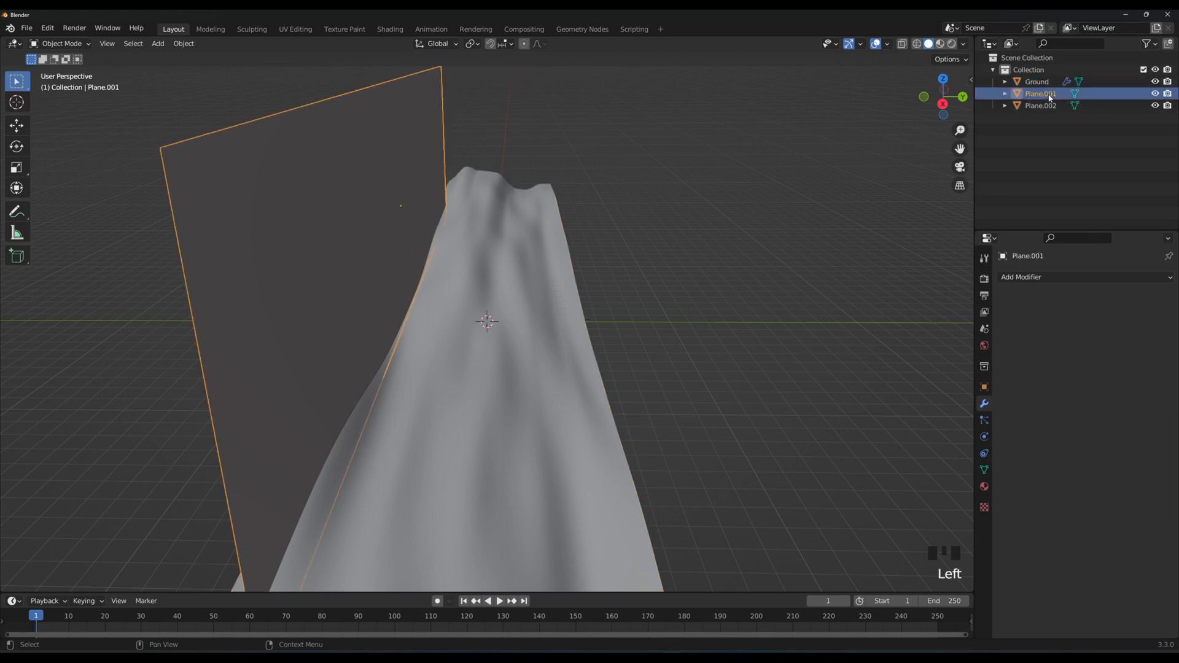
pyautogui.press('F2')
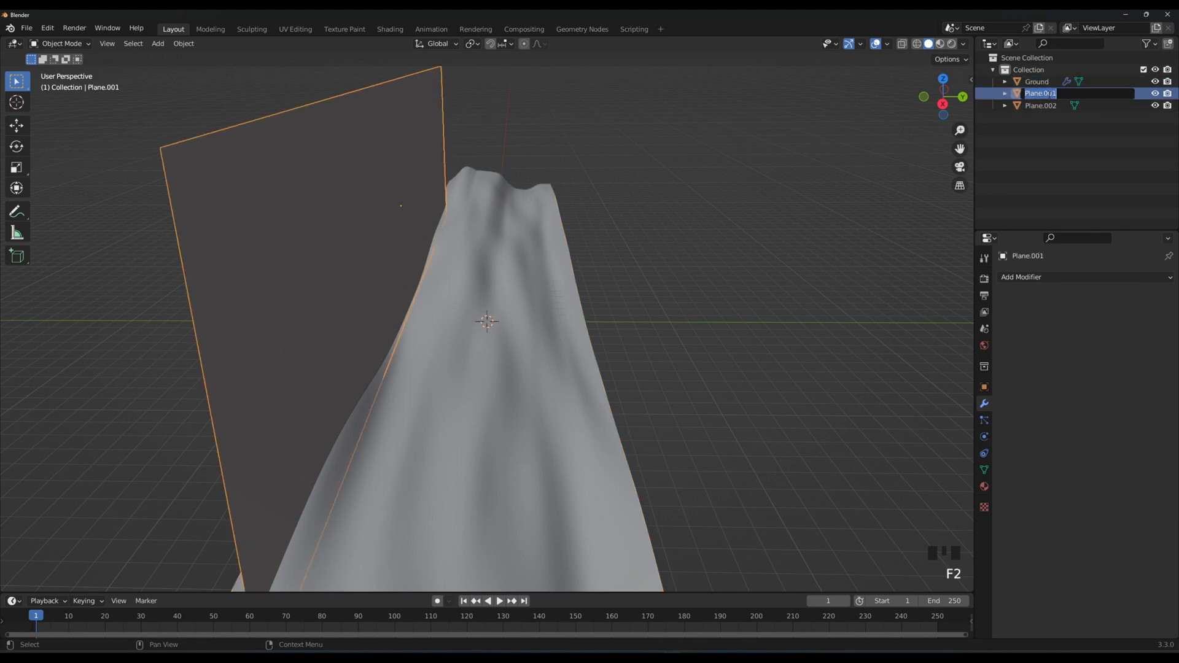
pyautogui.write('side left')
pyautogui.press('Return')
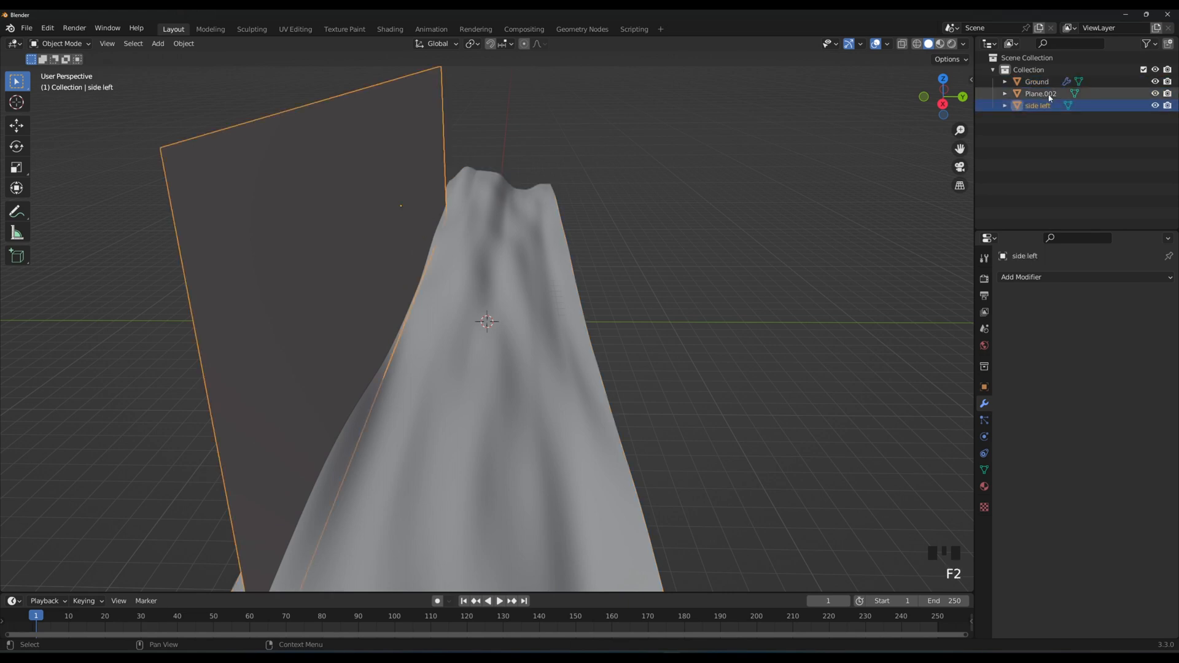
# Rename the duplicated wall plane, Plane.002, as side right.
pyautogui.click(1049, 97)
pyautogui.press('F2')
pyautogui.write('side right')
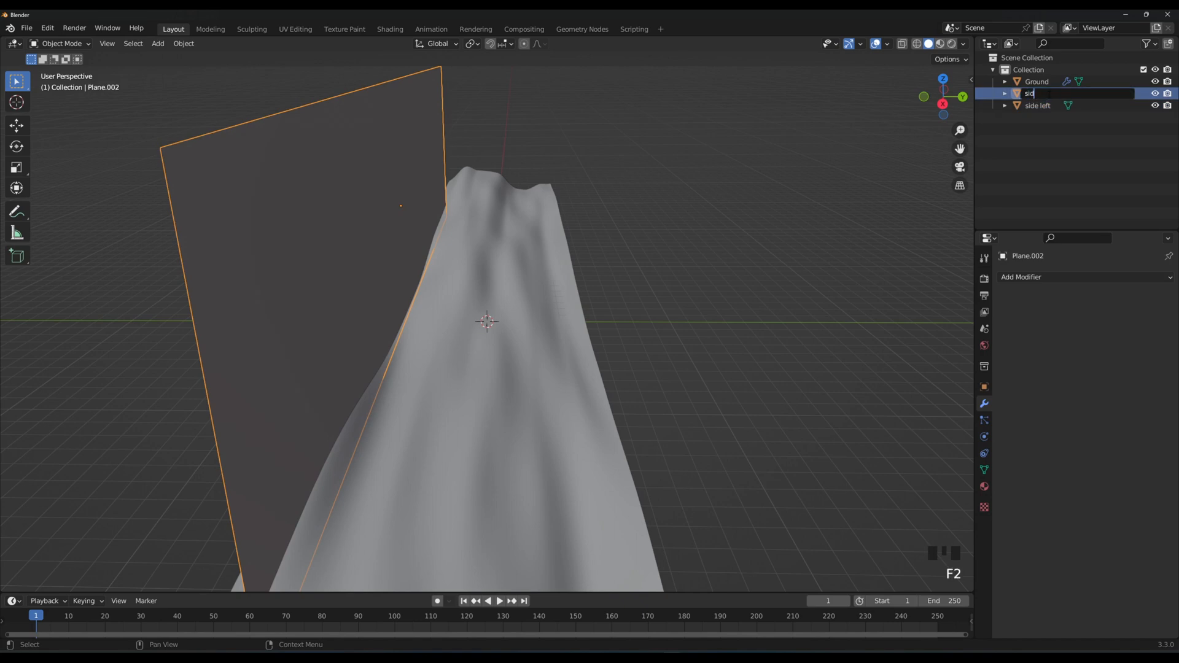
pyautogui.press('Return')
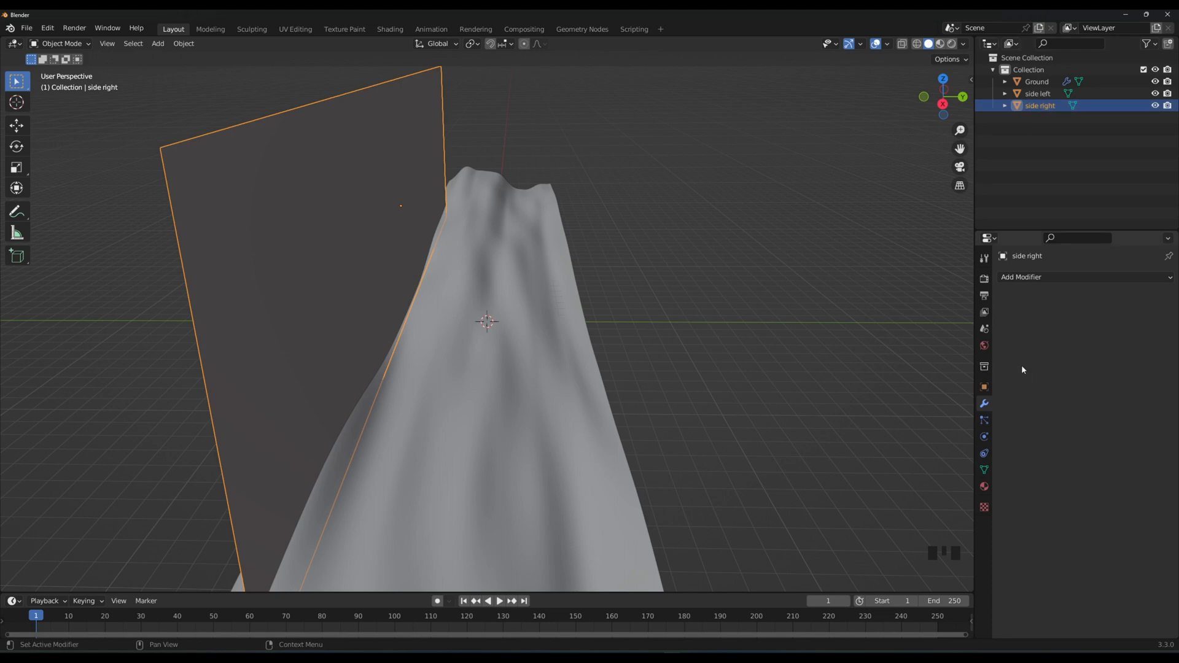
# Set the side right plane's Y location to 4.3827 m so it stands on the opposite edge of the ground.
pyautogui.click(984, 387)
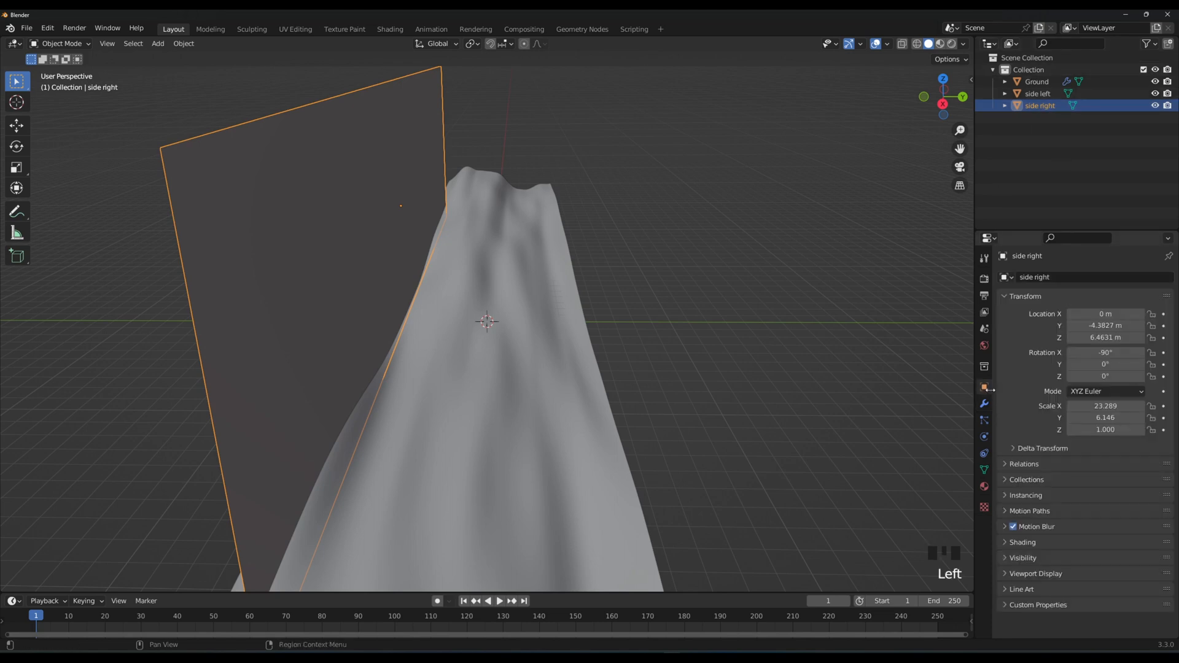
pyautogui.doubleClick(1103, 326)
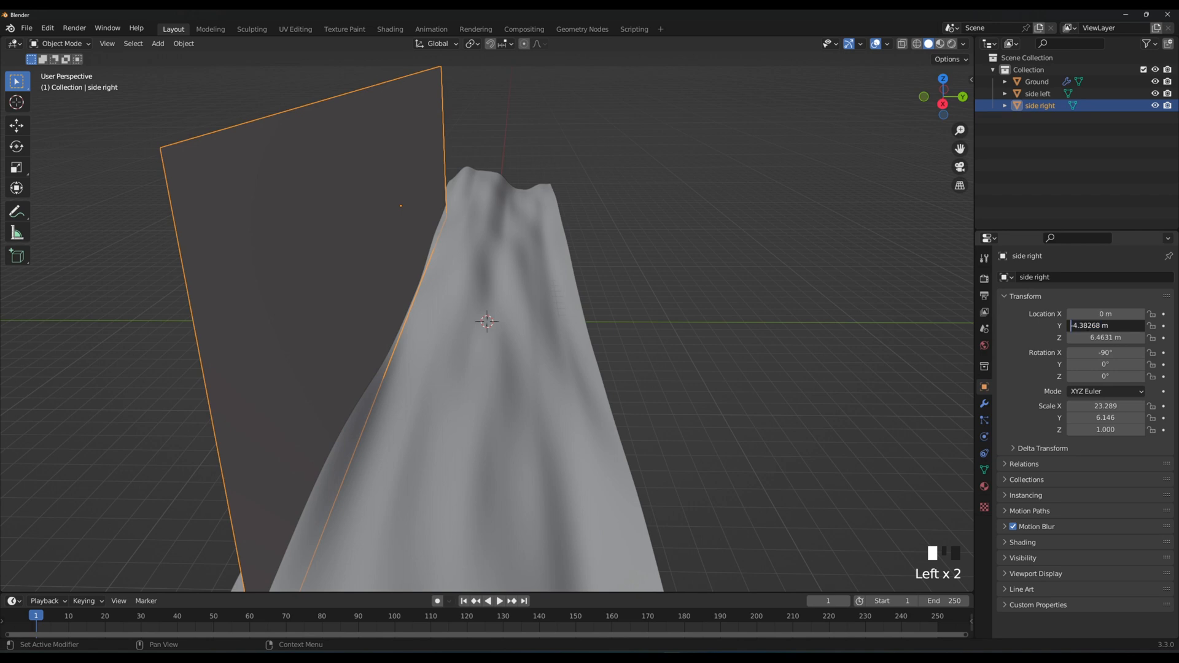
pyautogui.press('Return')
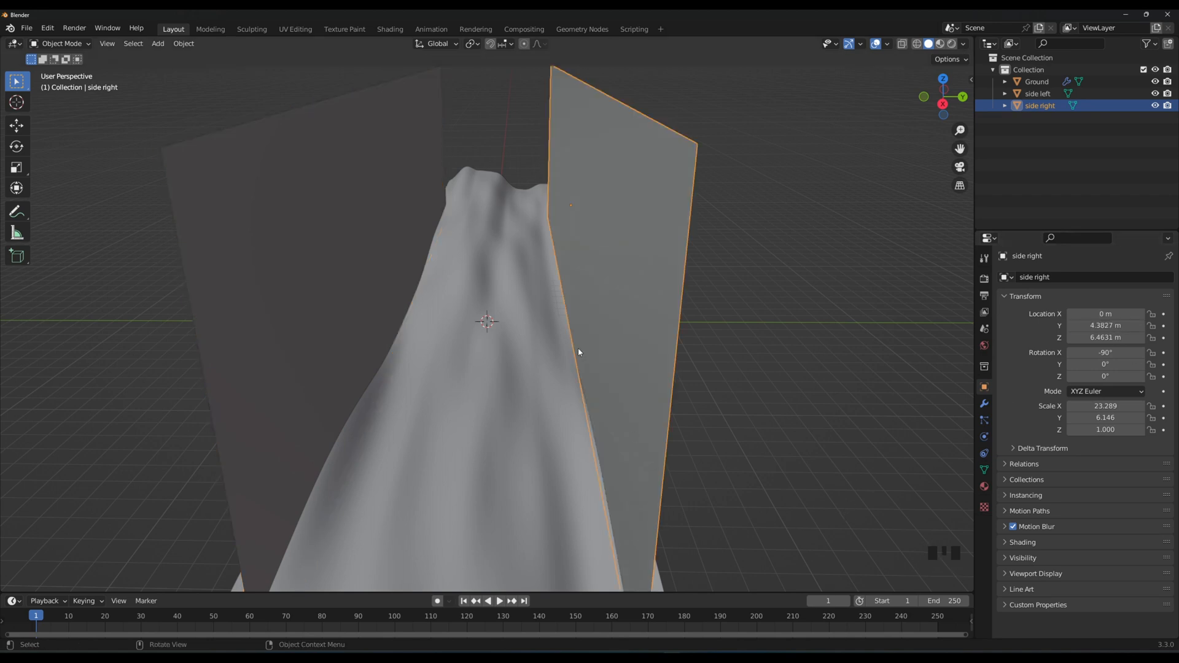
pyautogui.moveTo(501, 396); pyautogui.dragTo(521, 351, button='middle')
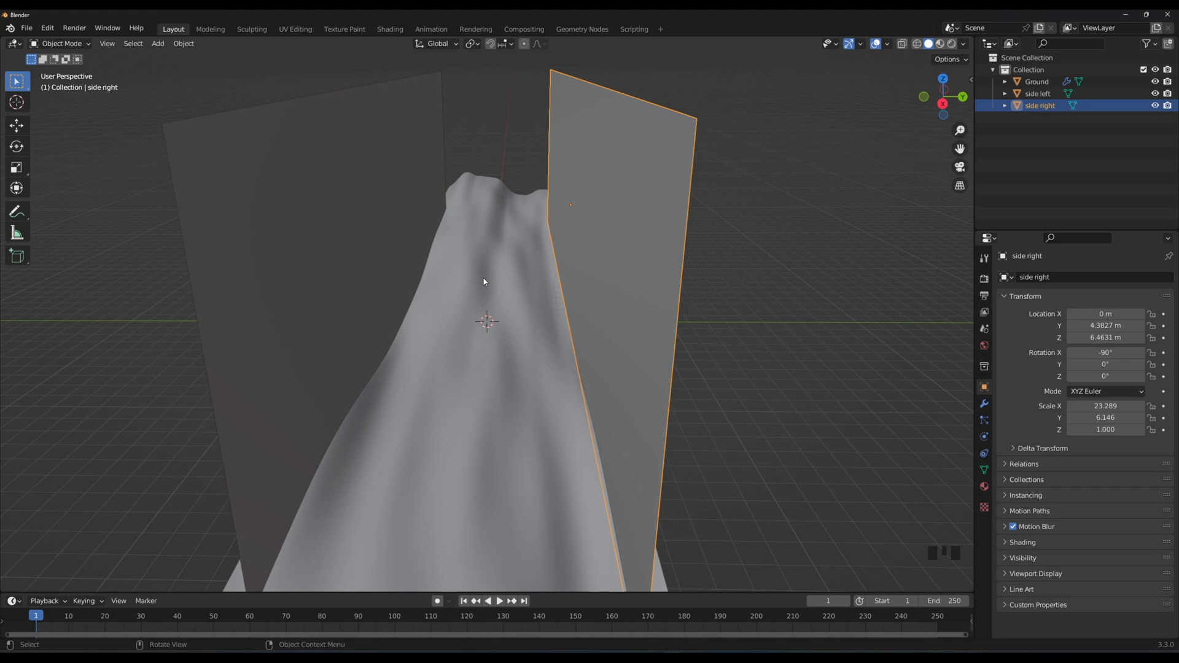
# Add a Displace modifier to the side left plane.
pyautogui.moveTo(484, 282); pyautogui.dragTo(425, 261, button='middle')
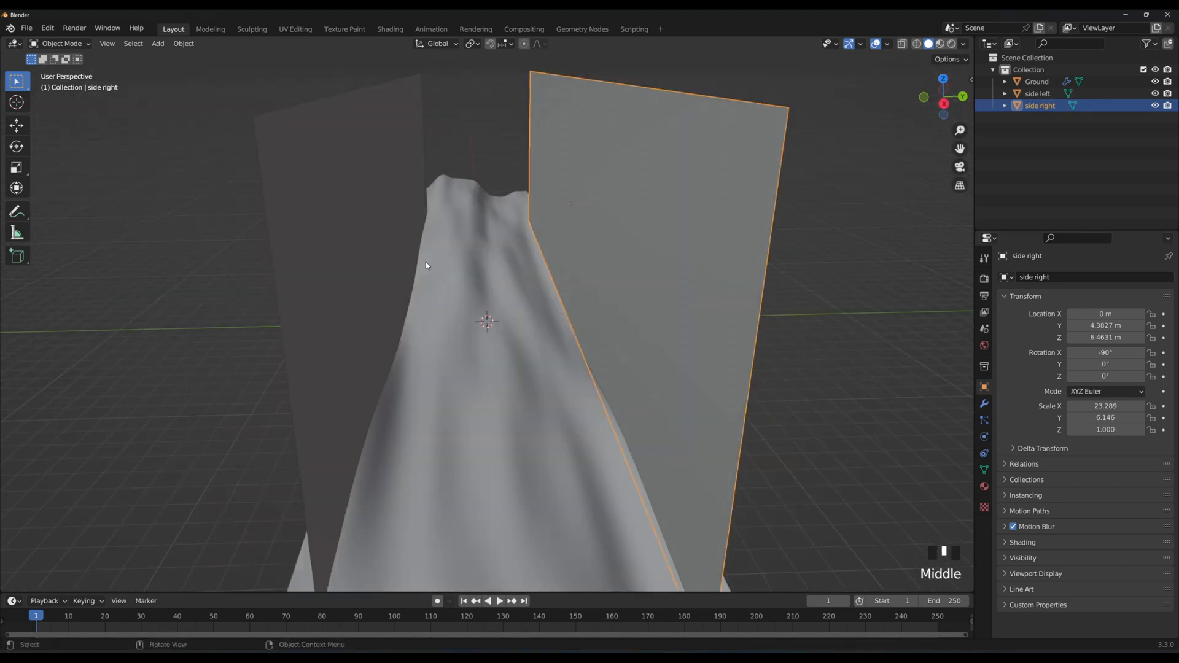
pyautogui.click(426, 262)
pyautogui.click(984, 404)
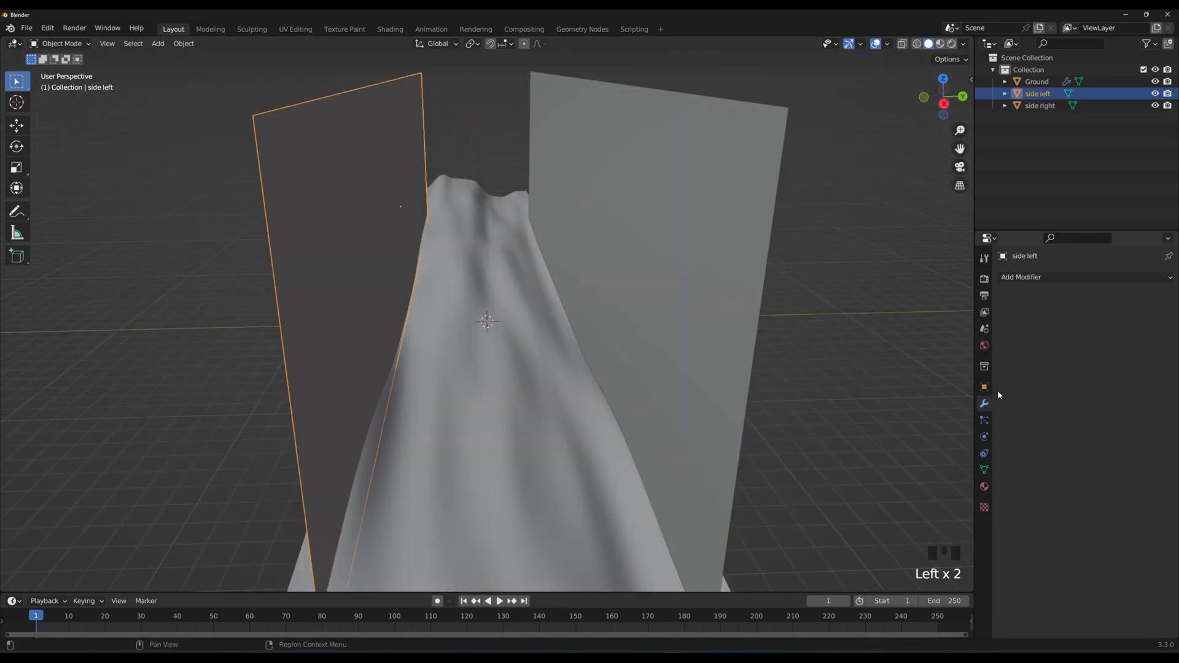
pyautogui.click(1054, 278)
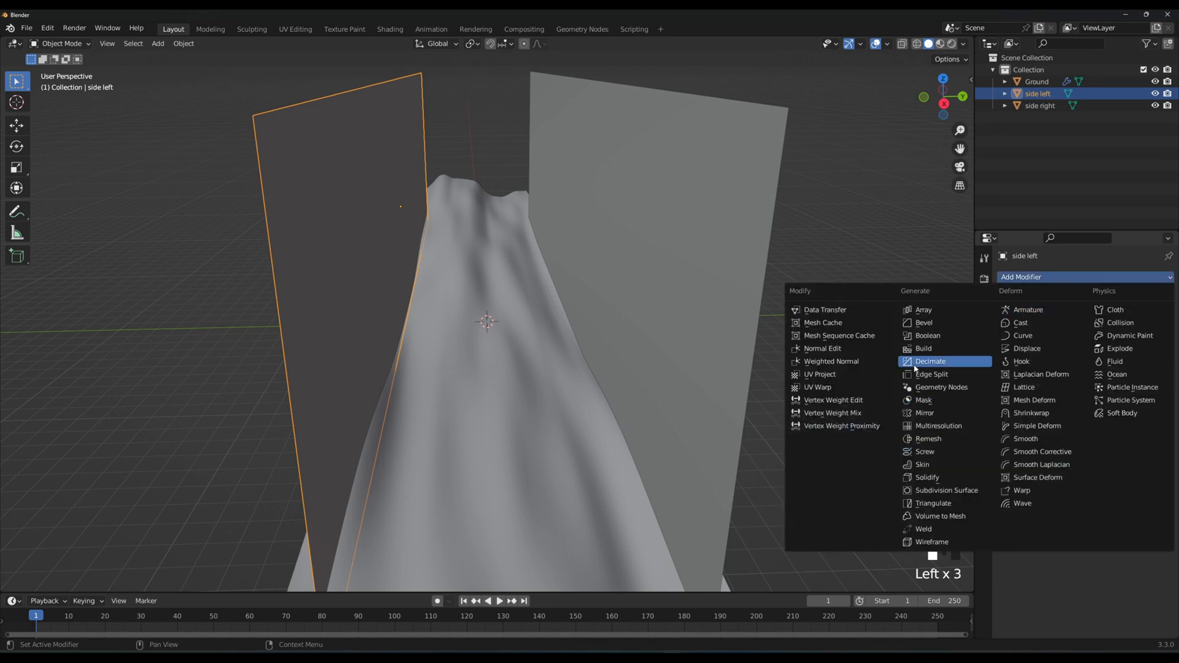
pyautogui.click(1026, 348)
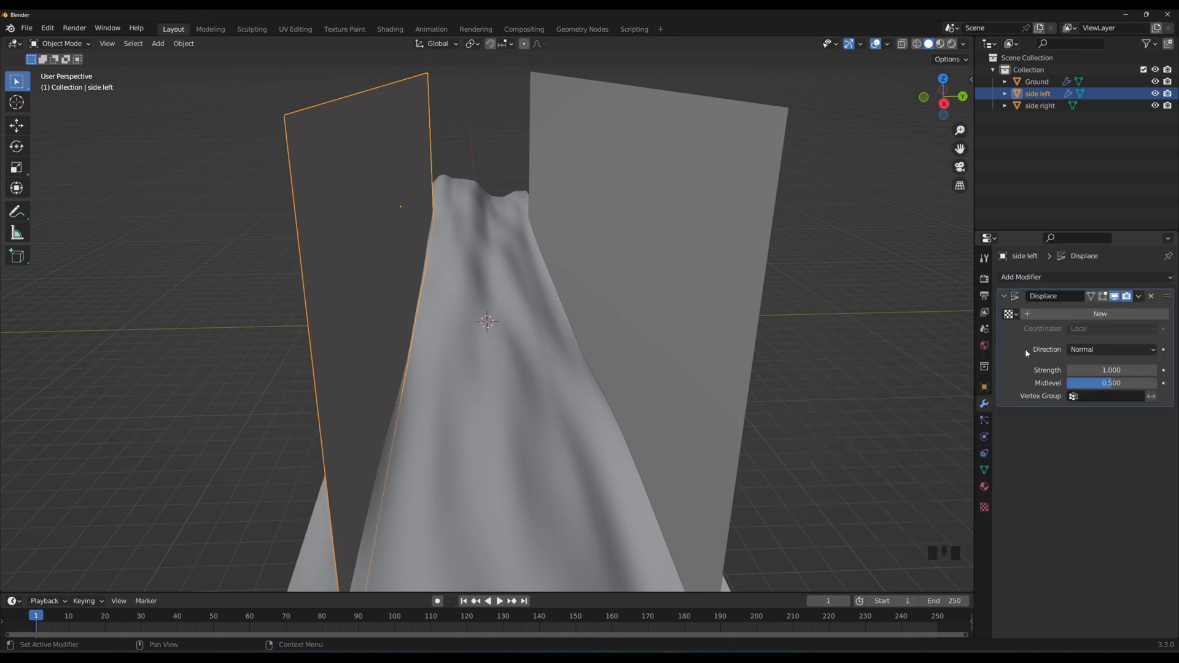
# Create a new texture for side left's Displace modifier and make it a Voronoi type.
pyautogui.click(1105, 314)
pyautogui.click(1162, 315)
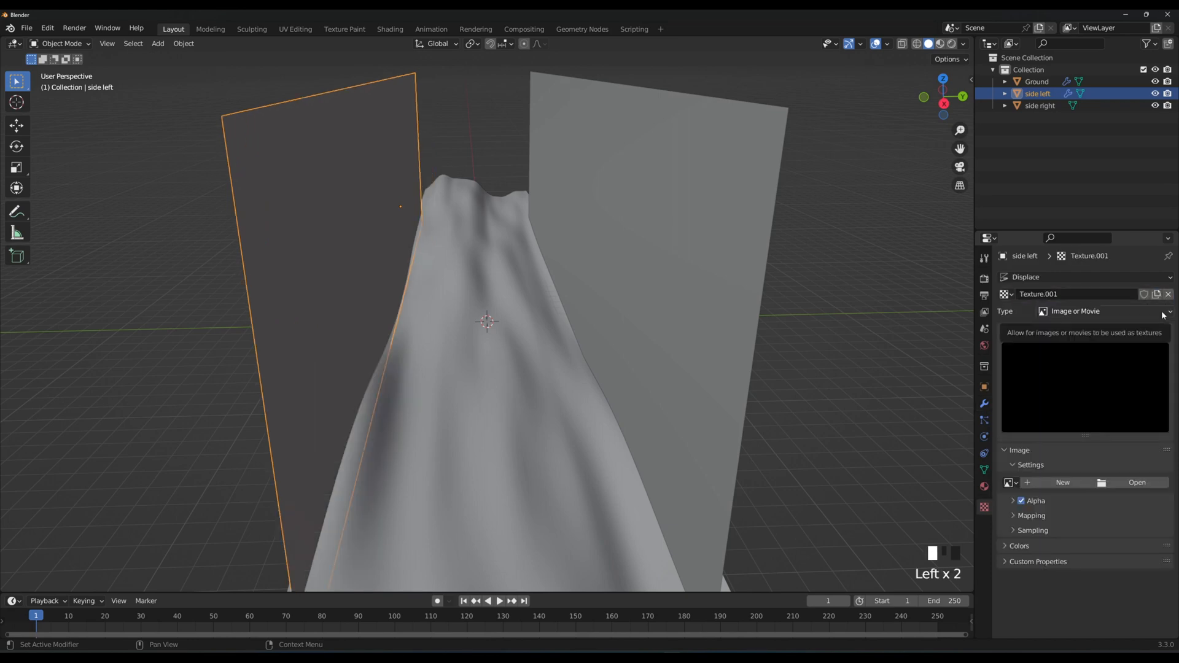
pyautogui.click(1080, 313)
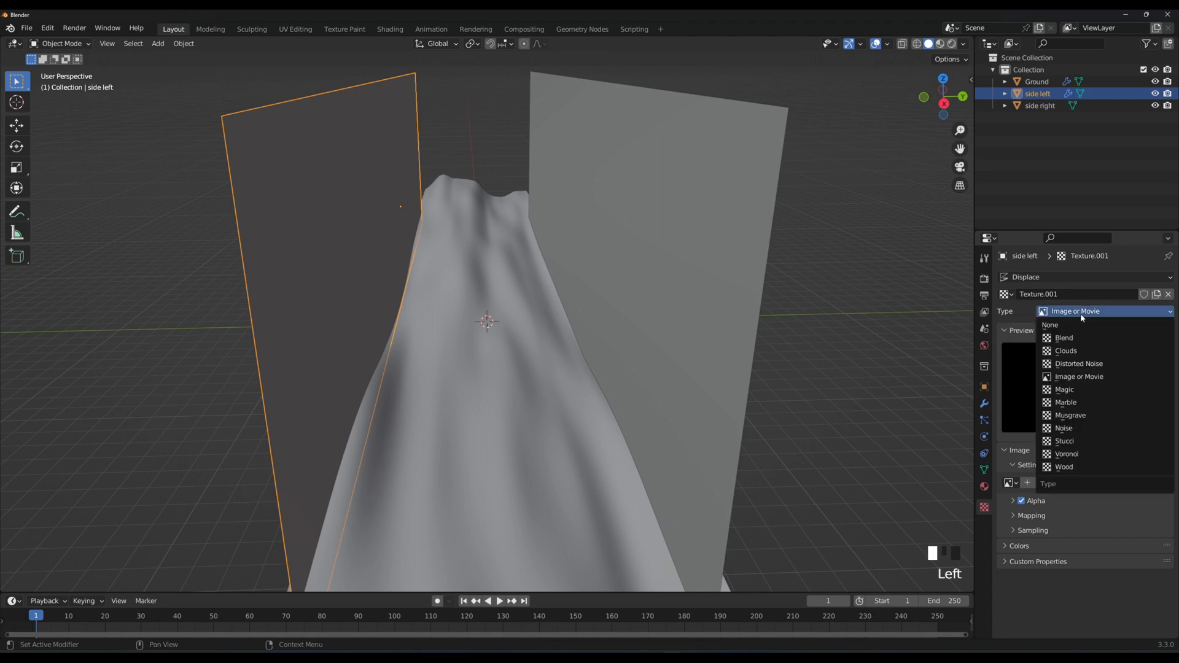
pyautogui.click(1068, 454)
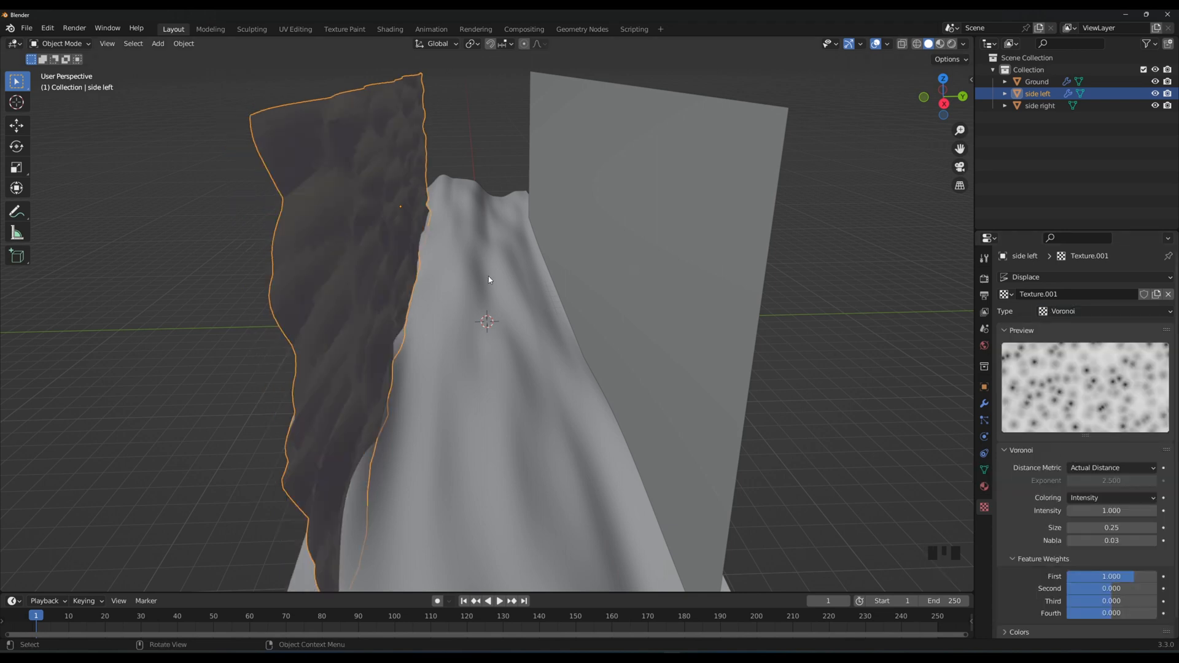
# Set the Voronoi texture's distance metric to Chebychev and its coloring to Position and Outline.
pyautogui.moveTo(488, 275)
pyautogui.mouseDown(button='middle')
pyautogui.moveTo(448, 271)
pyautogui.moveTo(499, 266)
pyautogui.moveTo(473, 279)
pyautogui.moveTo(488, 276)
pyautogui.mouseUp(button='middle')
pyautogui.scroll(-3, 1092, 432)
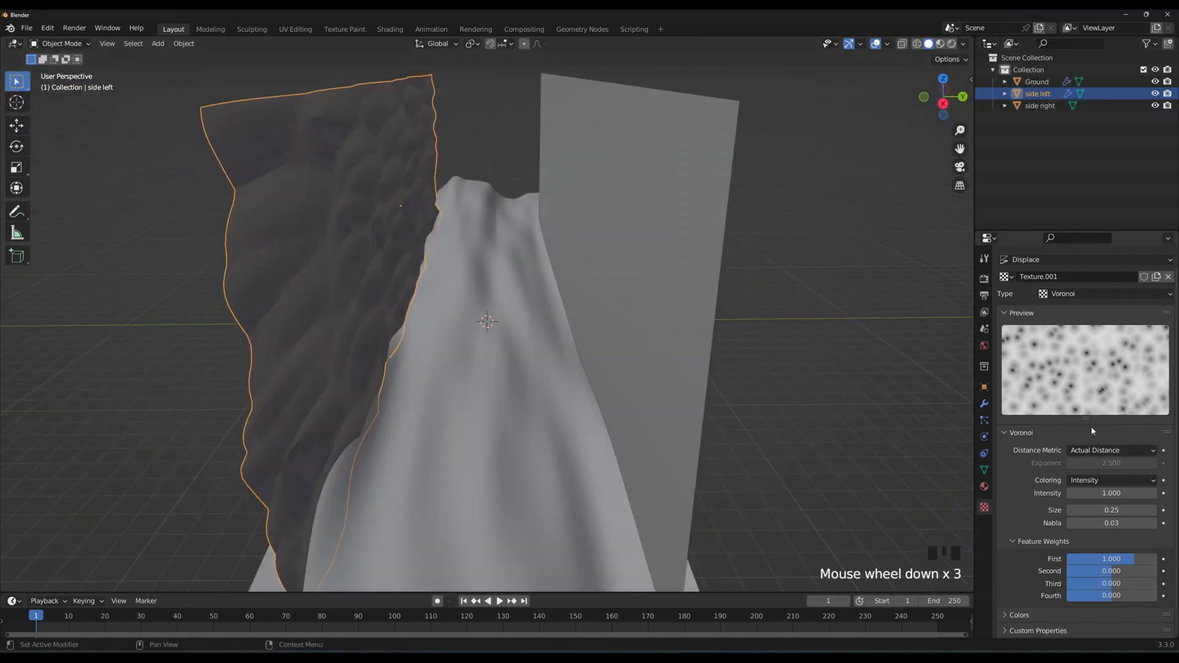
pyautogui.click(1120, 452)
pyautogui.click(1096, 502)
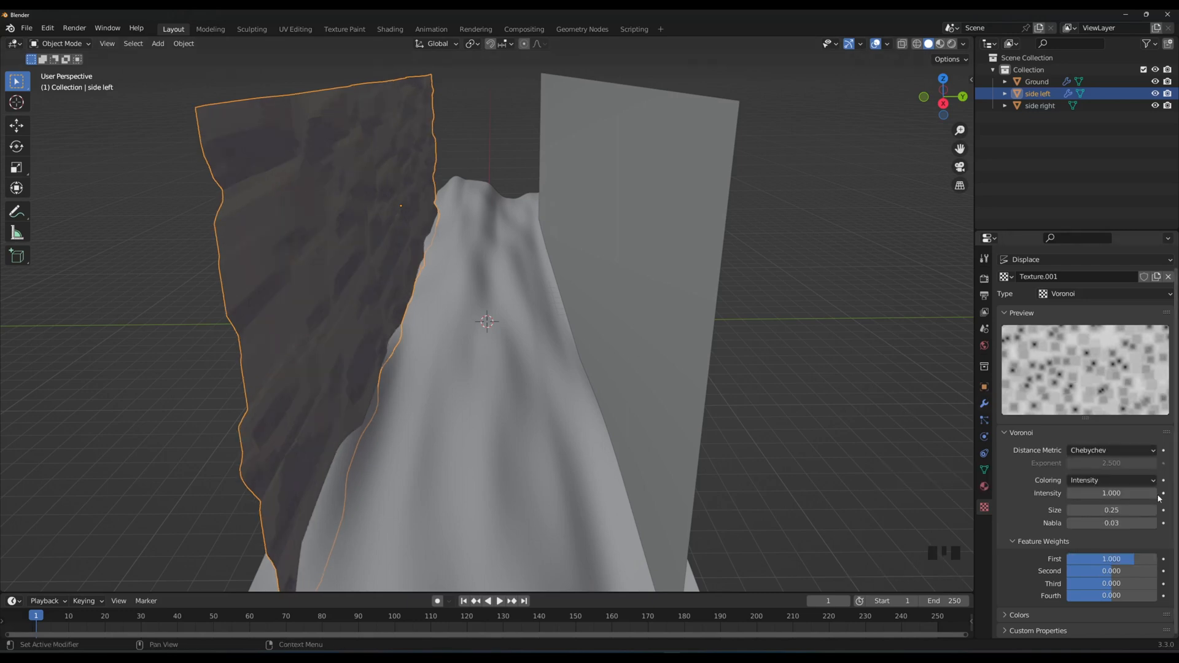
pyautogui.click(1102, 482)
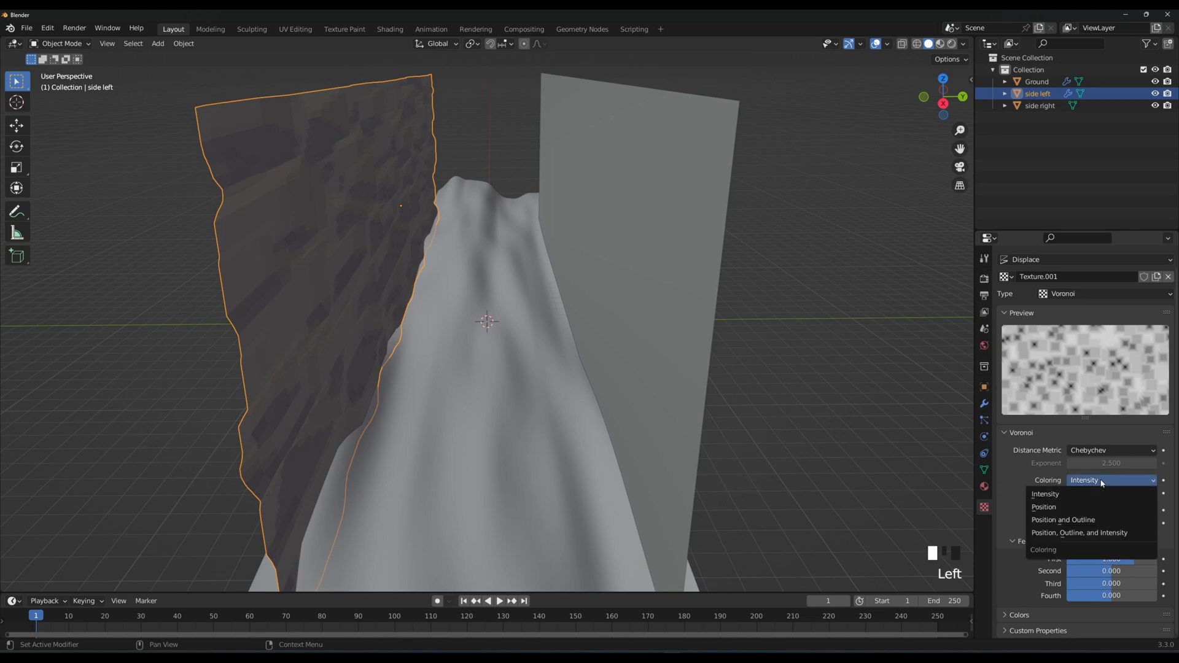
pyautogui.click(1092, 521)
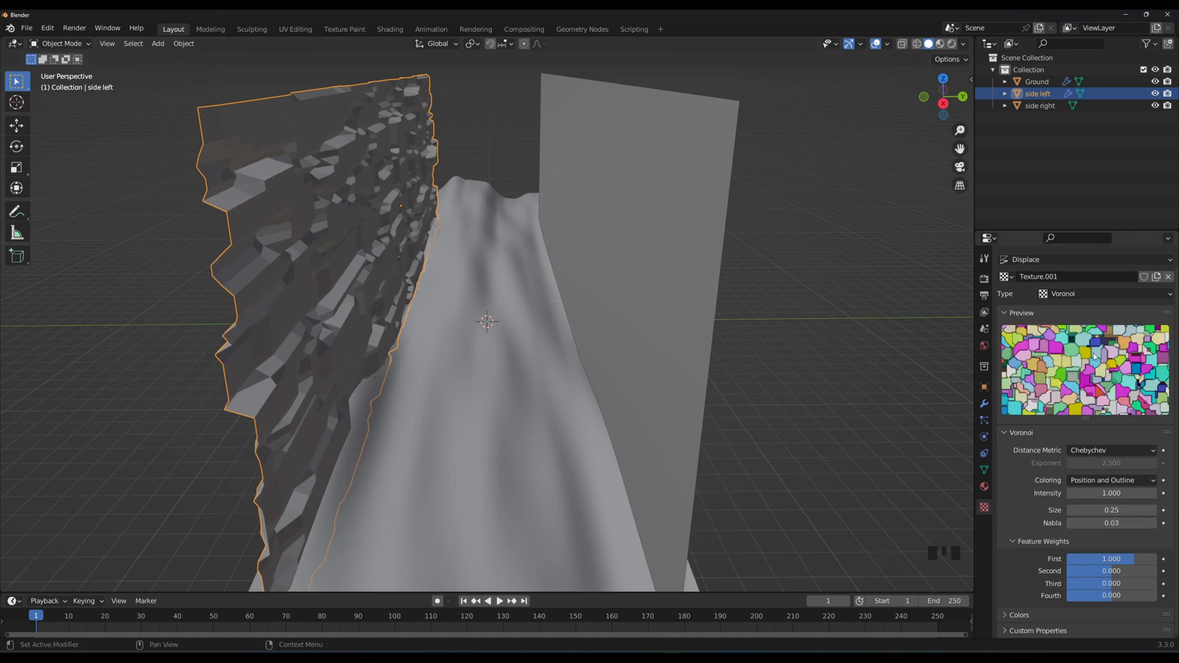
# Try a size of 1.10 for the Voronoi texture on the side left wall.
pyautogui.moveTo(453, 319); pyautogui.dragTo(595, 326, button='middle')
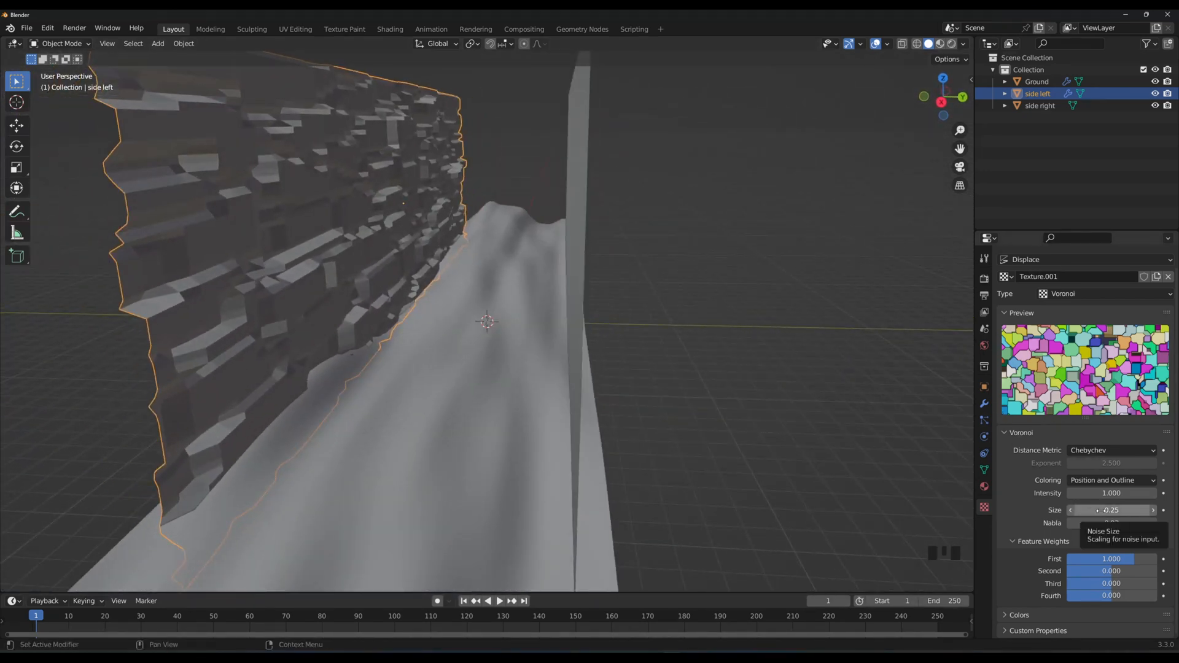
pyautogui.click(1128, 509)
pyautogui.write('1.1')
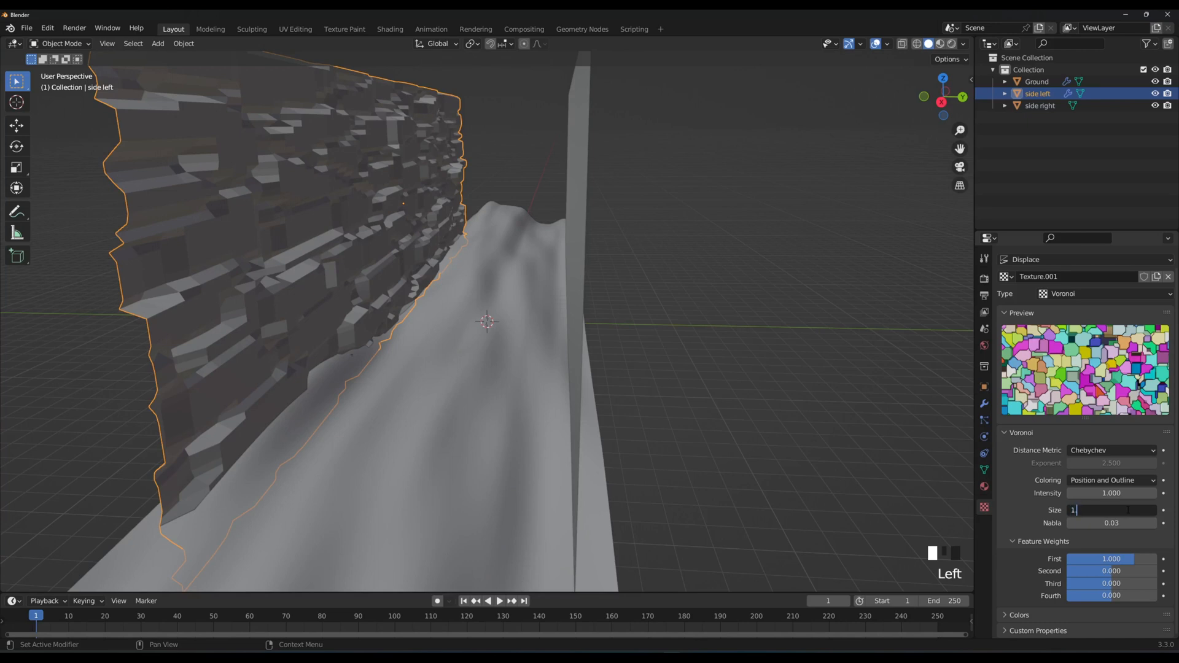
pyautogui.press('Return')
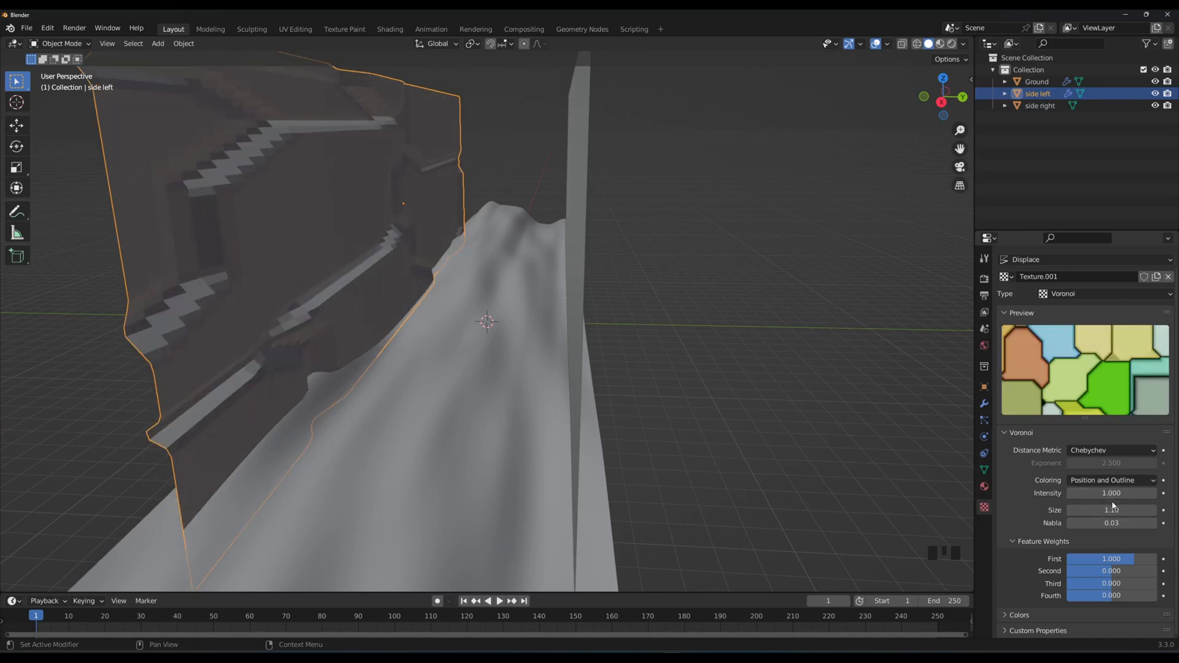
# Set the Voronoi texture's intensity to 1.300.
pyautogui.doubleClick(1113, 493)
pyautogui.write('1.3')
pyautogui.press('Return')
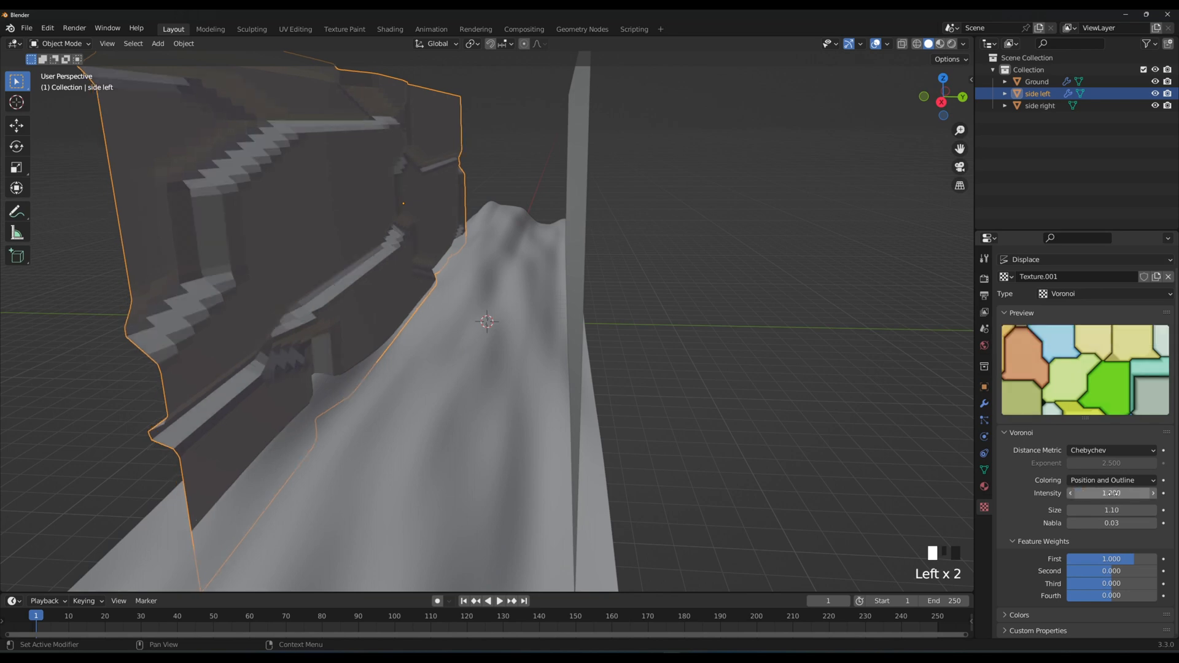
pyautogui.moveTo(365, 318)
pyautogui.mouseDown(button='middle')
pyautogui.moveTo(447, 316)
pyautogui.moveTo(332, 308)
pyautogui.moveTo(369, 303)
pyautogui.moveTo(393, 316)
pyautogui.moveTo(346, 325)
pyautogui.moveTo(366, 330)
pyautogui.mouseUp(button='middle')
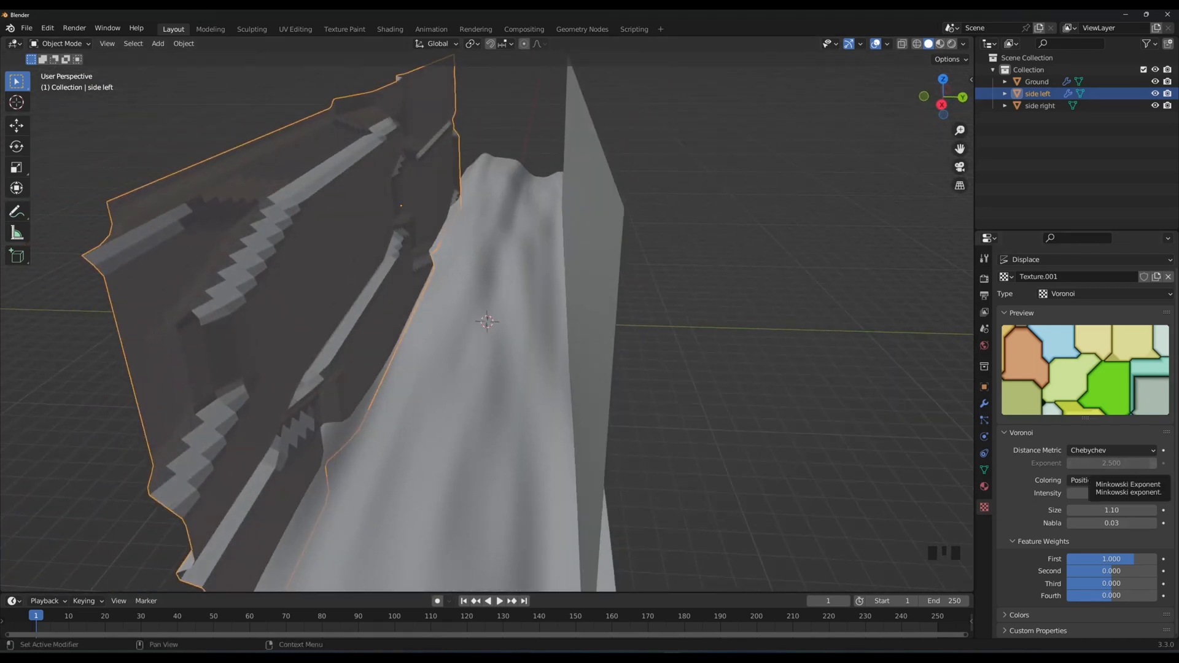
# Reduce the Voronoi texture's size to 0.14 for smaller, denser rock shapes on the side left wall.
pyautogui.moveTo(504, 323); pyautogui.dragTo(722, 375, button='middle')
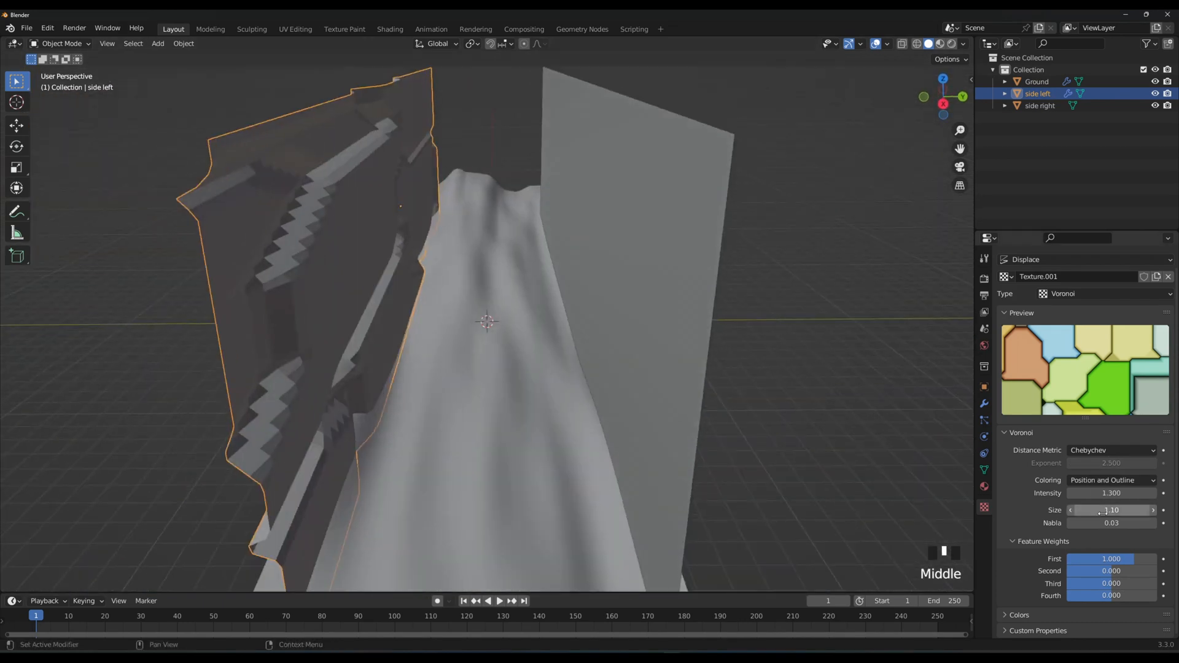
pyautogui.moveTo(1111, 510); pyautogui.dragTo(1061, 510)
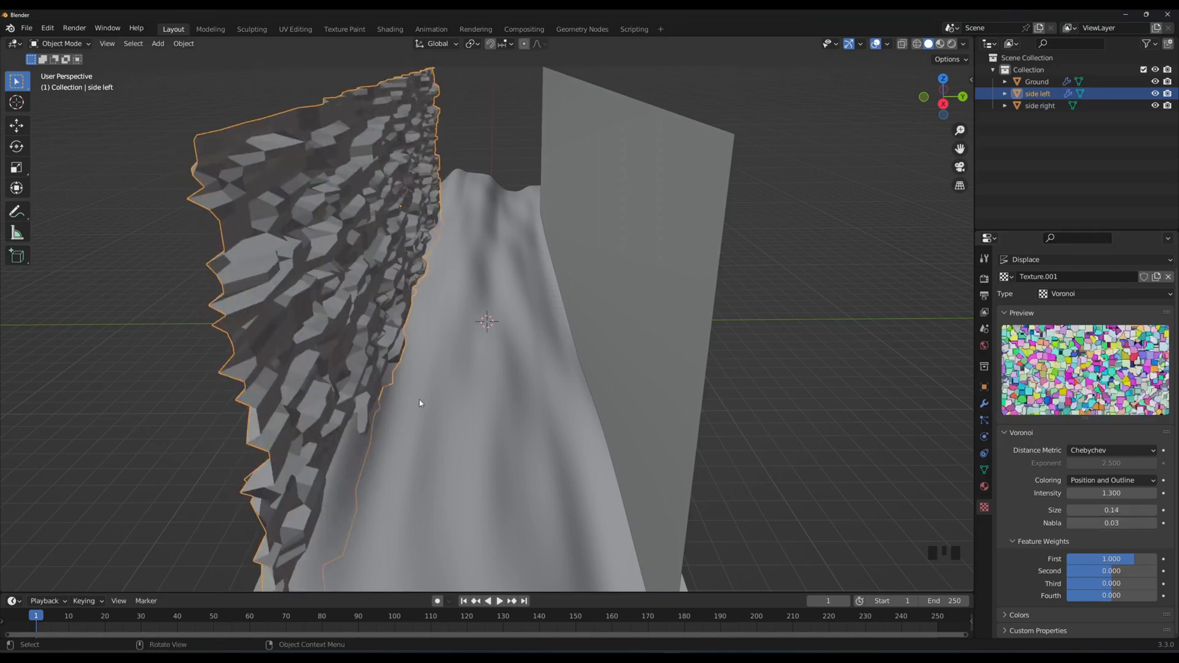
pyautogui.moveTo(471, 403); pyautogui.dragTo(458, 395, button='middle')
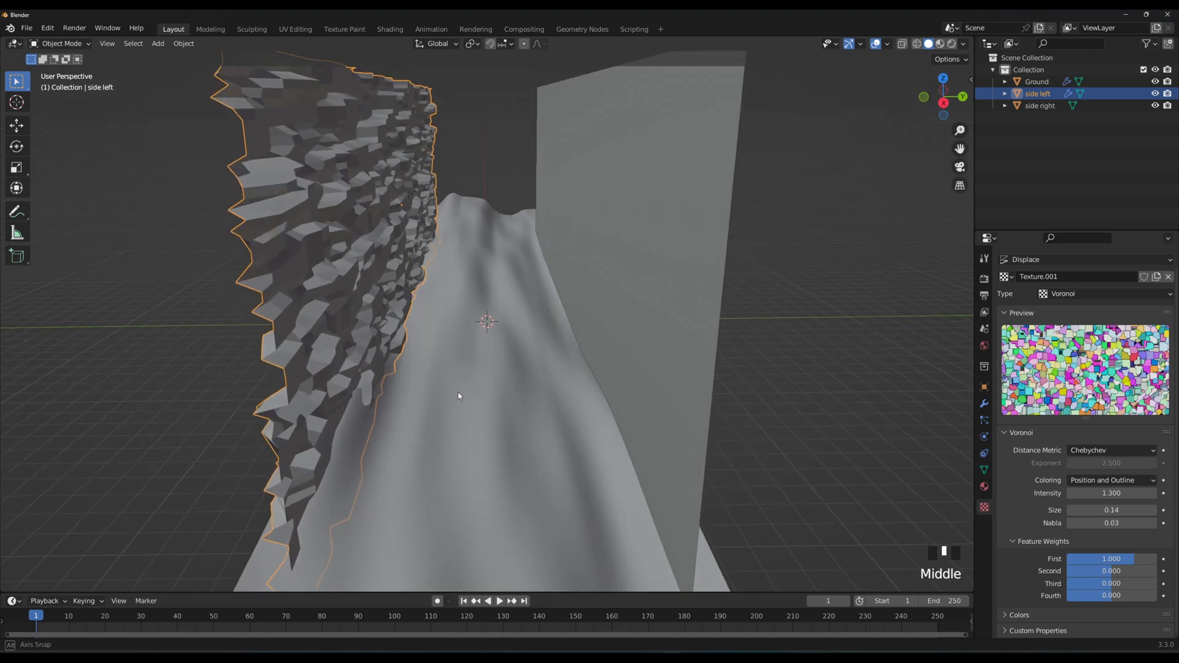
# Copy the Displace modifier from the side left wall to the side right wall.
pyautogui.click(569, 369)
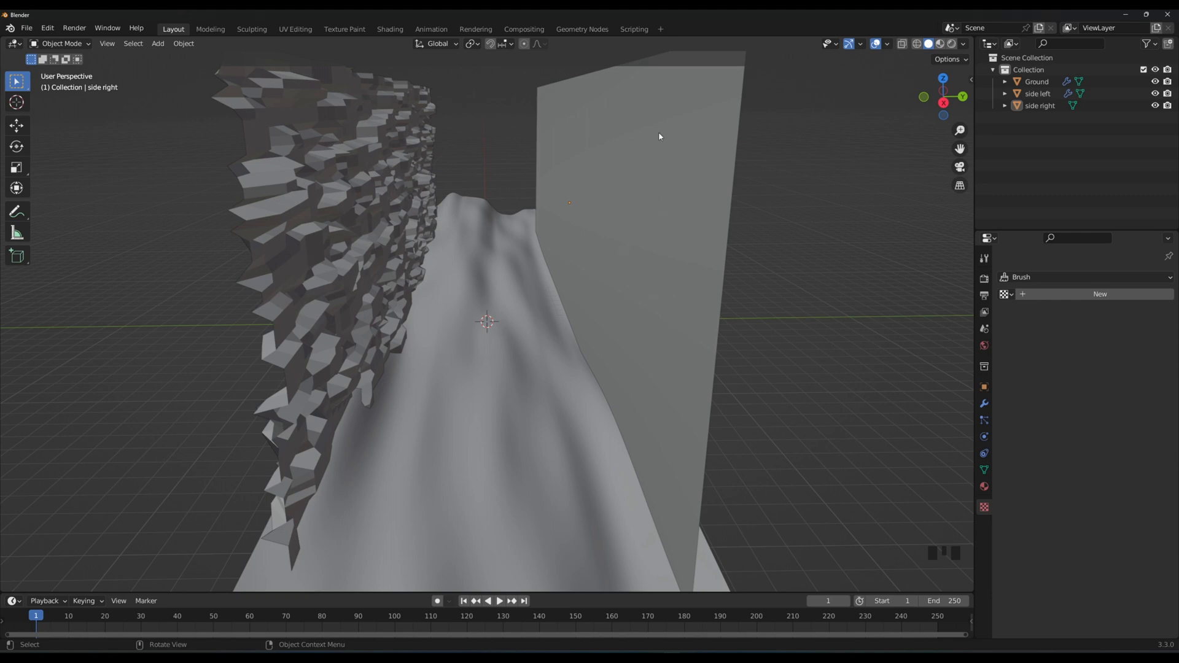
pyautogui.click(639, 224)
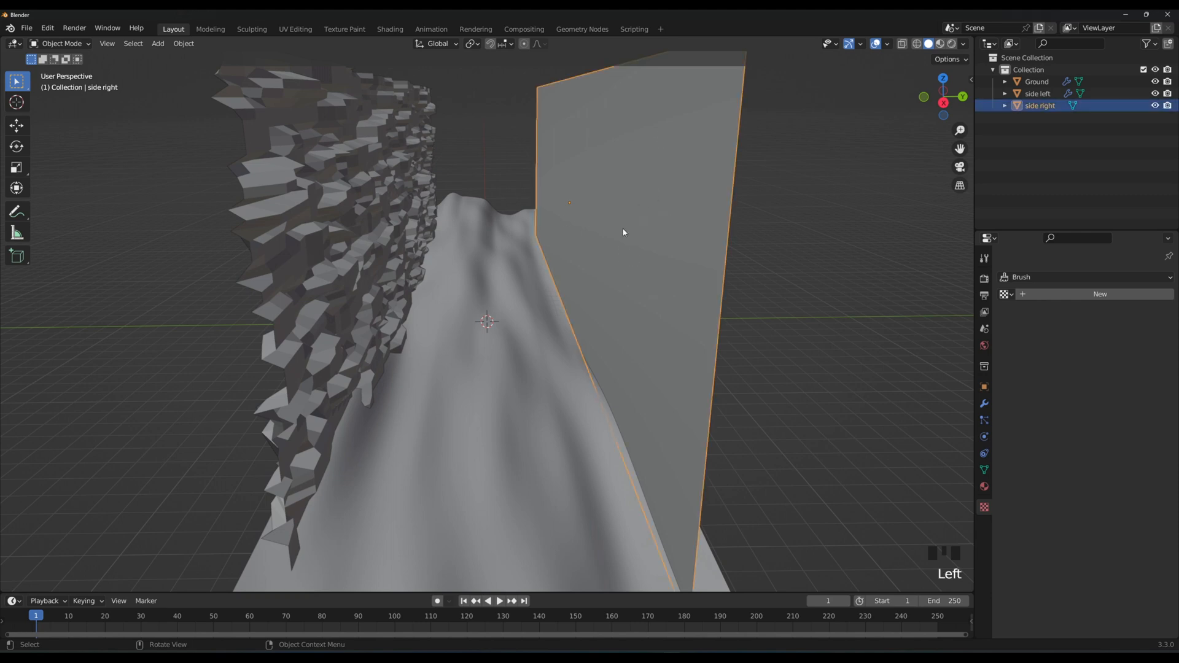
pyautogui.keyDown('shift'); pyautogui.click(341, 207); pyautogui.keyUp('shift')
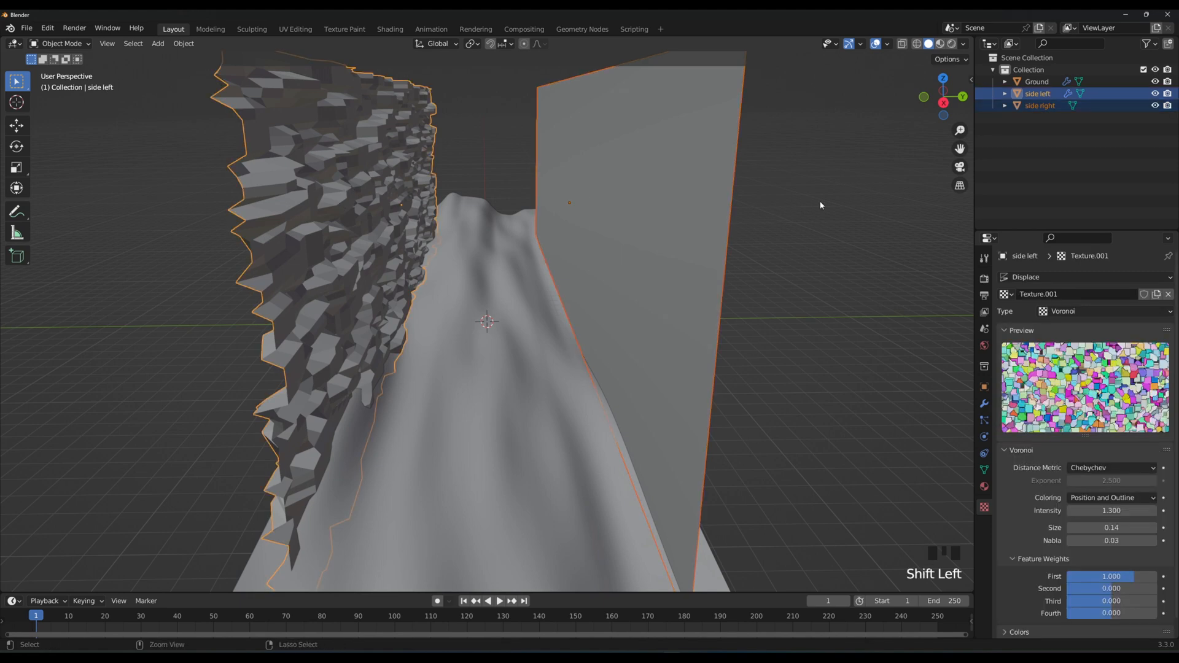
pyautogui.hotkey('ctrl', 'l')
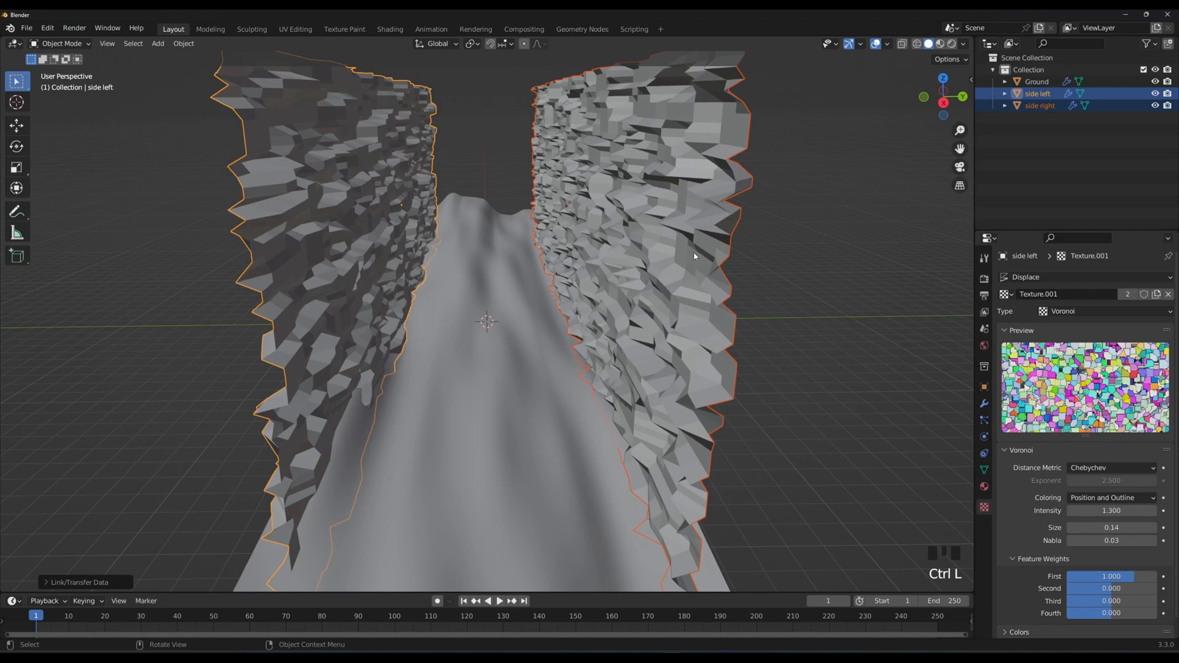
pyautogui.click(742, 299)
# Rotate the side right wall 180° about the global Z axis.
pyautogui.moveTo(741, 299); pyautogui.dragTo(831, 289, button='middle')
pyautogui.click(698, 264)
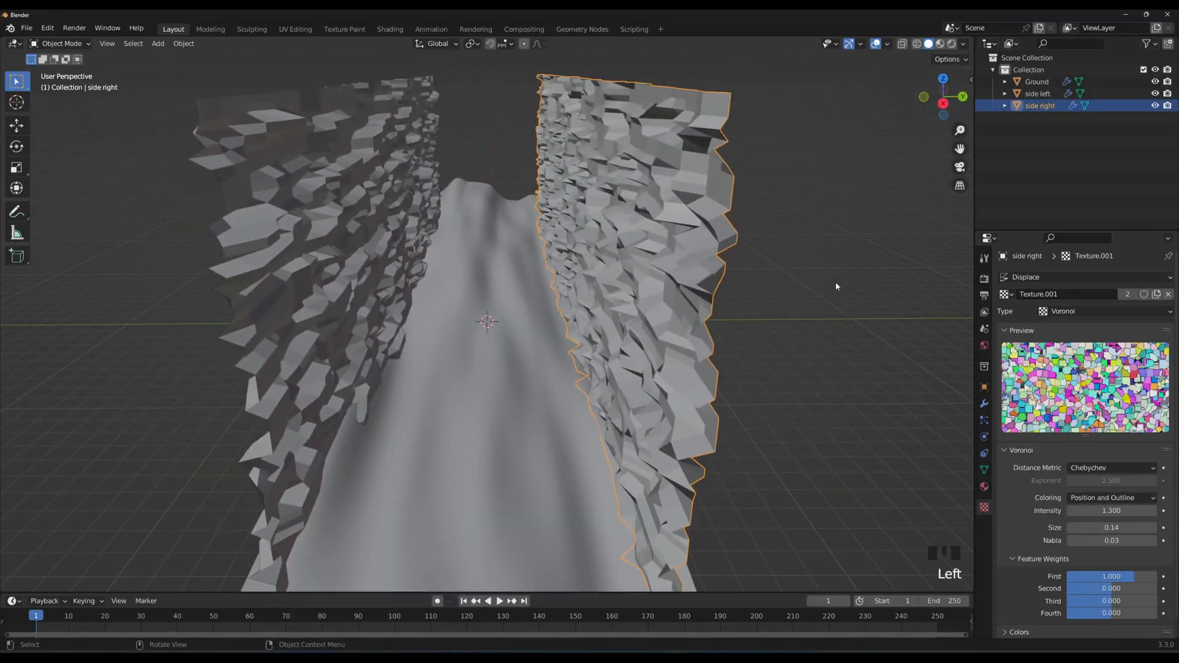
pyautogui.press('r')
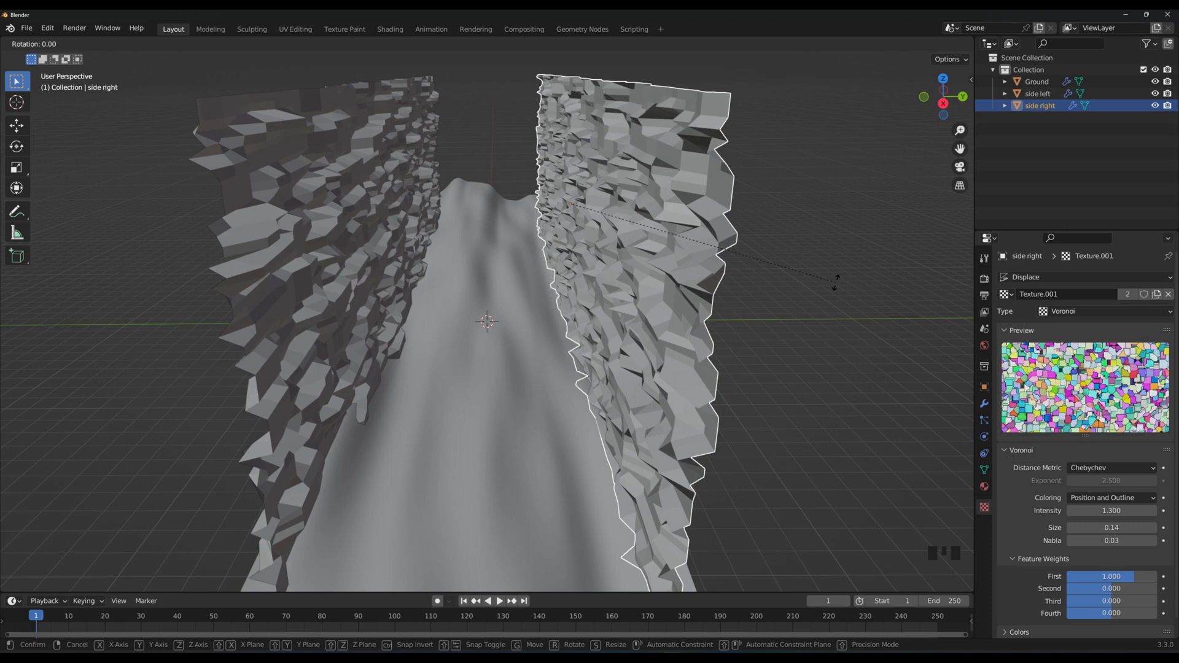
pyautogui.press('z')
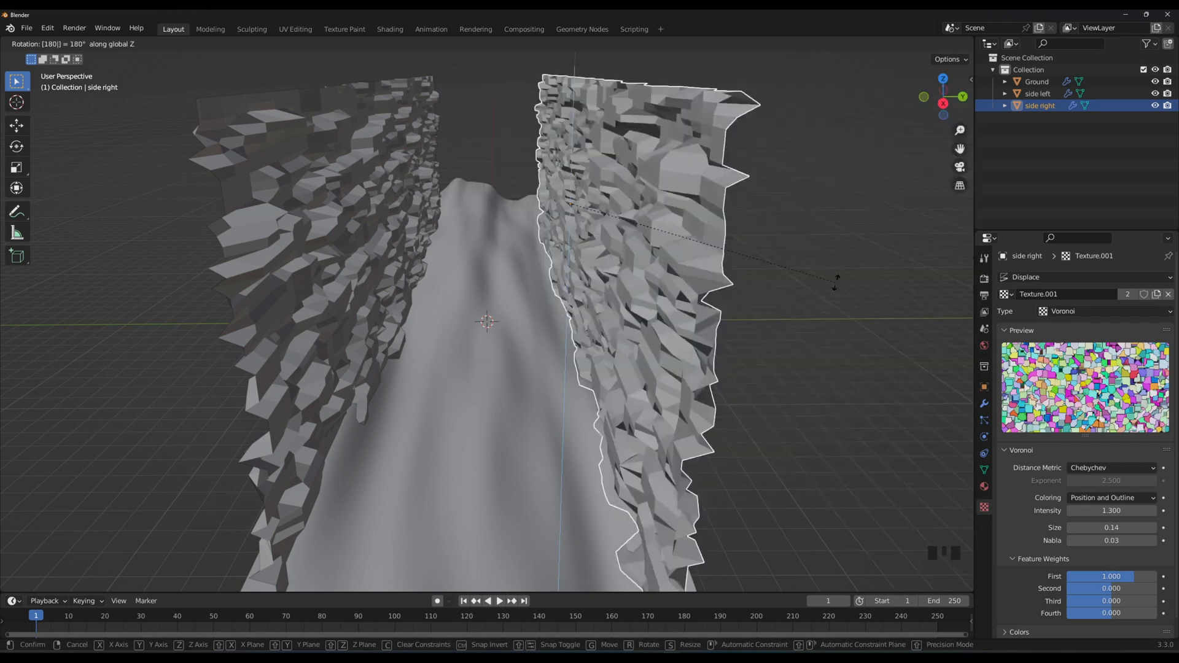
pyautogui.click(836, 286)
pyautogui.moveTo(596, 269); pyautogui.dragTo(535, 240, button='middle')
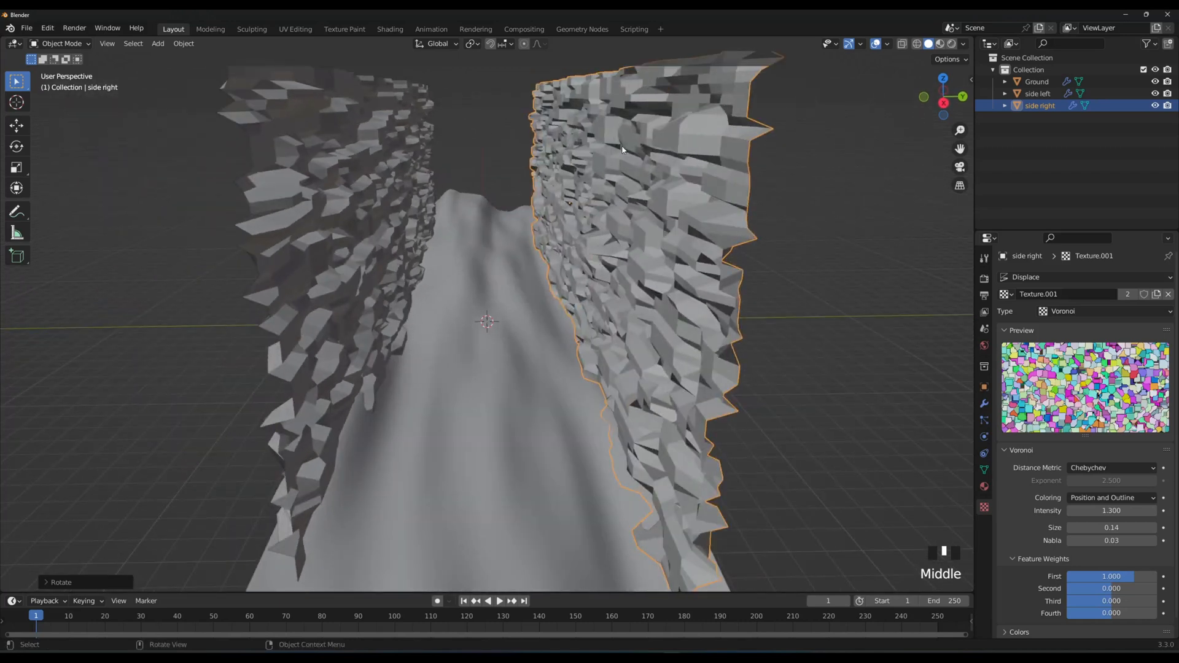
pyautogui.moveTo(622, 149); pyautogui.dragTo(552, 270, button='middle')
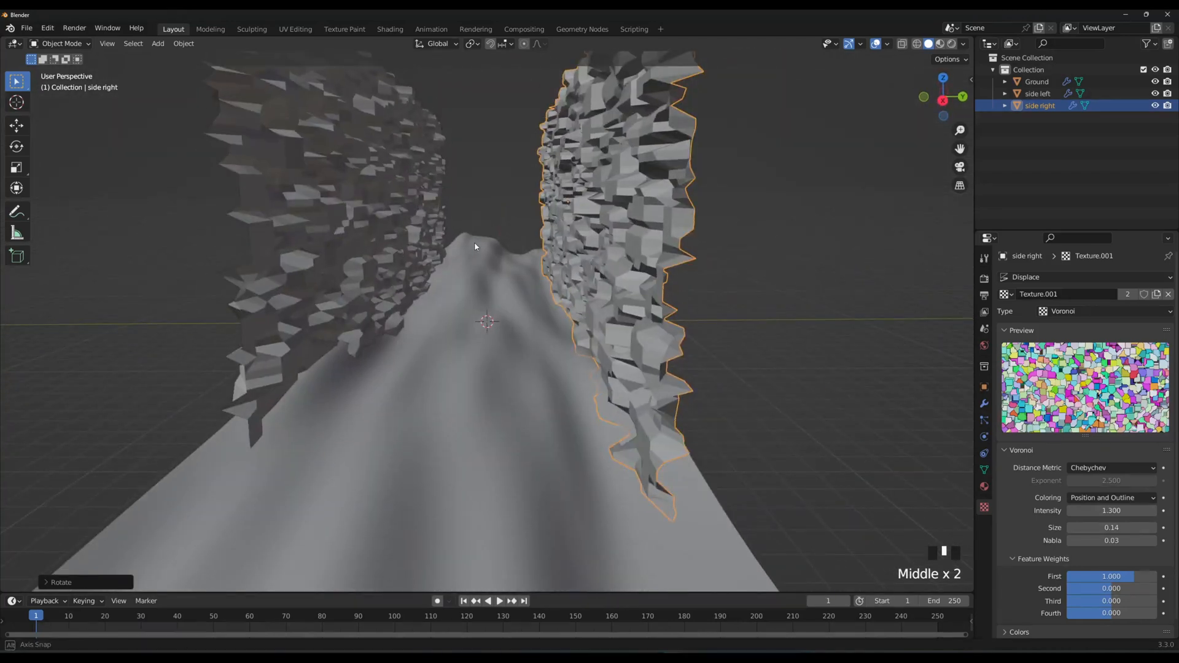
# Try smooth shading on the side left wall and undo it.
pyautogui.click(802, 262)
pyautogui.click(297, 229)
pyautogui.rightClick(297, 229)
pyautogui.click(298, 229)
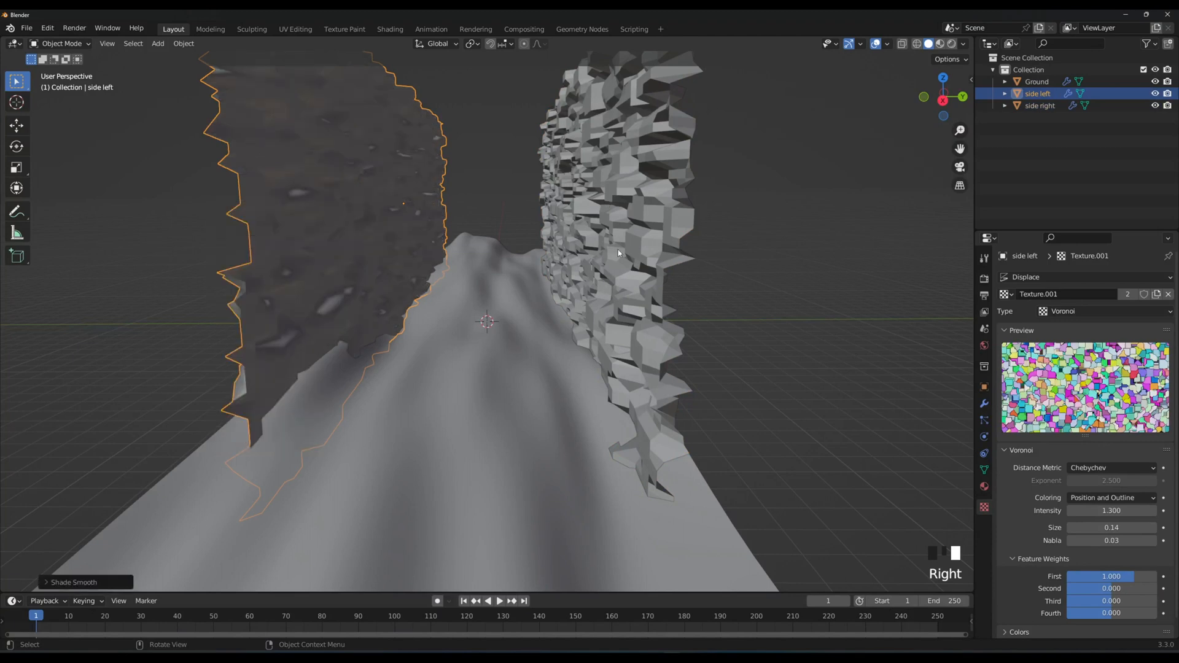
pyautogui.moveTo(618, 253); pyautogui.dragTo(507, 288, button='middle')
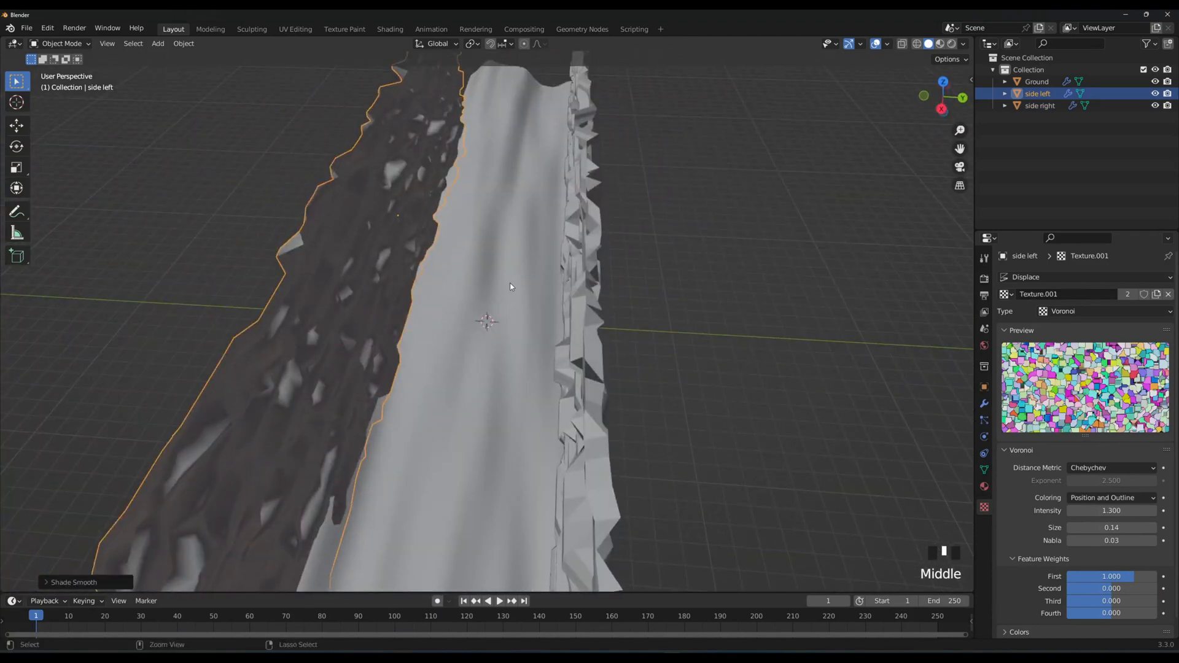
pyautogui.hotkey('ctrl', 'z')
pyautogui.moveTo(565, 233)
pyautogui.mouseDown(button='middle')
pyautogui.moveTo(711, 203)
pyautogui.moveTo(691, 206)
pyautogui.moveTo(701, 213)
pyautogui.mouseUp(button='middle')
pyautogui.click(742, 317)
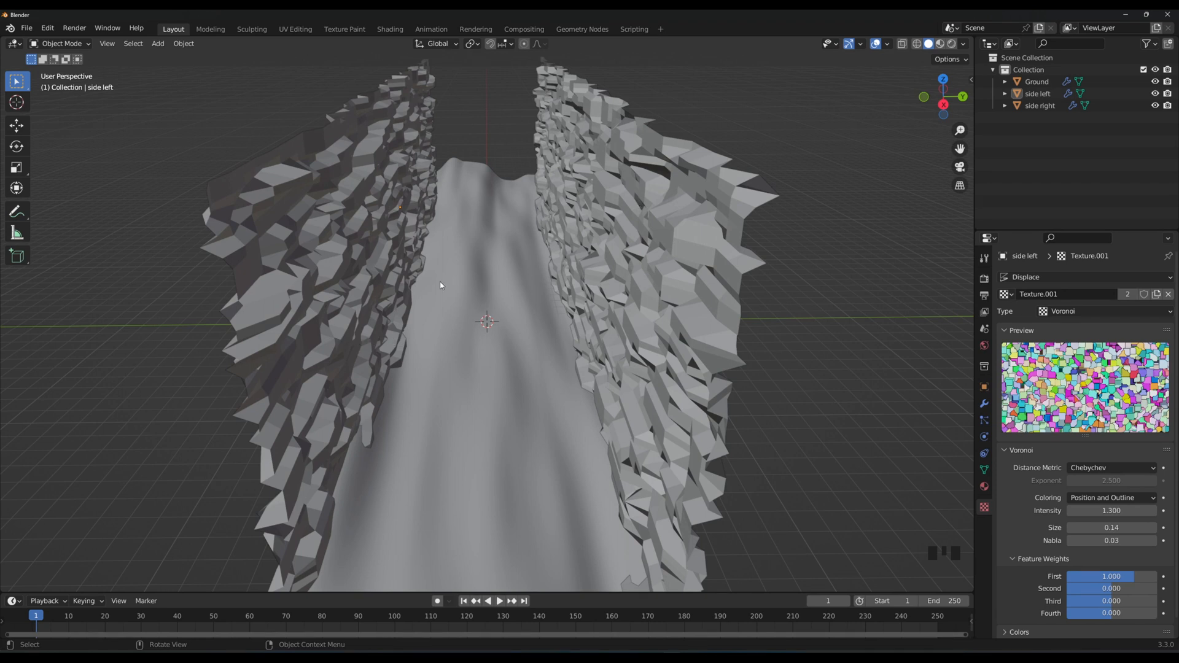
# Examine the displaced rock walls and the ground of the canyon from near, far, low and high viewpoints.
pyautogui.moveTo(784, 385); pyautogui.dragTo(787, 358, button='middle')
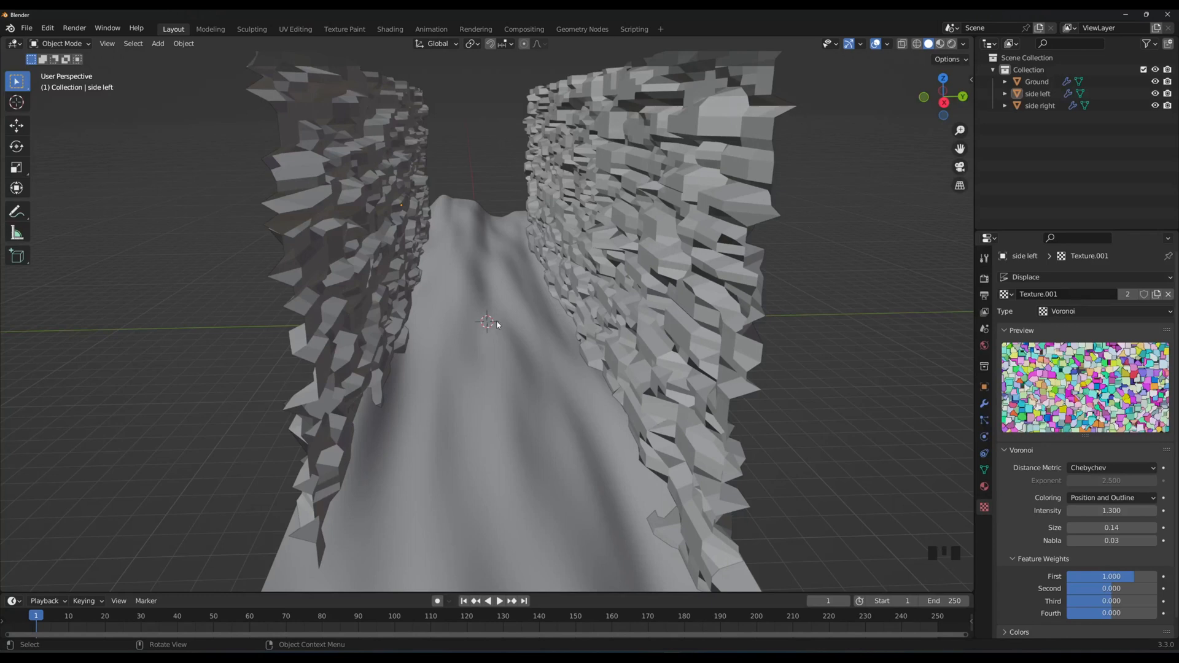
pyautogui.scroll(6, 497, 325)
pyautogui.scroll(-6, 491, 326)
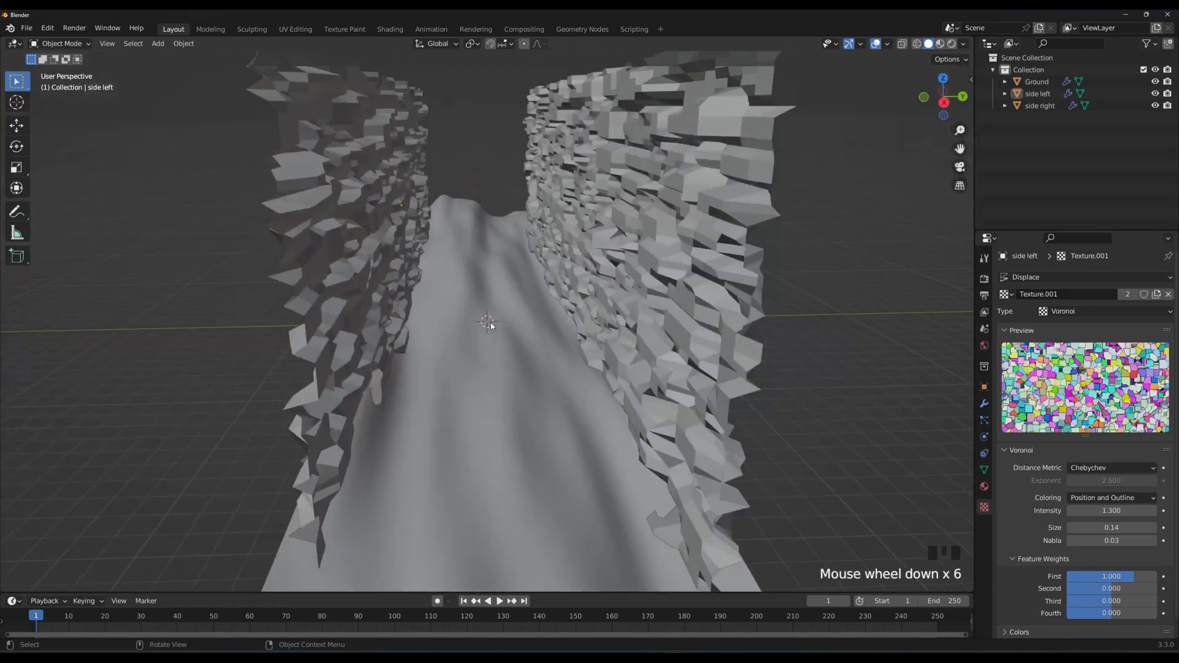
pyautogui.scroll(6, 496, 335)
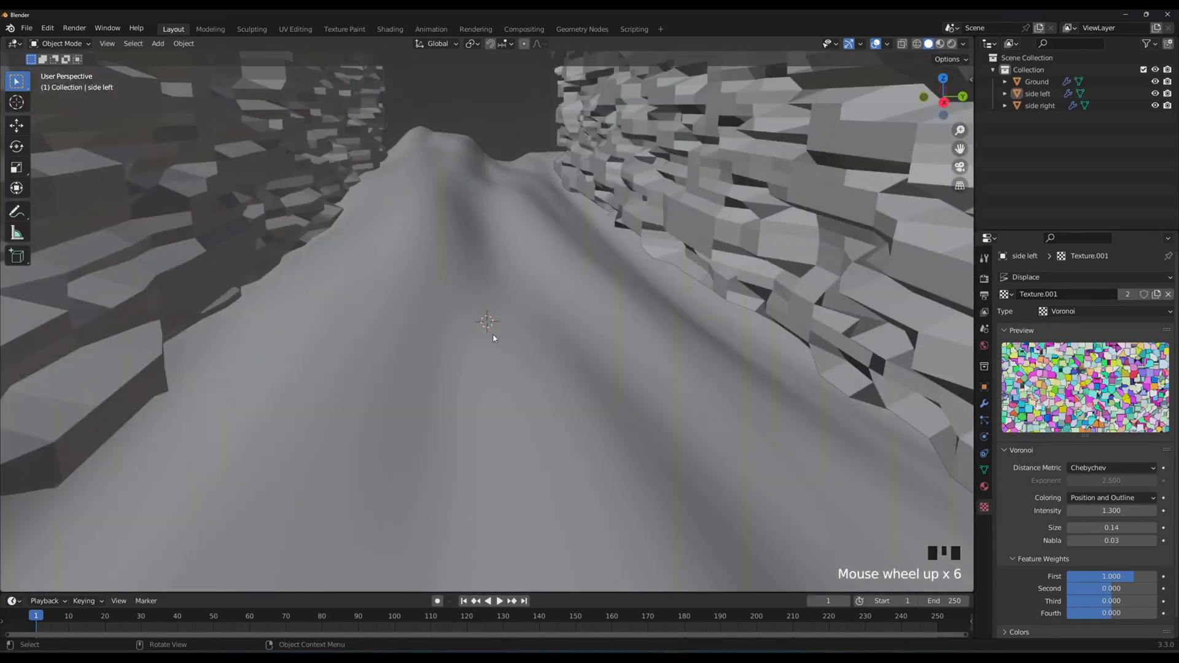
pyautogui.scroll(-8, 482, 263)
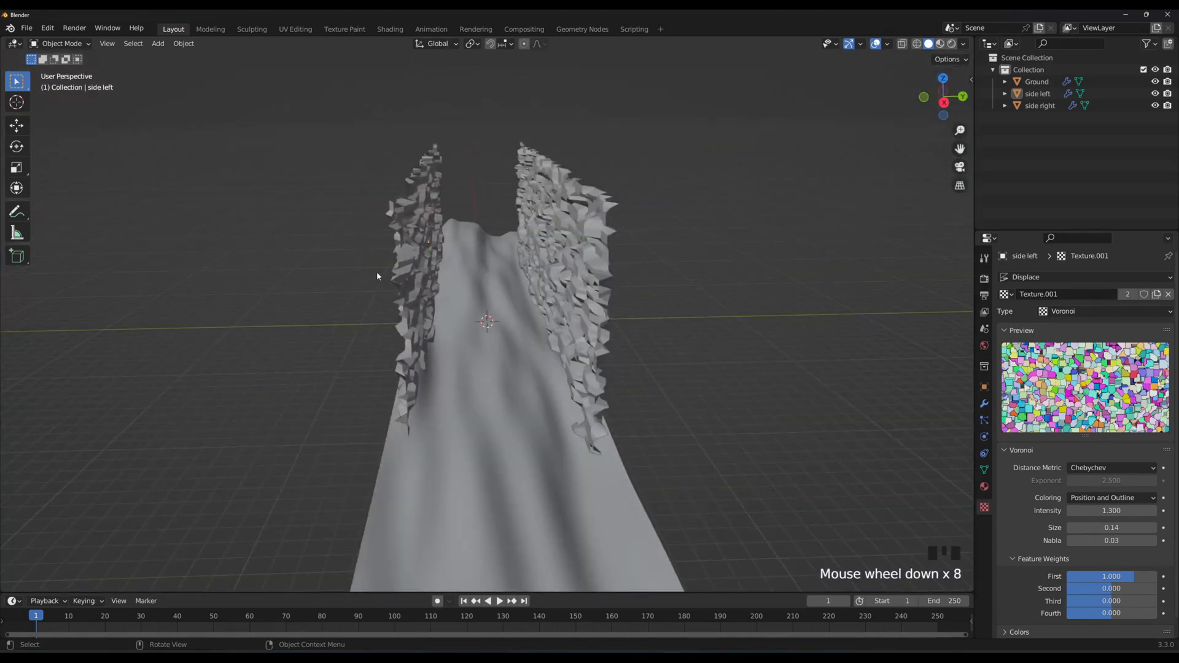
pyautogui.scroll(5, 560, 298)
pyautogui.moveTo(497, 300); pyautogui.dragTo(496, 275, button='middle')
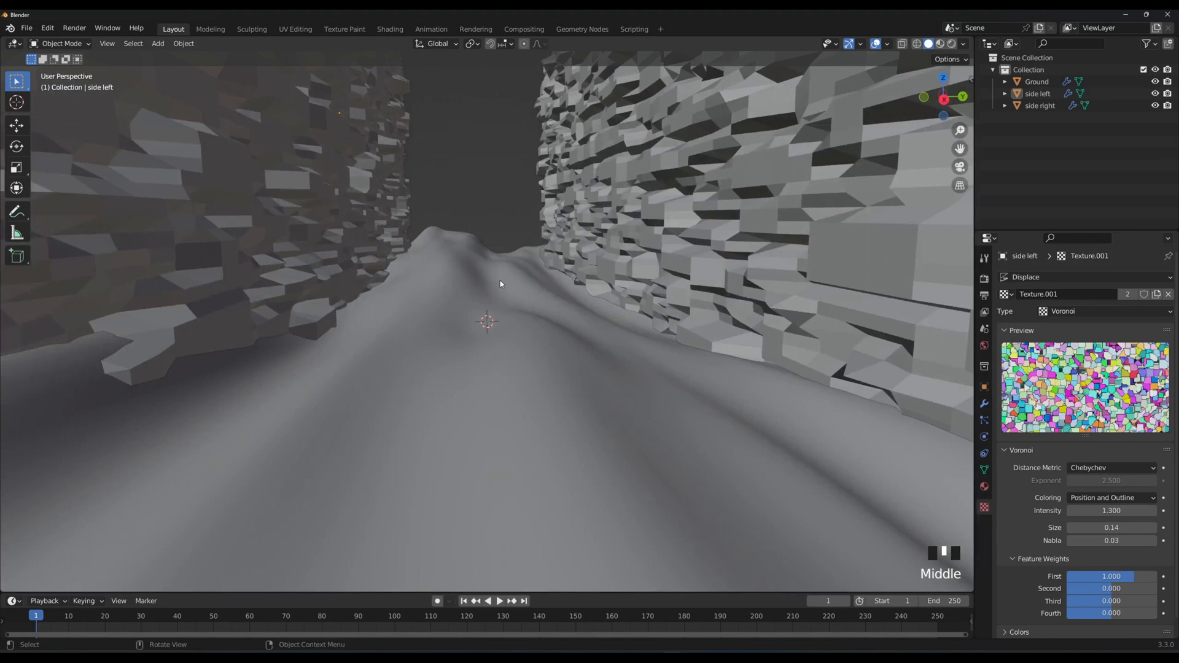
pyautogui.scroll(-3, 442, 251)
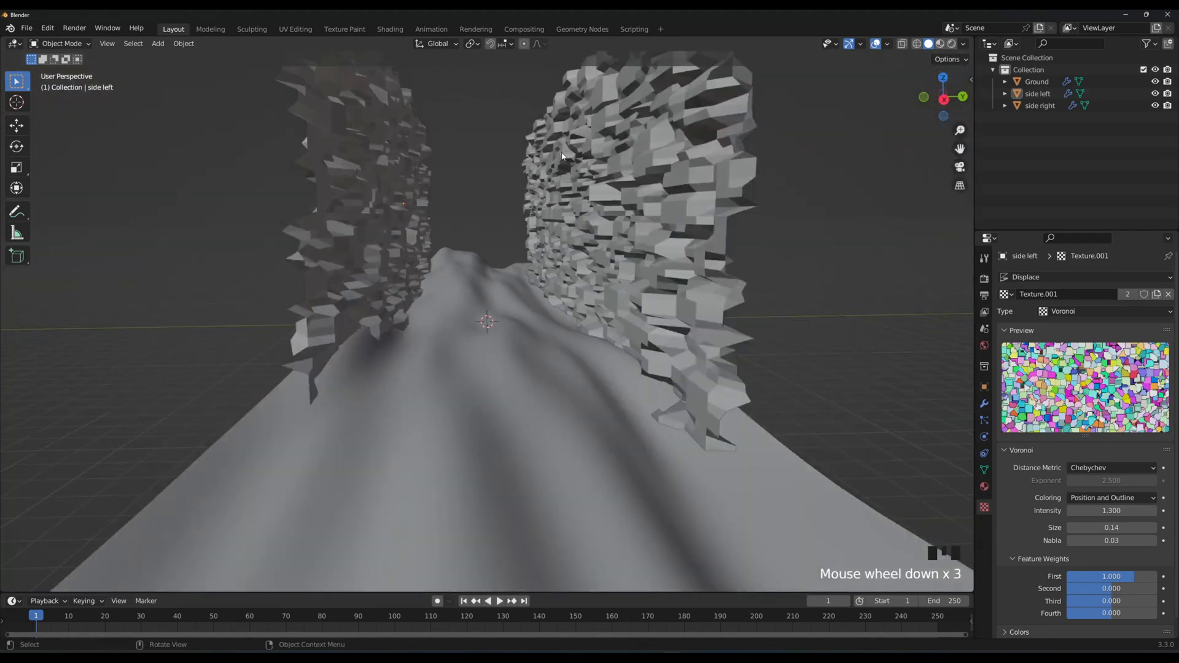
pyautogui.scroll(4, 571, 246)
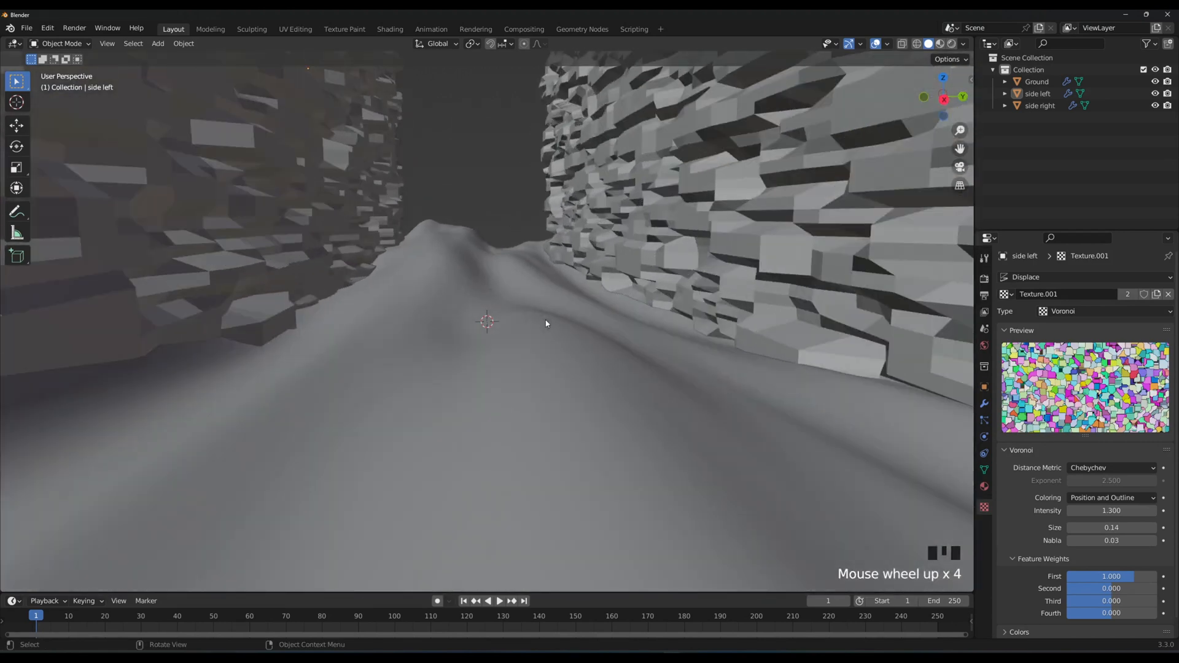
pyautogui.scroll(-6, 492, 295)
pyautogui.scroll(4, 491, 295)
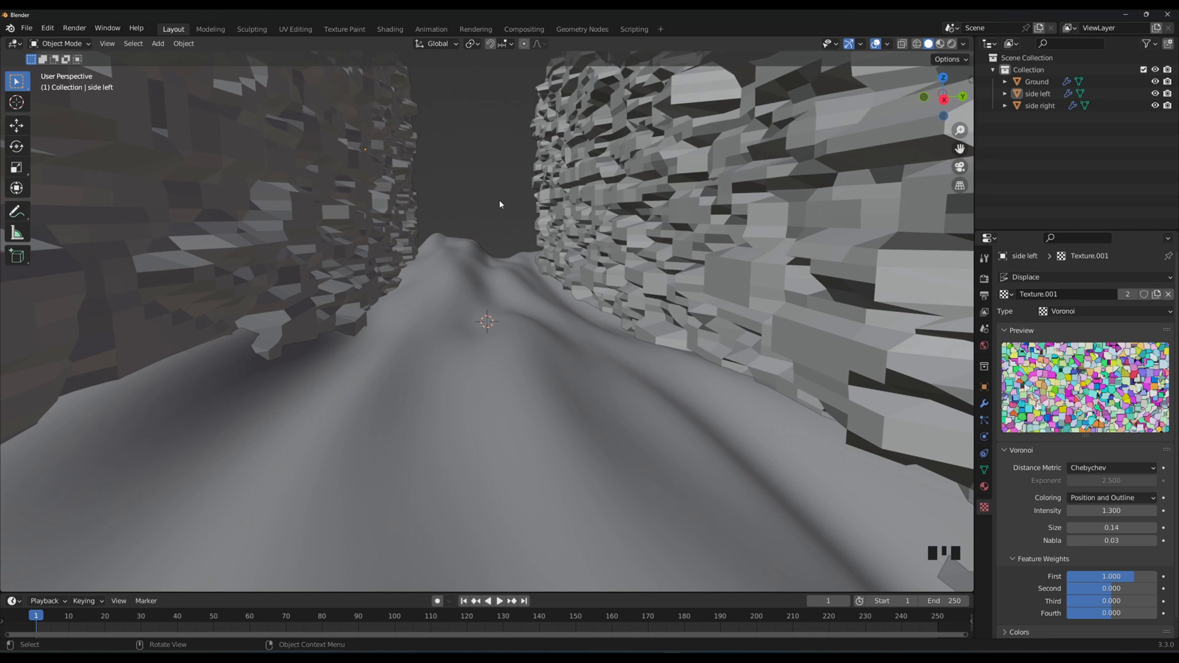
pyautogui.moveTo(500, 204)
pyautogui.mouseDown(button='middle')
pyautogui.moveTo(497, 228)
pyautogui.moveTo(498, 216)
pyautogui.mouseUp(button='middle')
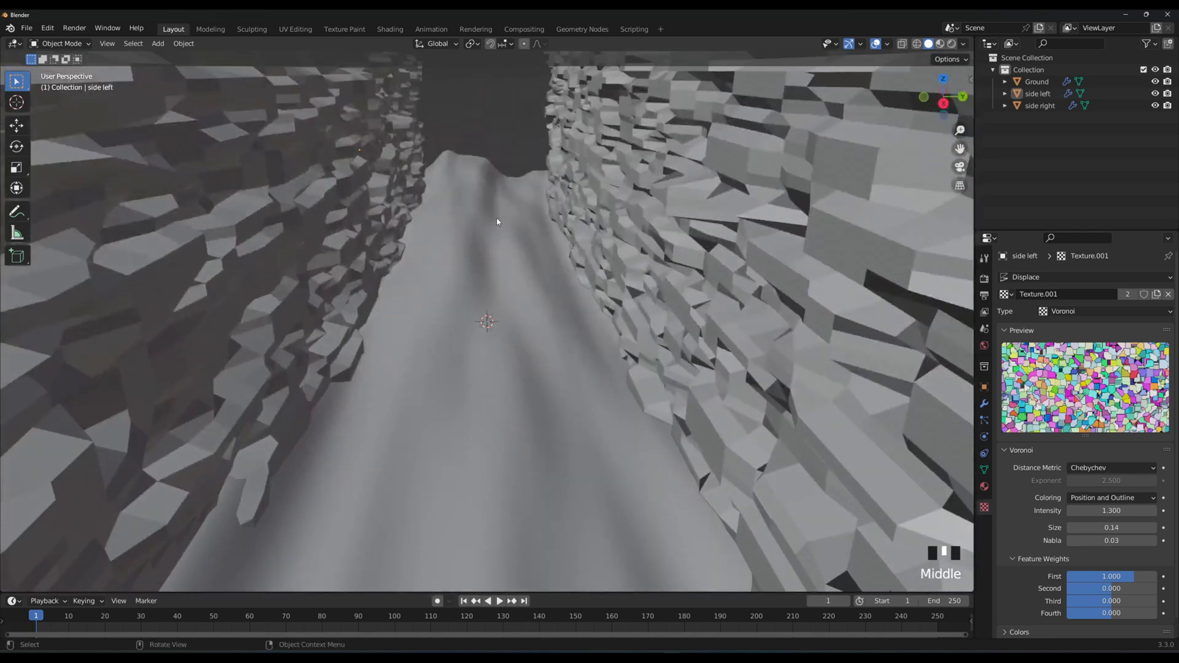
pyautogui.scroll(-2, 505, 213)
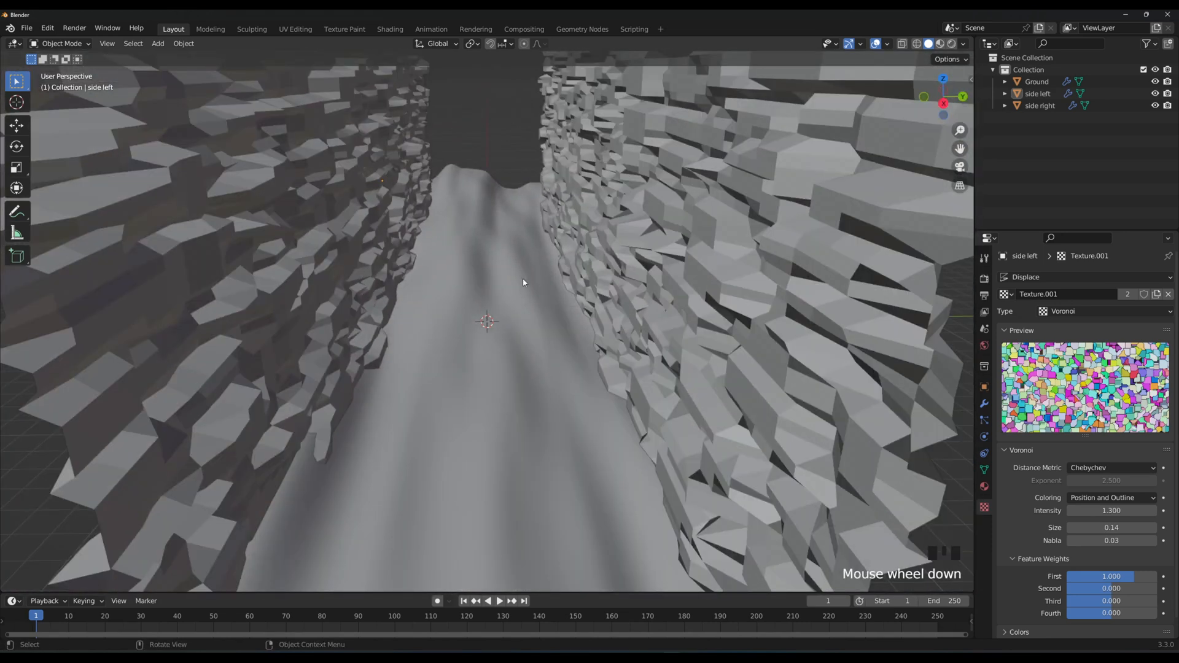
pyautogui.moveTo(520, 272); pyautogui.dragTo(523, 268, button='middle')
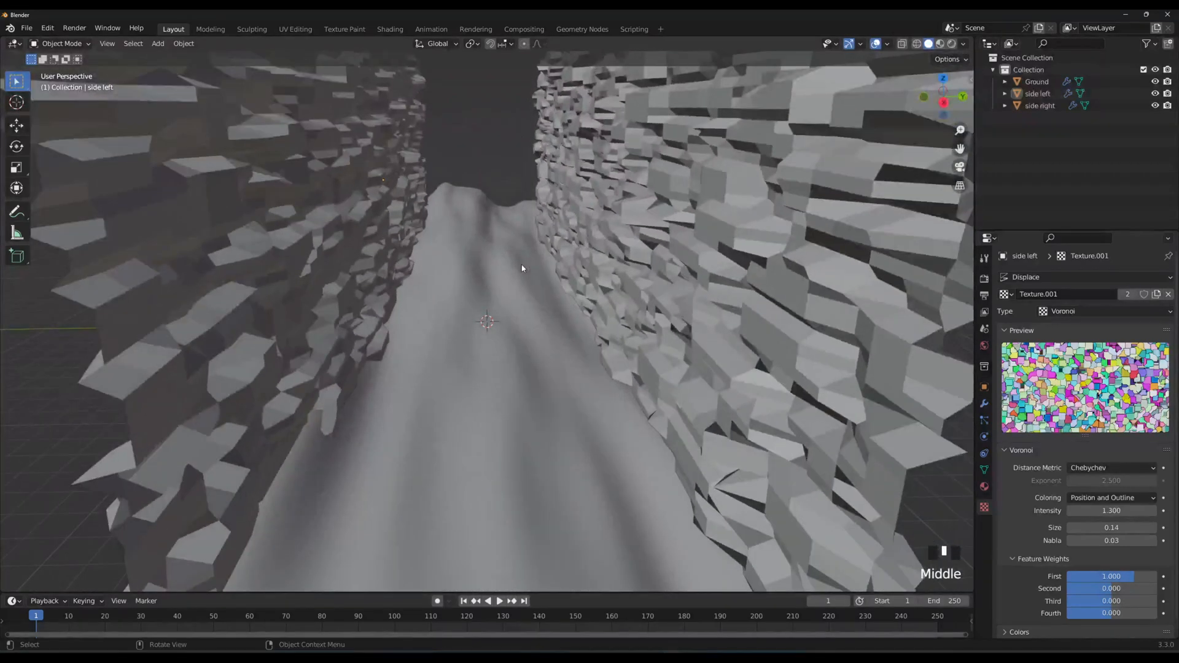
pyautogui.scroll(4, 500, 322)
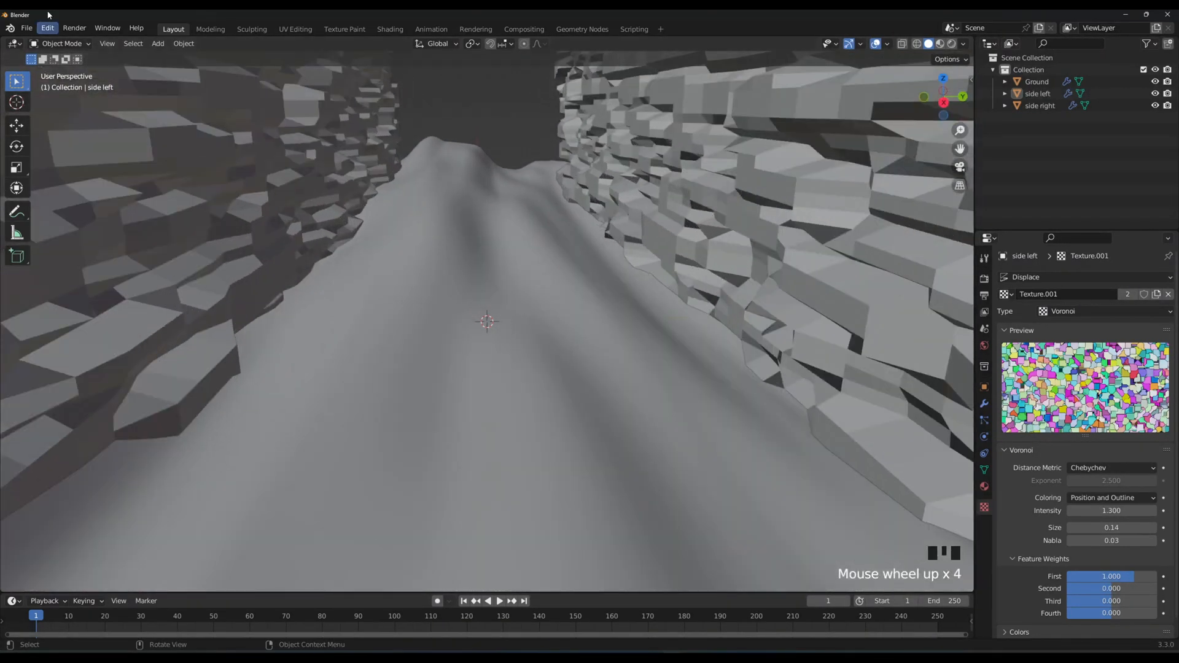
# Import the armoured knight character into the scene from an FBX file.
pyautogui.click(26, 27)
pyautogui.moveTo(99, 194)
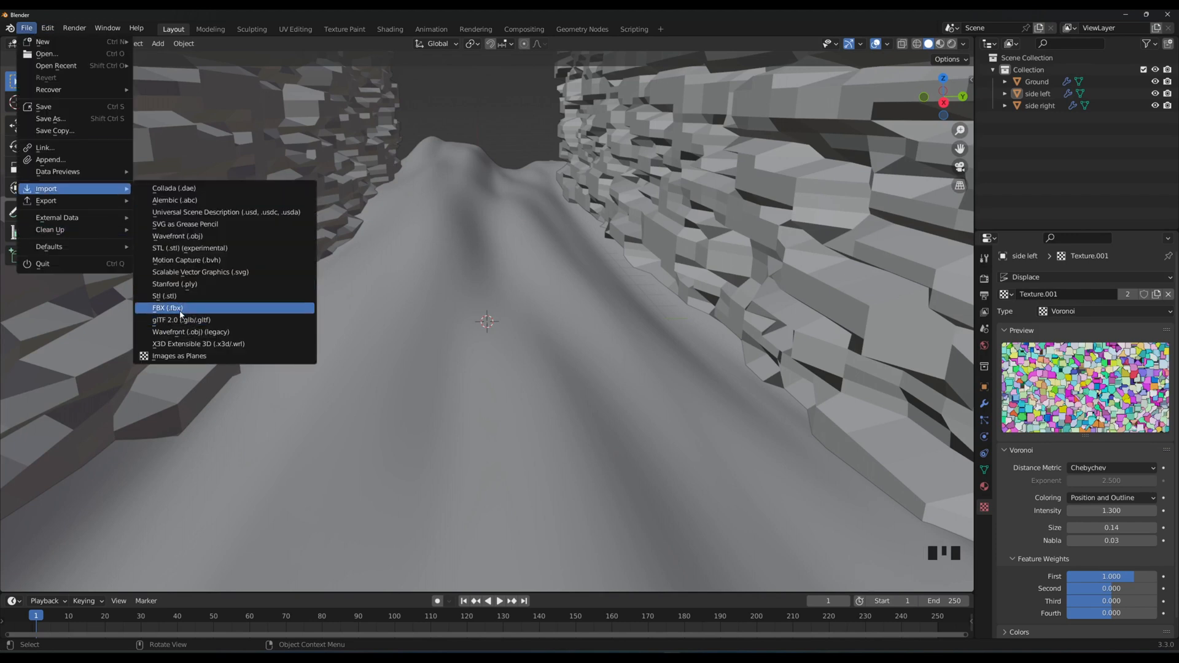
pyautogui.click(180, 310)
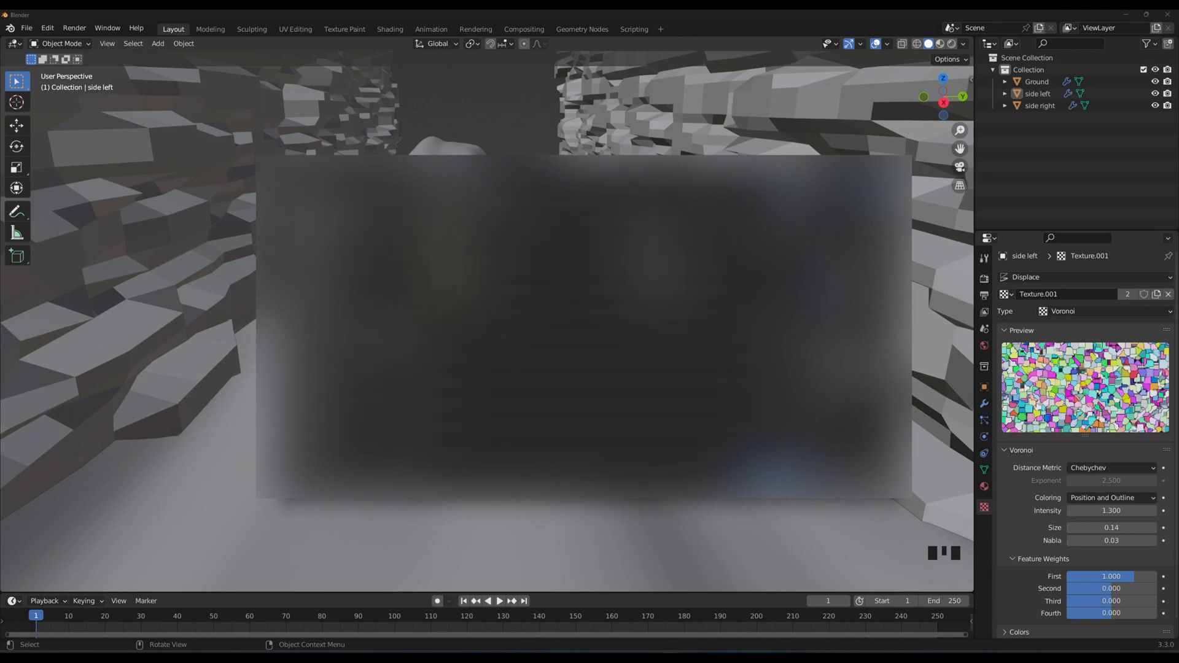
pyautogui.scroll(-2, 553, 325)
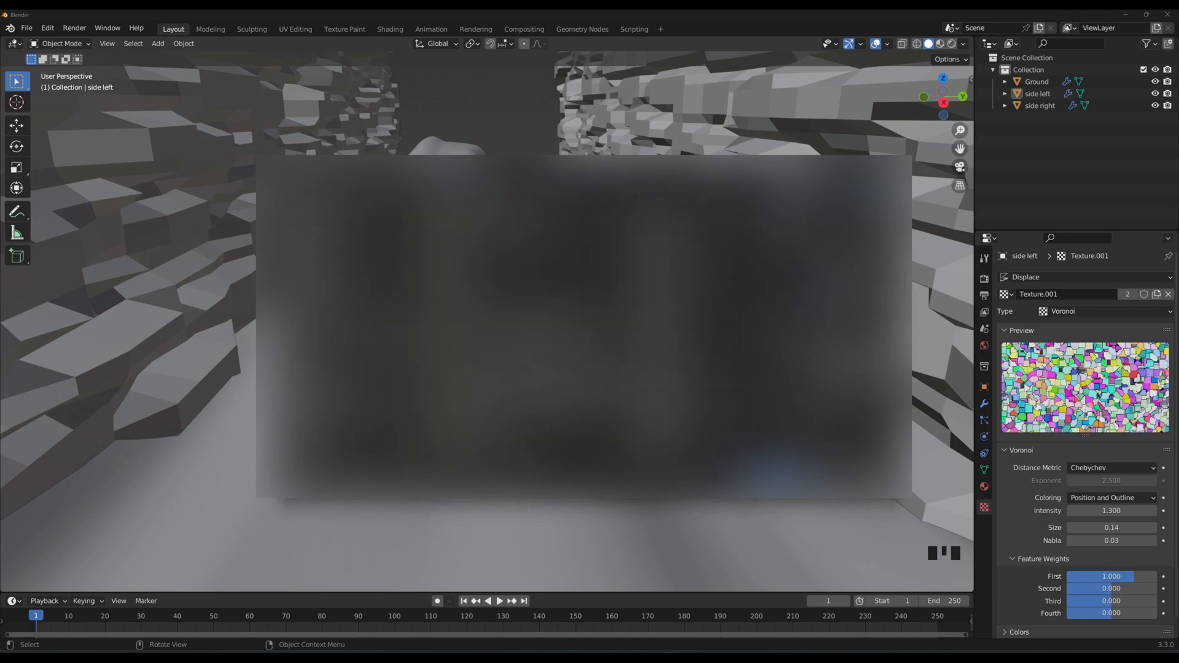
pyautogui.click(553, 454)
pyautogui.click(773, 478)
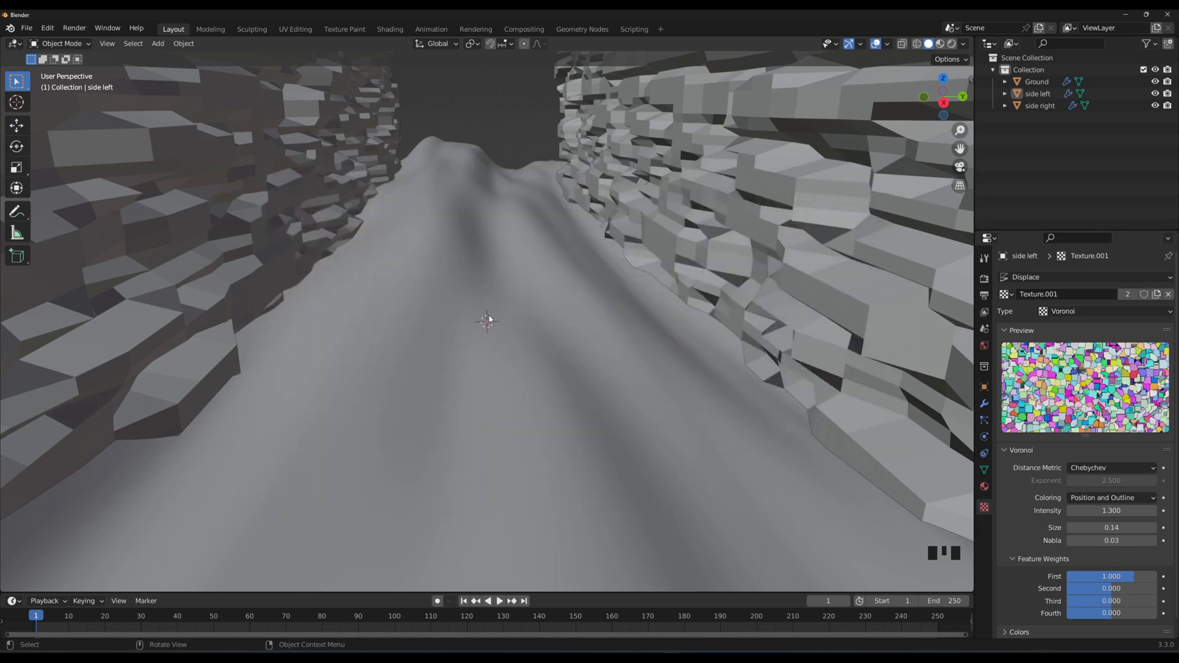
# Raise the knight's armature about 0.84 m along the global Z axis so its legs clear the ground.
pyautogui.scroll(4, 472, 353)
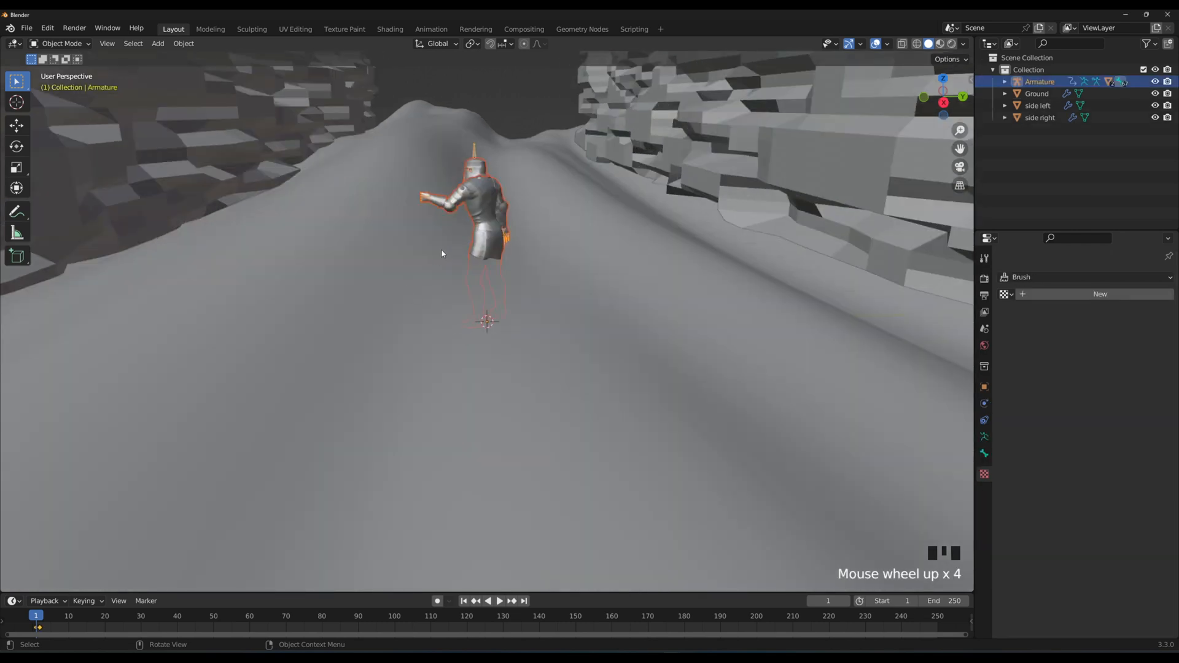
pyautogui.moveTo(442, 253); pyautogui.dragTo(698, 282, button='middle')
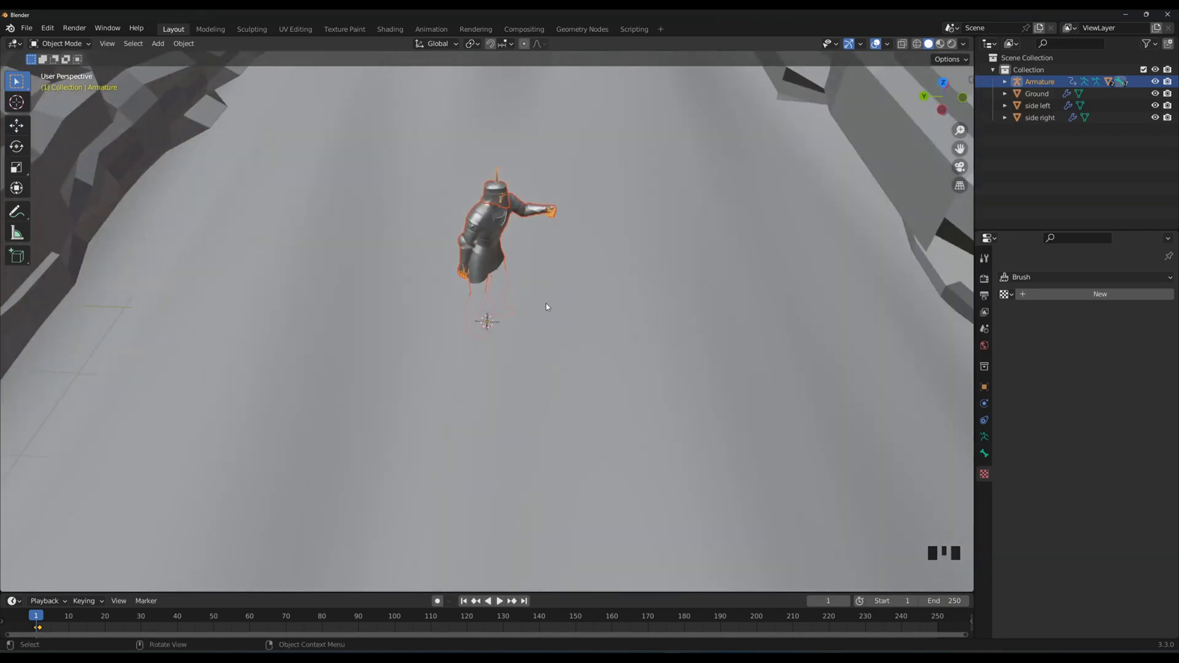
pyautogui.press('g')
pyautogui.press('z')
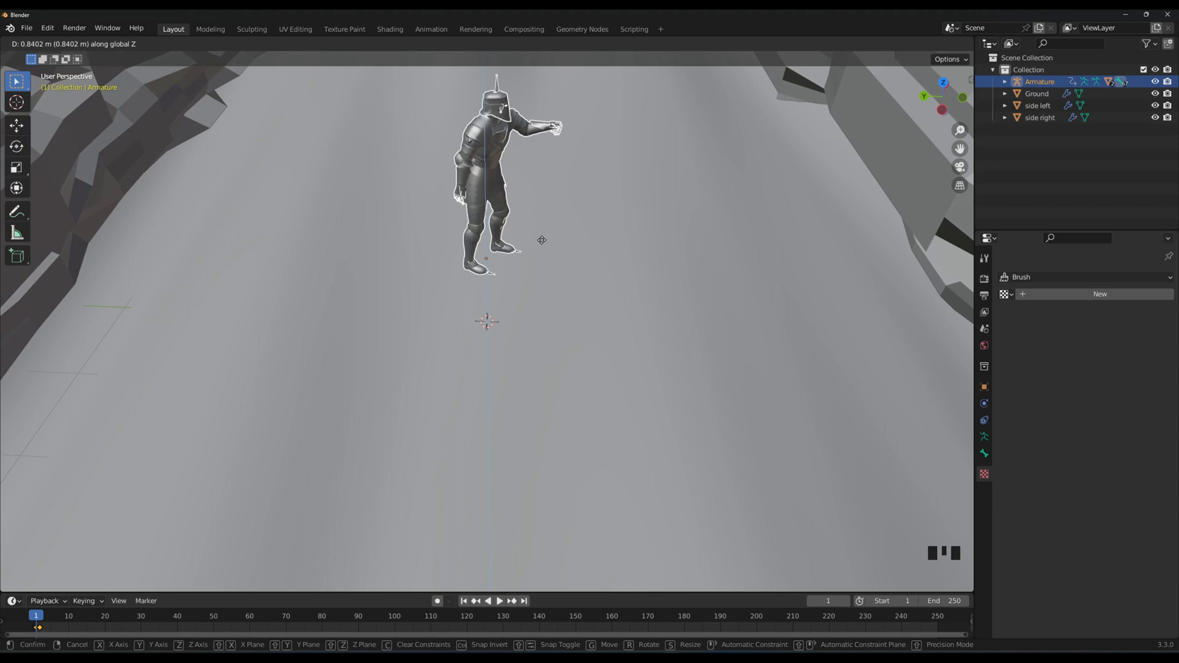
pyautogui.click(542, 240)
# Rotate the knight's armature about -90° about the global Z axis so it faces down the canyon.
pyautogui.moveTo(658, 224); pyautogui.dragTo(407, 234, button='middle')
pyautogui.press('r')
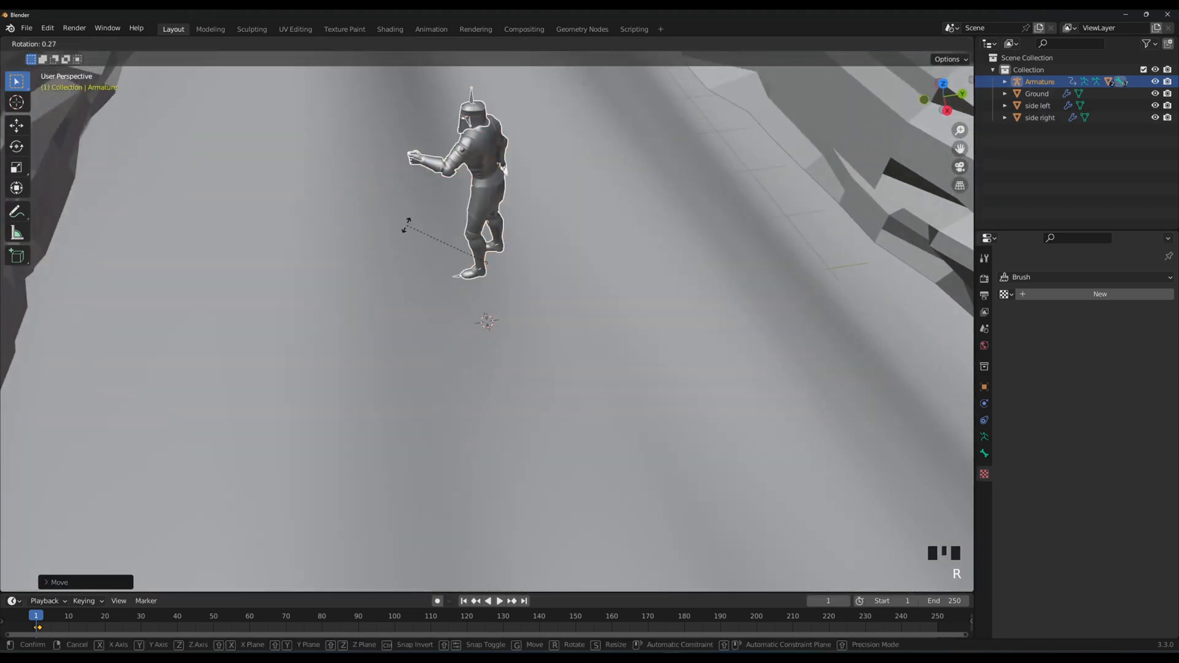
pyautogui.press('z')
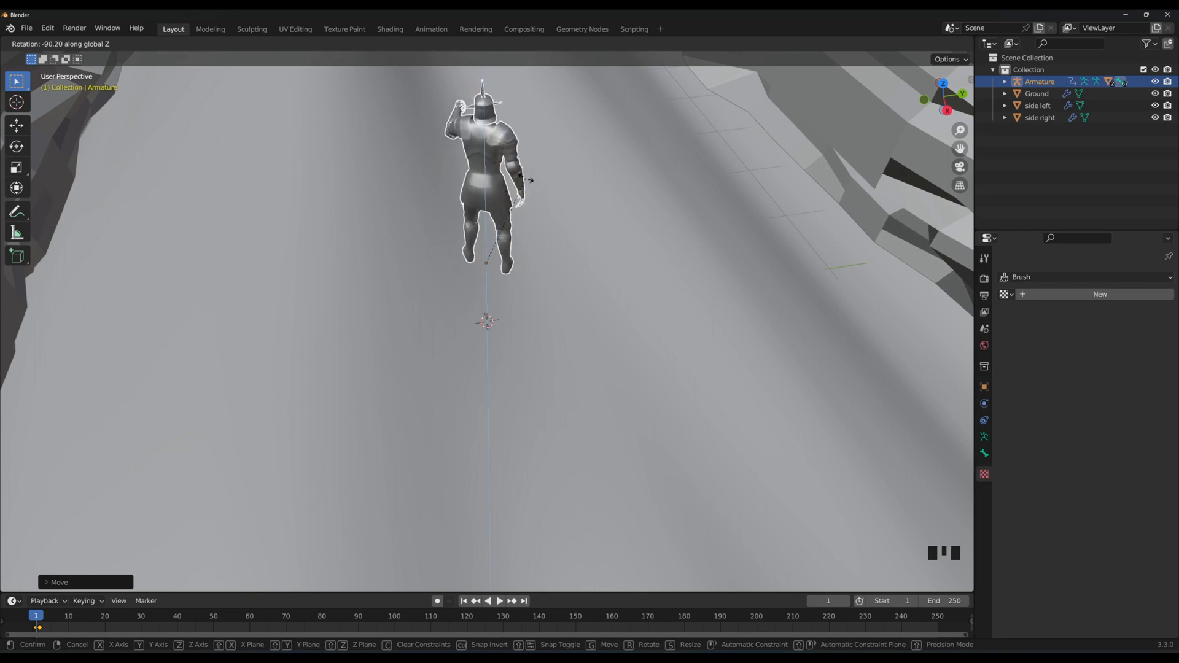
pyautogui.click(596, 236)
# Lower the knight's armature slightly along the global Z axis, about 0.06 m, to set its feet on the ground.
pyautogui.moveTo(596, 236); pyautogui.dragTo(556, 216, button='middle')
pyautogui.scroll(-5, 581, 212)
pyautogui.press('g')
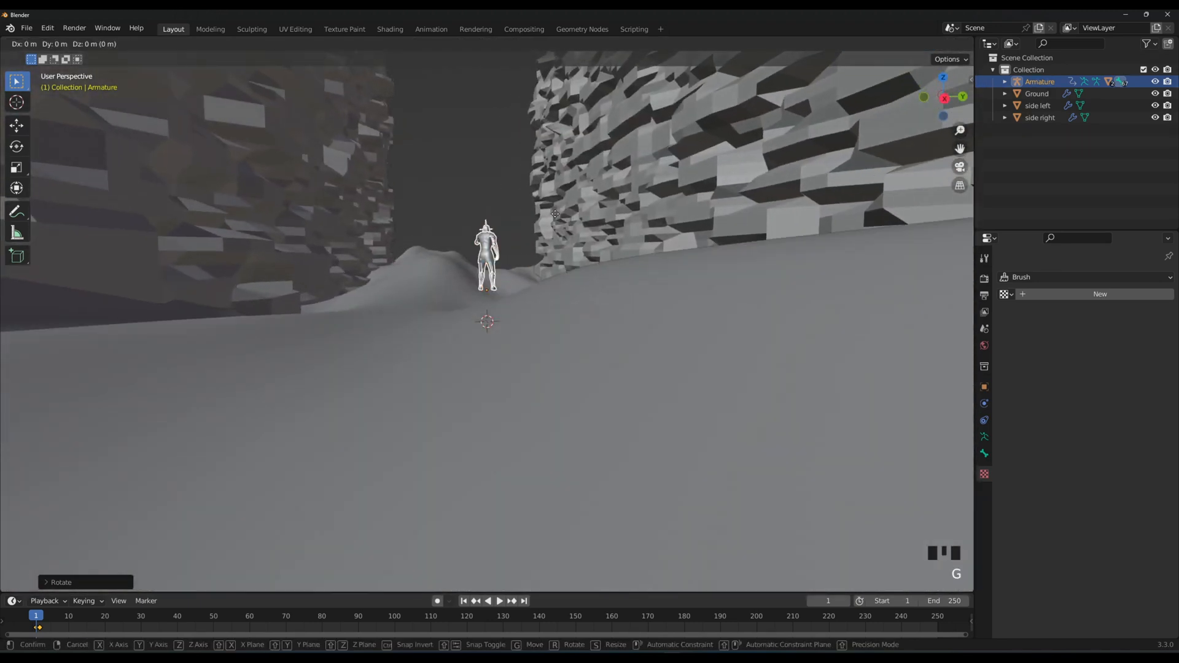
pyautogui.press('z')
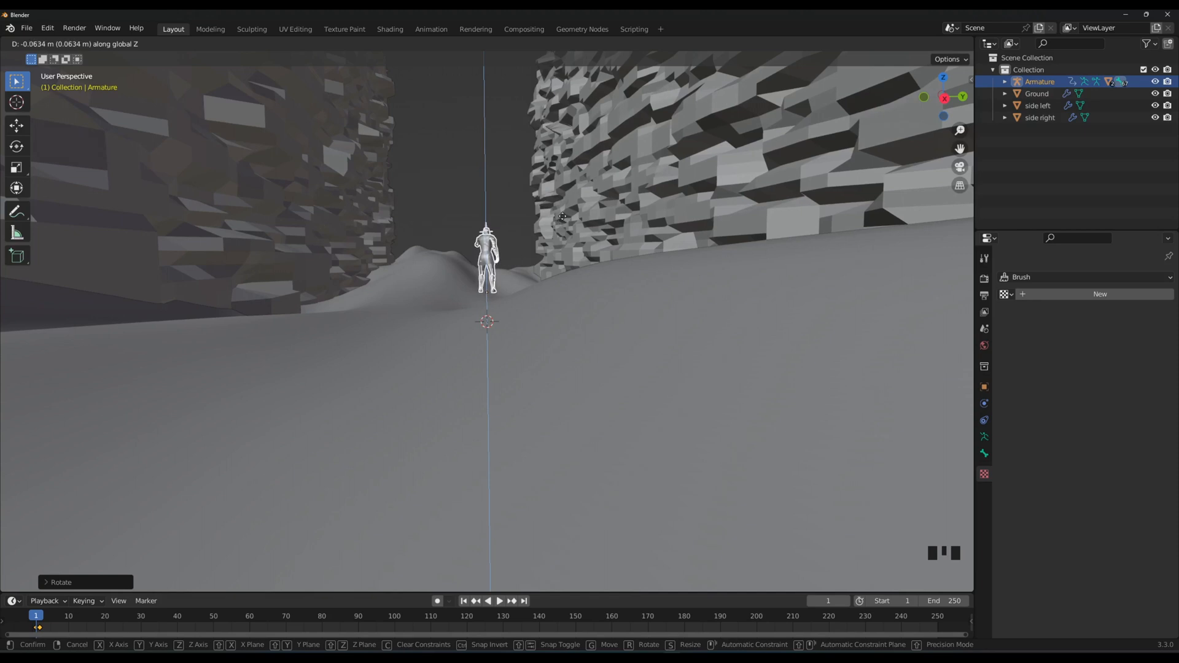
pyautogui.click(560, 221)
# Check the knight's placement on the ground from several sides, play the animation briefly and return to the first frame.
pyautogui.moveTo(560, 221); pyautogui.dragTo(773, 303, button='middle')
pyautogui.scroll(4, 772, 303)
pyautogui.moveTo(494, 285); pyautogui.dragTo(595, 258, button='middle')
pyautogui.moveTo(700, 329); pyautogui.dragTo(632, 348, button='middle')
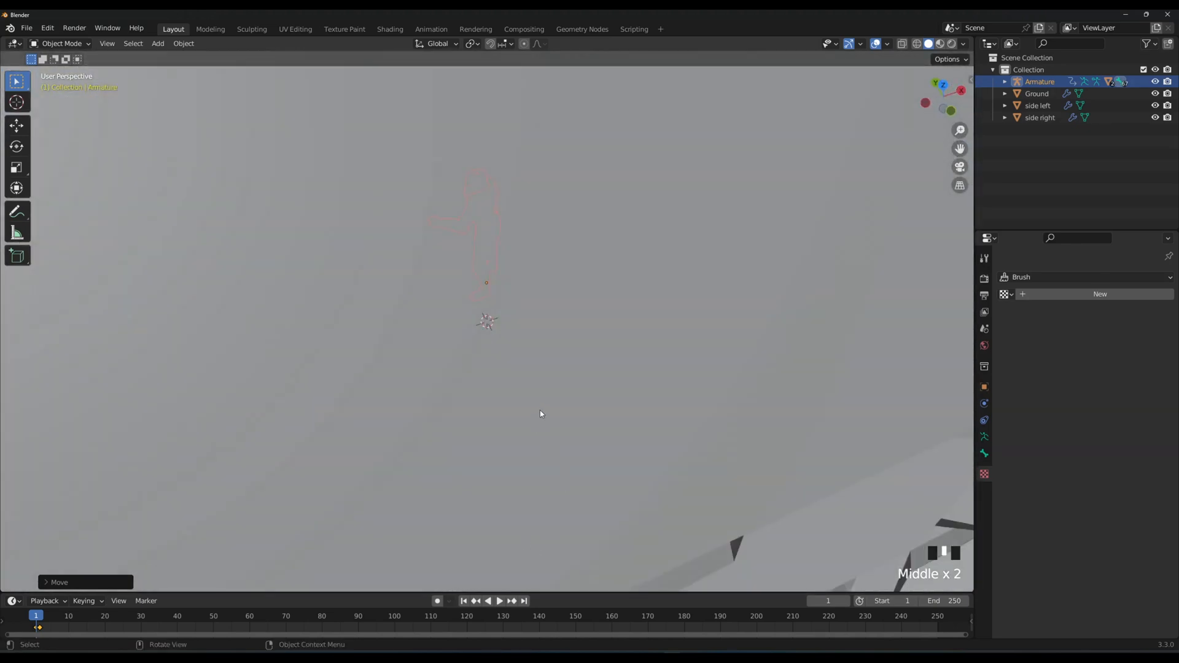
pyautogui.moveTo(540, 413); pyautogui.dragTo(558, 458, button='middle')
pyautogui.click(500, 601)
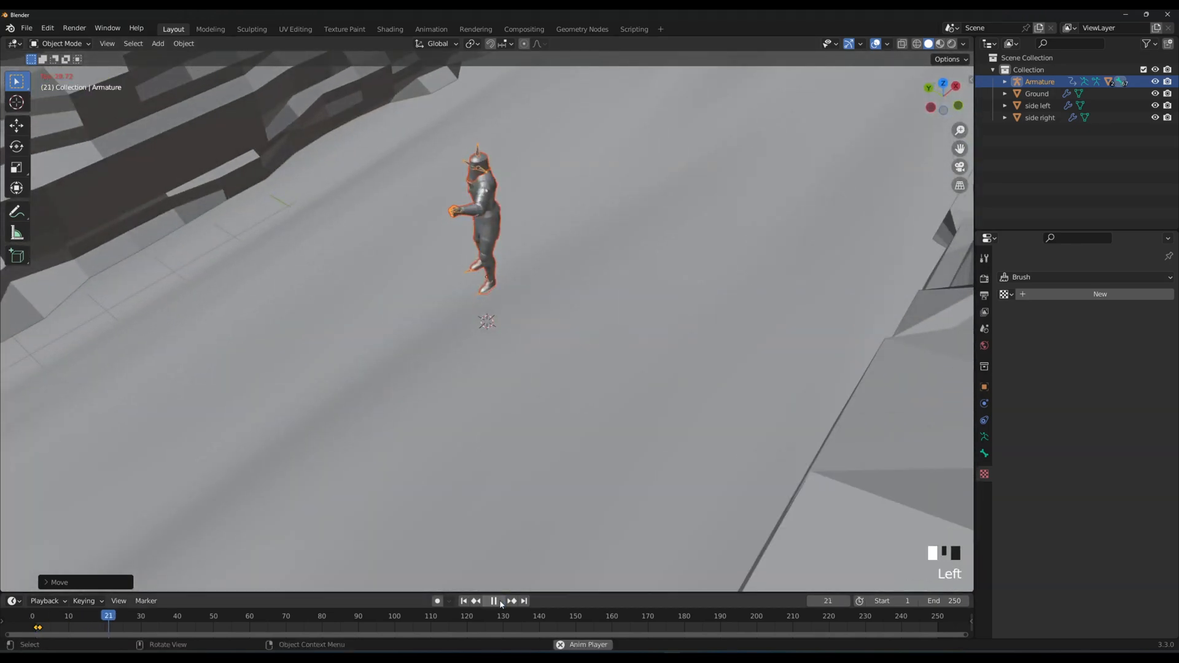
pyautogui.click(494, 601)
pyautogui.click(464, 601)
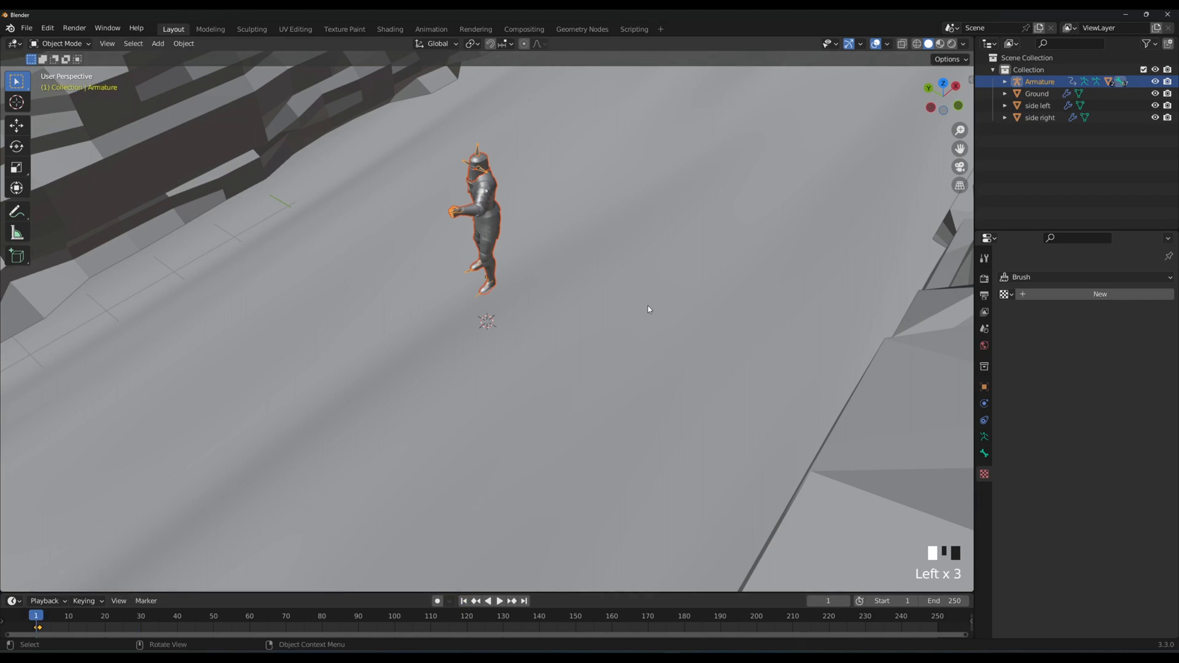
# Preview the canyon and knight in Material Preview shading and return to Solid shading.
pyautogui.moveTo(649, 309); pyautogui.dragTo(535, 267, button='middle')
pyautogui.scroll(-3, 451, 268)
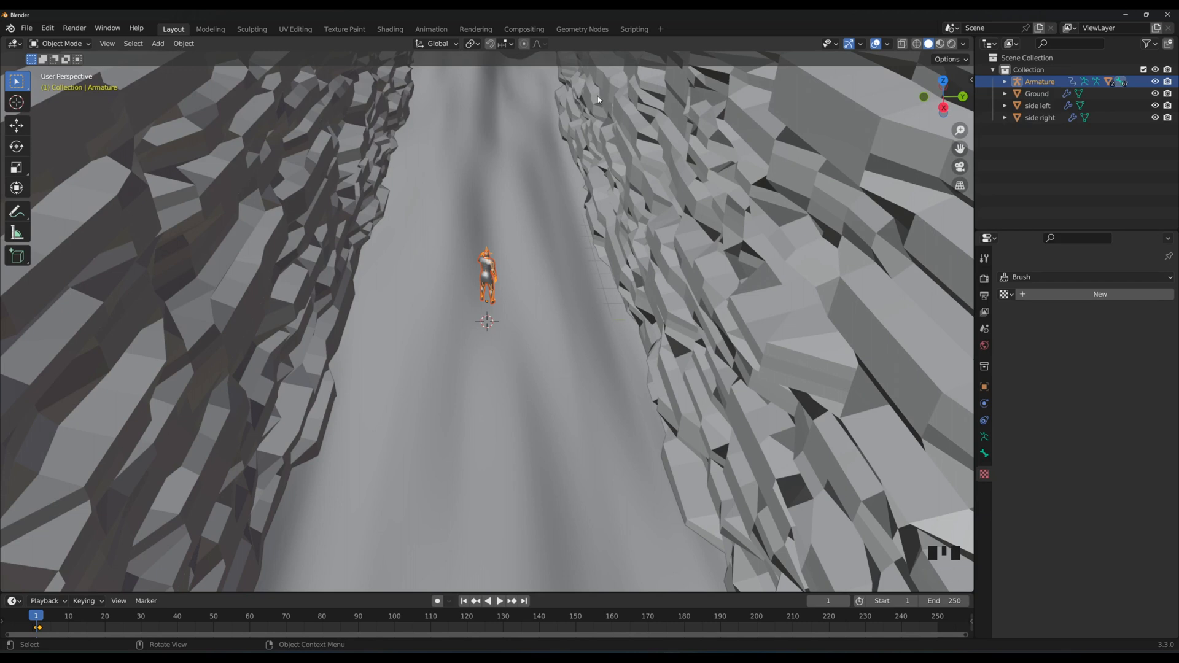
pyautogui.click(940, 44)
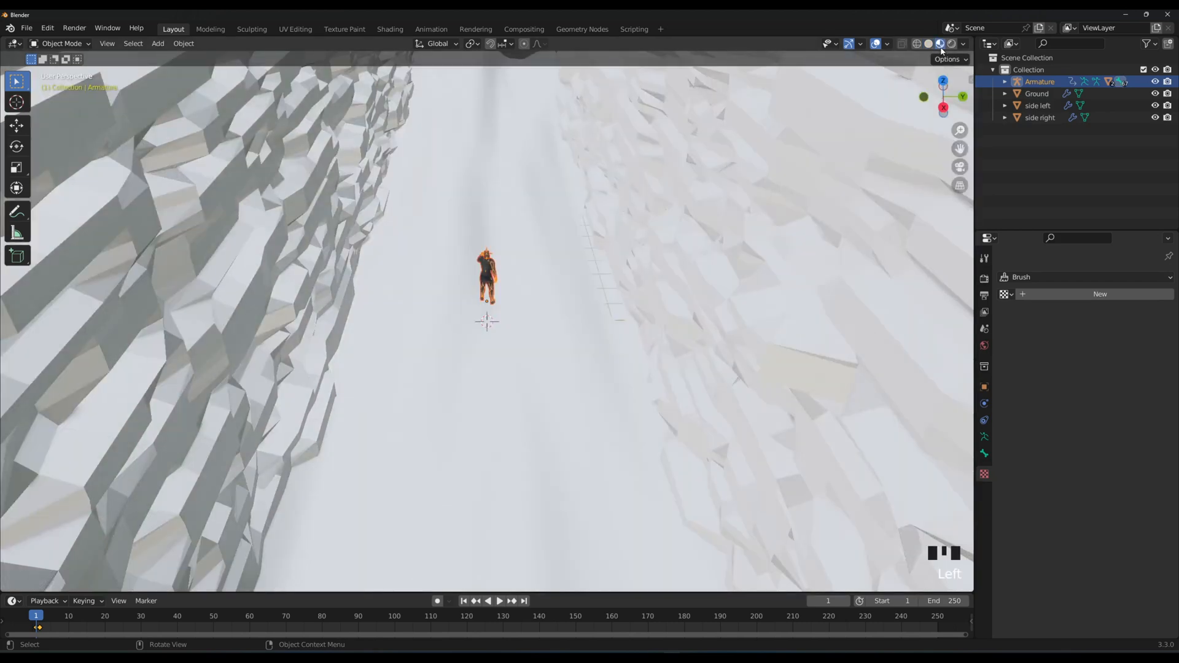
pyautogui.click(929, 43)
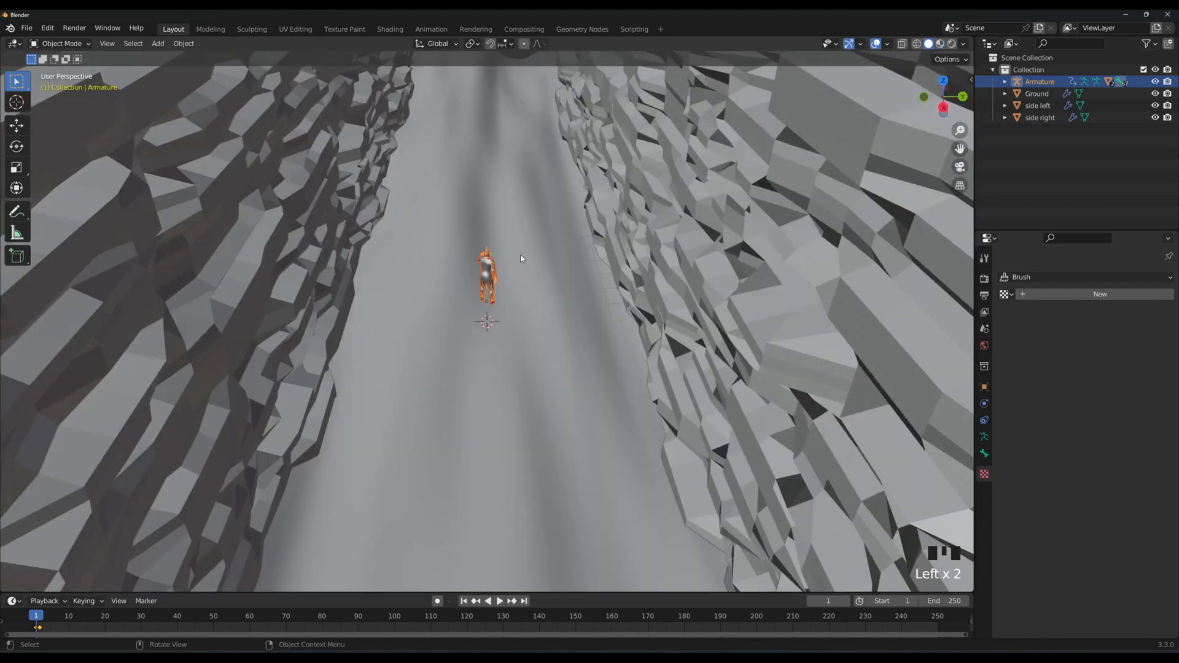
# Create a new material on the Ground in the Shading workspace and name it Sand.
pyautogui.click(386, 30)
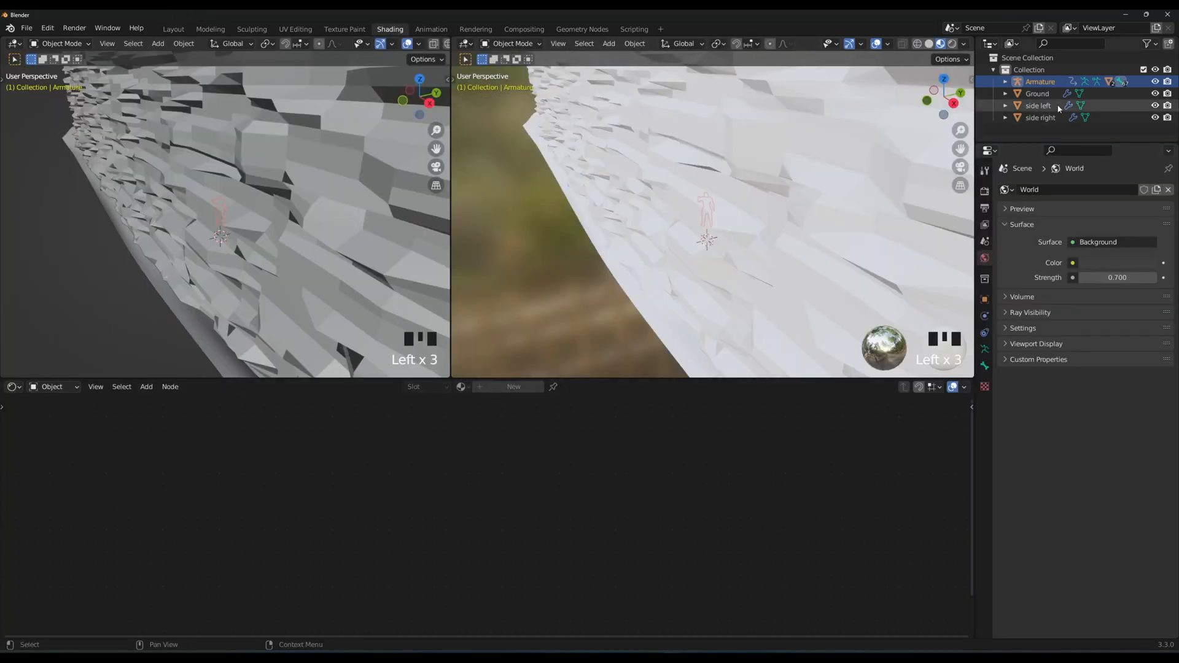
pyautogui.click(1032, 95)
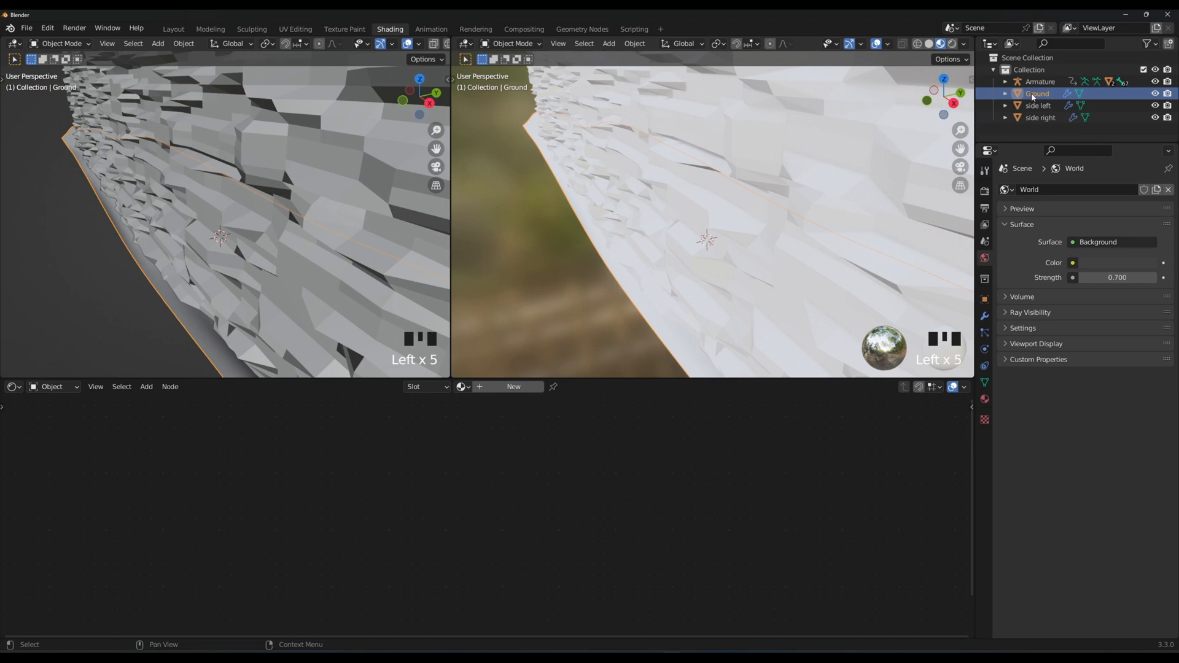
pyautogui.moveTo(591, 238); pyautogui.dragTo(552, 241, button='middle')
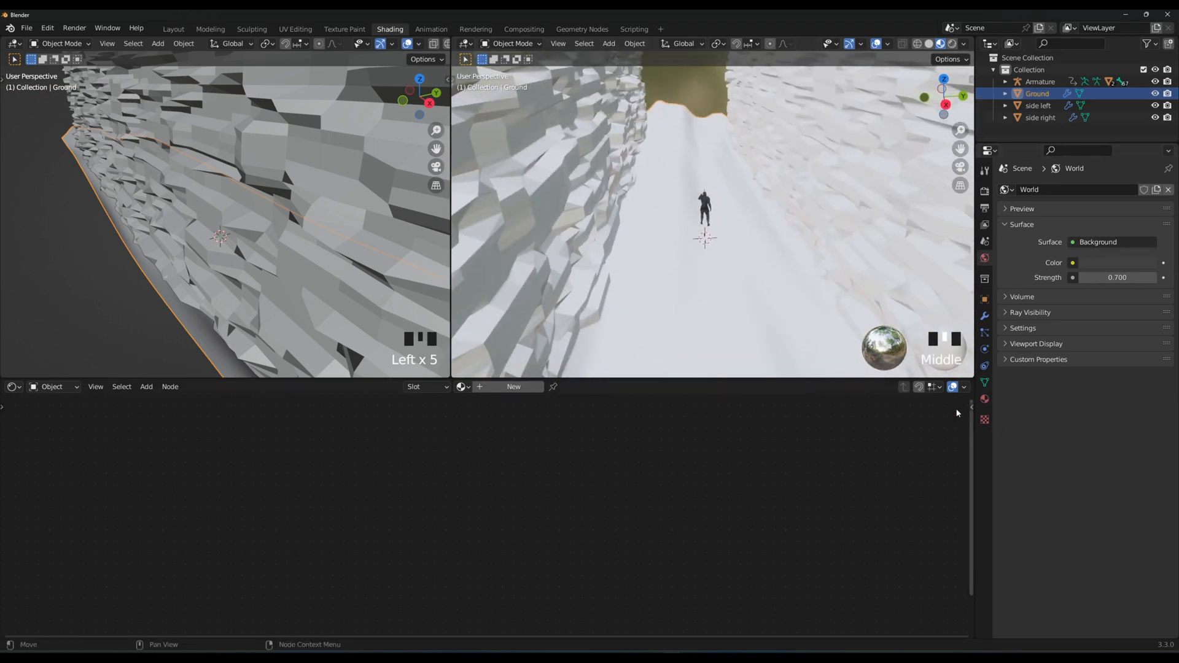
pyautogui.click(491, 387)
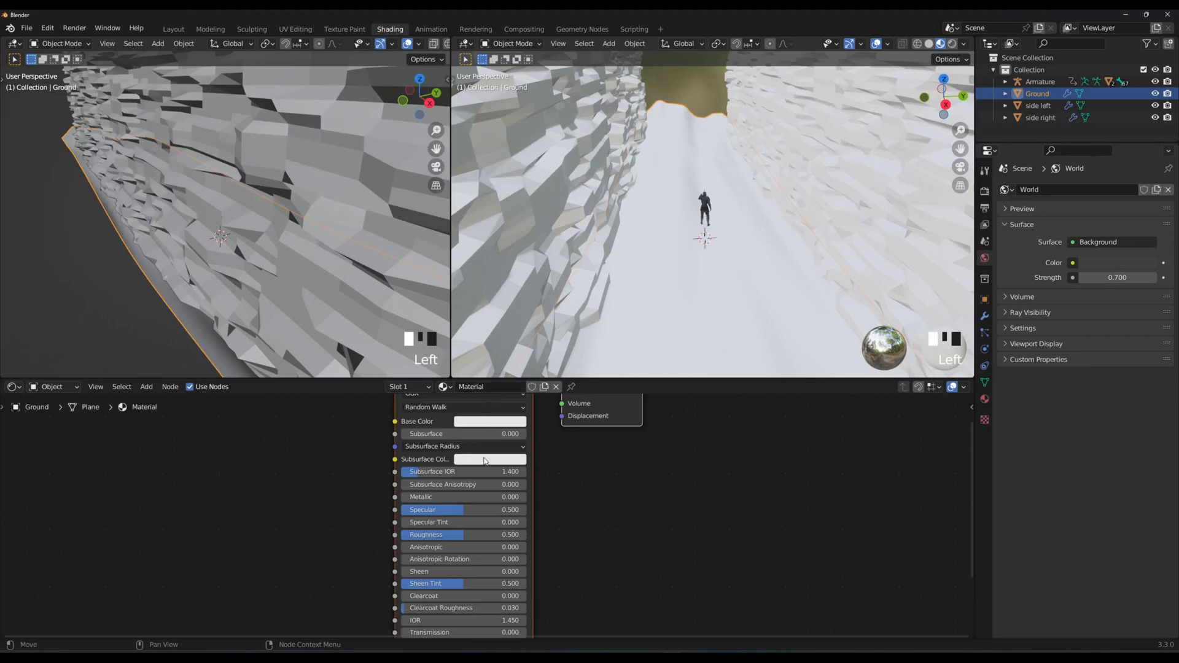
pyautogui.doubleClick(473, 387)
pyautogui.write('Sand')
pyautogui.press('Return')
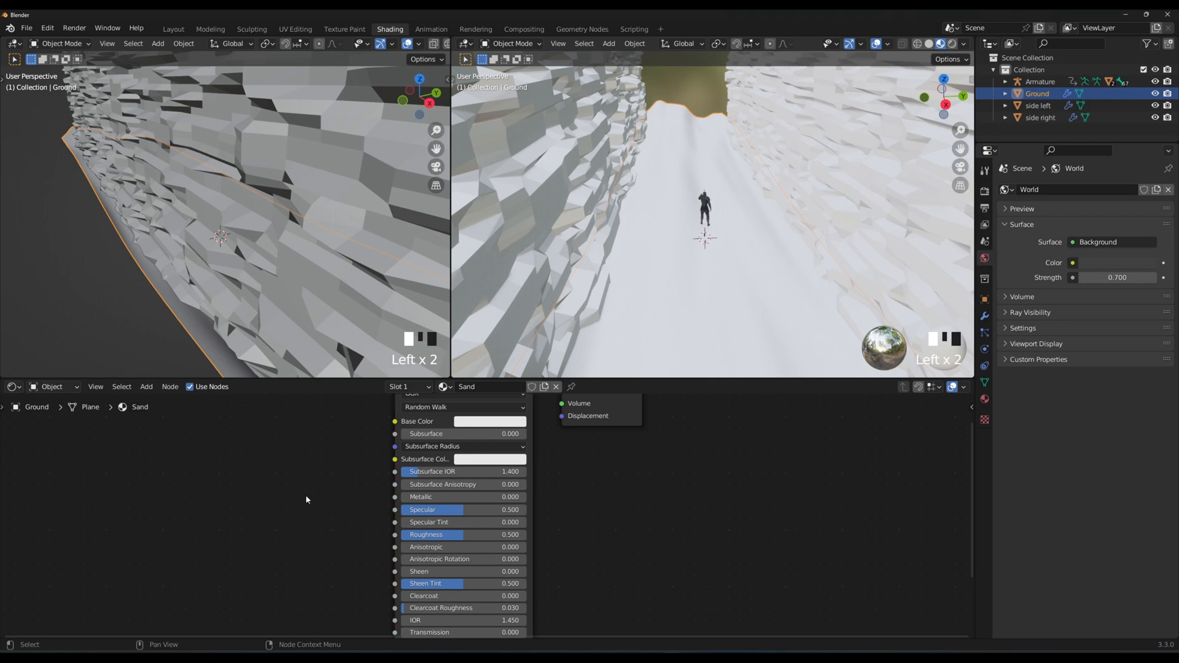
# Set the Sand material's Principled BSDF base color to the sandy yellow hex E7D16E.
pyautogui.press('Home')
pyautogui.scroll(-2, 451, 517)
pyautogui.moveTo(369, 509); pyautogui.dragTo(449, 478, button='middle')
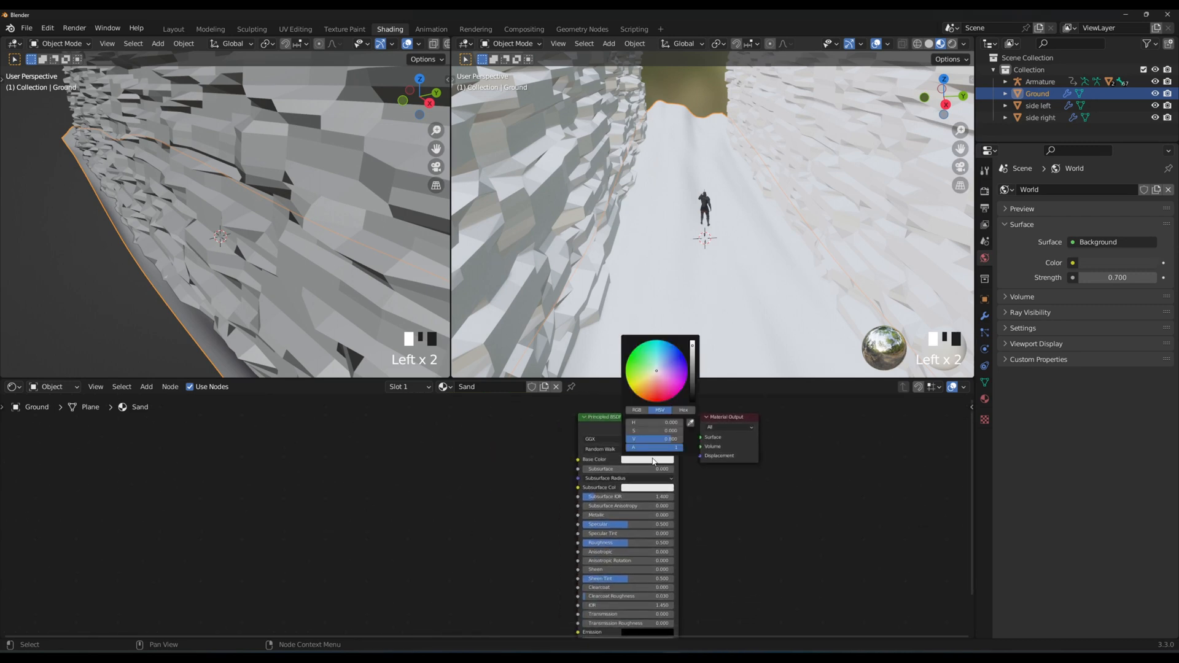
pyautogui.click(652, 460)
pyautogui.click(647, 378)
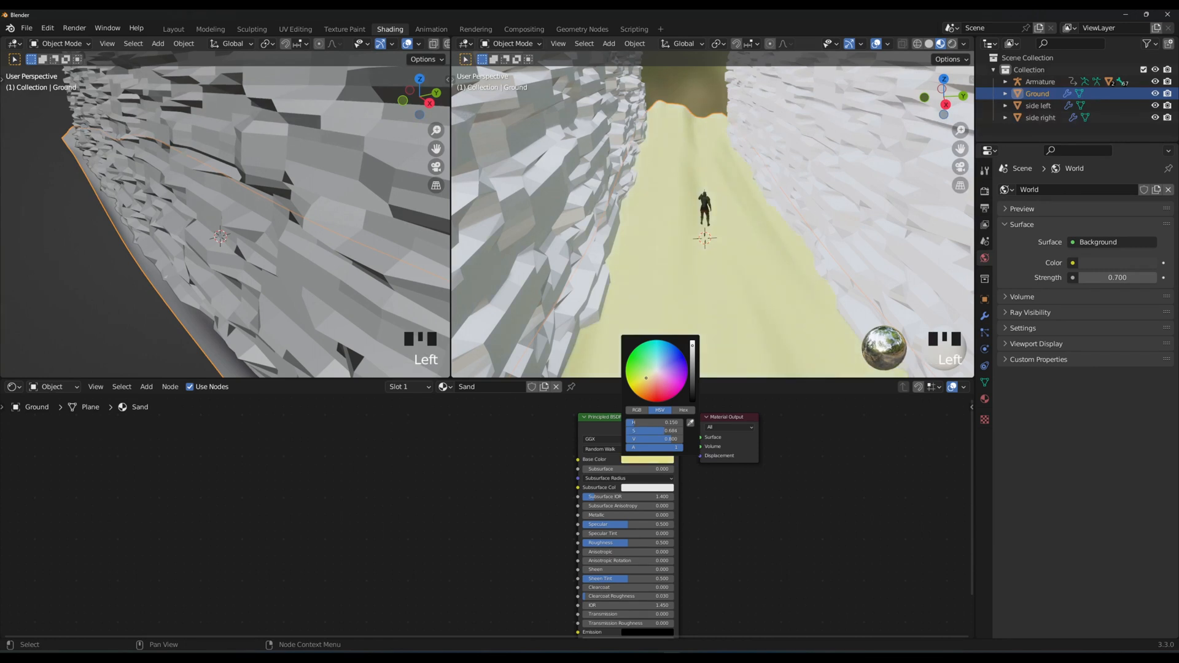
pyautogui.click(683, 410)
pyautogui.click(665, 423)
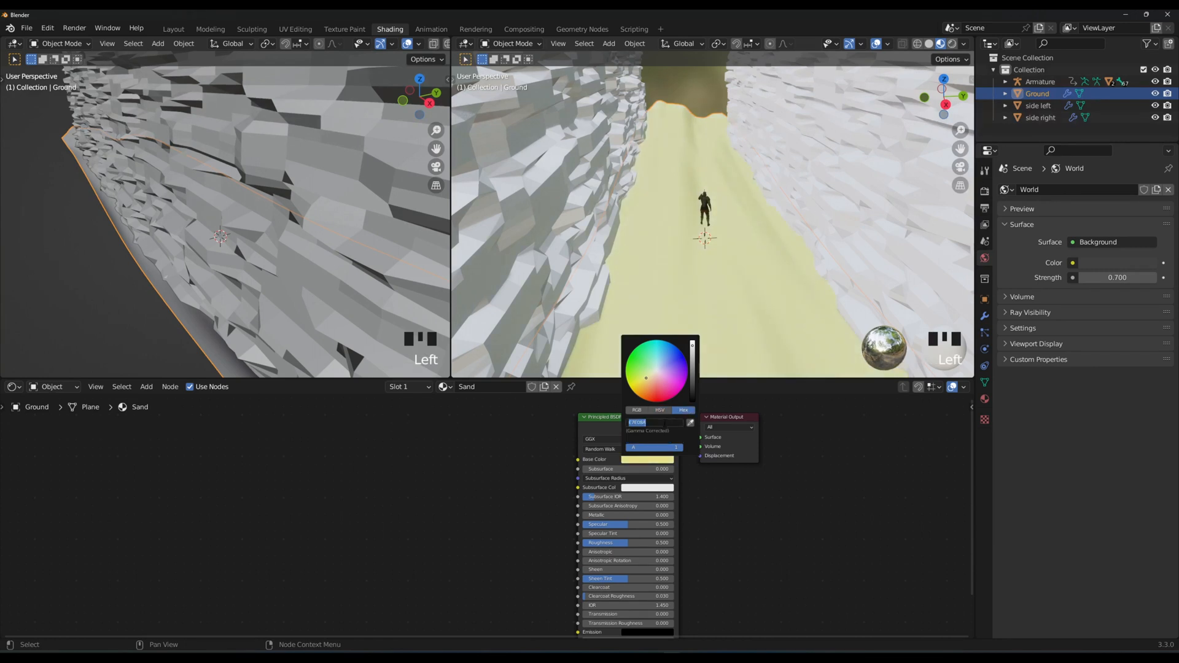
pyautogui.write('E7D16E')
pyautogui.press('Return')
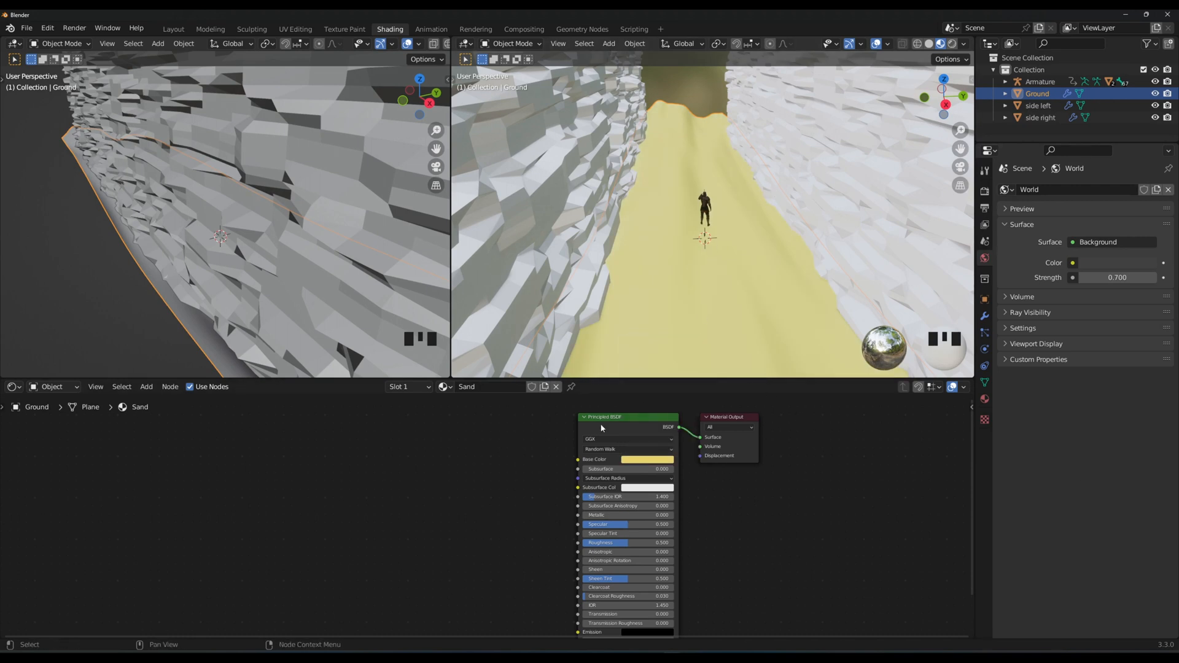
# Add a Noise Texture node to the Sand material, placed before the Principled BSDF.
pyautogui.moveTo(304, 472); pyautogui.dragTo(418, 452, button='middle')
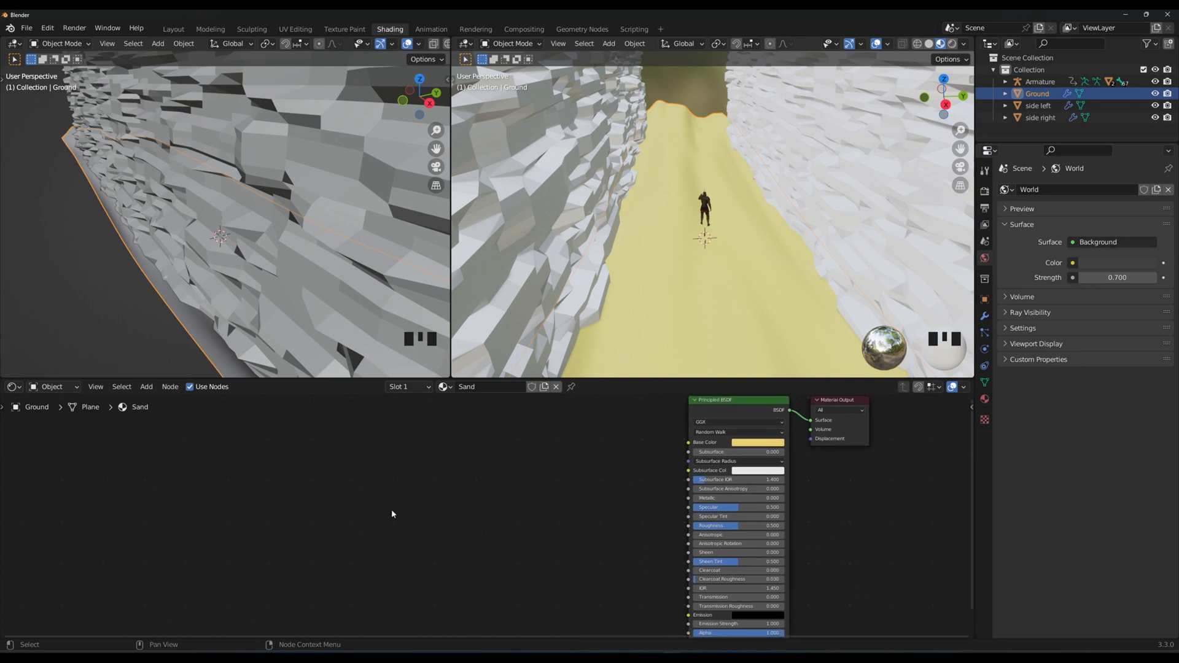
pyautogui.hotkey('shift', 'a')
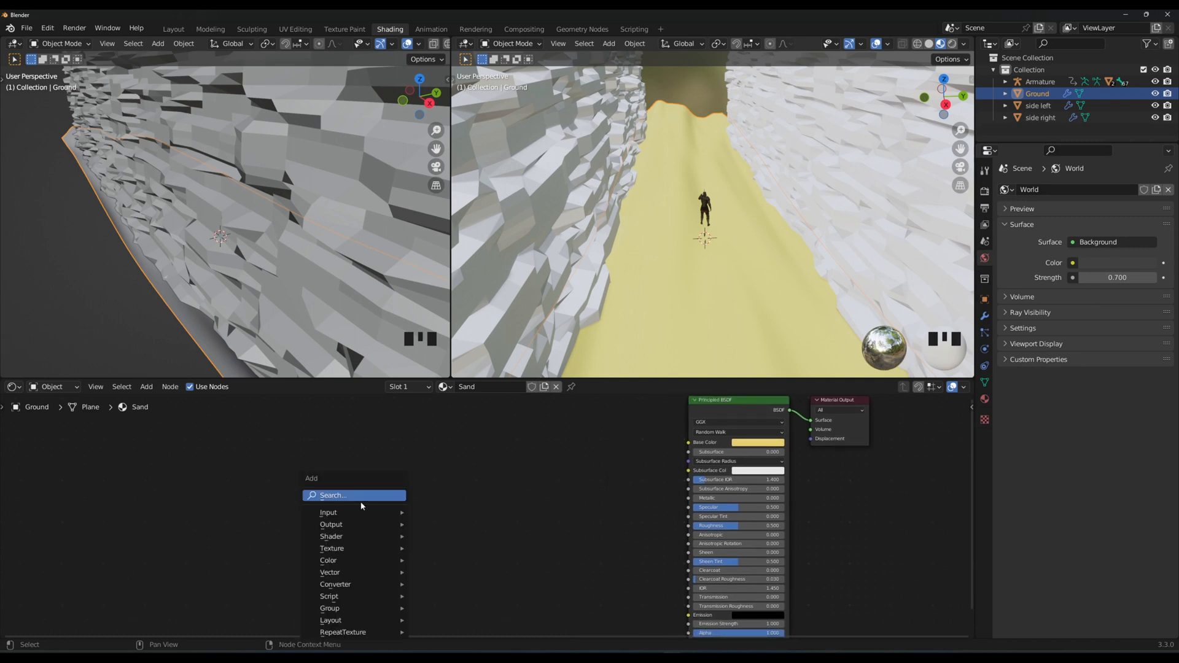
pyautogui.click(361, 498)
pyautogui.write('noise')
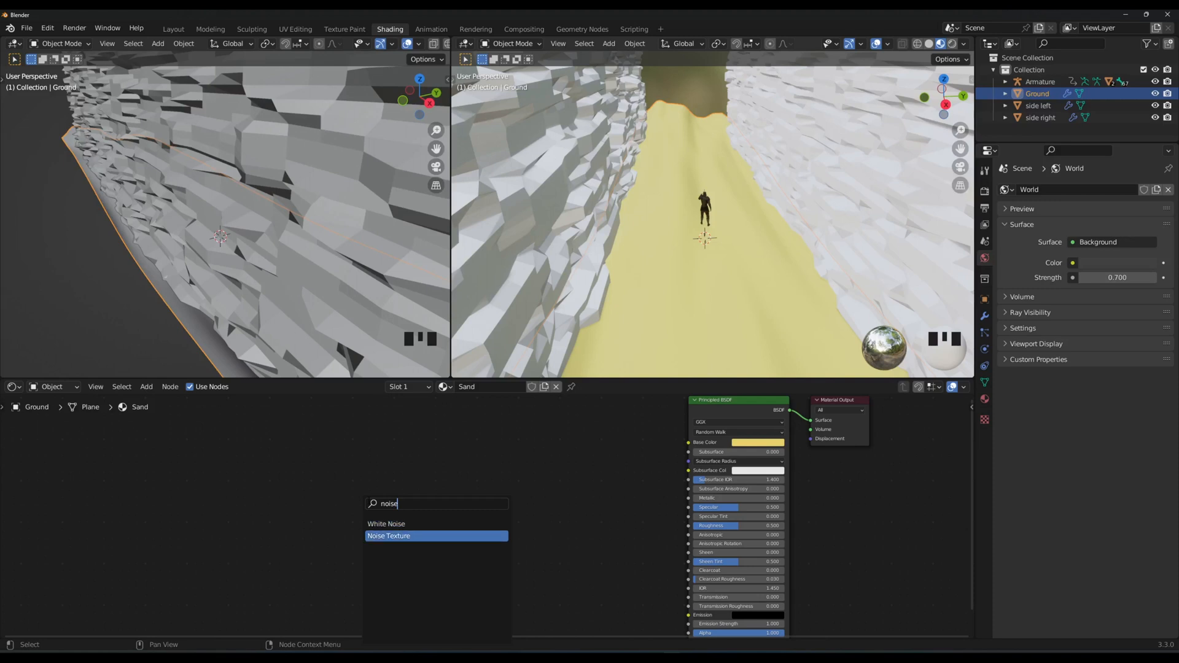
pyautogui.press('Return')
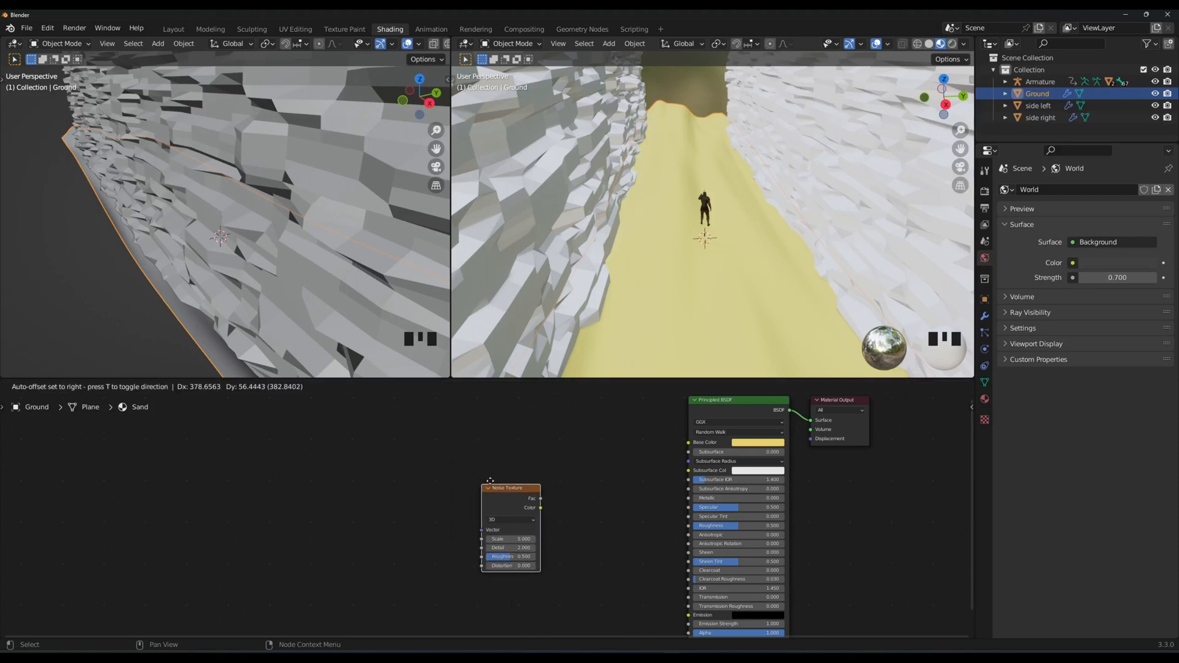
pyautogui.click(484, 461)
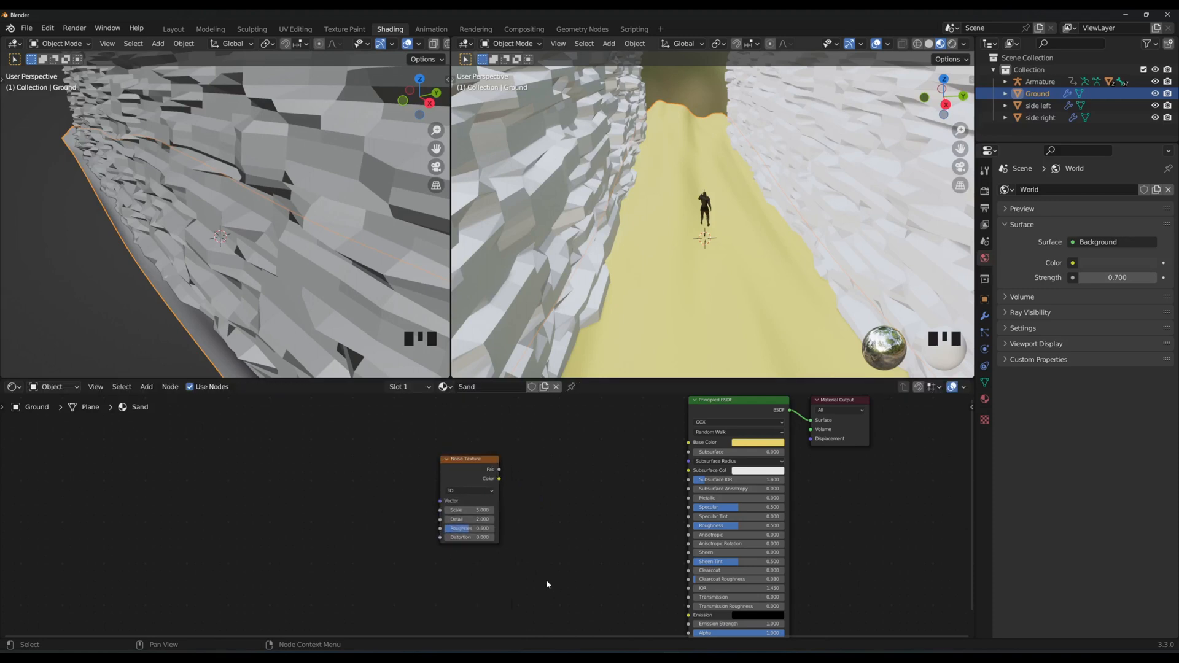
# Add a Bump node between the Noise Texture and the Principled BSDF.
pyautogui.hotkey('shift', 'a')
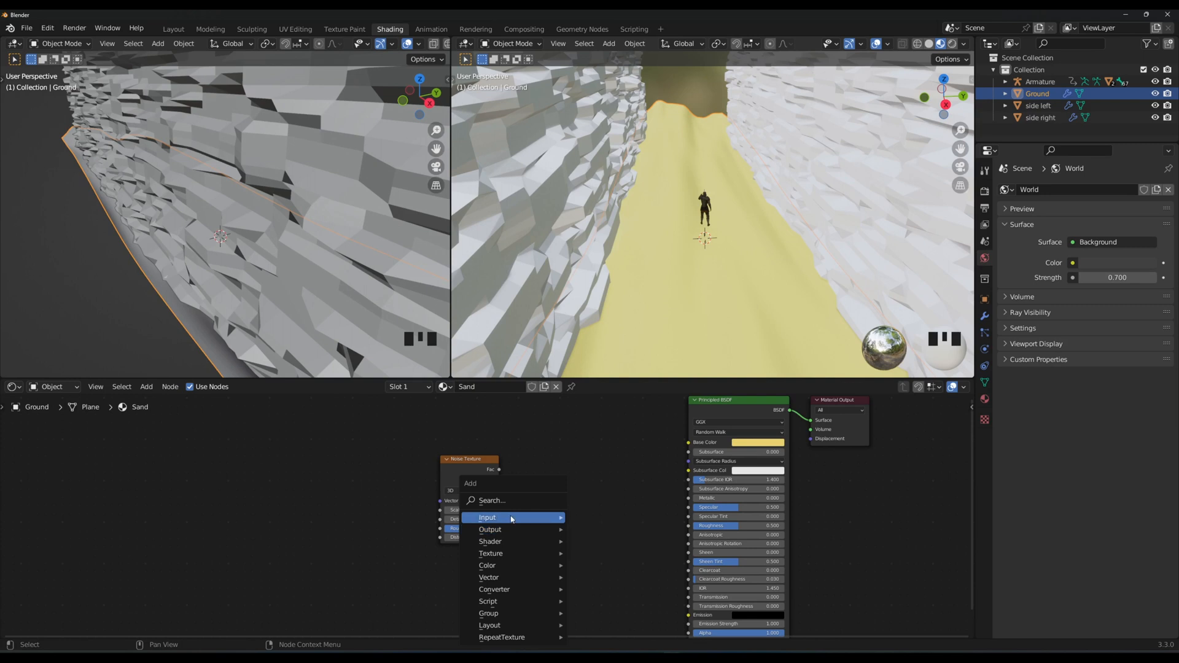
pyautogui.click(491, 500)
pyautogui.write('bump')
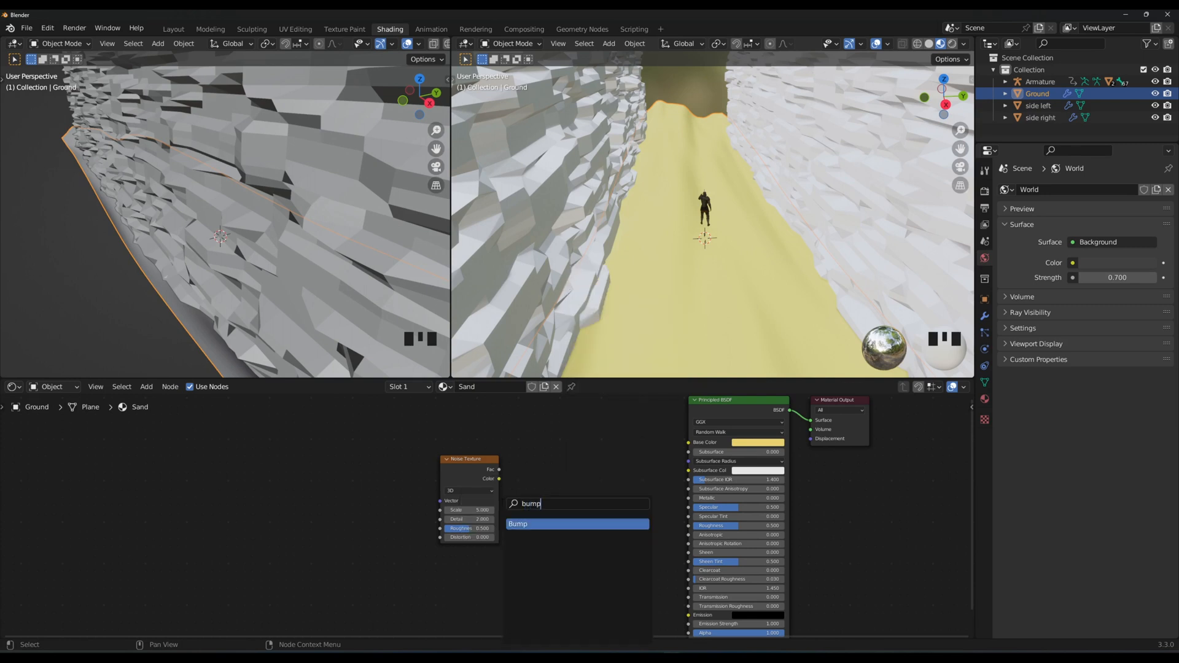
pyautogui.press('Return')
pyautogui.click(566, 502)
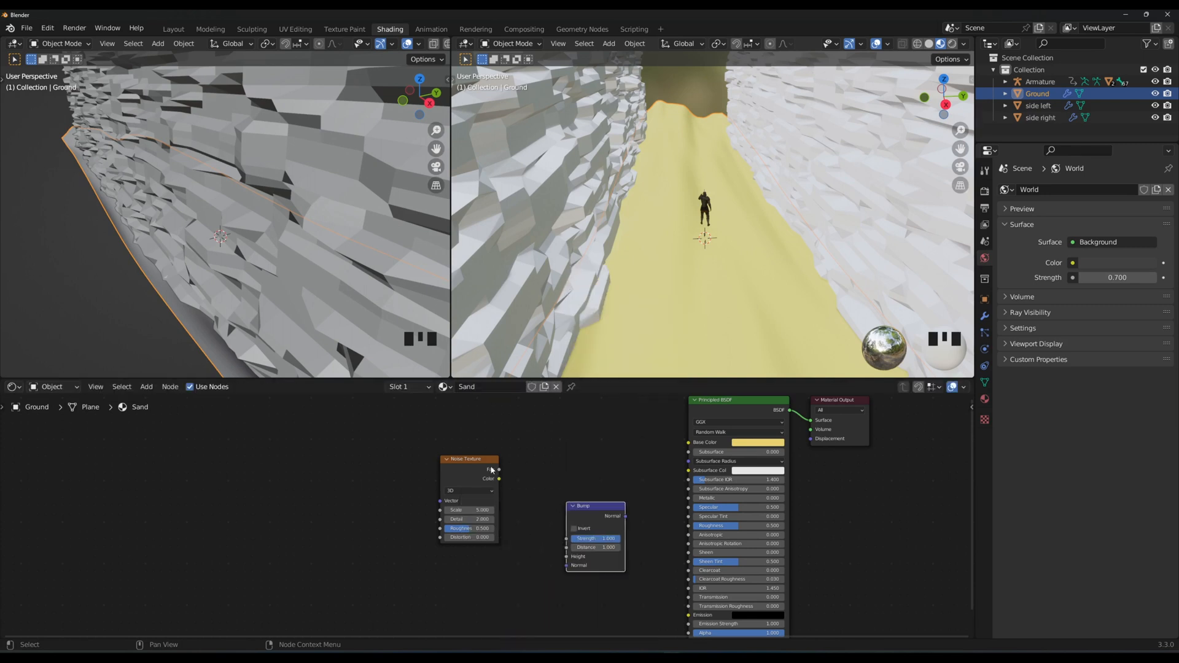
# Connect the Noise Texture's Fac output to the Bump Height and the Bump Normal output to the Principled BSDF Normal.
pyautogui.moveTo(500, 471); pyautogui.dragTo(567, 556)
pyautogui.moveTo(671, 547); pyautogui.dragTo(667, 516, button='middle')
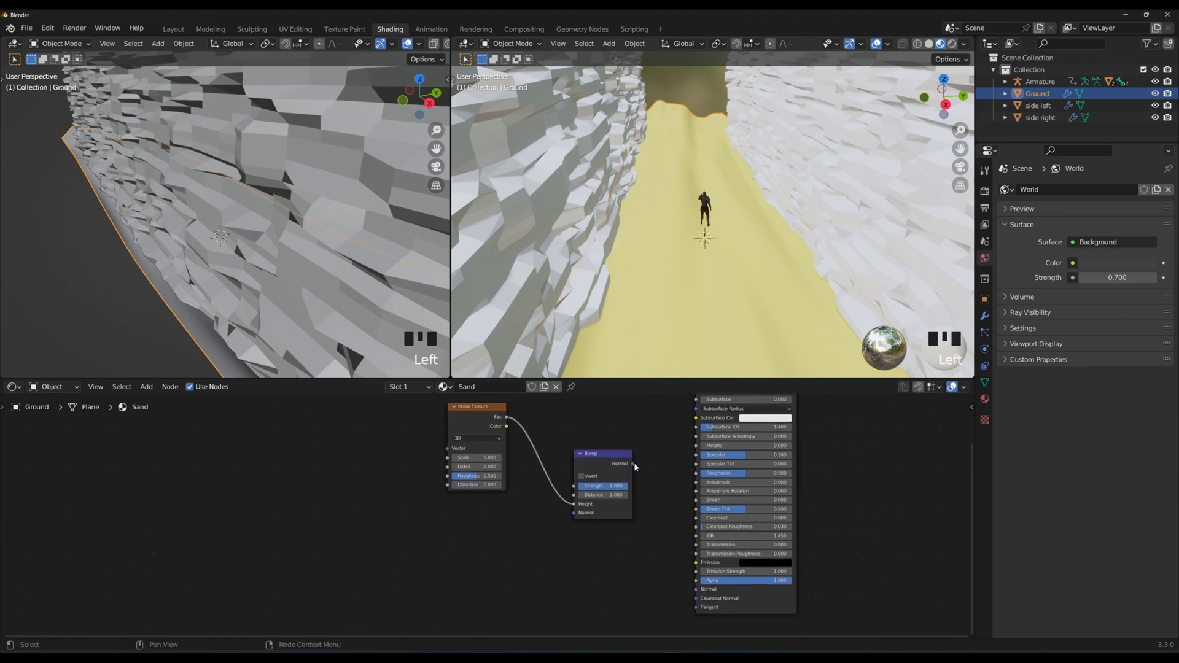
pyautogui.moveTo(634, 464); pyautogui.dragTo(695, 589)
# Raise the Noise Texture's scale to about 22.8 and its detail to about 11.1 for a rougher sand surface.
pyautogui.moveTo(556, 580); pyautogui.dragTo(622, 591, button='middle')
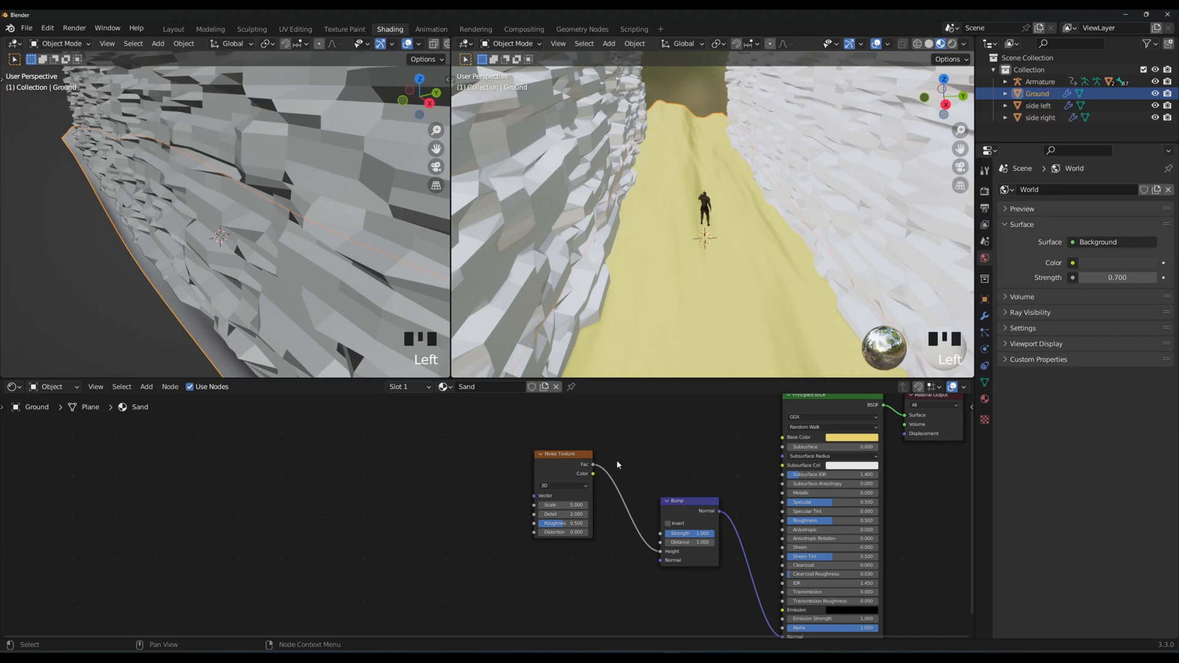
pyautogui.moveTo(551, 507)
pyautogui.mouseDown()
pyautogui.moveTo(534, 508)
pyautogui.moveTo(614, 514)
pyautogui.mouseUp()
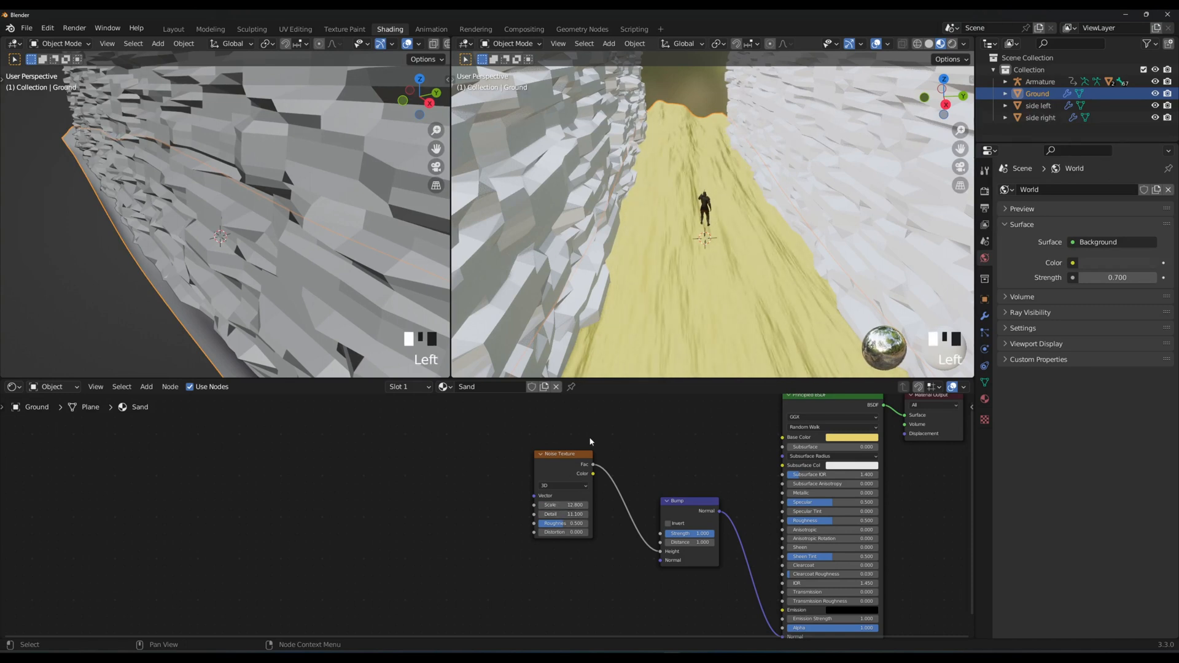
pyautogui.moveTo(708, 312); pyautogui.dragTo(768, 233, button='middle')
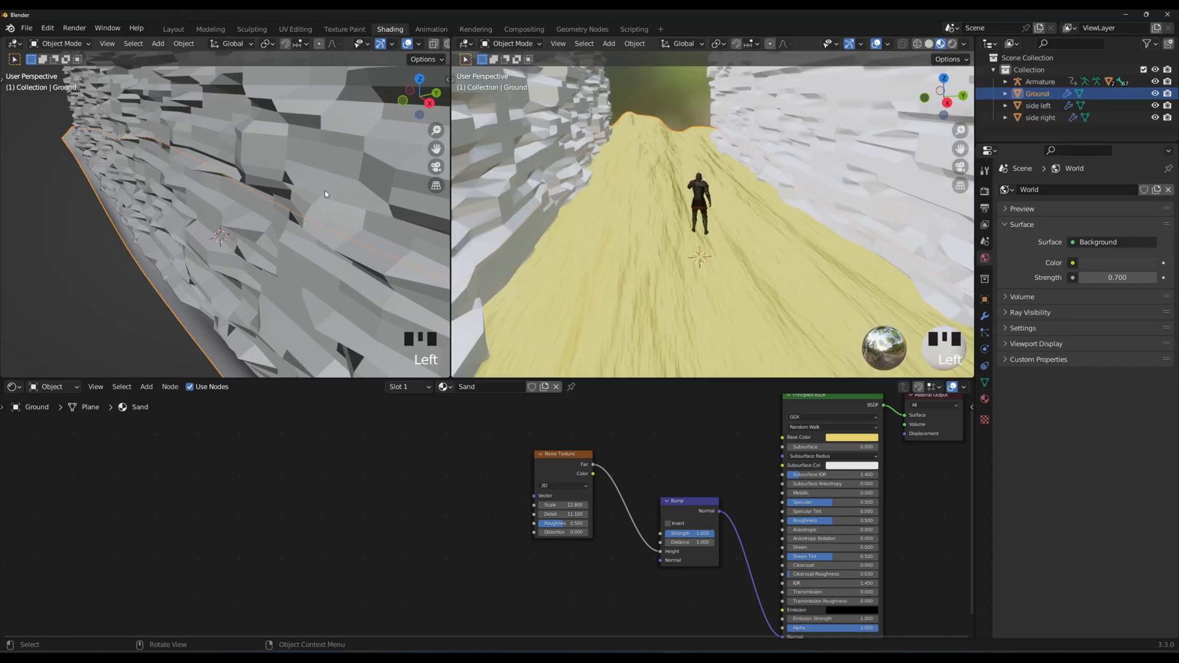
# Select the side left canyon wall and create a new material on it.
pyautogui.moveTo(325, 190); pyautogui.dragTo(355, 150)
pyautogui.click(354, 150)
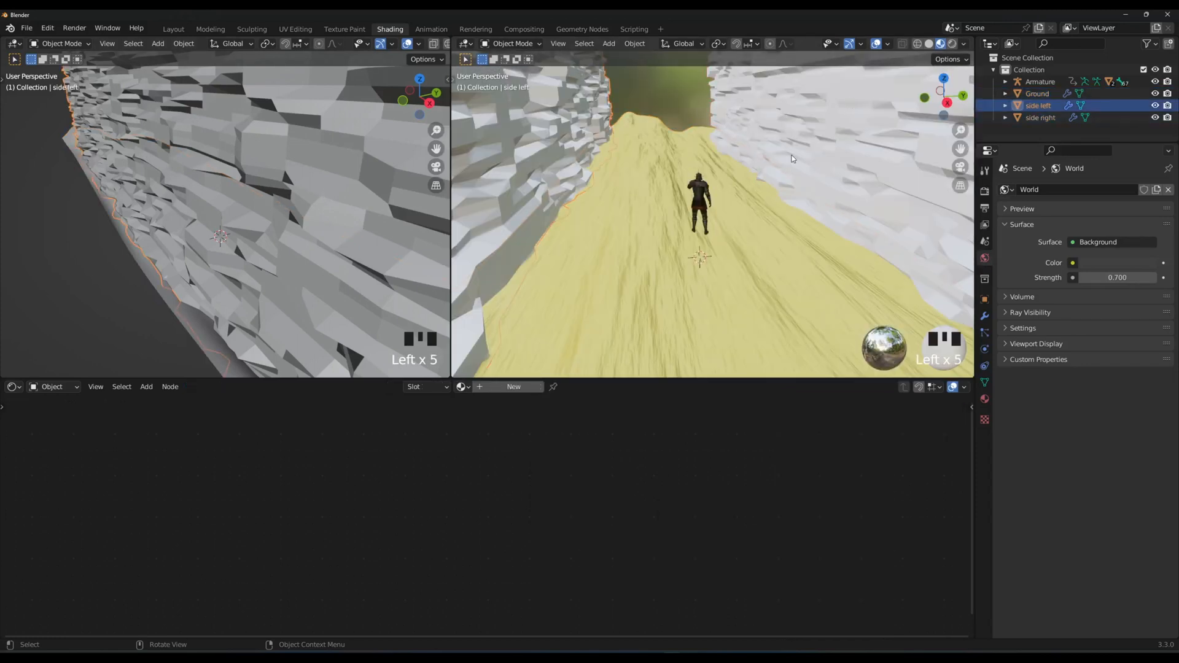
pyautogui.click(811, 128)
pyautogui.click(528, 139)
pyautogui.click(512, 386)
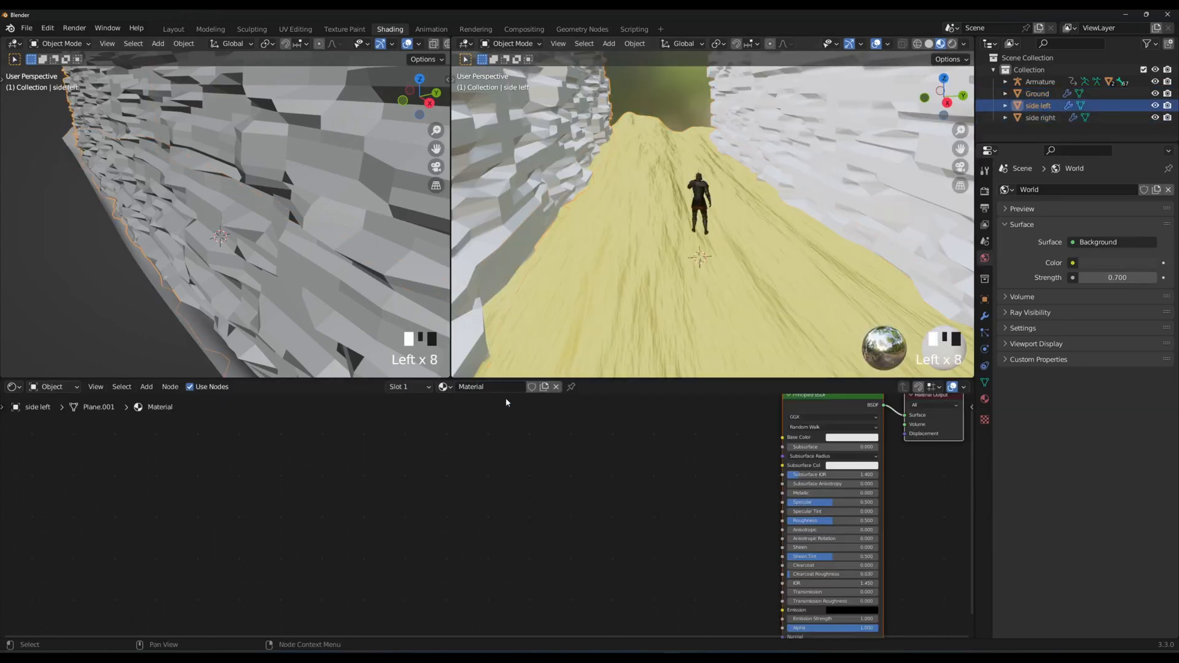
# Give the wall material's Principled BSDF a light green base color.
pyautogui.moveTo(656, 498); pyautogui.dragTo(551, 527, button='middle')
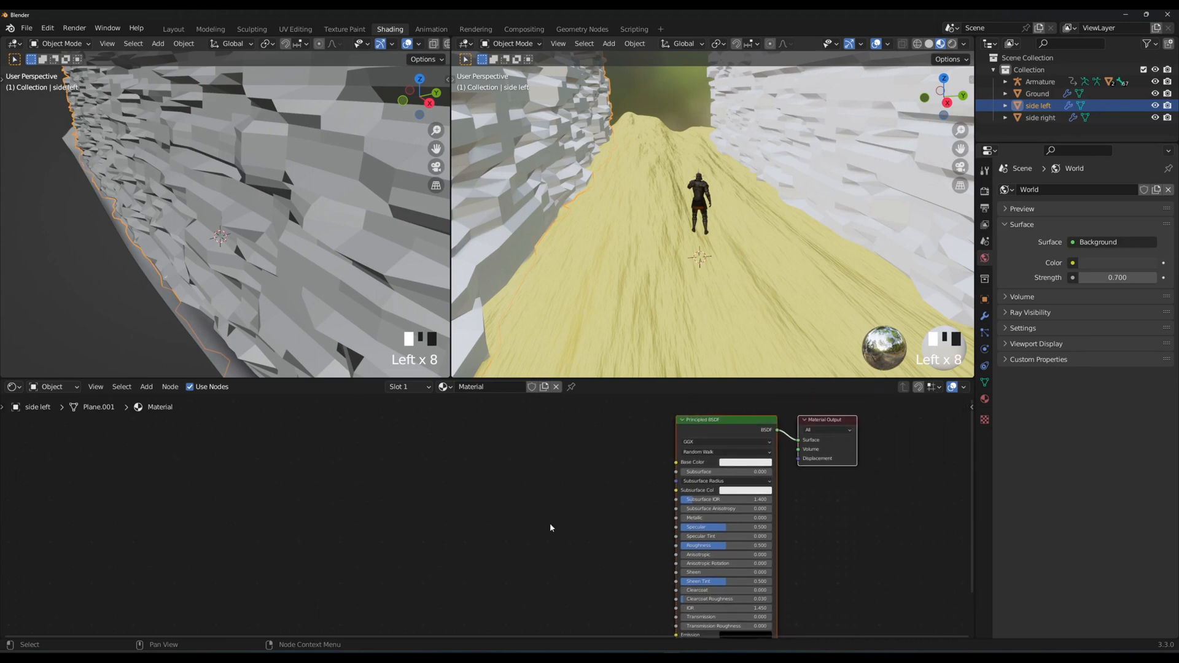
pyautogui.click(730, 464)
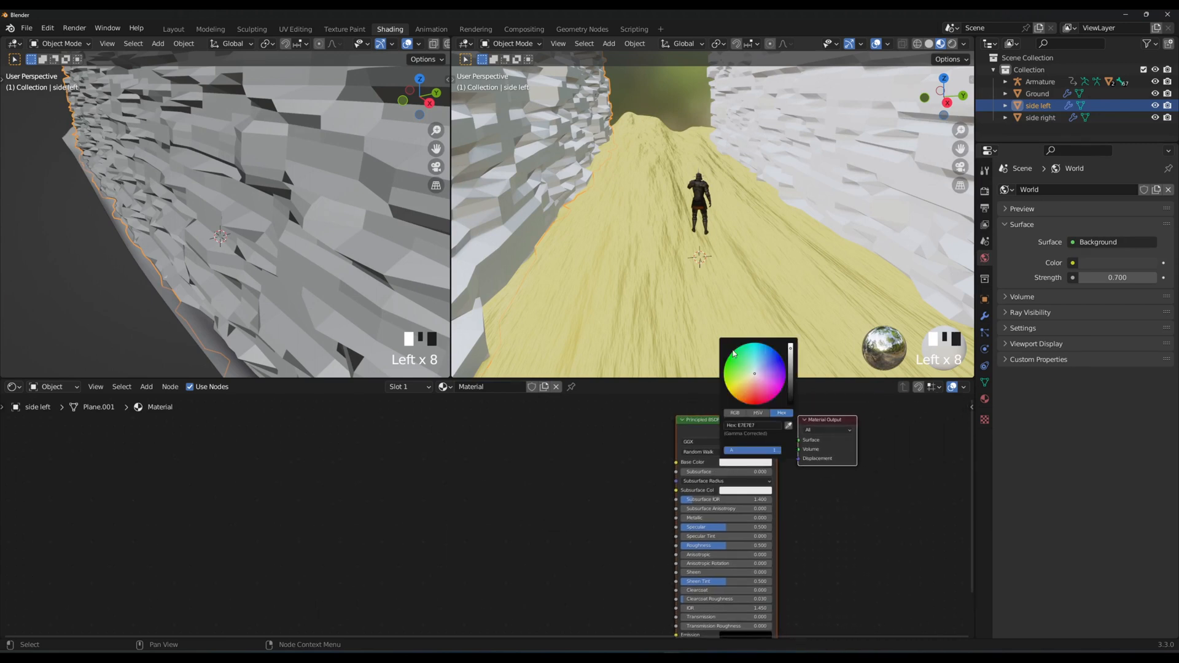
pyautogui.click(738, 373)
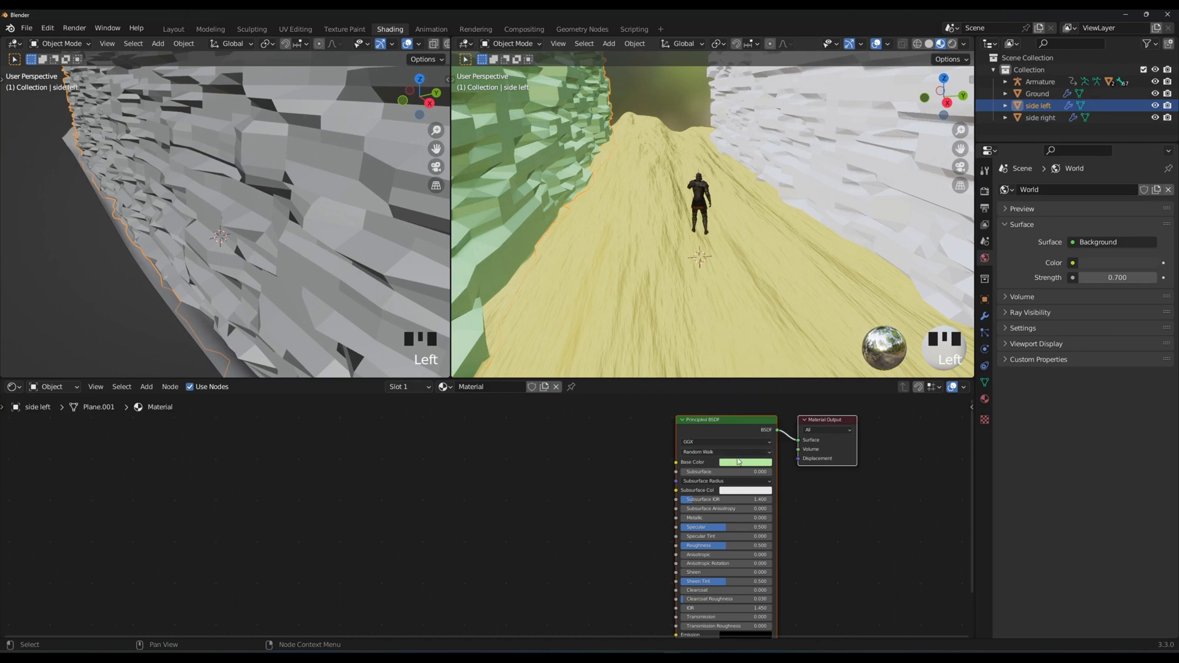
# Set the wall material's Metallic value to 1.000.
pyautogui.scroll(-4, 606, 515)
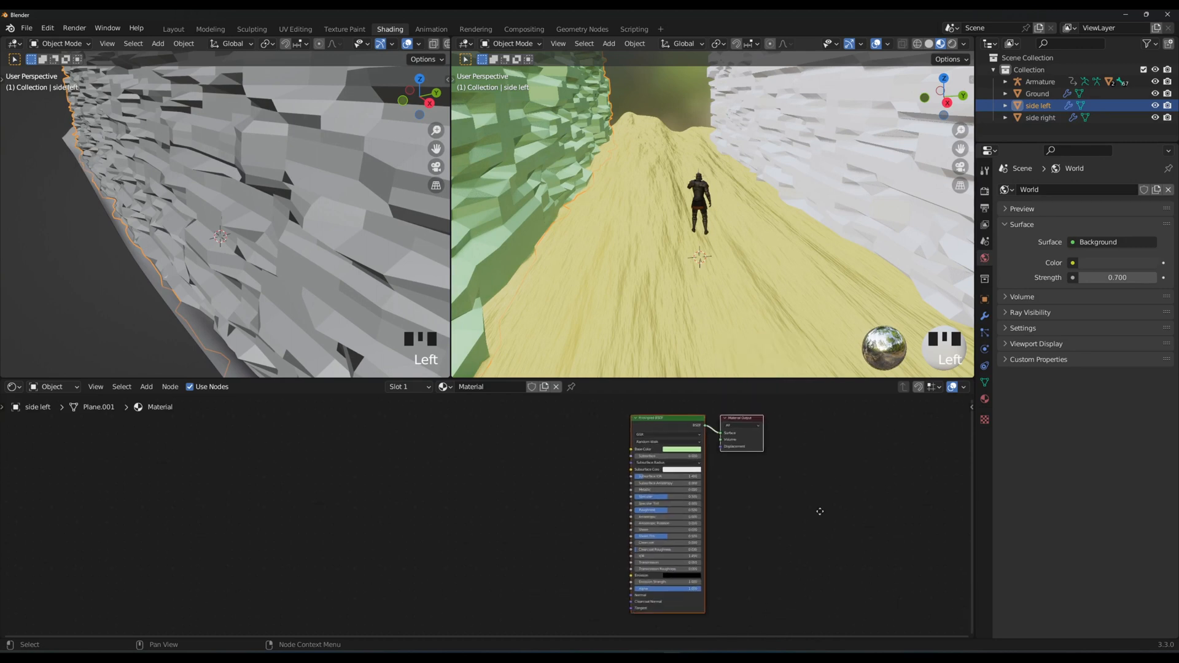
pyautogui.moveTo(665, 458); pyautogui.dragTo(712, 458)
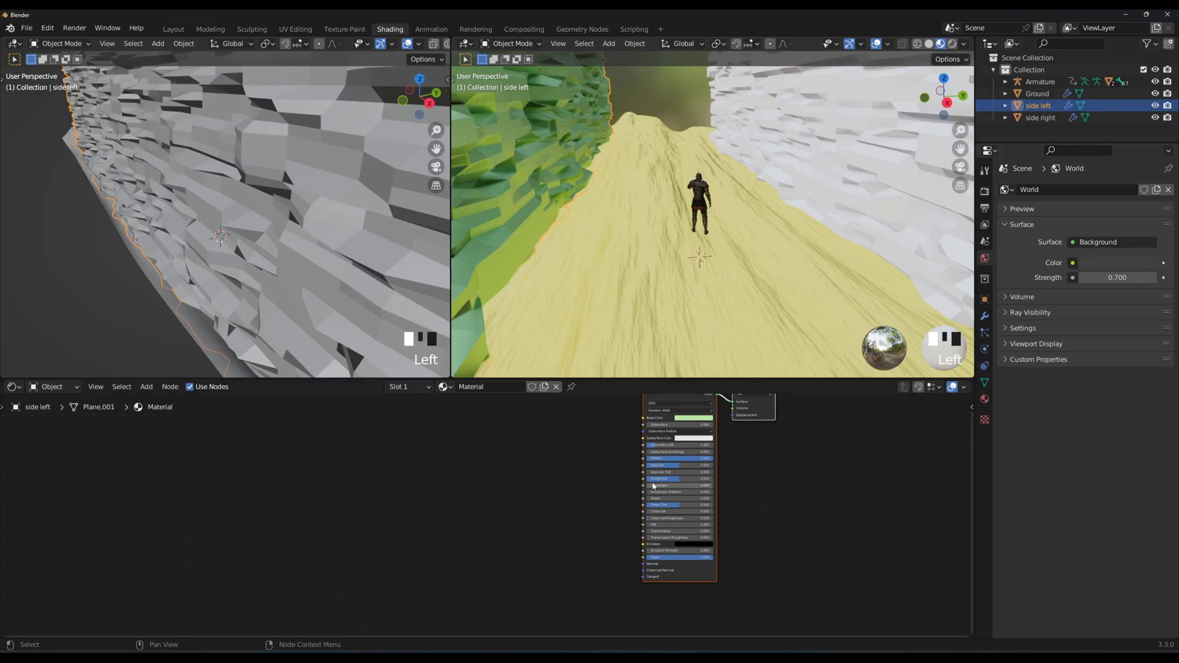
pyautogui.moveTo(578, 457); pyautogui.dragTo(557, 526, button='middle')
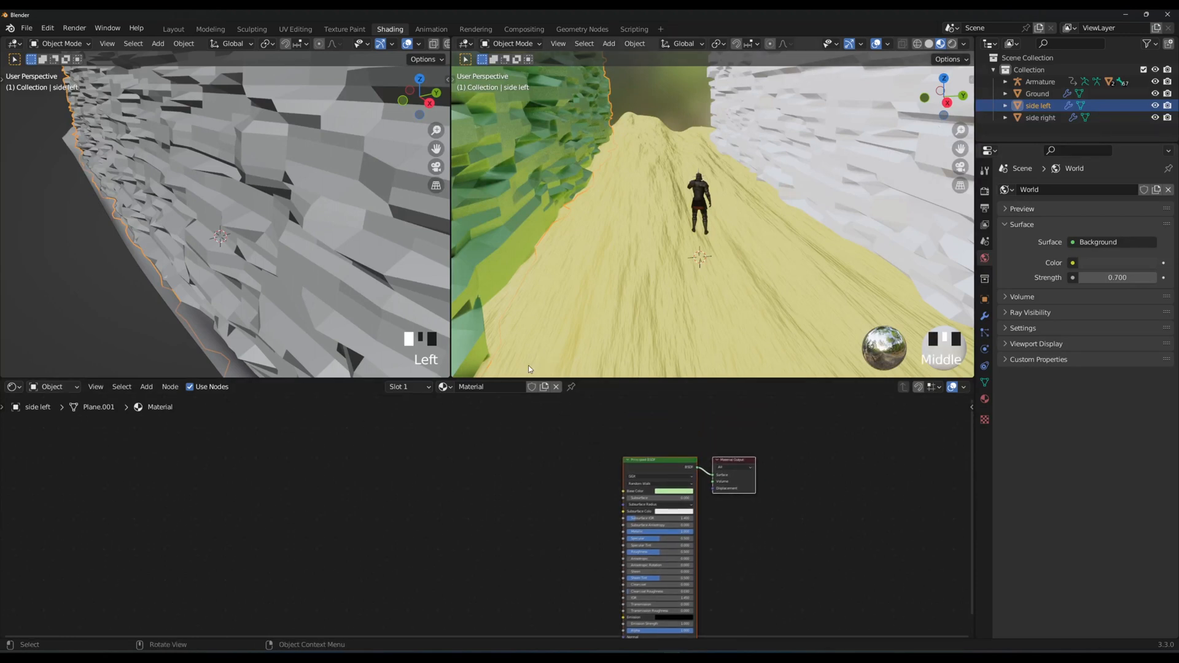
# Assign the existing wall material, Material, to the side right canyon wall and inspect the canyon and knight.
pyautogui.click(855, 135)
pyautogui.click(462, 386)
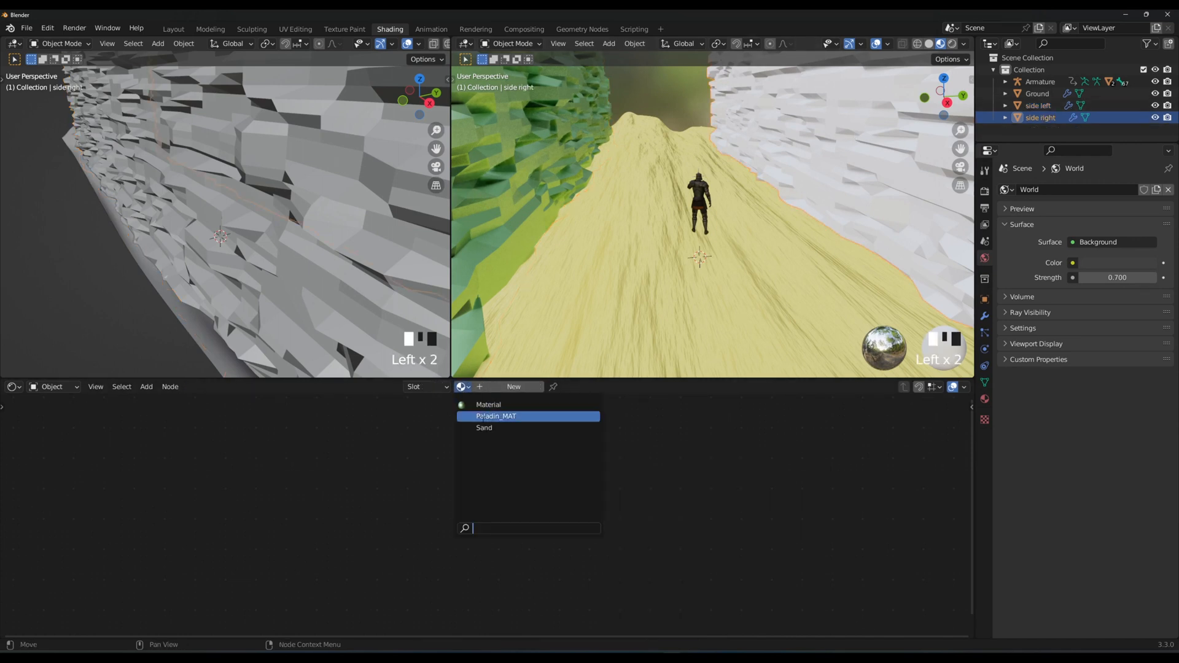
pyautogui.click(490, 406)
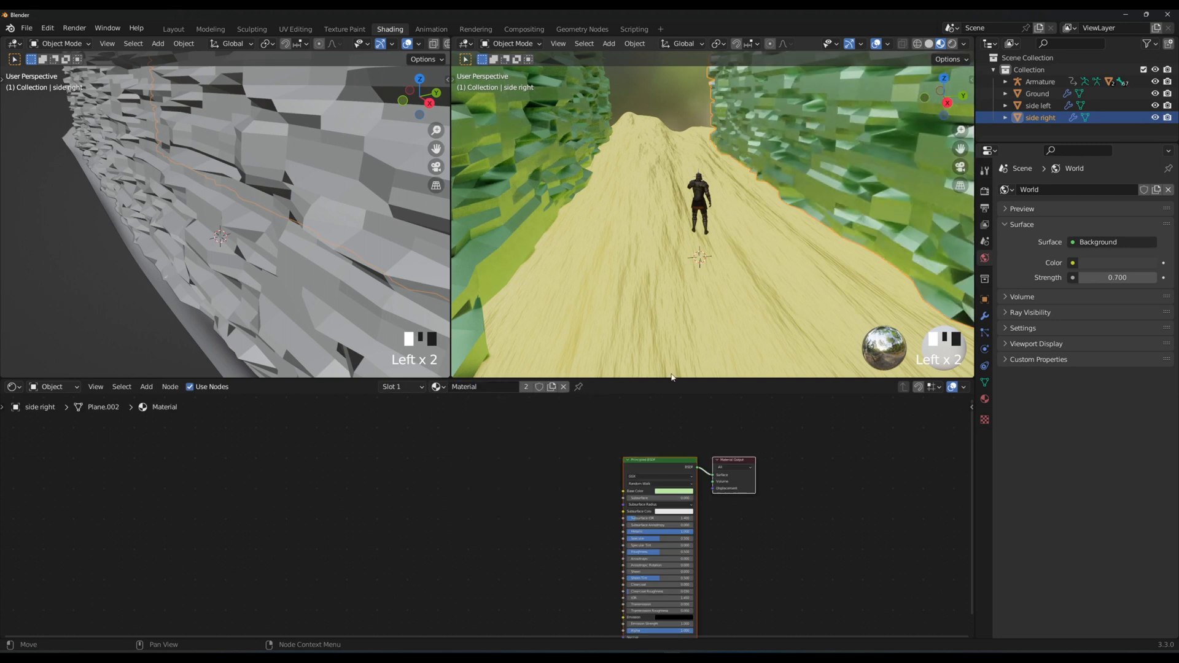
pyautogui.scroll(6, 707, 342)
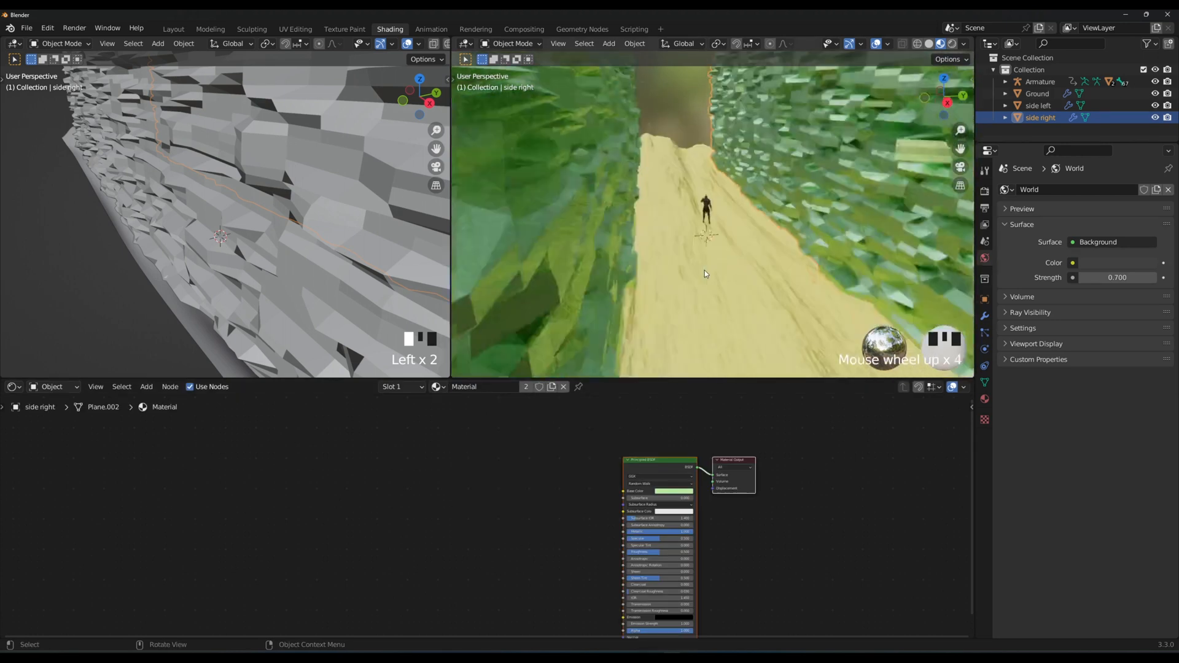
pyautogui.scroll(-2, 670, 228)
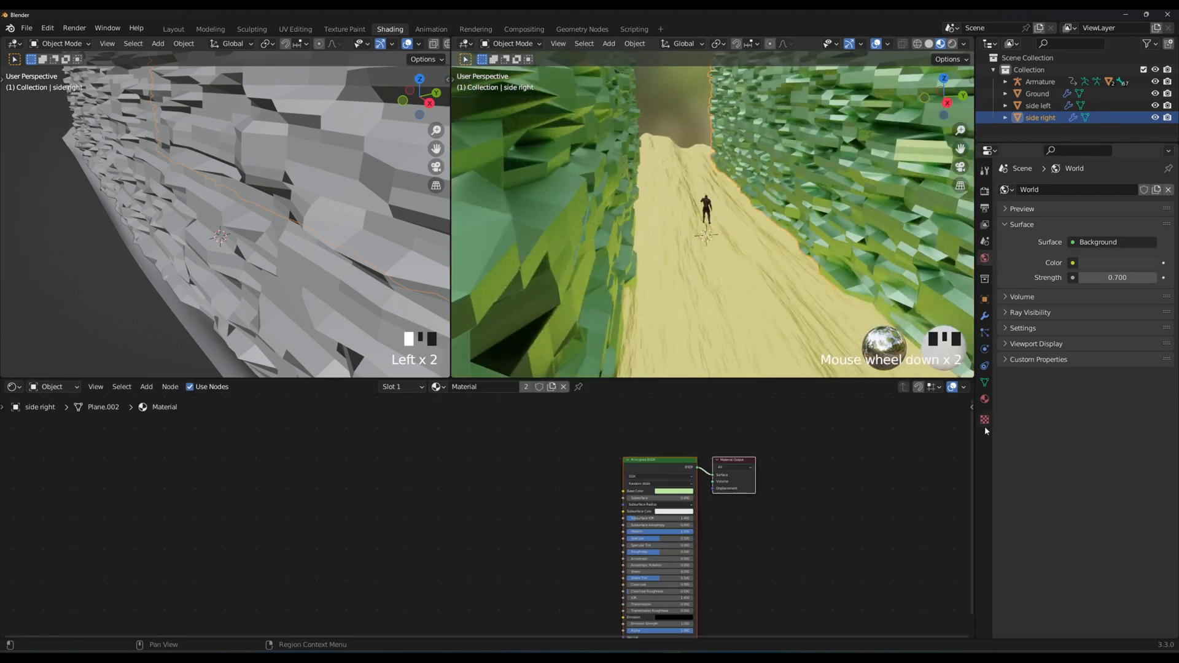
pyautogui.click(684, 97)
pyautogui.scroll(3, 689, 196)
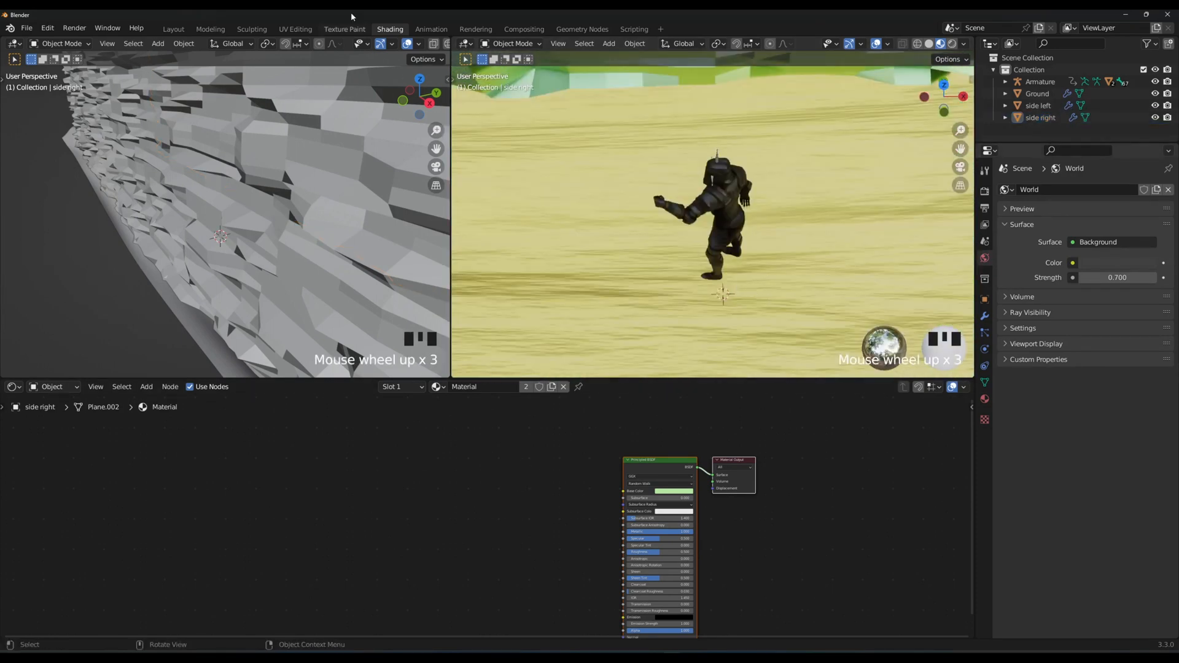
# Switch to the Layout workspace and add a point light to the scene.
pyautogui.click(175, 29)
pyautogui.scroll(3, 463, 297)
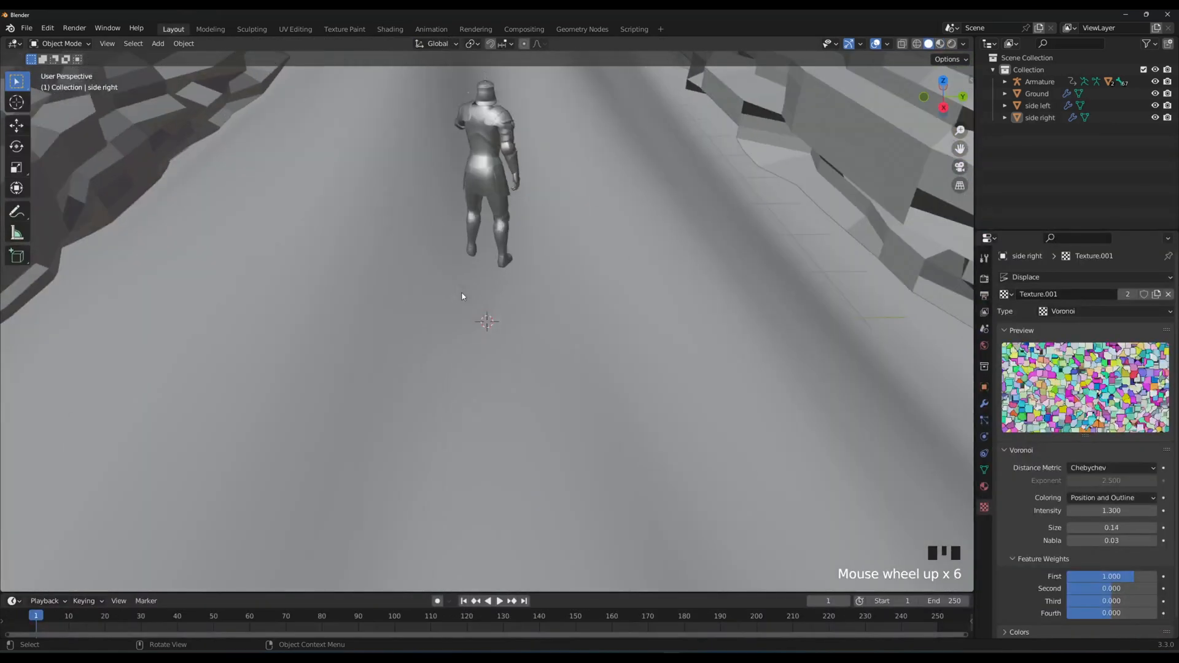
pyautogui.moveTo(463, 296); pyautogui.dragTo(651, 251, button='middle')
pyautogui.hotkey('shift', 'a')
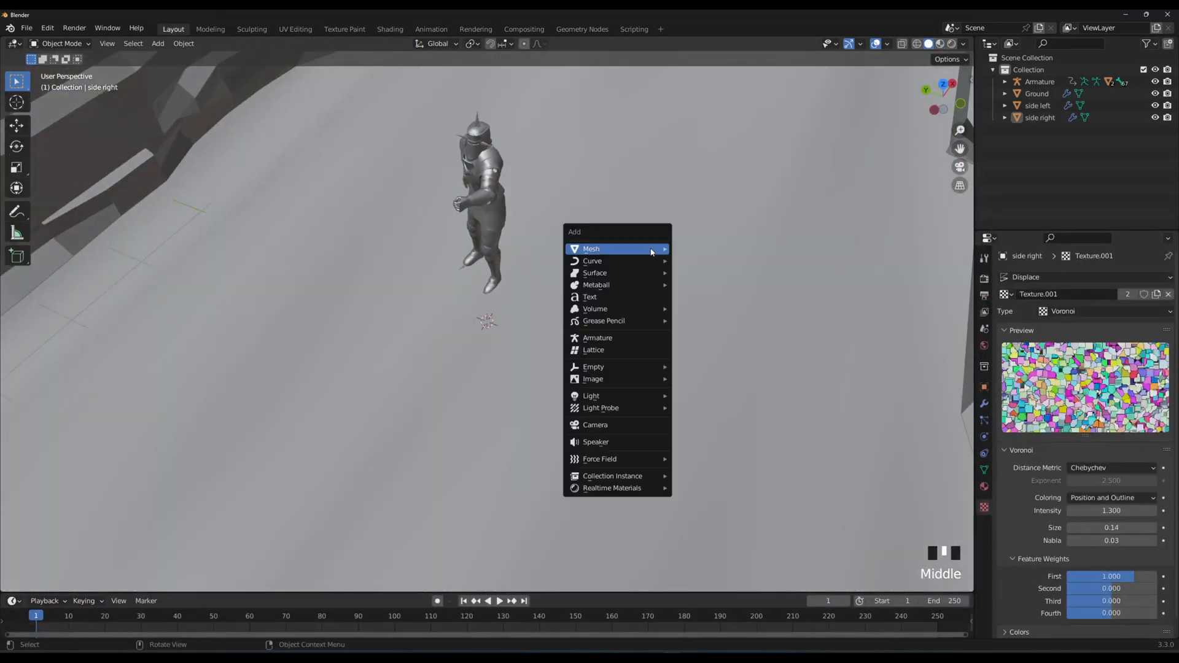
pyautogui.moveTo(590, 396)
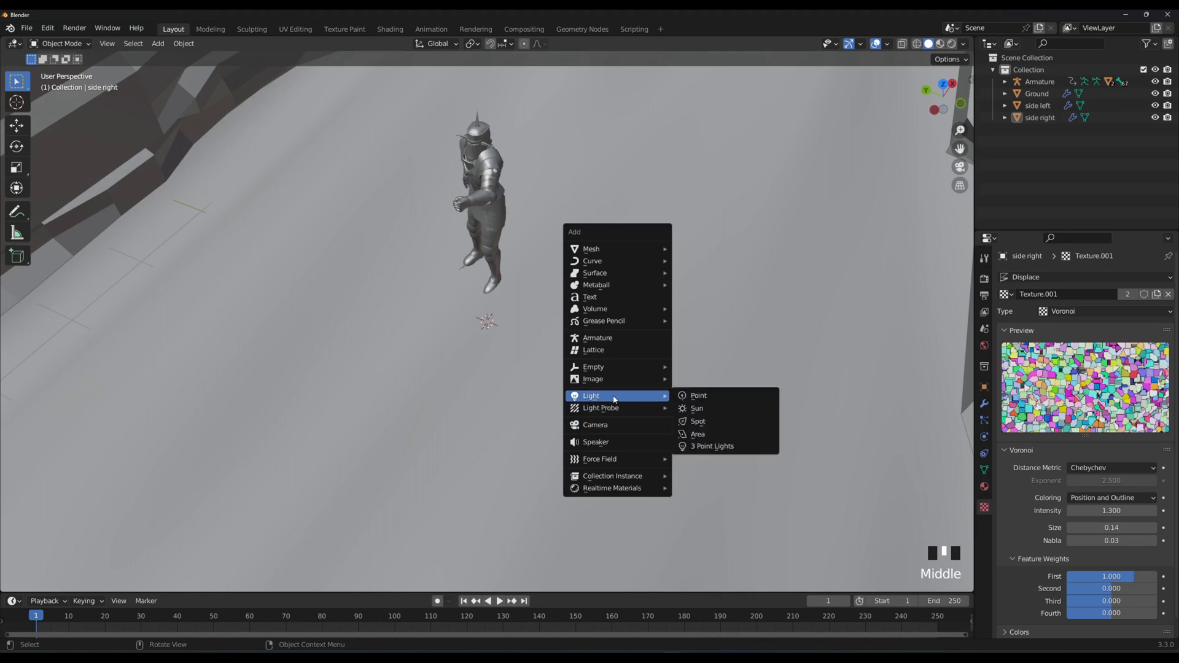
pyautogui.click(706, 397)
# Raise the point light to the knight's torso height and move it about 0.55 m out in front of the knight.
pyautogui.moveTo(485, 274); pyautogui.dragTo(439, 260, button='middle')
pyautogui.press('g')
pyautogui.press('z')
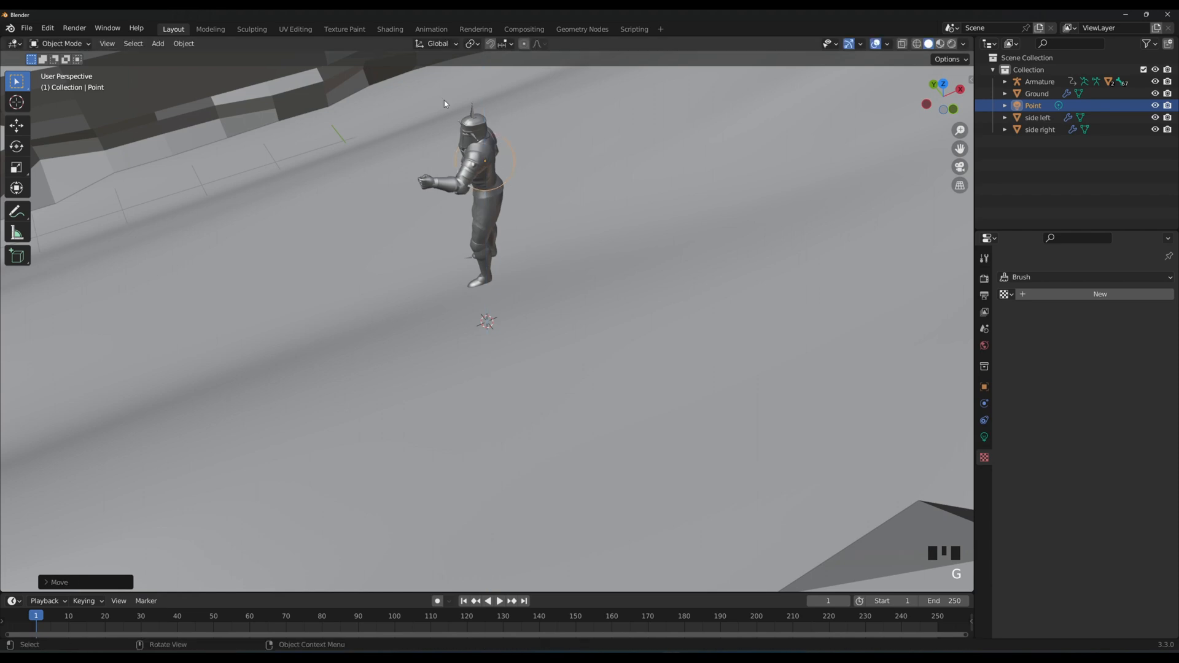
pyautogui.press('g')
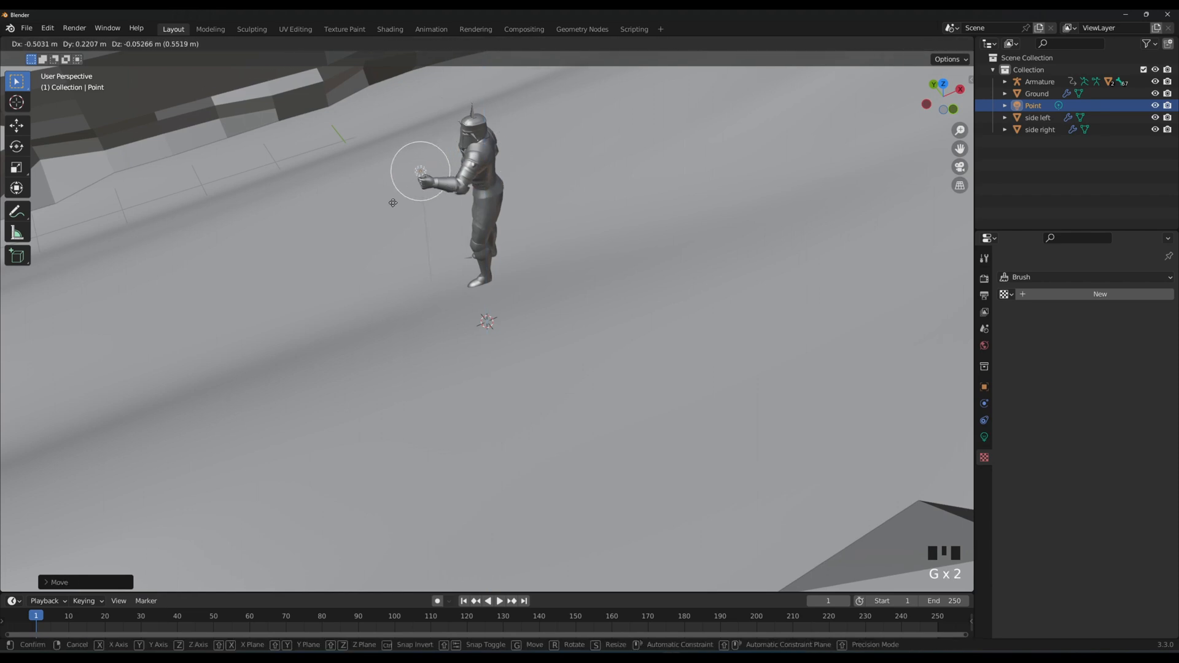
pyautogui.click(395, 195)
pyautogui.moveTo(396, 208); pyautogui.dragTo(536, 217, button='middle')
pyautogui.scroll(4, 536, 216)
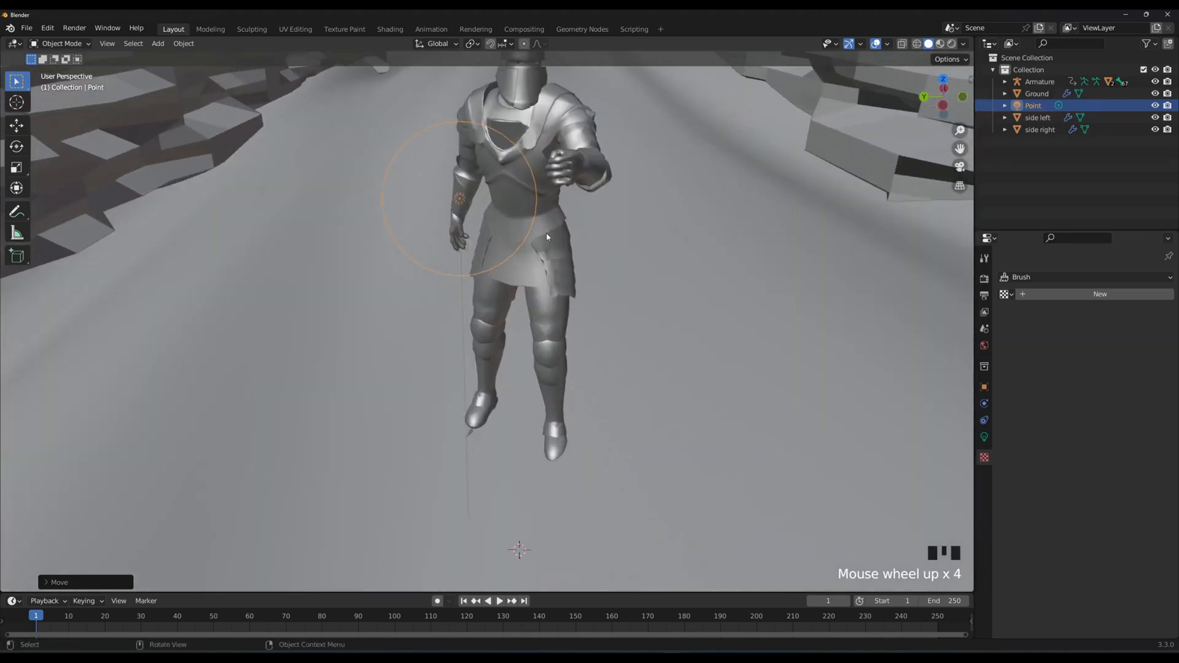
# Reposition the point light higher in front of the knight, beside the helmet and above the raised hand.
pyautogui.press('g')
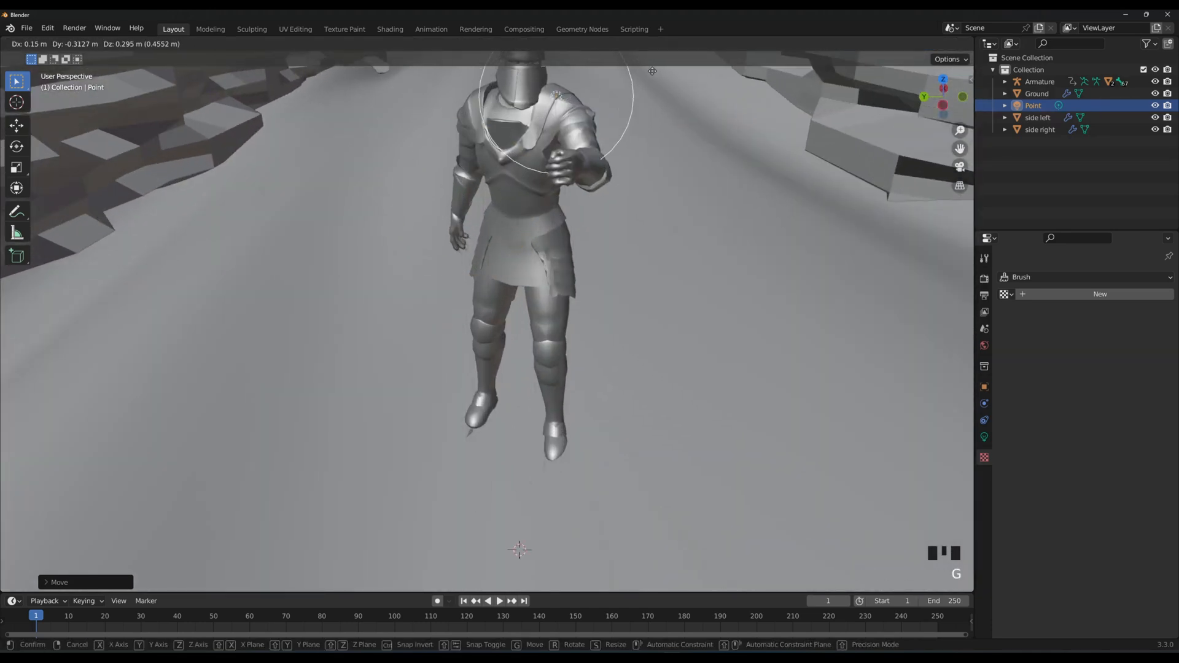
pyautogui.click(652, 72)
pyautogui.moveTo(719, 255); pyautogui.dragTo(628, 279, button='middle')
pyautogui.press('g')
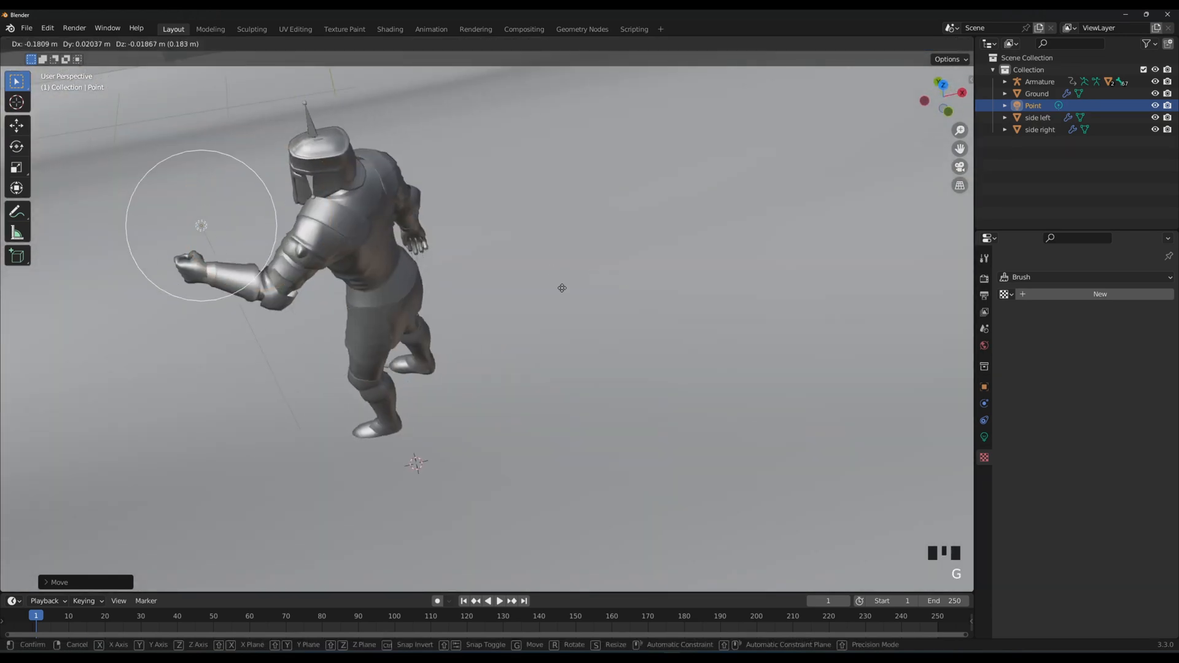
pyautogui.click(528, 282)
pyautogui.moveTo(529, 282); pyautogui.dragTo(595, 288, button='middle')
pyautogui.press('g')
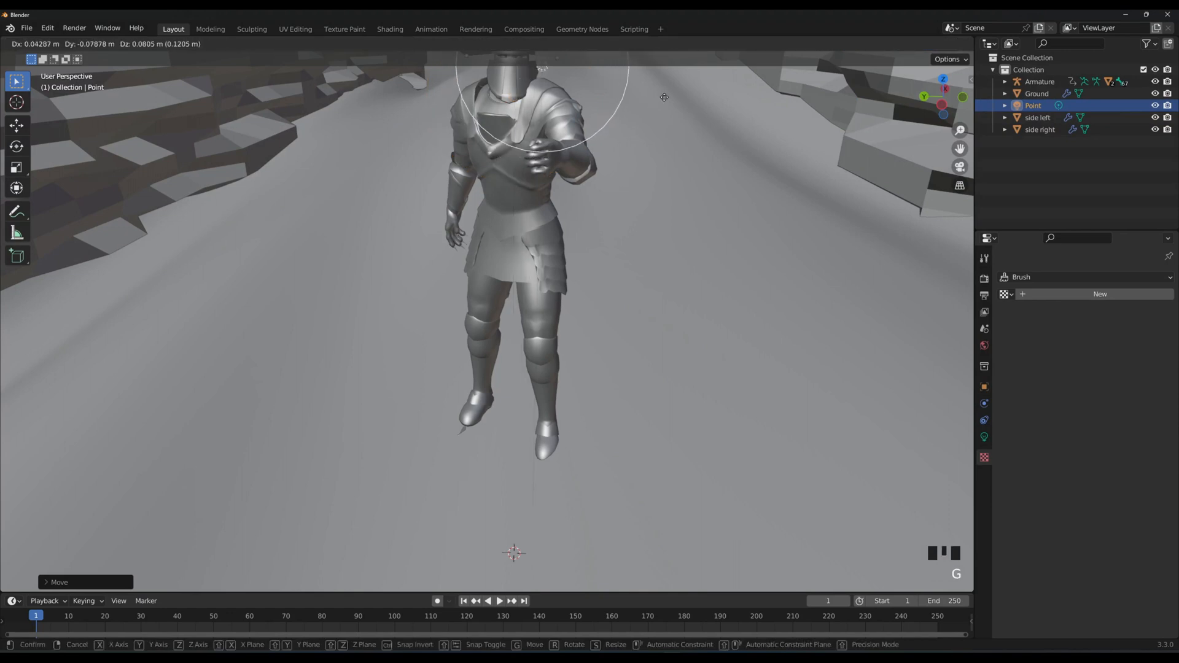
pyautogui.click(722, 175)
pyautogui.moveTo(722, 175)
pyautogui.mouseDown(button='middle')
pyautogui.moveTo(720, 239)
pyautogui.moveTo(734, 184)
pyautogui.mouseUp(button='middle')
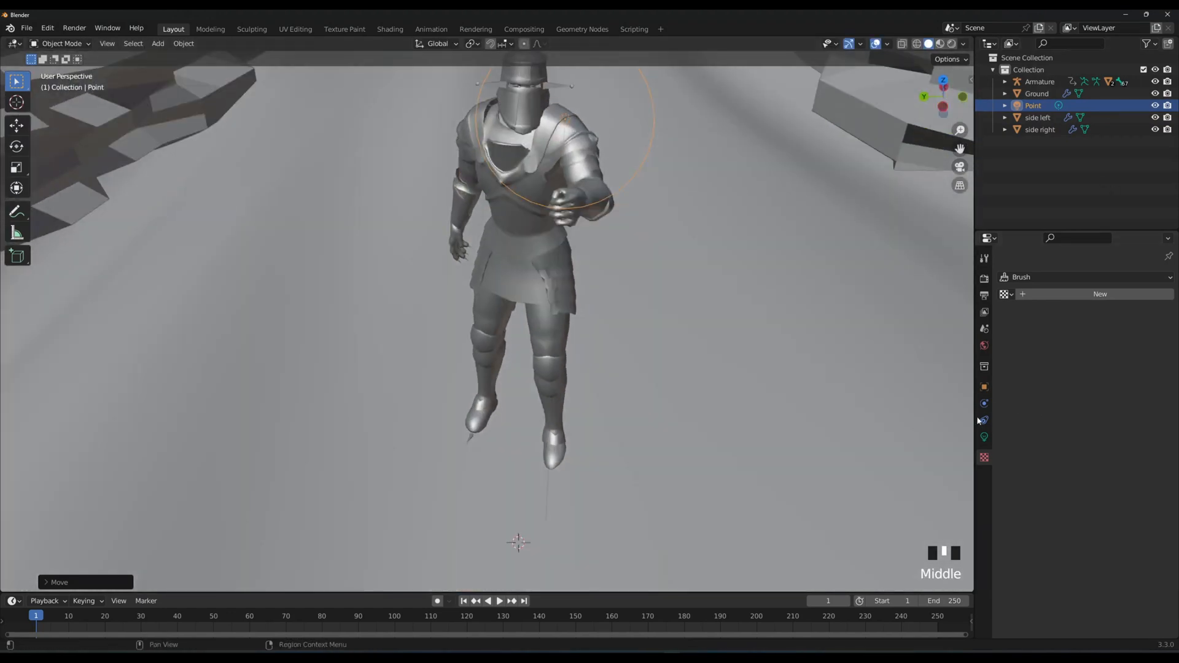
# Set the point light's color to a warm orange, hex FF8C6D.
pyautogui.click(984, 437)
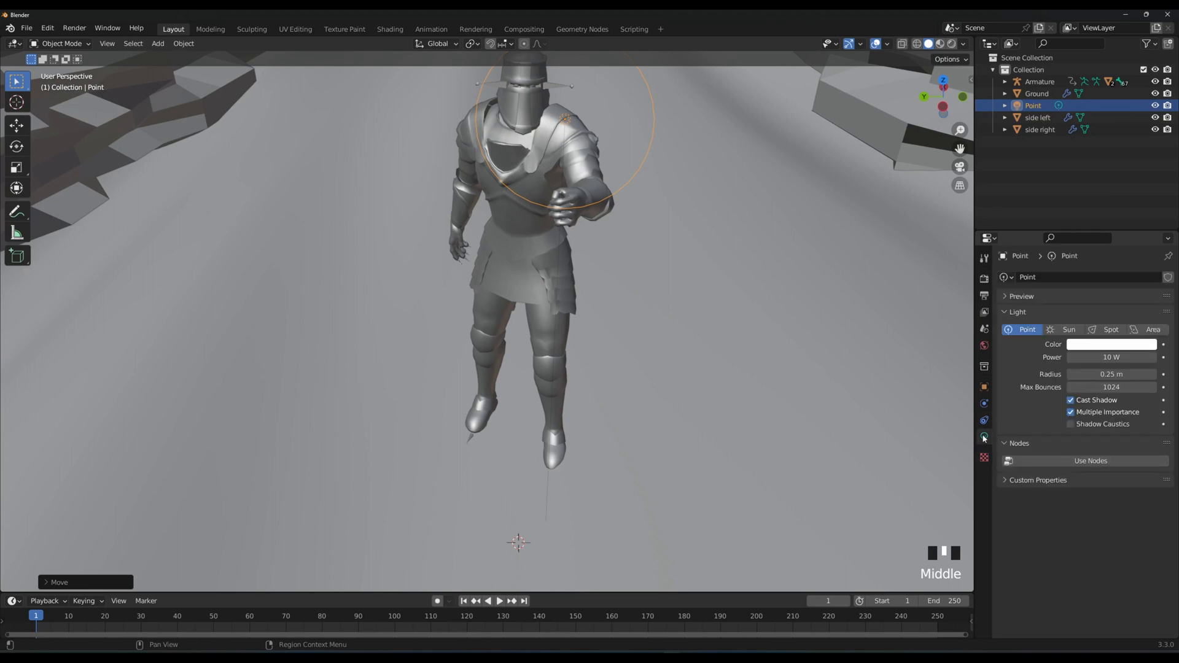
pyautogui.click(1108, 345)
pyautogui.click(1100, 248)
pyautogui.moveTo(1098, 244); pyautogui.dragTo(1089, 253)
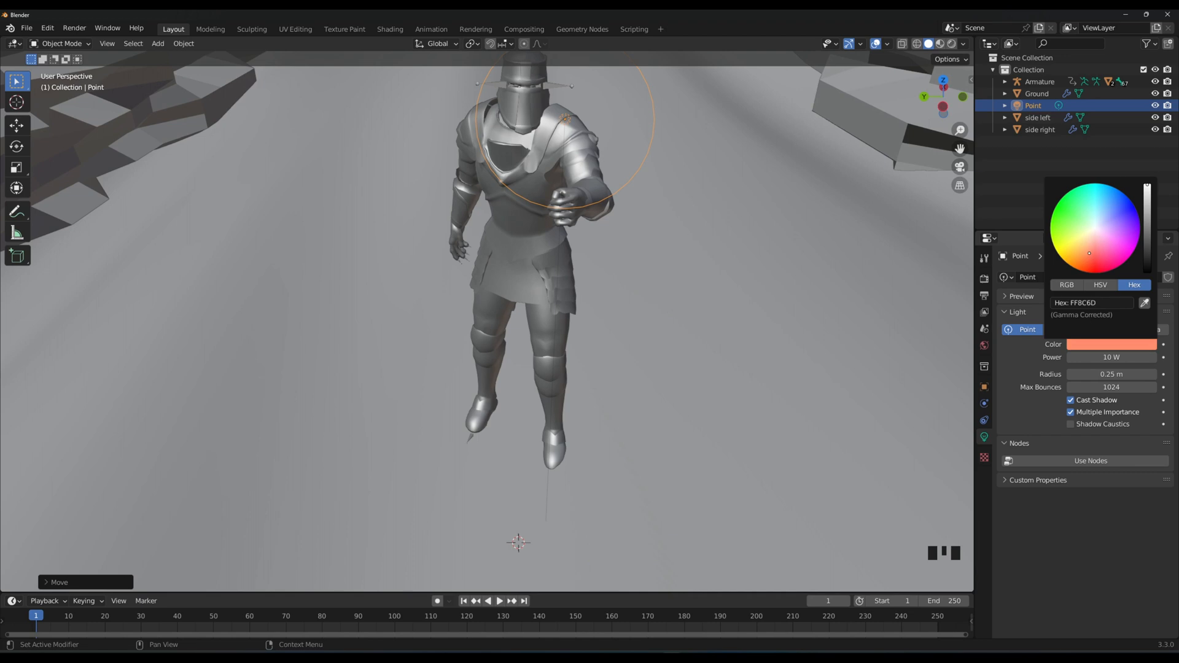
# Set the point light's power to 1200 W and its radius to 0.2 m.
pyautogui.click(1099, 358)
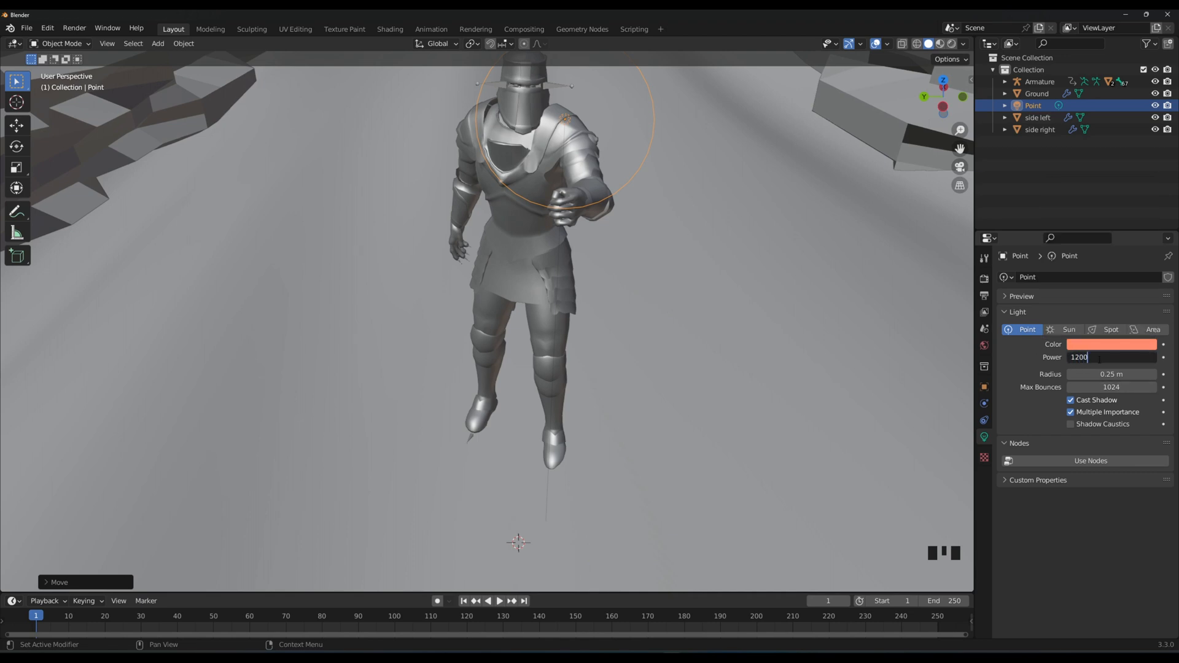
pyautogui.press('Return')
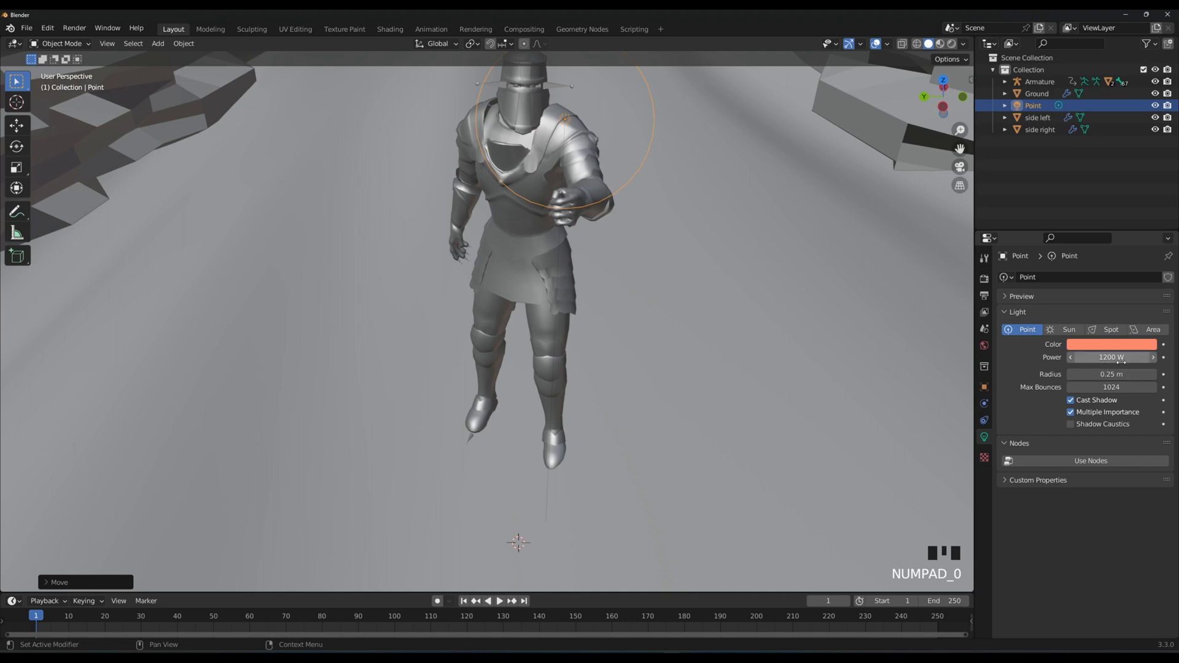
pyautogui.moveTo(1121, 376); pyautogui.dragTo(1115, 376)
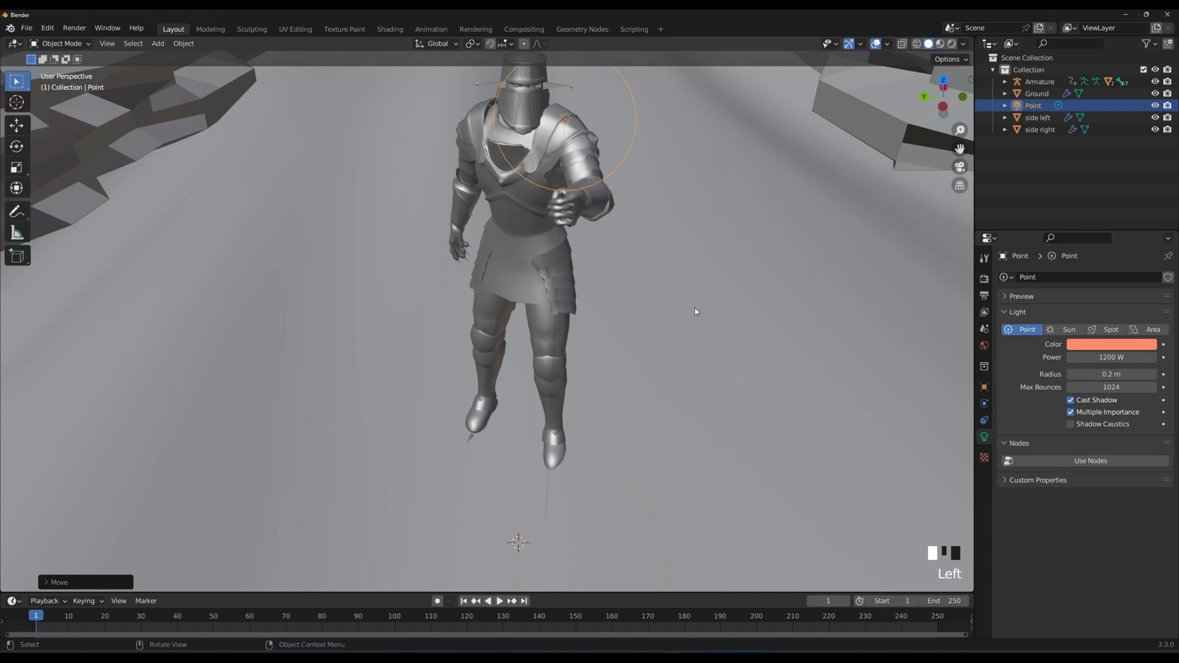
# Switch the viewport to rendered shading and inspect the lit canyon from behind the knight.
pyautogui.click(951, 44)
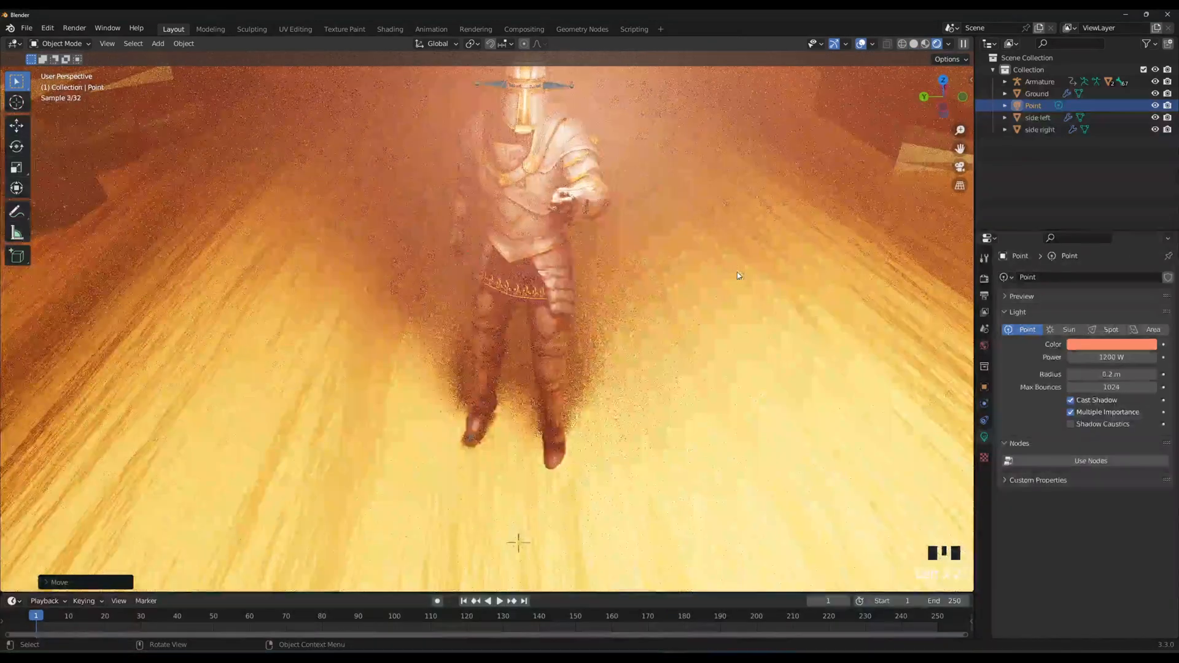
pyautogui.scroll(3, 646, 265)
pyautogui.scroll(-3, 647, 250)
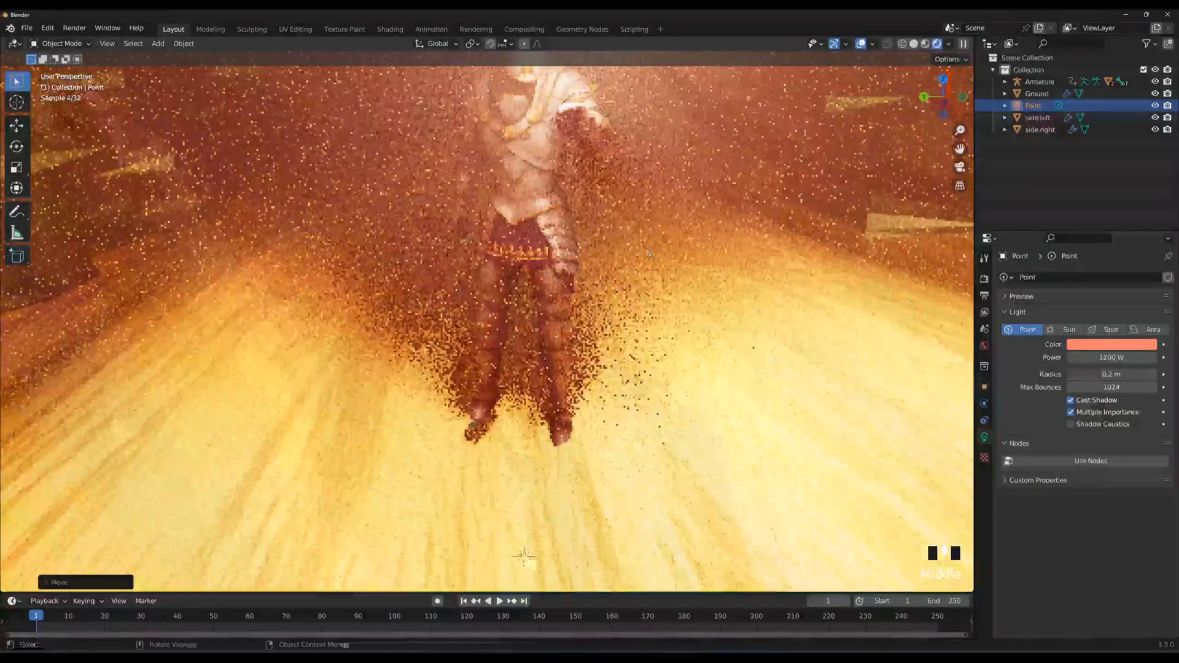
pyautogui.scroll(-2, 647, 248)
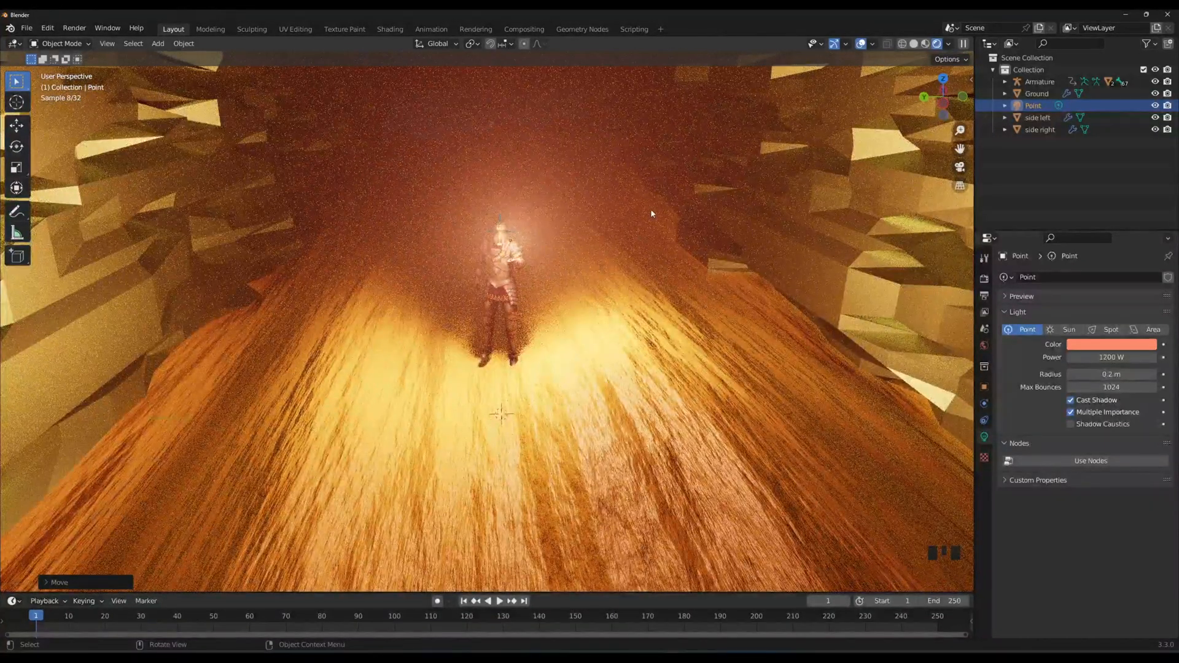
pyautogui.moveTo(652, 214); pyautogui.dragTo(367, 215, button='middle')
pyautogui.scroll(-7, 617, 213)
pyautogui.moveTo(617, 212); pyautogui.dragTo(535, 241, button='middle')
pyautogui.scroll(3, 529, 244)
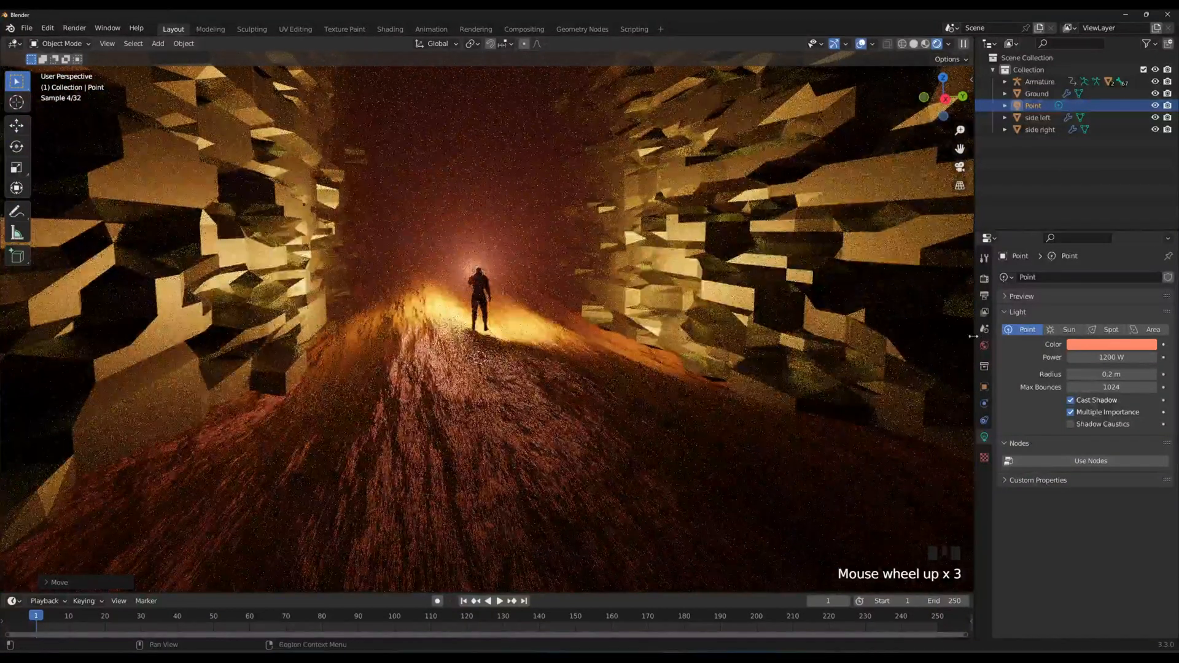
# Enable denoising for the Cycles viewport sampling and check the knight and canyon walls.
pyautogui.click(984, 280)
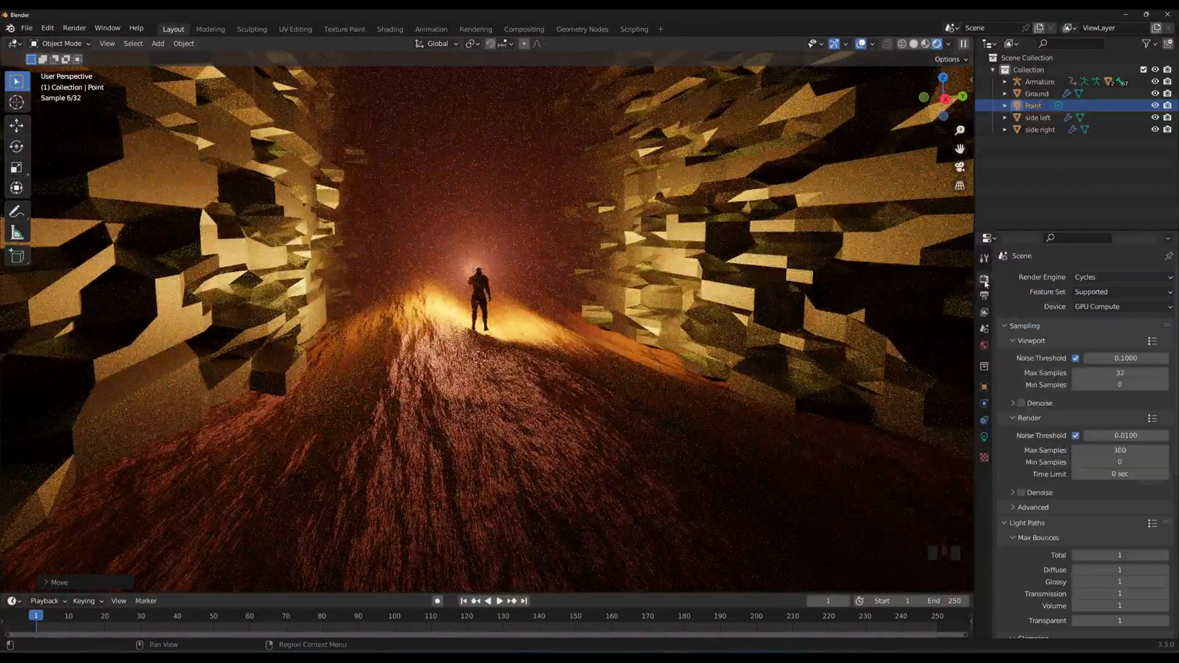
pyautogui.click(1022, 403)
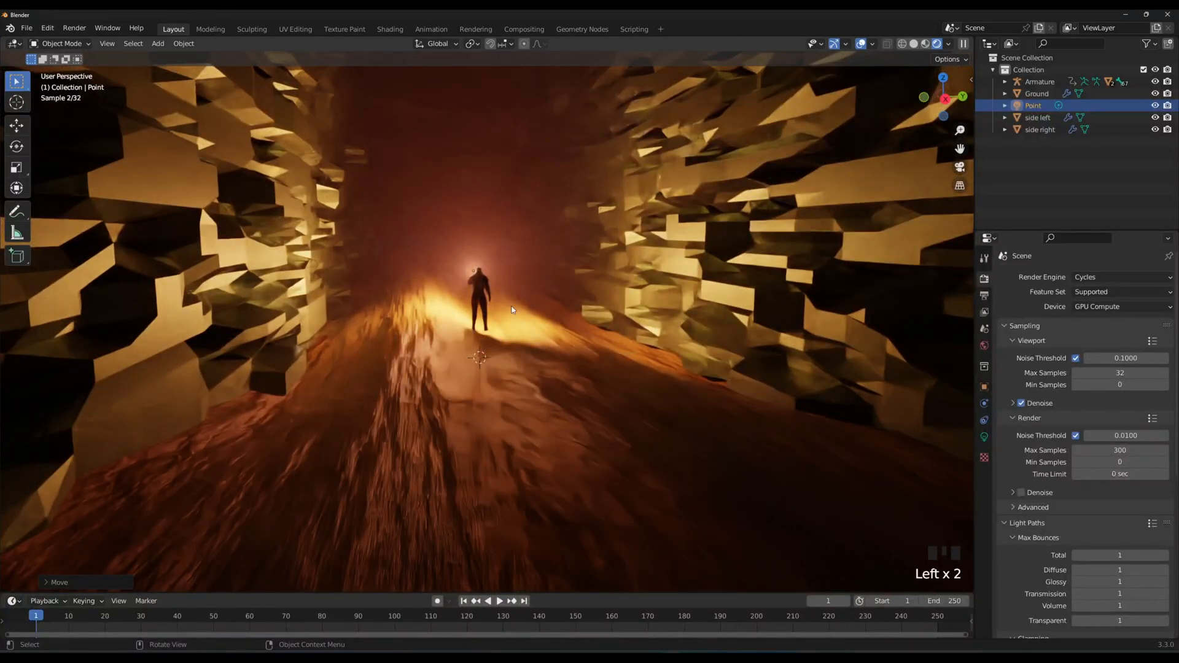
pyautogui.moveTo(513, 309)
pyautogui.mouseDown(button='middle')
pyautogui.moveTo(507, 300)
pyautogui.moveTo(504, 310)
pyautogui.mouseUp(button='middle')
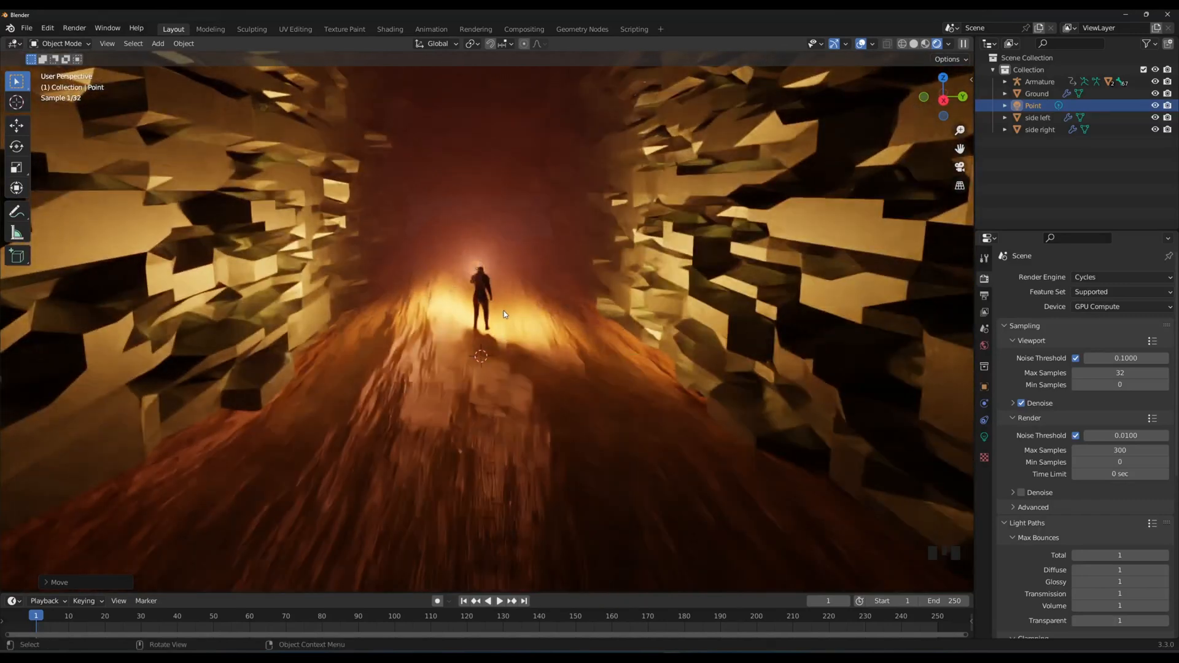
pyautogui.scroll(2, 532, 316)
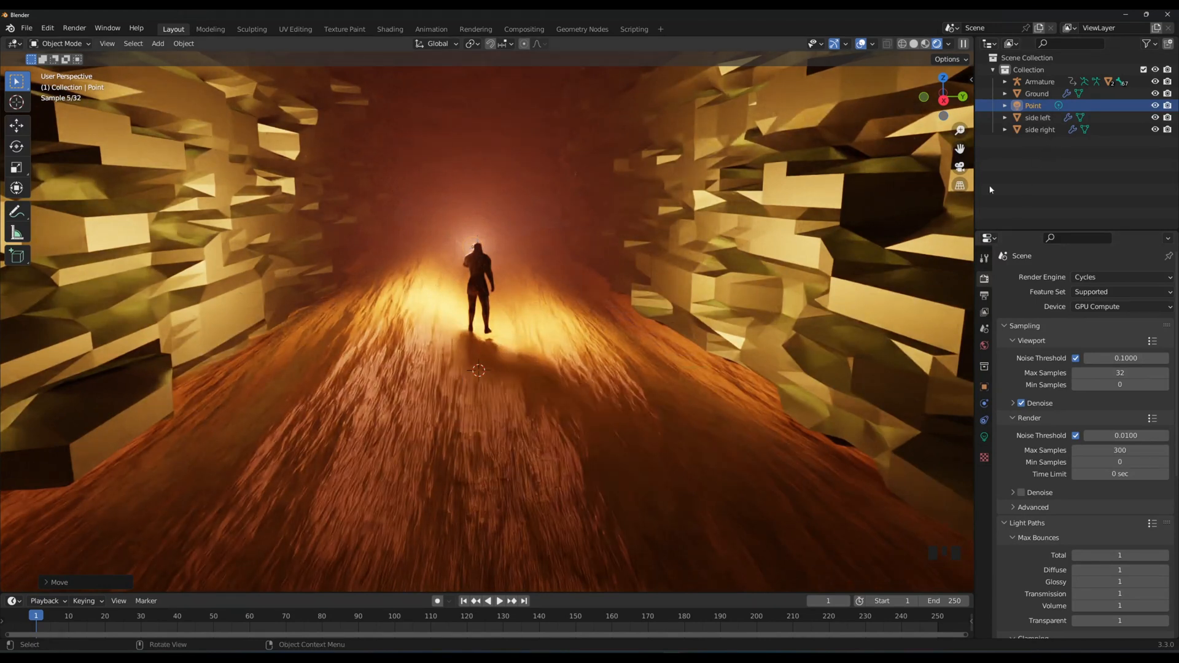
# Add an area light and raise it about 6 m along the global Z axis above the canyon floor.
pyautogui.click(1061, 195)
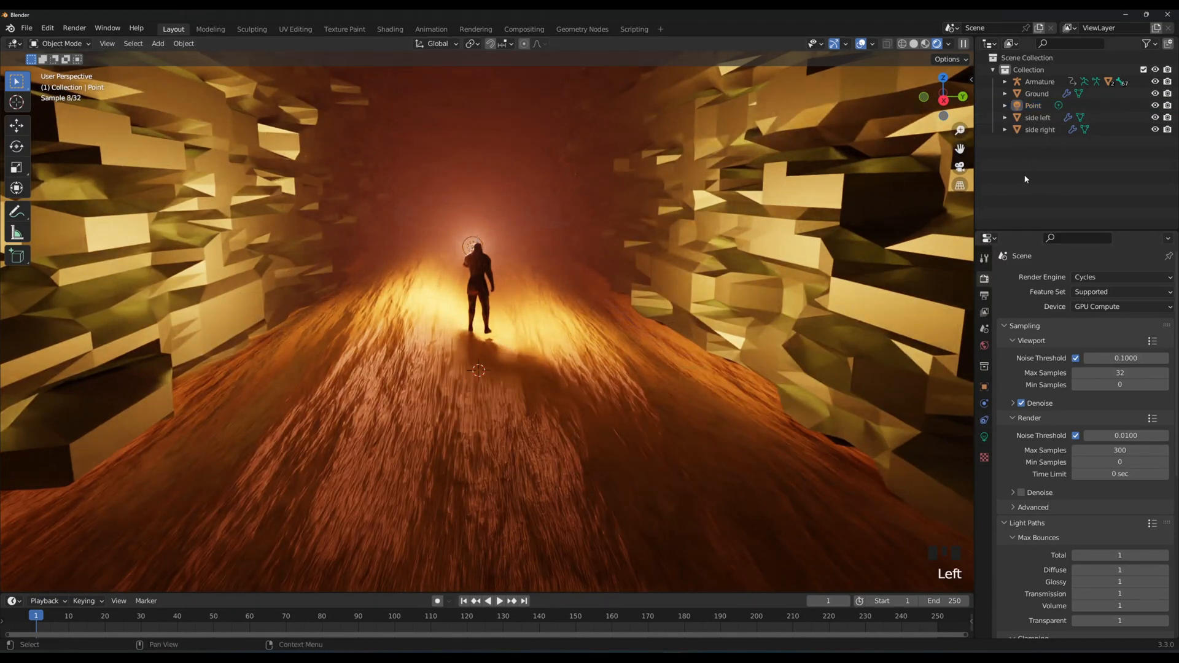
pyautogui.hotkey('shift', 'a')
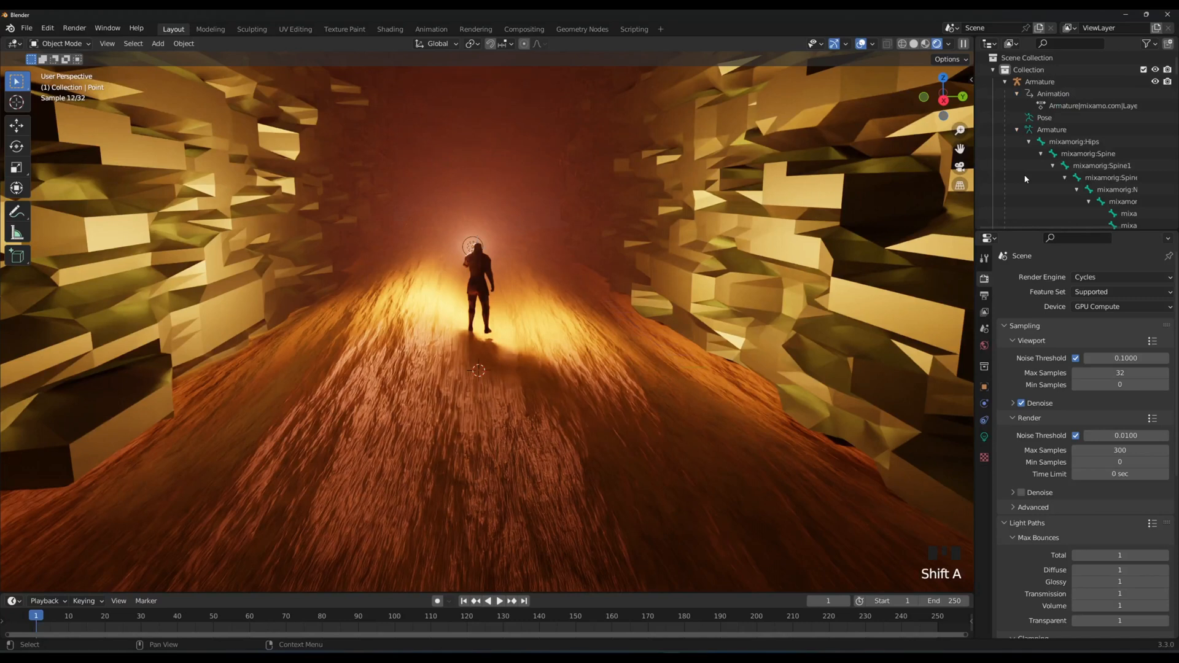
pyautogui.click(1006, 82)
pyautogui.hotkey('shift', 'a')
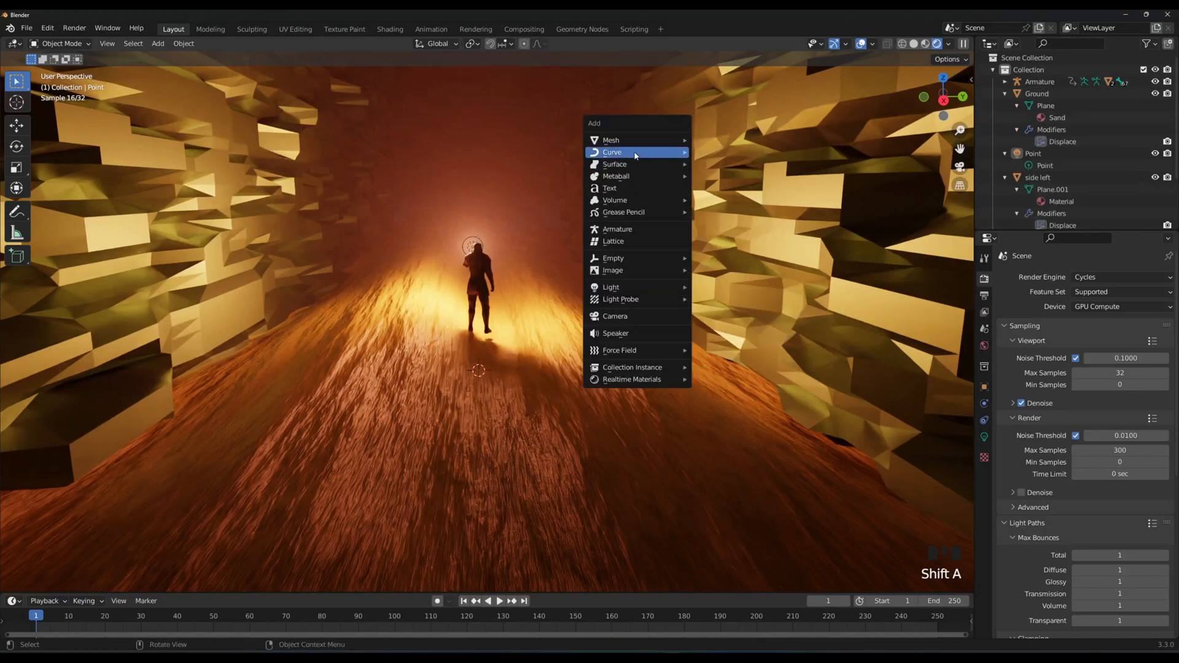
pyautogui.moveTo(634, 293)
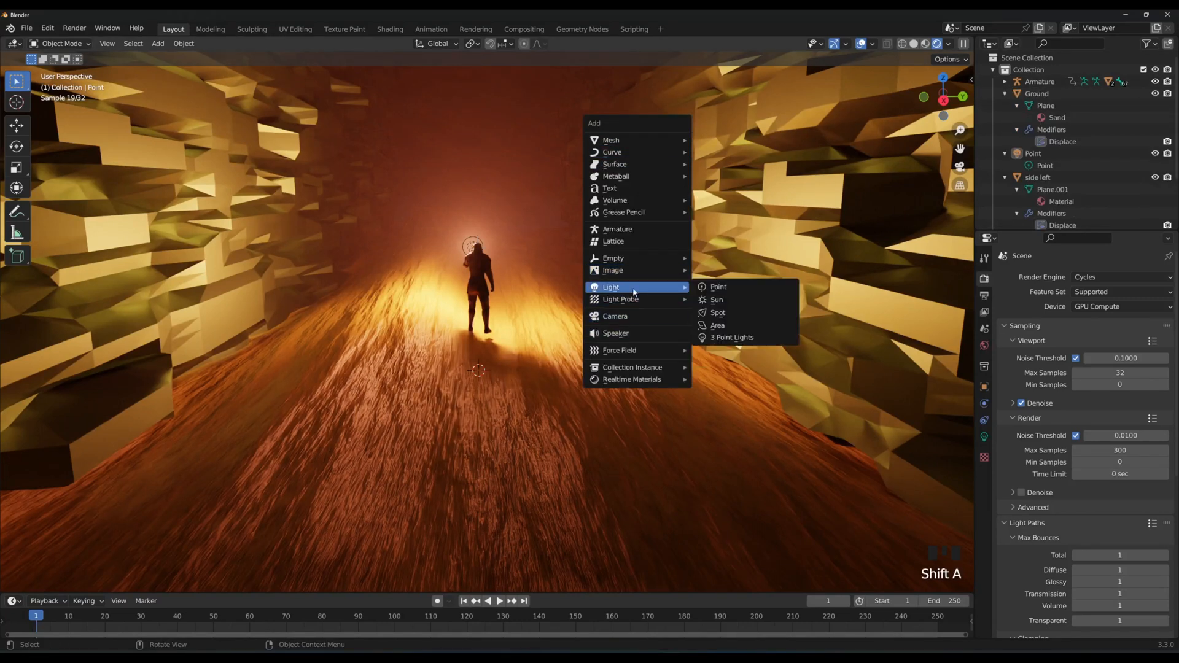
pyautogui.click(717, 325)
pyautogui.press('g')
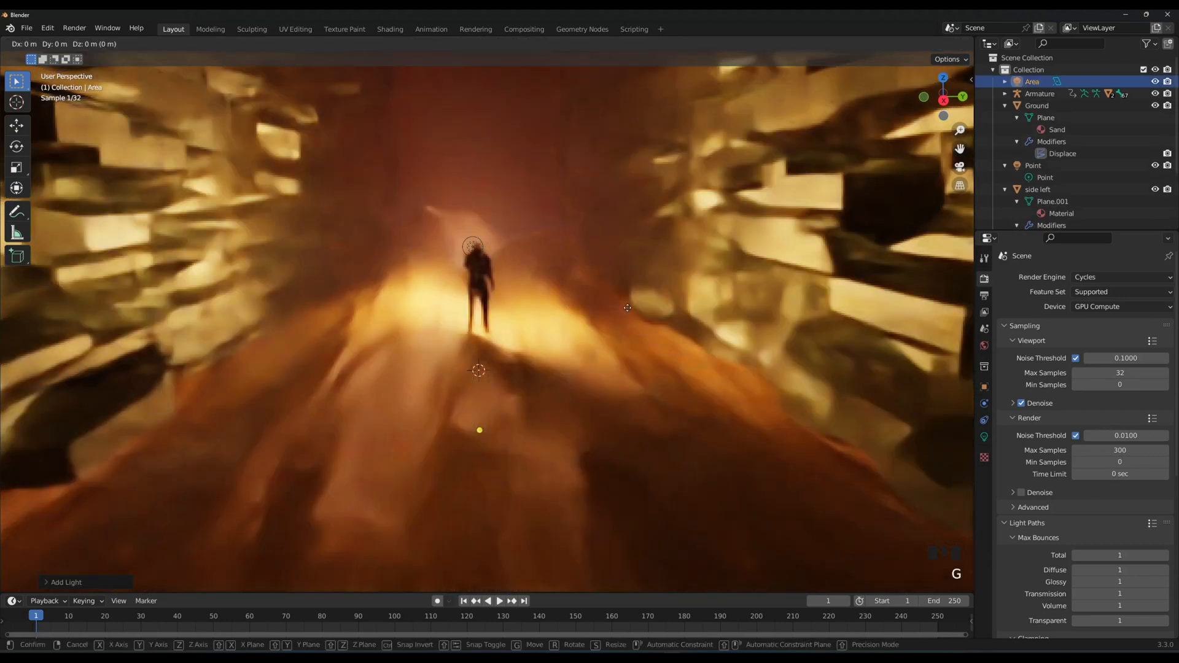
pyautogui.press('z')
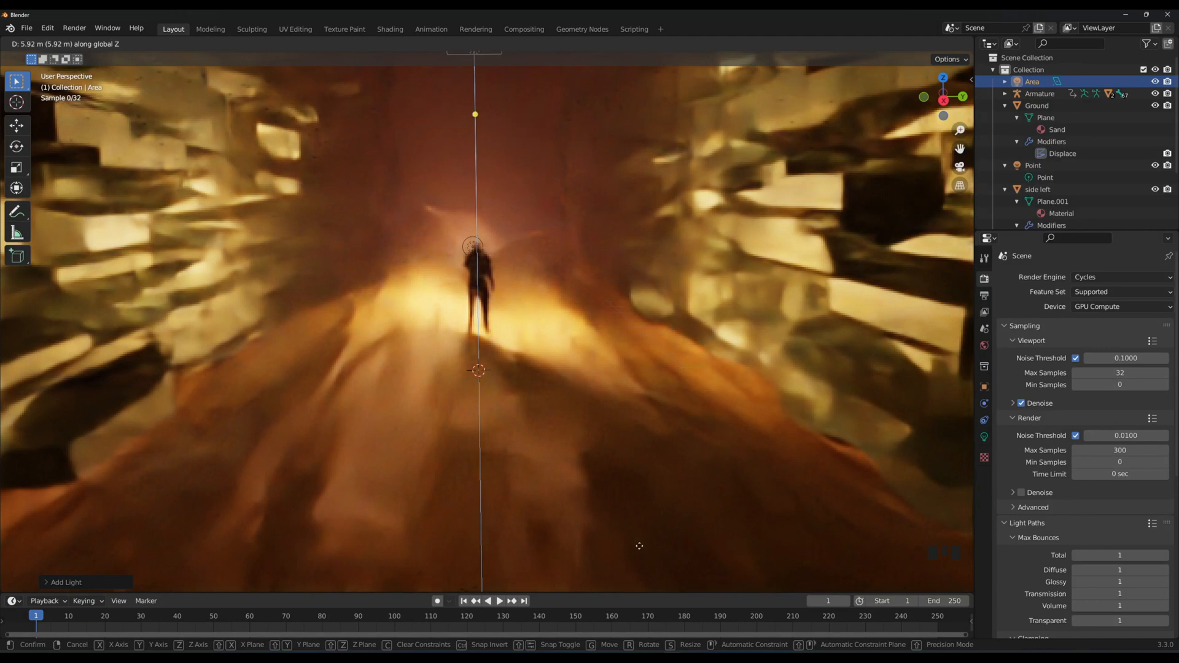
pyautogui.click(649, 490)
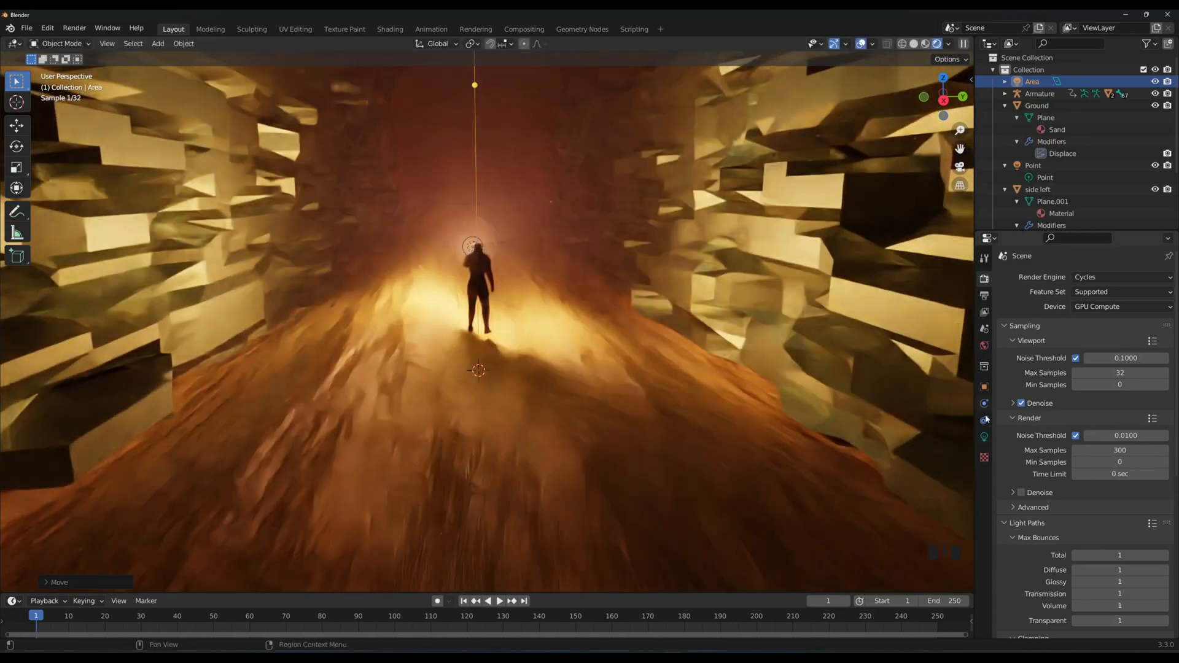
# Set the area light's power to 10000 W.
pyautogui.click(985, 437)
pyautogui.doubleClick(1112, 357)
pyautogui.write('1')
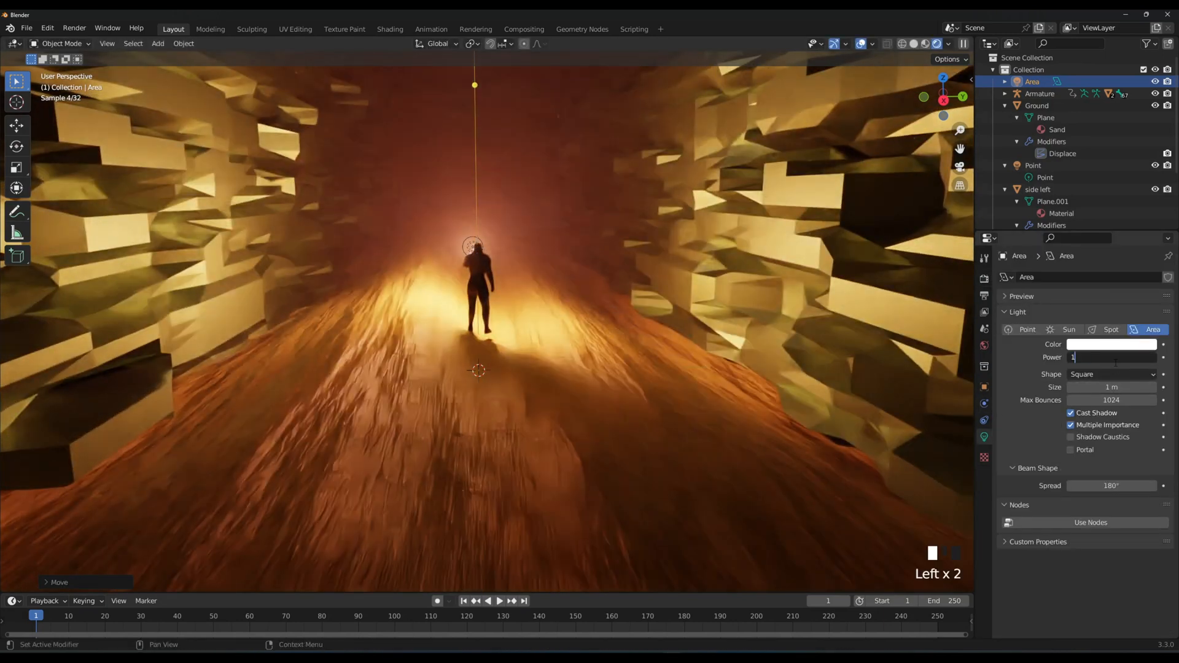
pyautogui.write('0000')
pyautogui.press('Return')
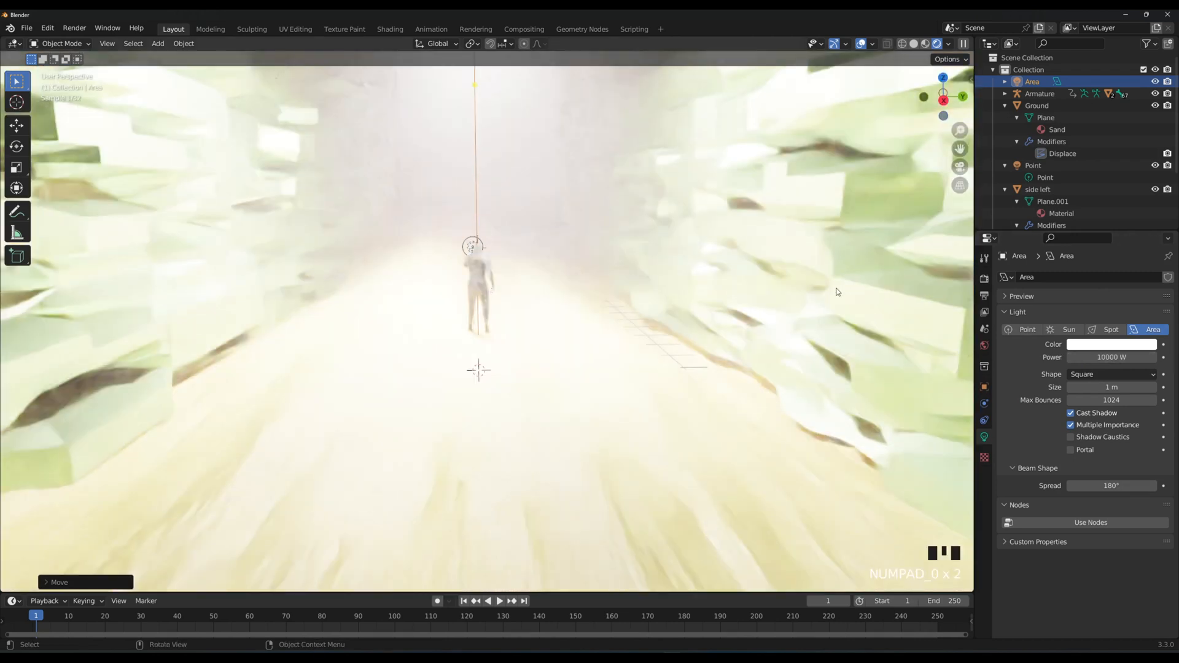
# Reduce the area light's power to 2000 W and check the lighting in the canyon.
pyautogui.click(1119, 358)
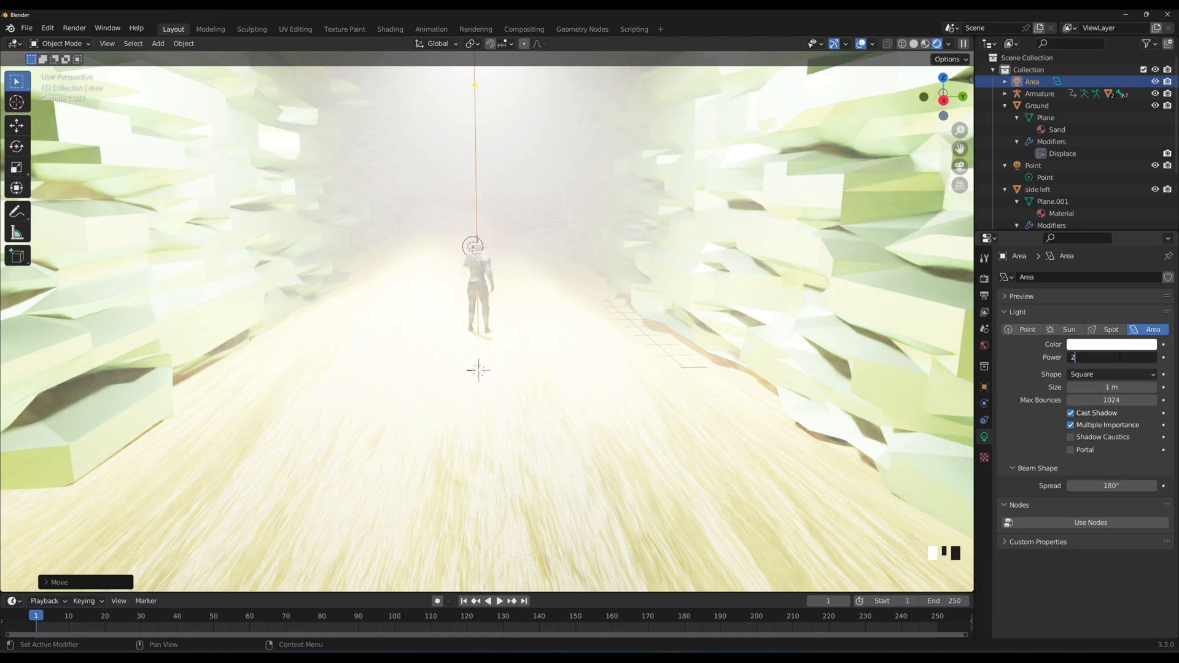
pyautogui.write('2000')
pyautogui.press('Return')
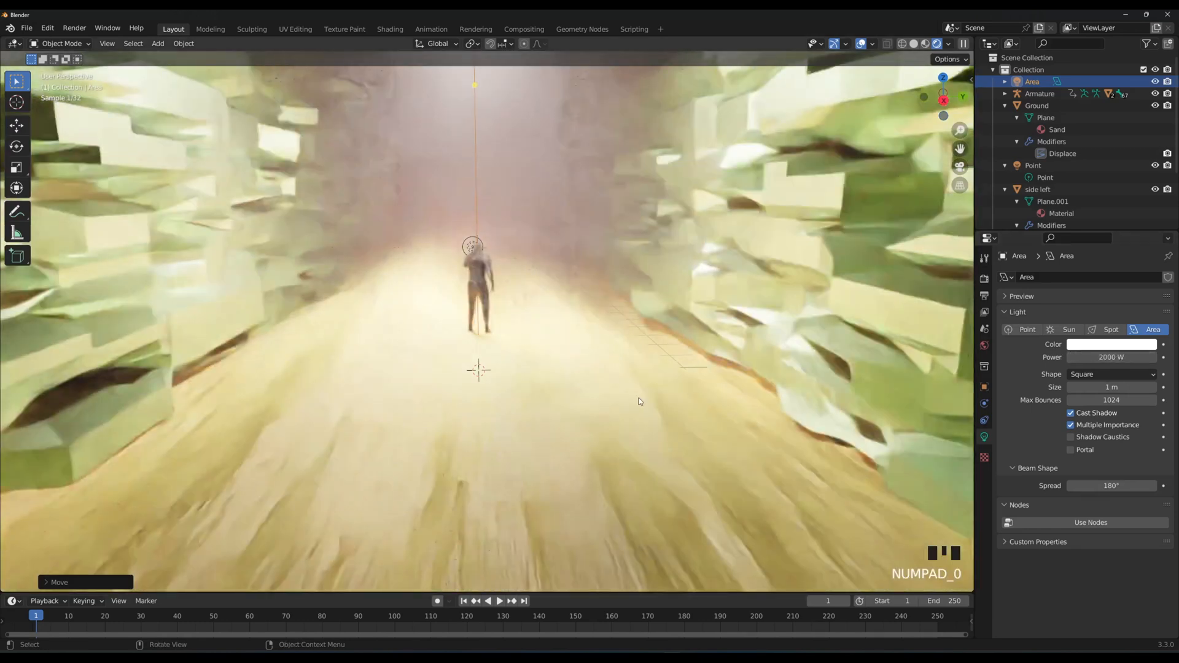
pyautogui.moveTo(525, 366); pyautogui.dragTo(533, 364, button='middle')
pyautogui.scroll(-2, 527, 356)
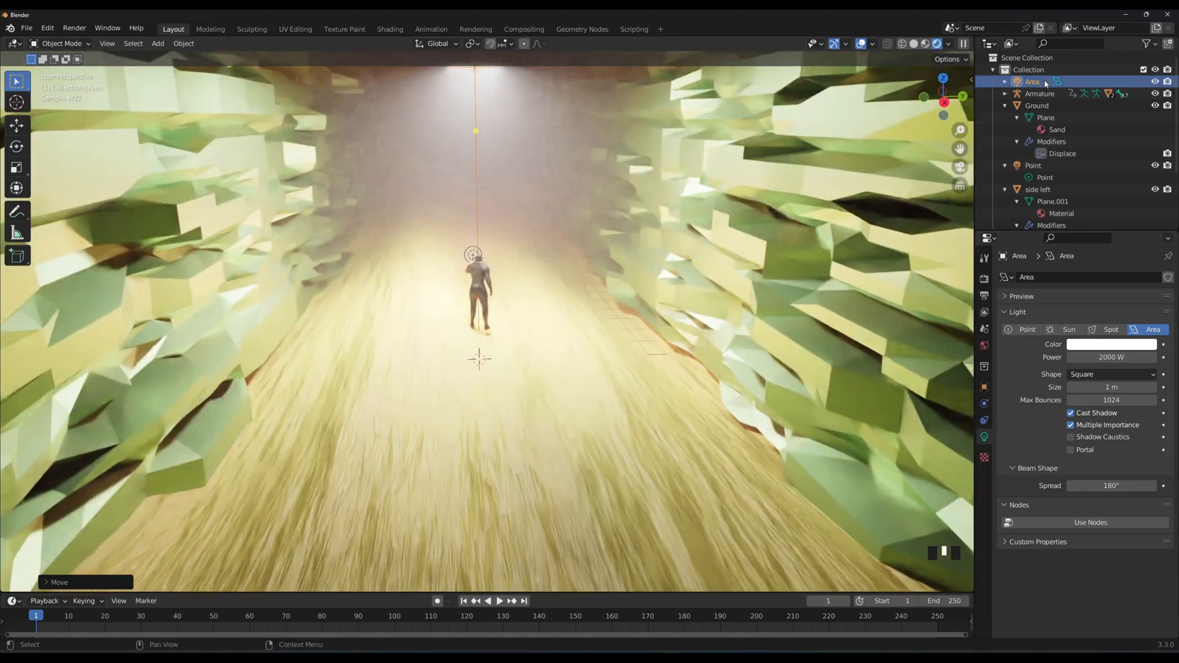
# Delete the area light and inspect the canyon lit by only the point light from low angles behind the knight.
pyautogui.press('Delete')
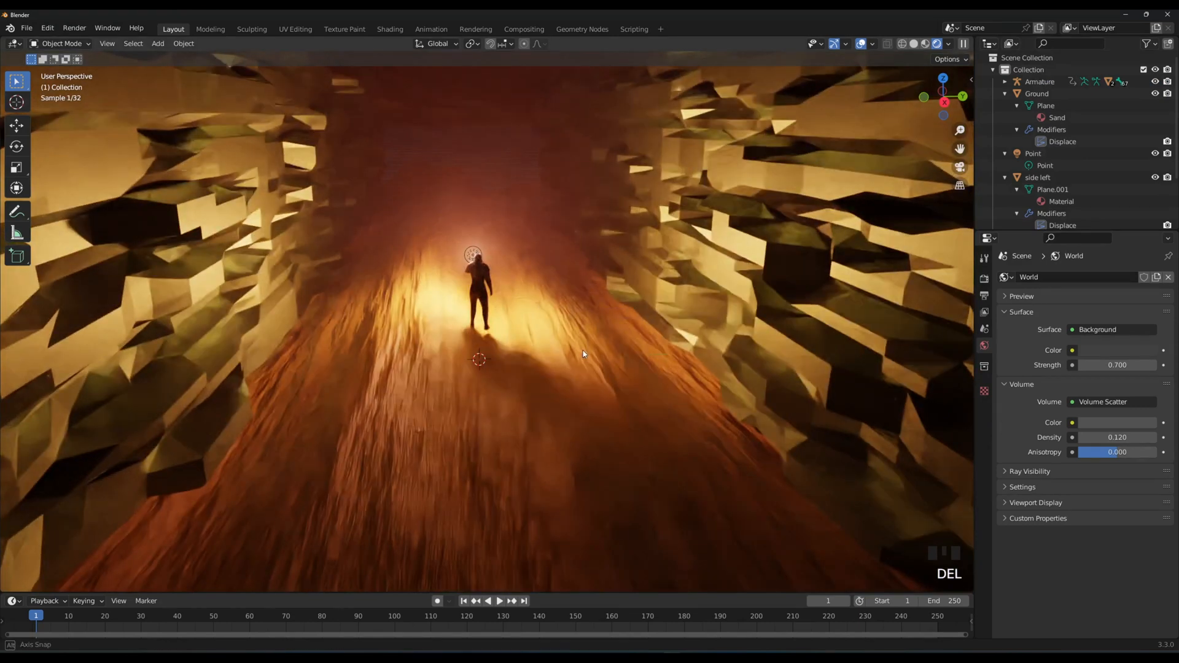
pyautogui.moveTo(582, 348); pyautogui.dragTo(726, 457, button='middle')
pyautogui.scroll(-2, 569, 340)
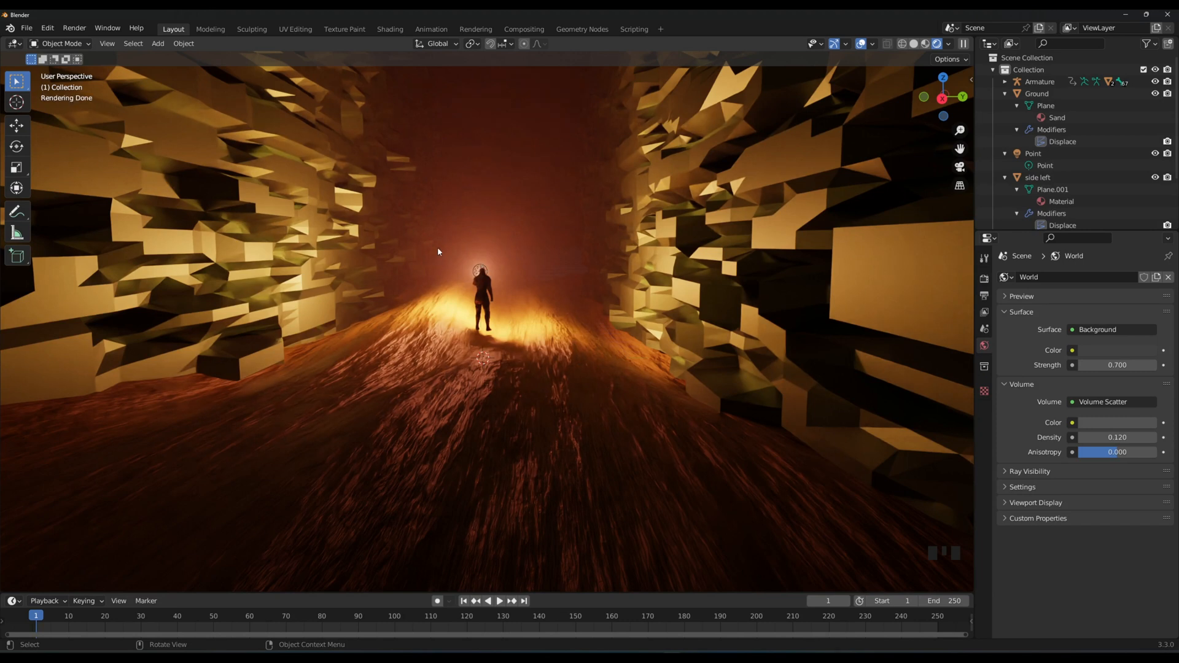
pyautogui.moveTo(290, 232); pyautogui.dragTo(450, 164, button='middle')
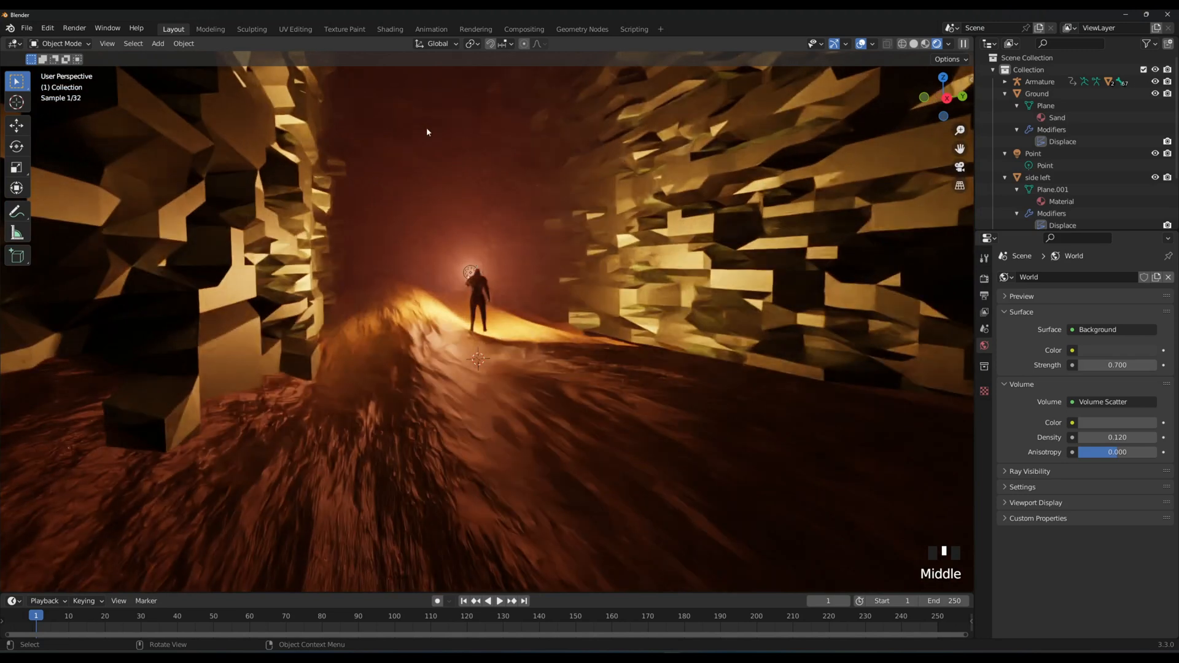
pyautogui.click(984, 278)
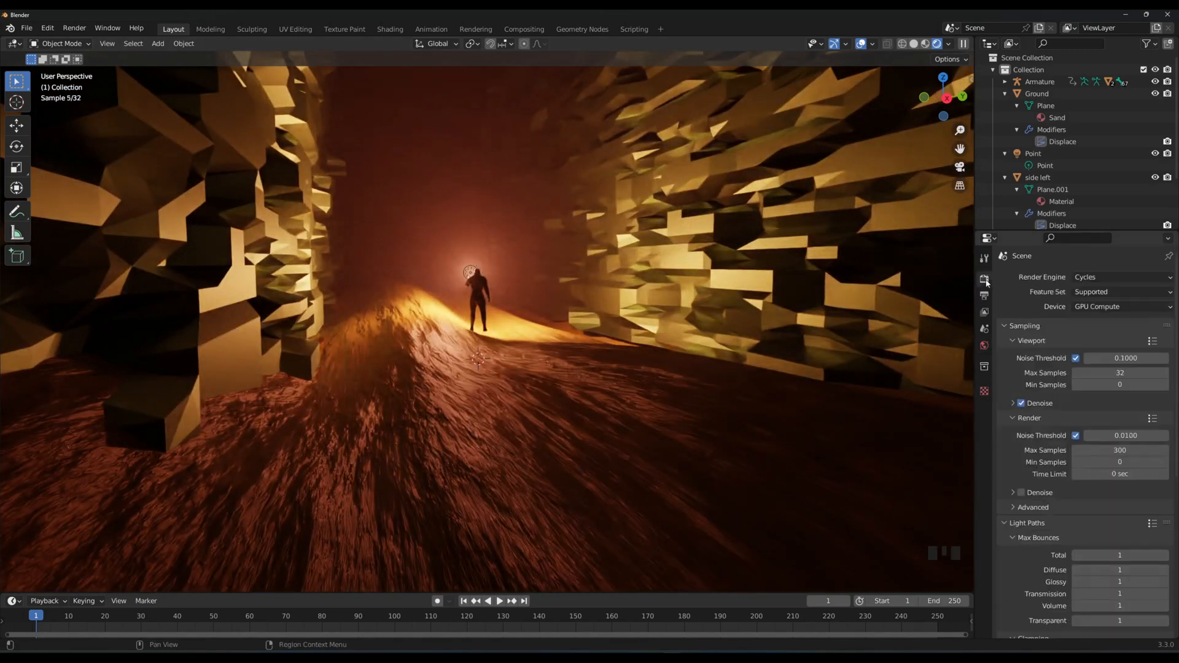
pyautogui.scroll(-10, 1050, 532)
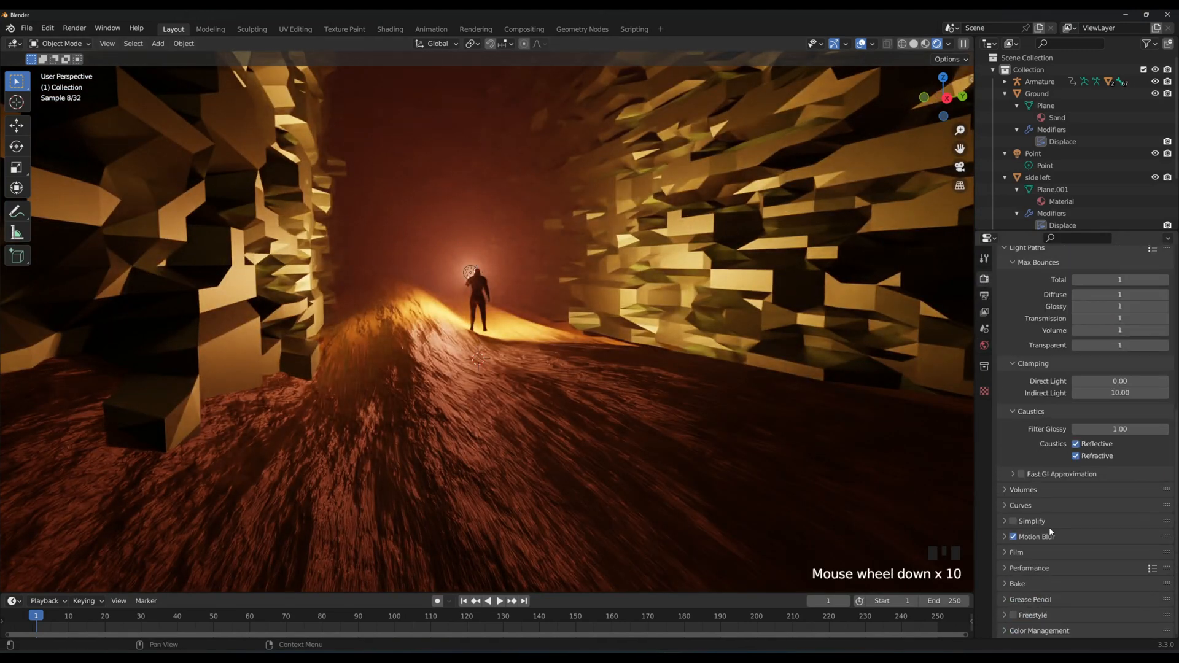
pyautogui.scroll(-16, 1050, 532)
pyautogui.scroll(15, 1050, 467)
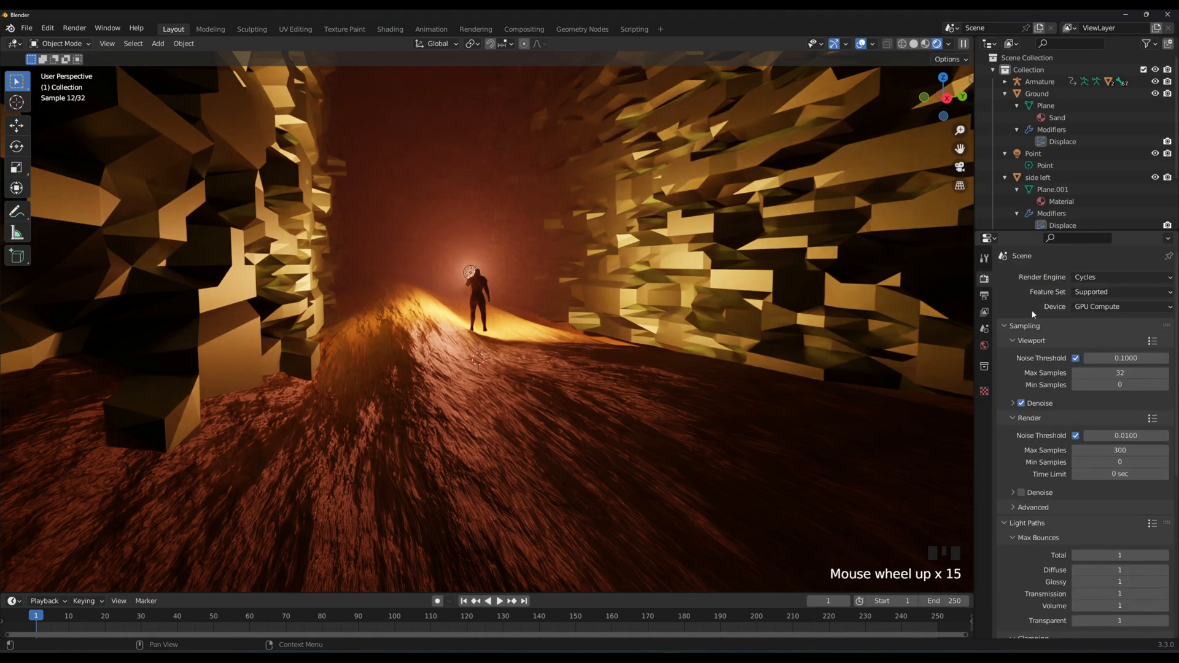
# Enable the transparent film background for the Cycles render.
pyautogui.click(986, 297)
pyautogui.scroll(-17, 1031, 435)
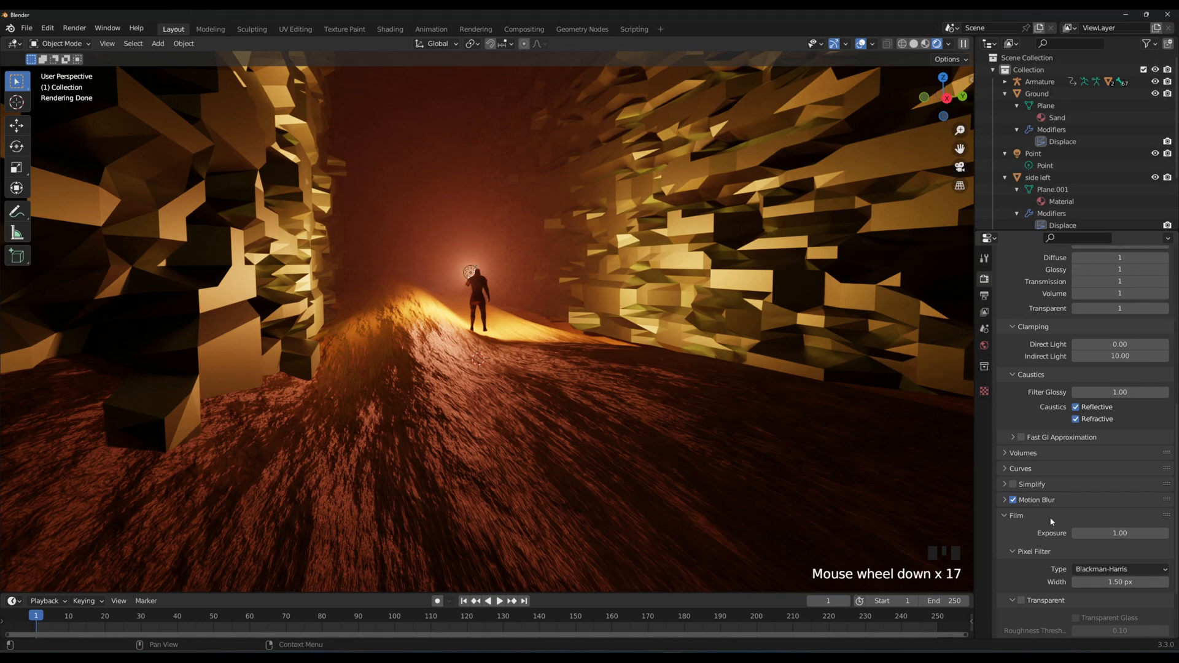
pyautogui.click(1021, 602)
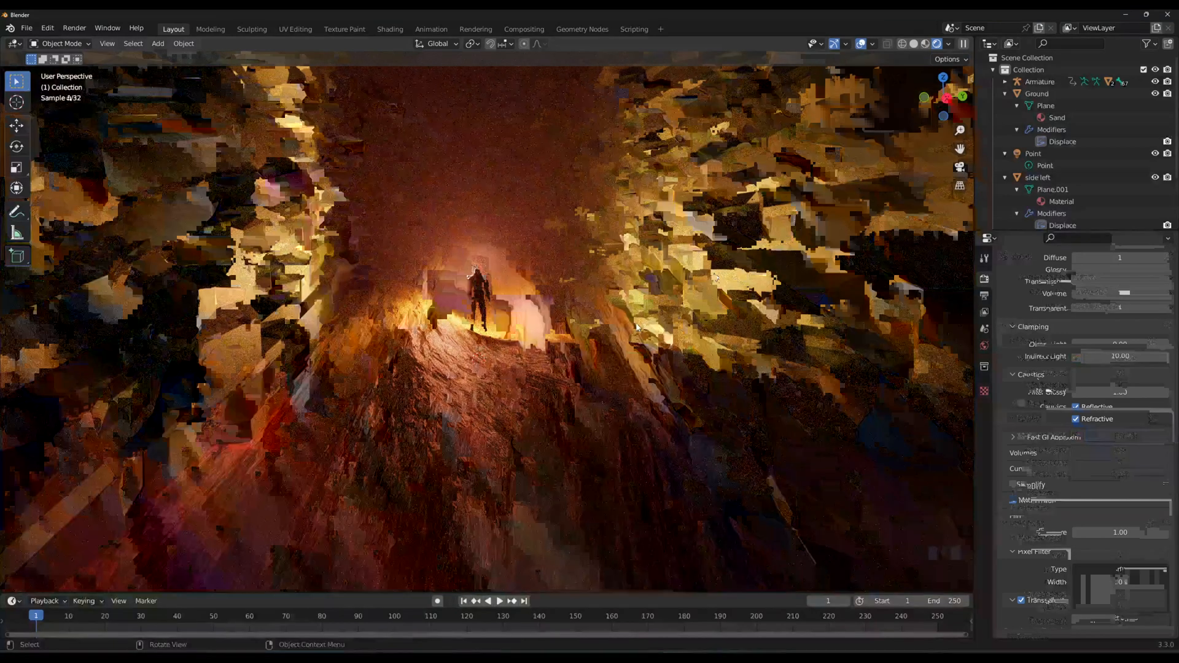
# Add a camera and align it to the current view behind the knight in the canyon.
pyautogui.hotkey('shift', 'a')
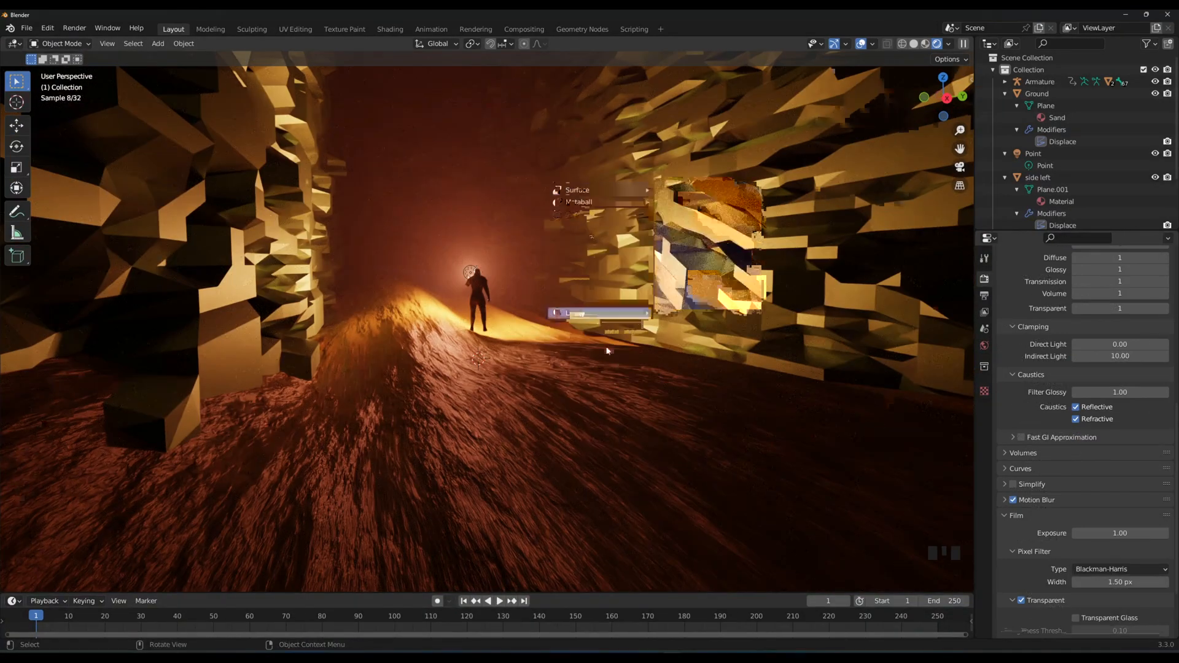
pyautogui.click(605, 336)
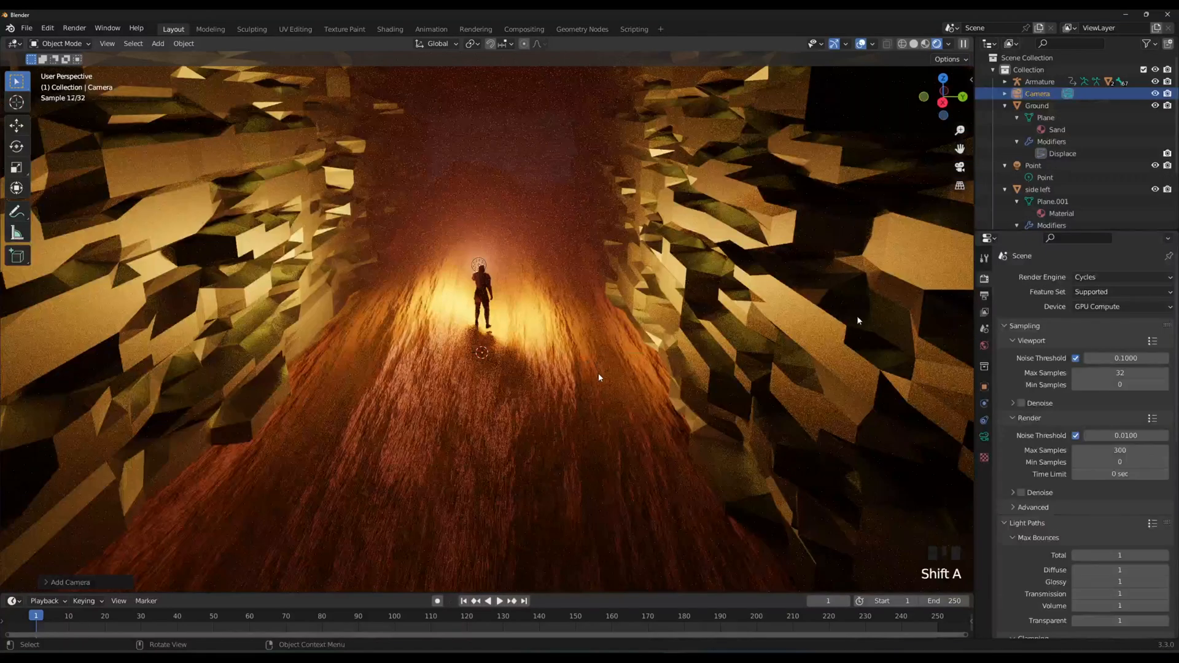
pyautogui.moveTo(600, 377)
pyautogui.mouseDown(button='middle')
pyautogui.moveTo(591, 359)
pyautogui.moveTo(595, 378)
pyautogui.mouseUp(button='middle')
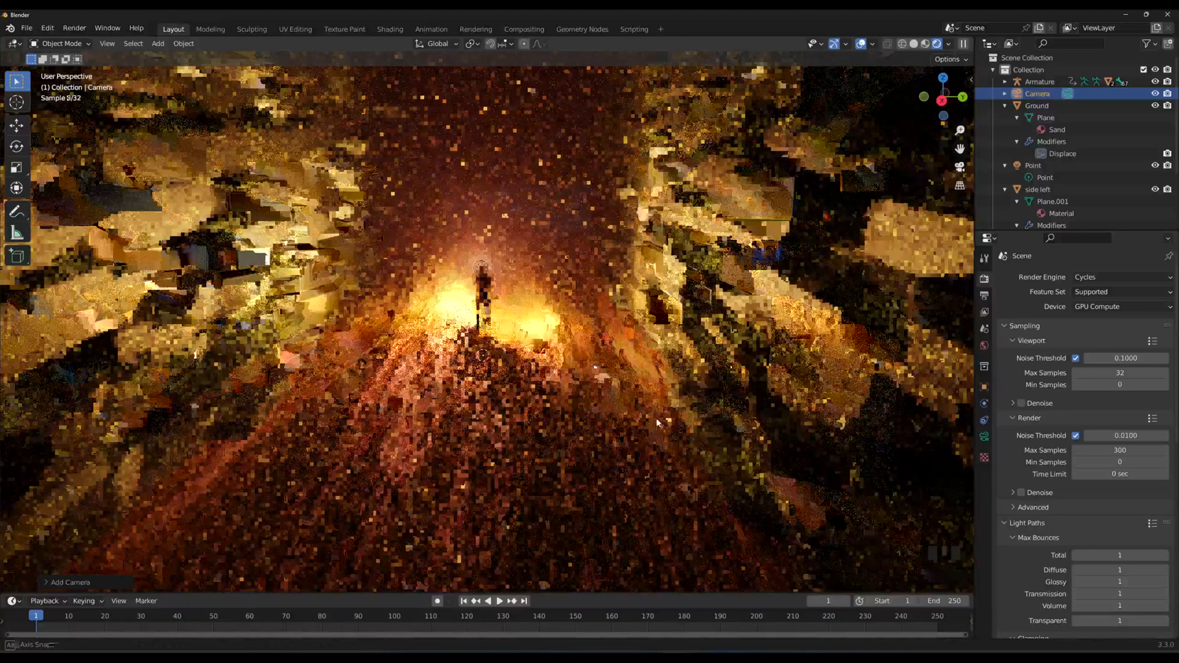
pyautogui.press('ctrl+alt+KP_0')
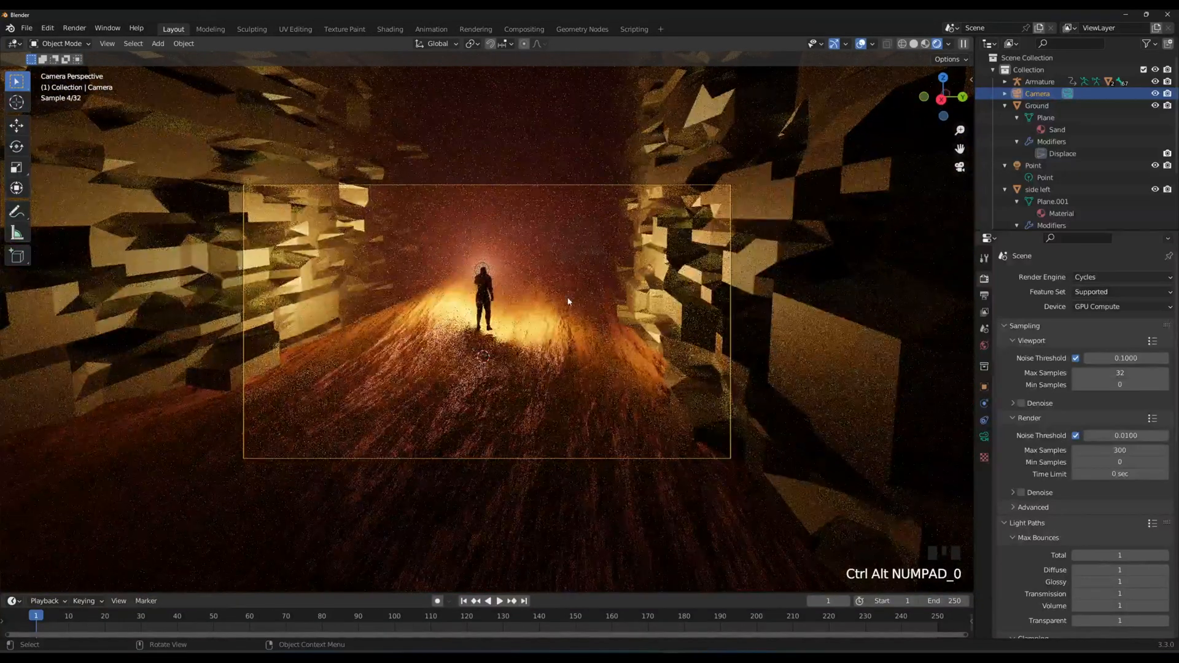
# Move the camera about 0.67 m to shift the knight off-center in the frame, and enable viewport denoising.
pyautogui.press('g')
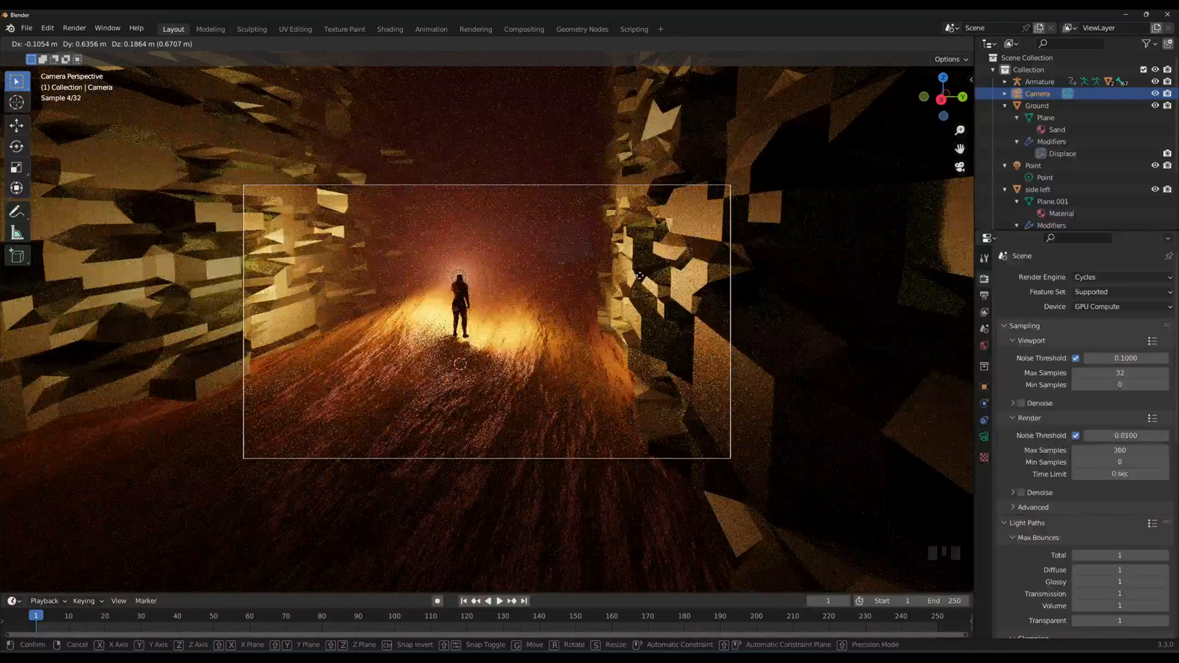
pyautogui.click(640, 276)
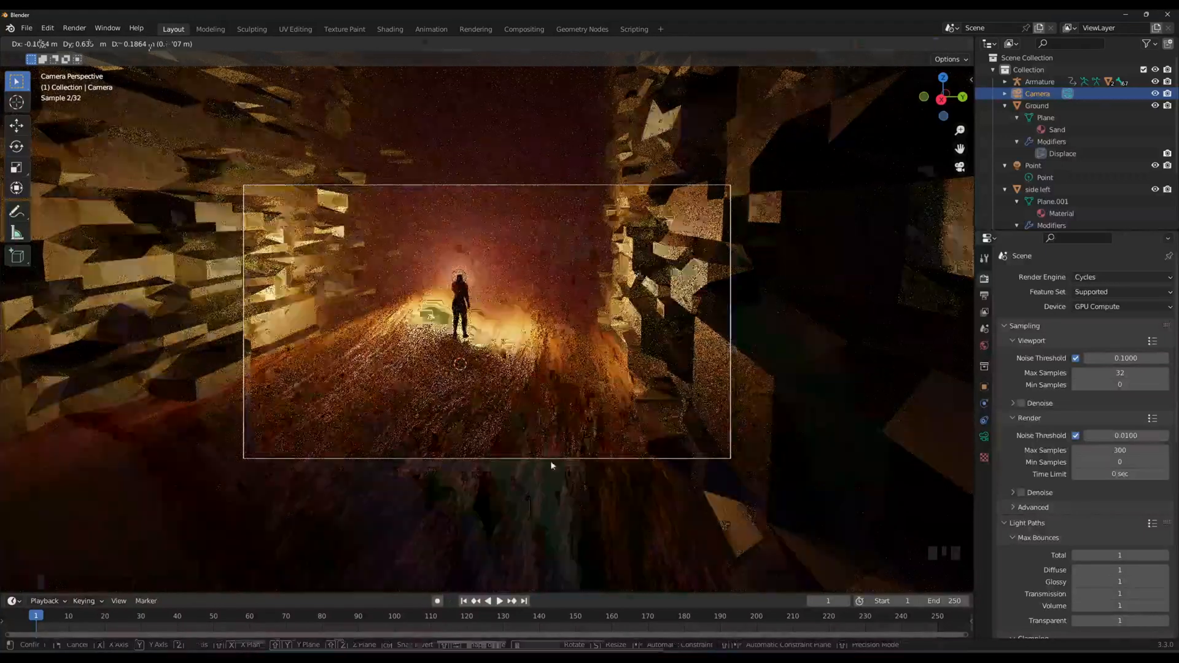
pyautogui.click(551, 465)
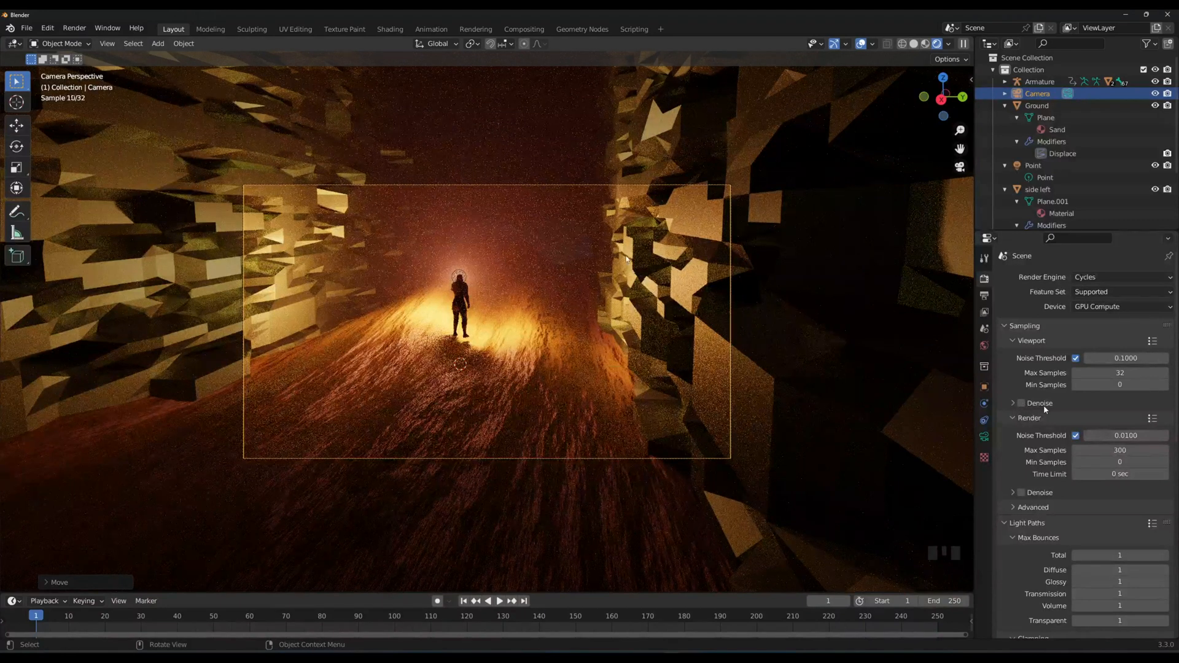
pyautogui.click(1021, 404)
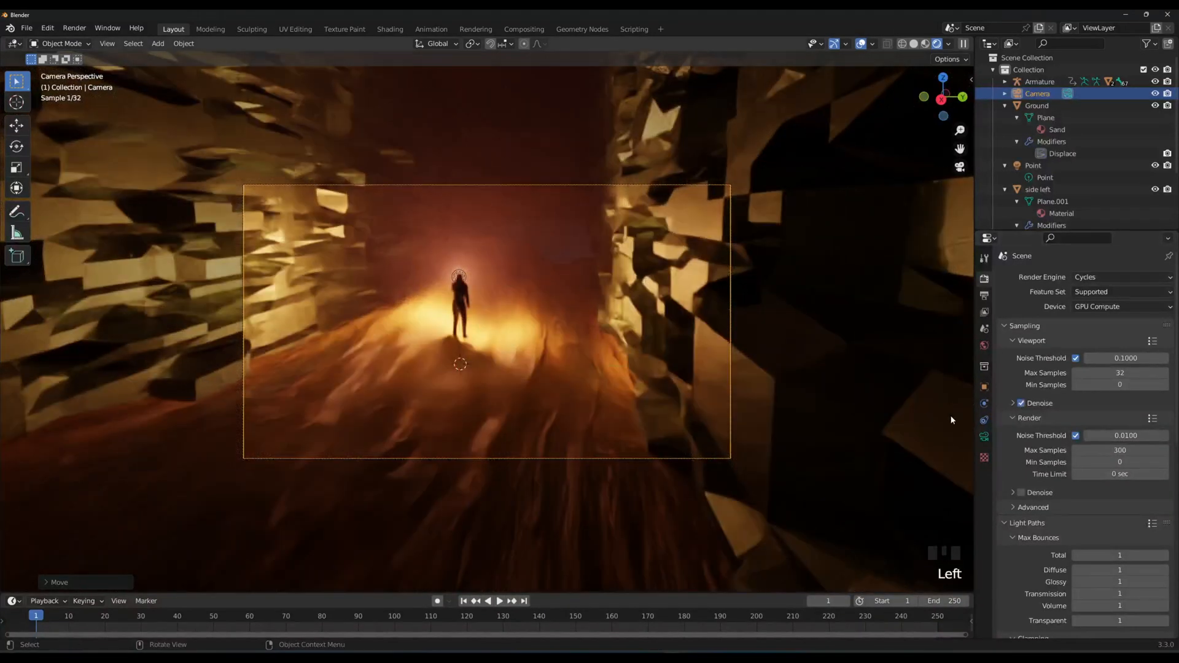
# Switch the render engine to Eevee to compare the look and return it to Cycles.
pyautogui.click(1107, 275)
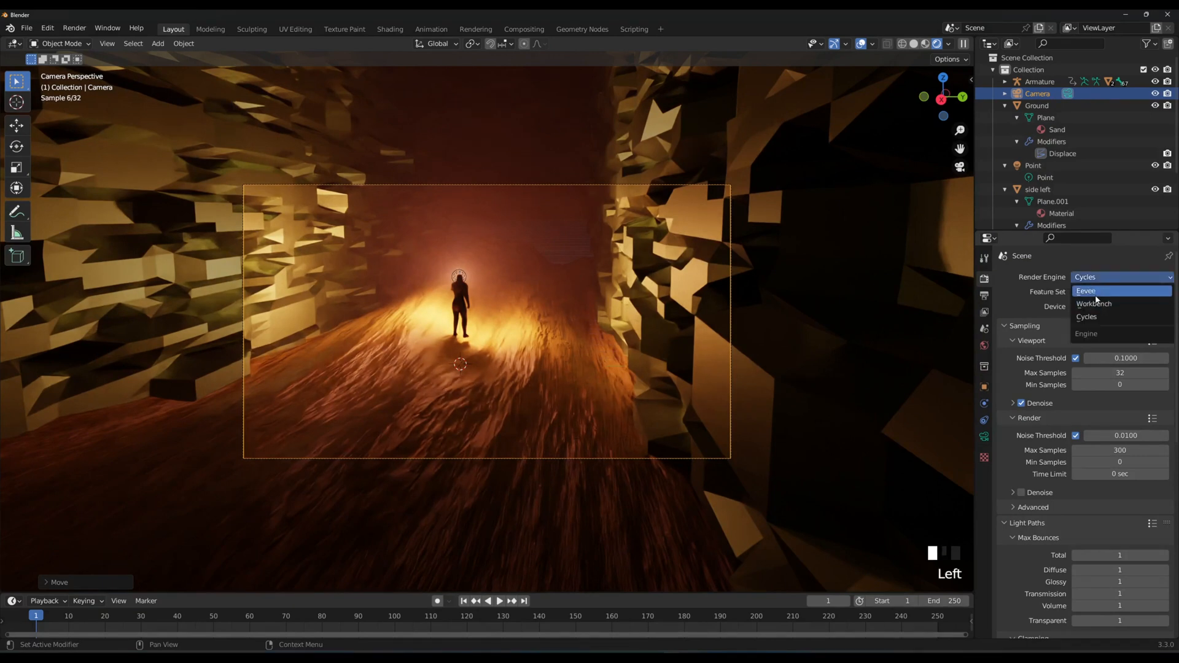
pyautogui.click(1096, 292)
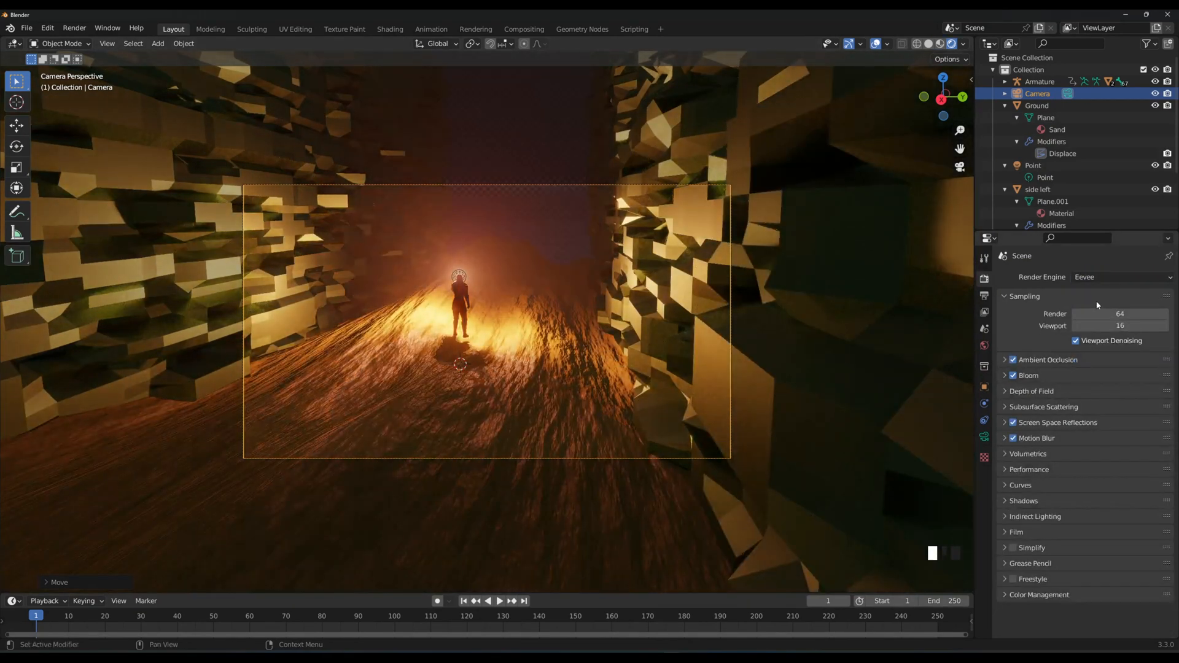
pyautogui.click(1106, 278)
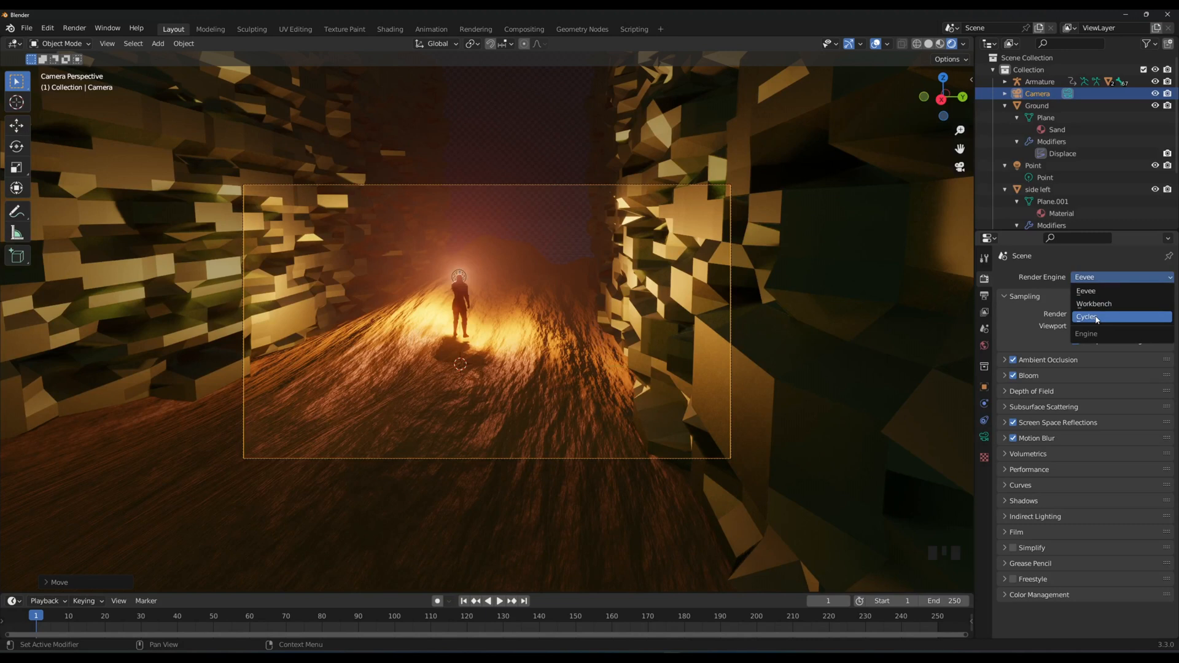
pyautogui.click(1097, 317)
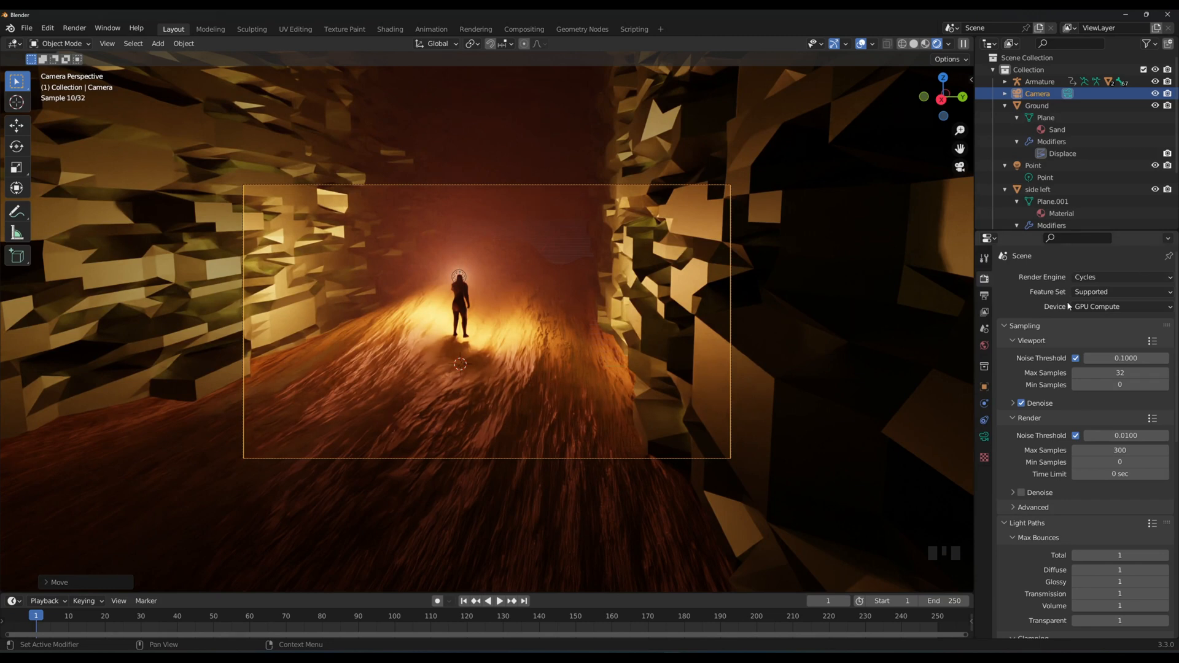
# Check the Cycles device setting and review the OptiX render devices in the system preferences.
pyautogui.click(1102, 308)
pyautogui.click(1103, 308)
pyautogui.click(47, 29)
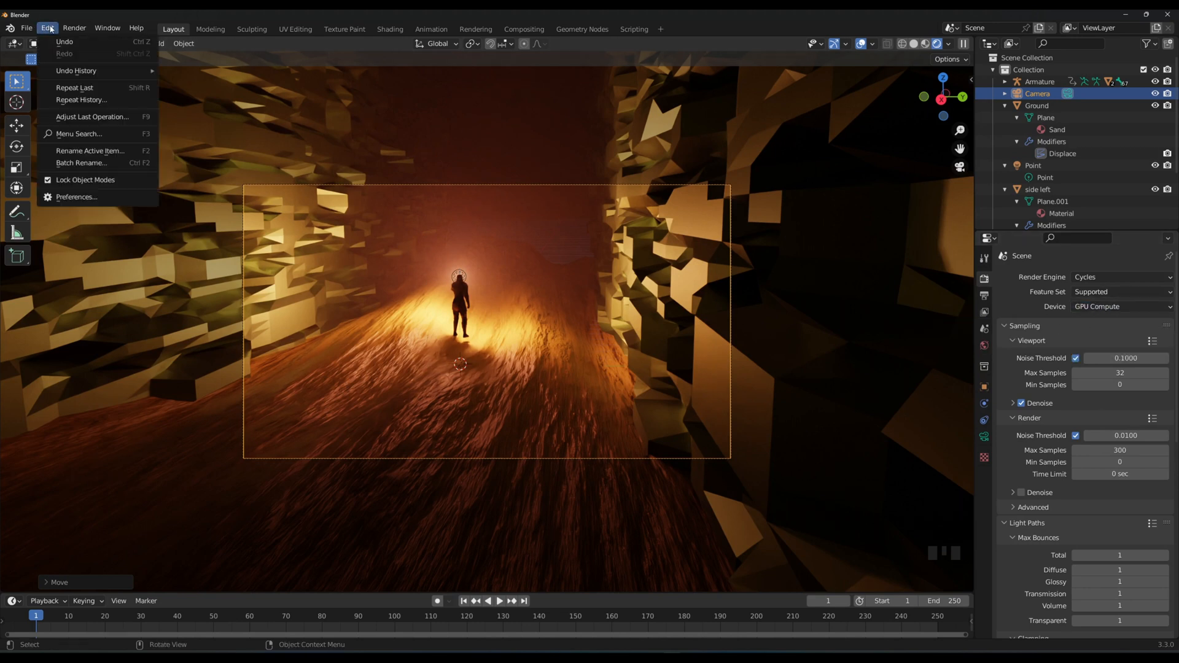
pyautogui.click(77, 197)
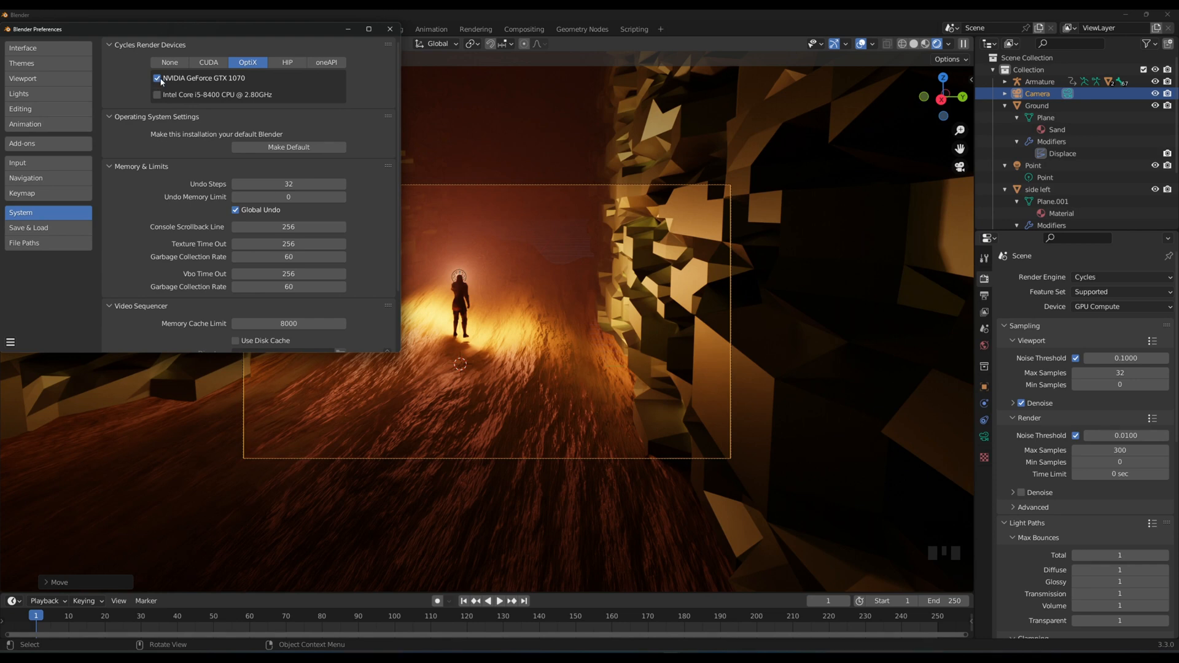
pyautogui.click(391, 30)
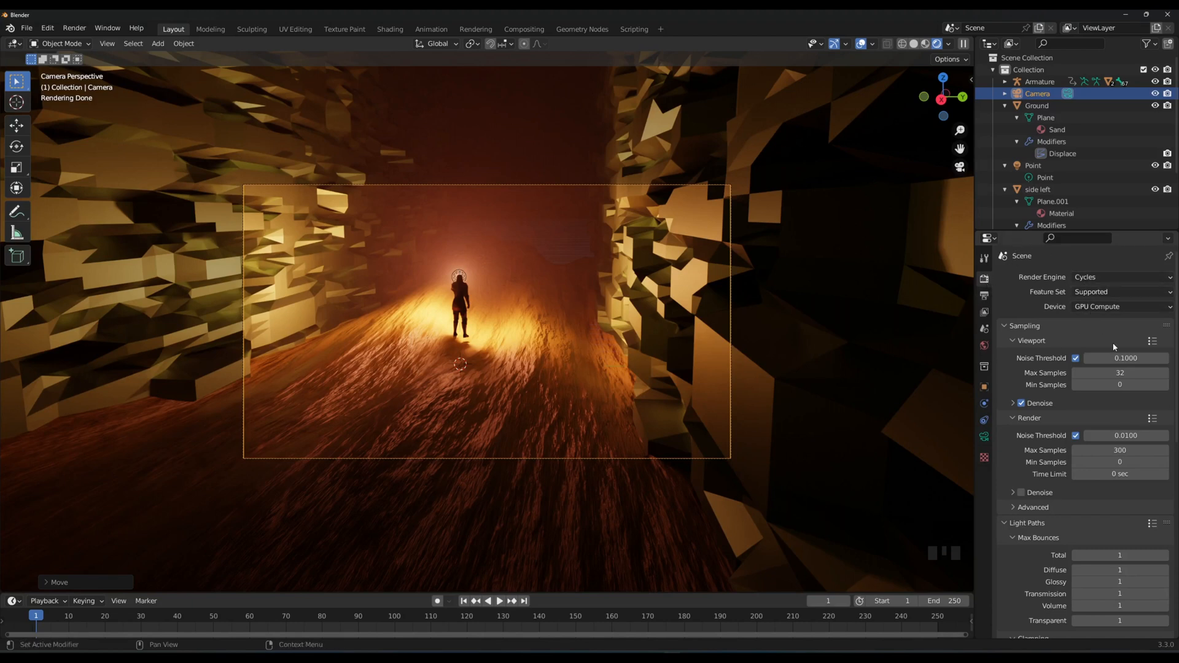
# Set the maximum render samples to 150 and leave render denoising off.
pyautogui.scroll(-2, 1114, 347)
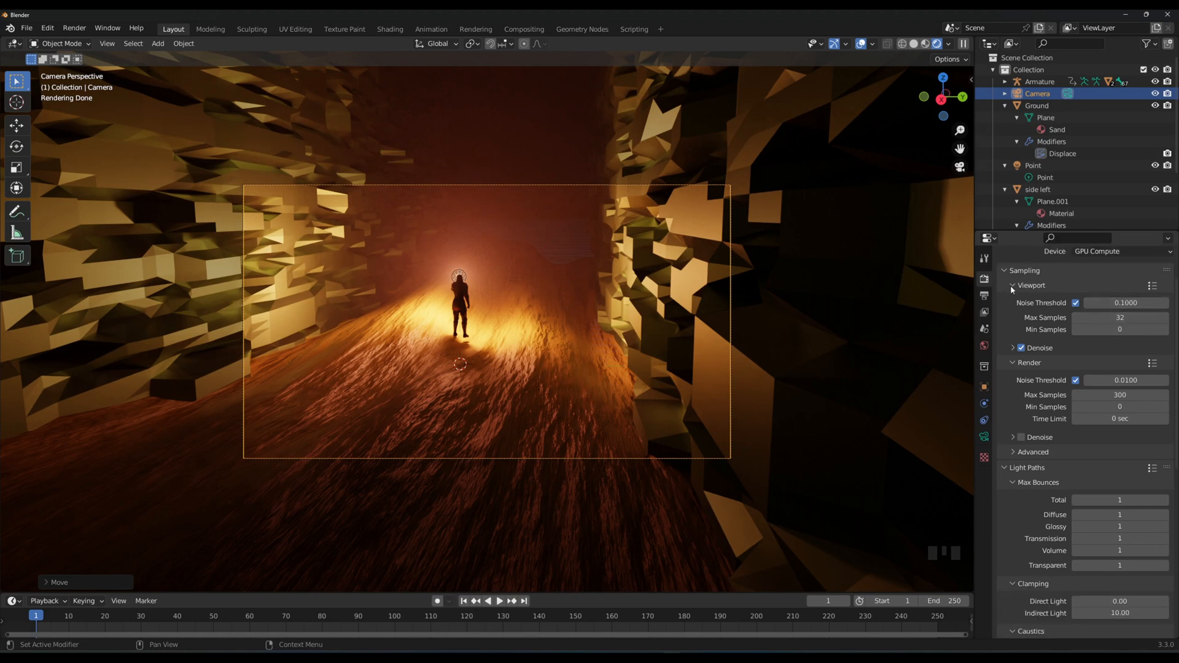
pyautogui.click(1011, 287)
pyautogui.click(1010, 287)
pyautogui.click(1027, 286)
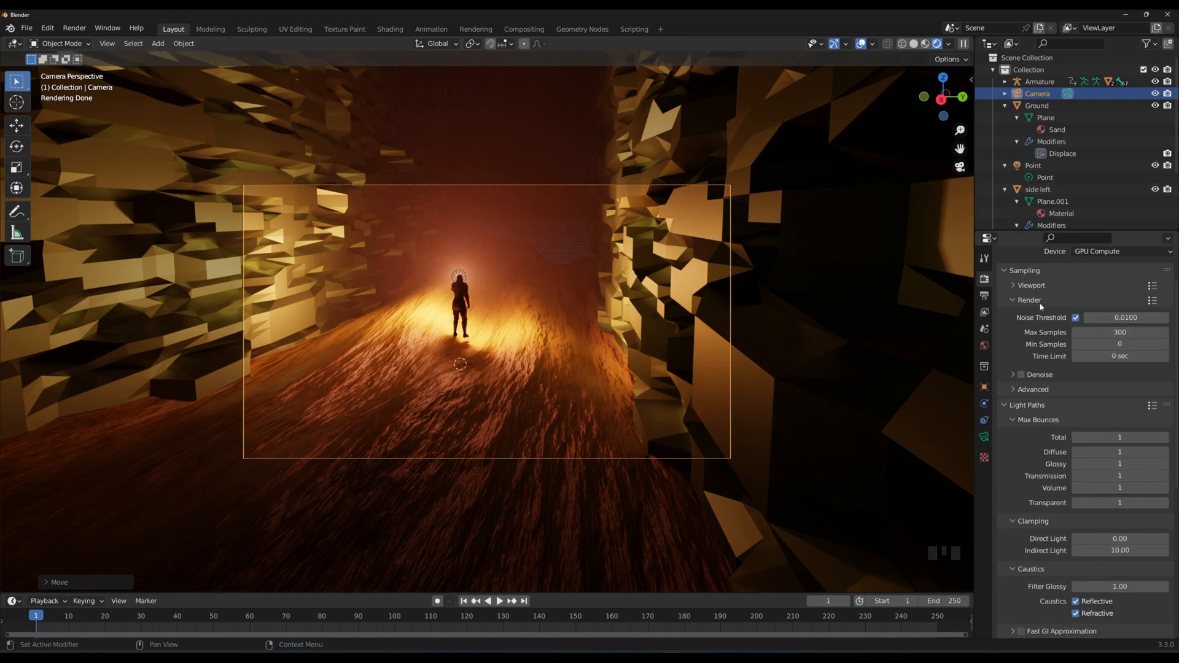
pyautogui.doubleClick(1114, 332)
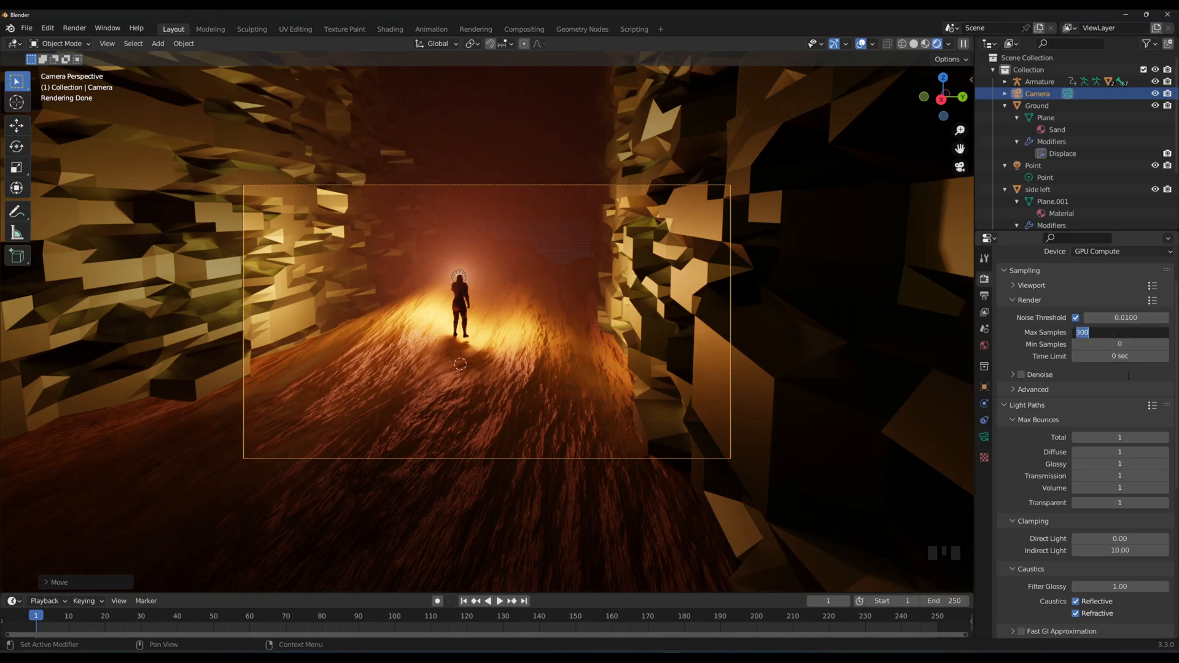
pyautogui.write('1500')
pyautogui.press('BackSpace')
pyautogui.press('Return')
pyautogui.press('KP_0')
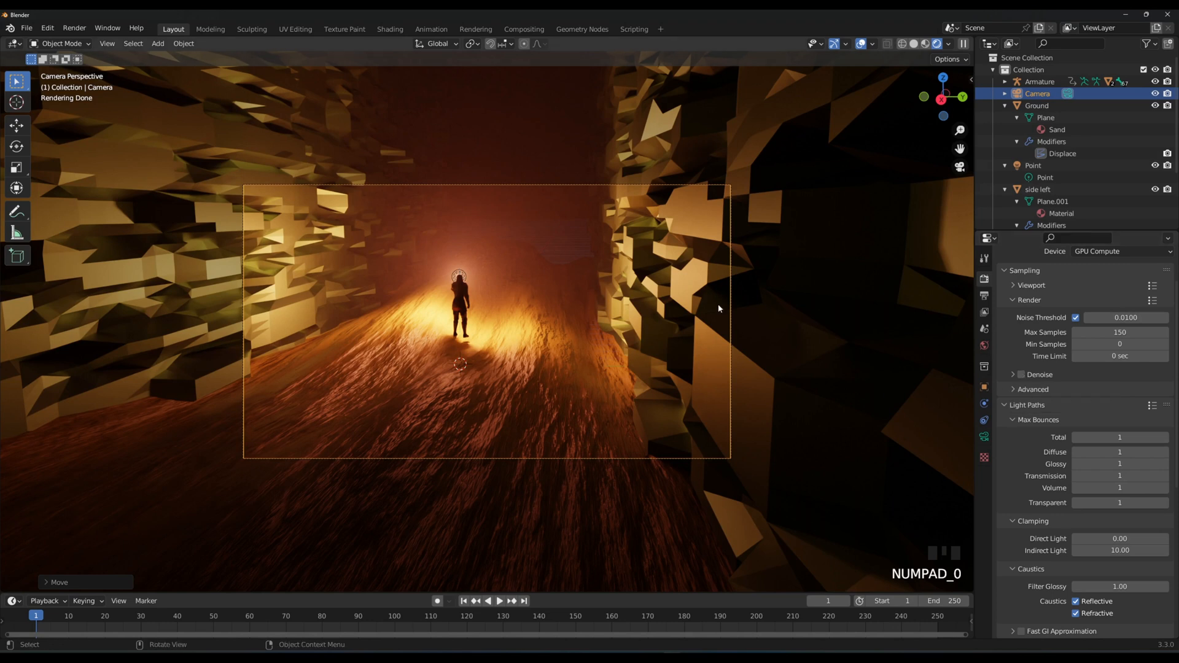
pyautogui.click(1022, 375)
pyautogui.click(1022, 375)
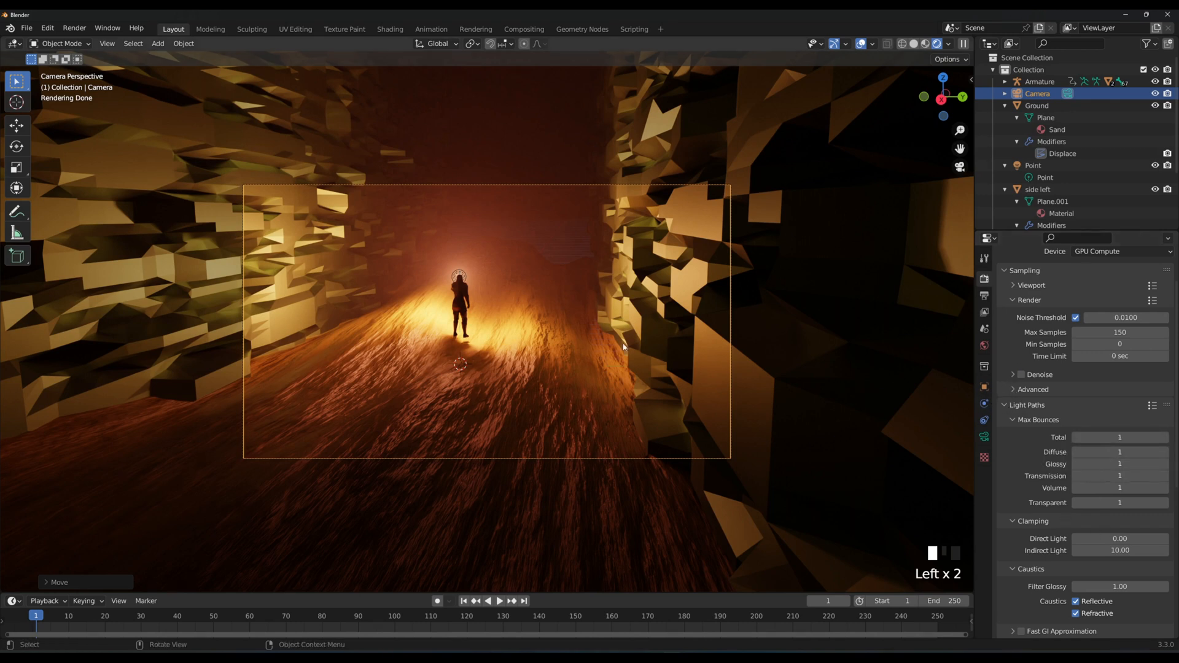
# Set the total, volume and transparent light path bounces to 5 each.
pyautogui.scroll(-2, 1124, 428)
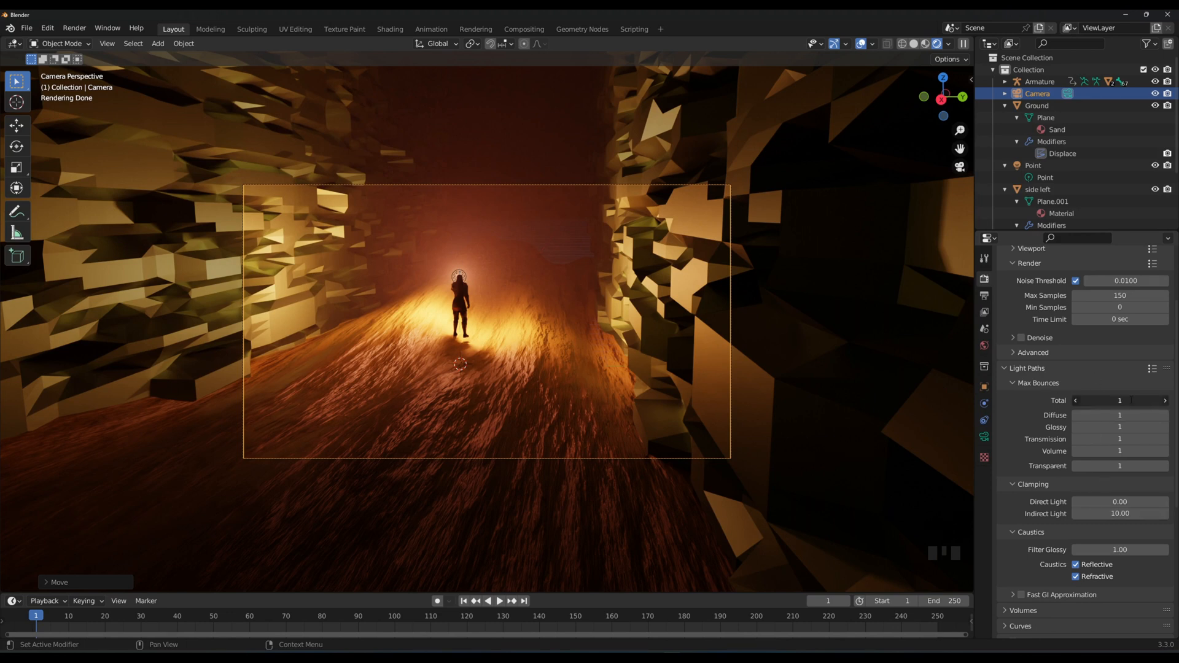
pyautogui.click(1109, 416)
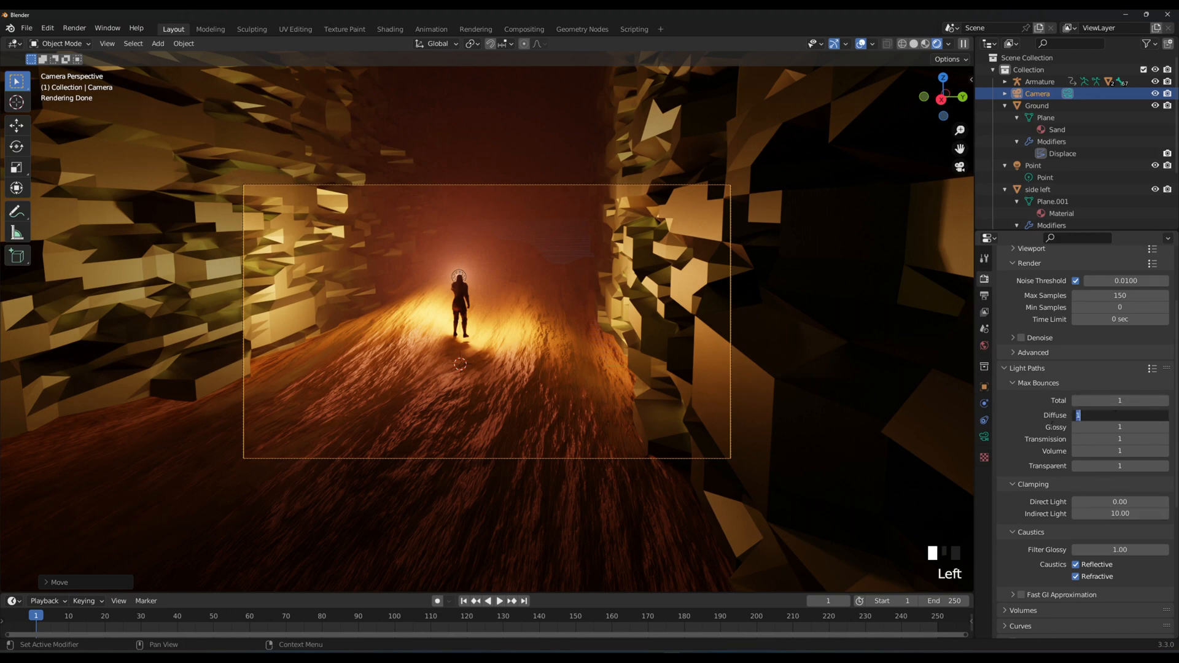
pyautogui.click(1018, 423)
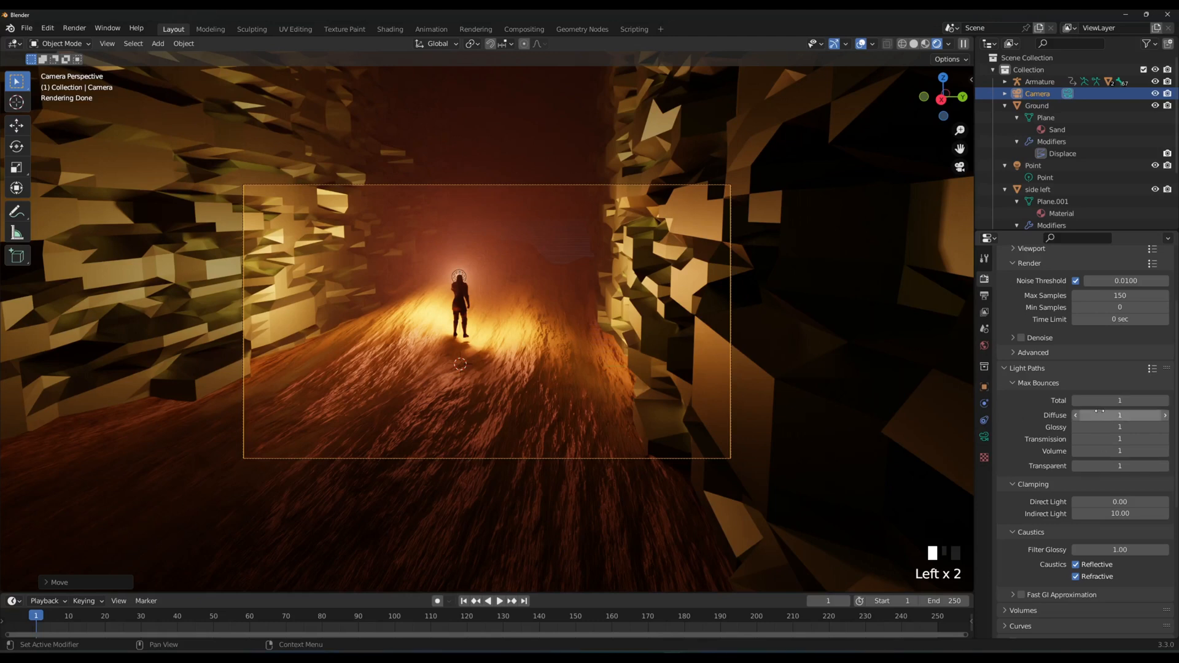
pyautogui.doubleClick(1116, 450)
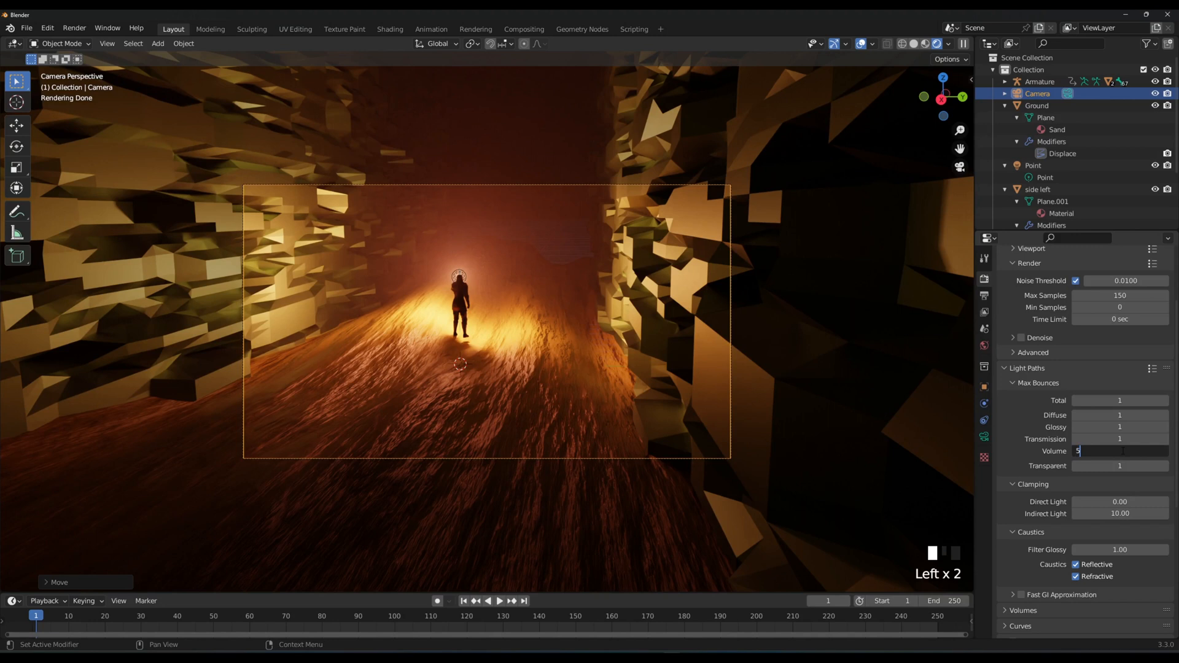
pyautogui.click(1123, 450)
pyautogui.click(1122, 400)
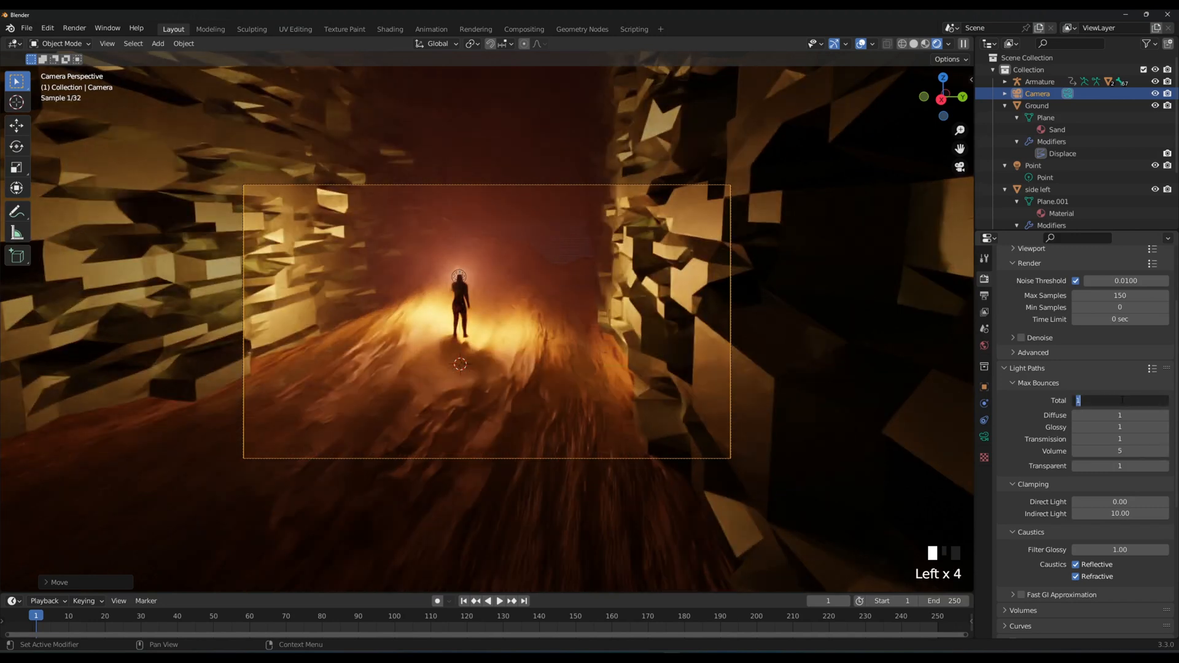
pyautogui.write('5')
pyautogui.press('Return')
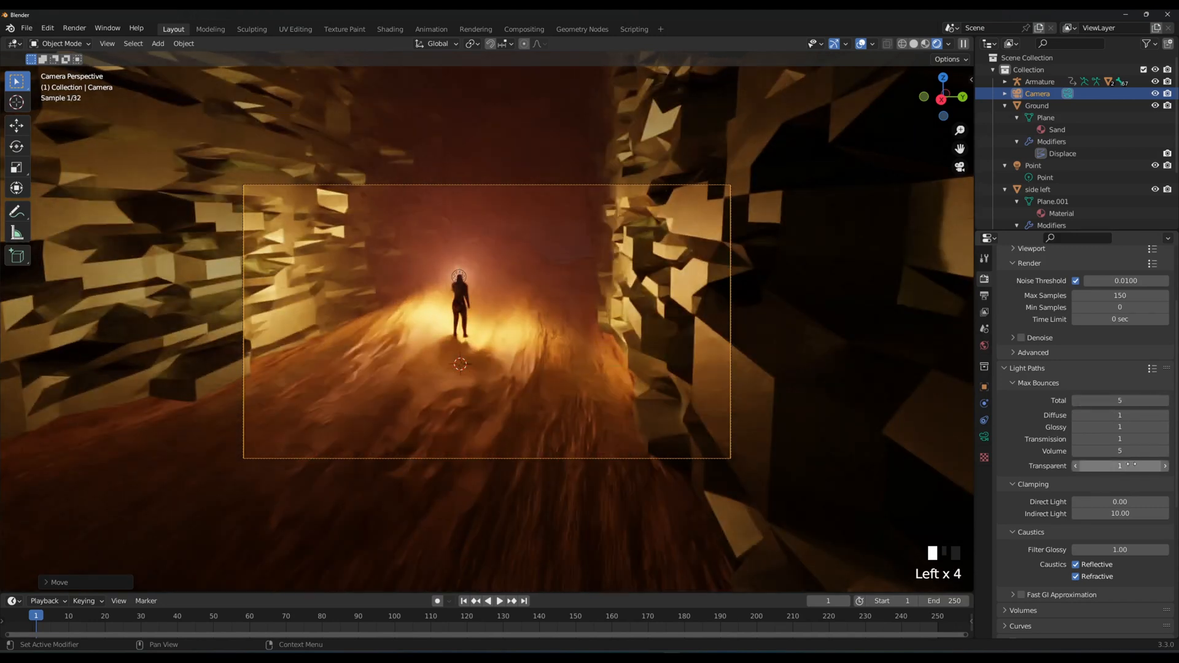
pyautogui.click(1119, 467)
pyautogui.write('5')
pyautogui.press('Return')
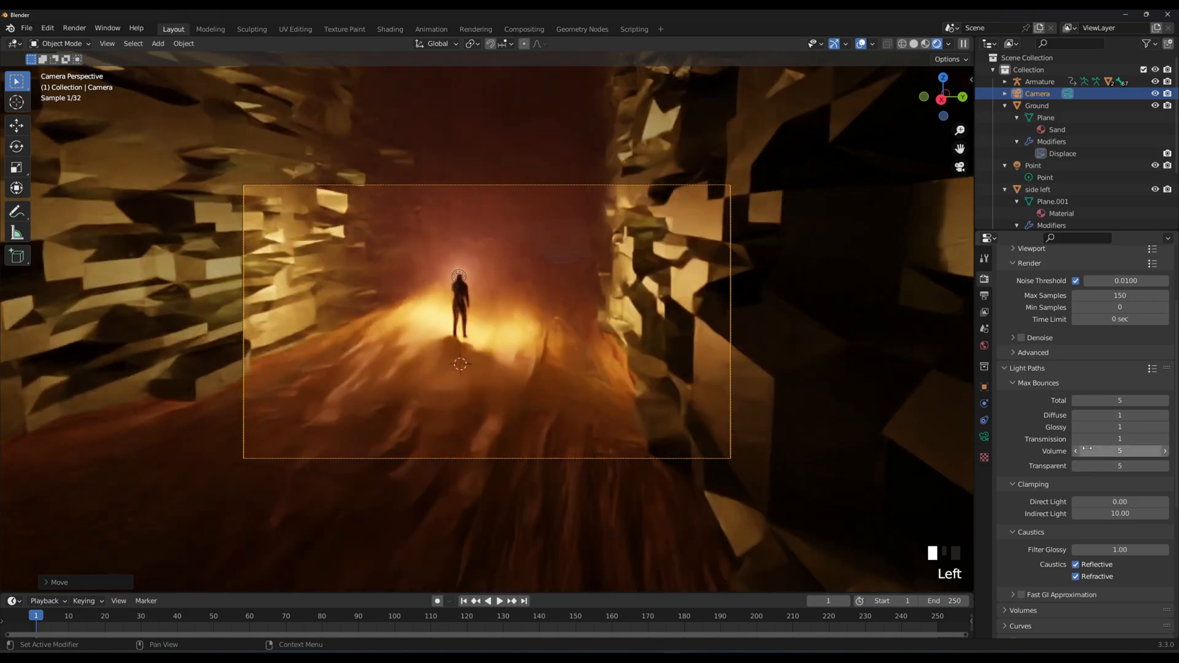
# Collapse the caustics settings and disable motion blur.
pyautogui.scroll(-3, 1094, 435)
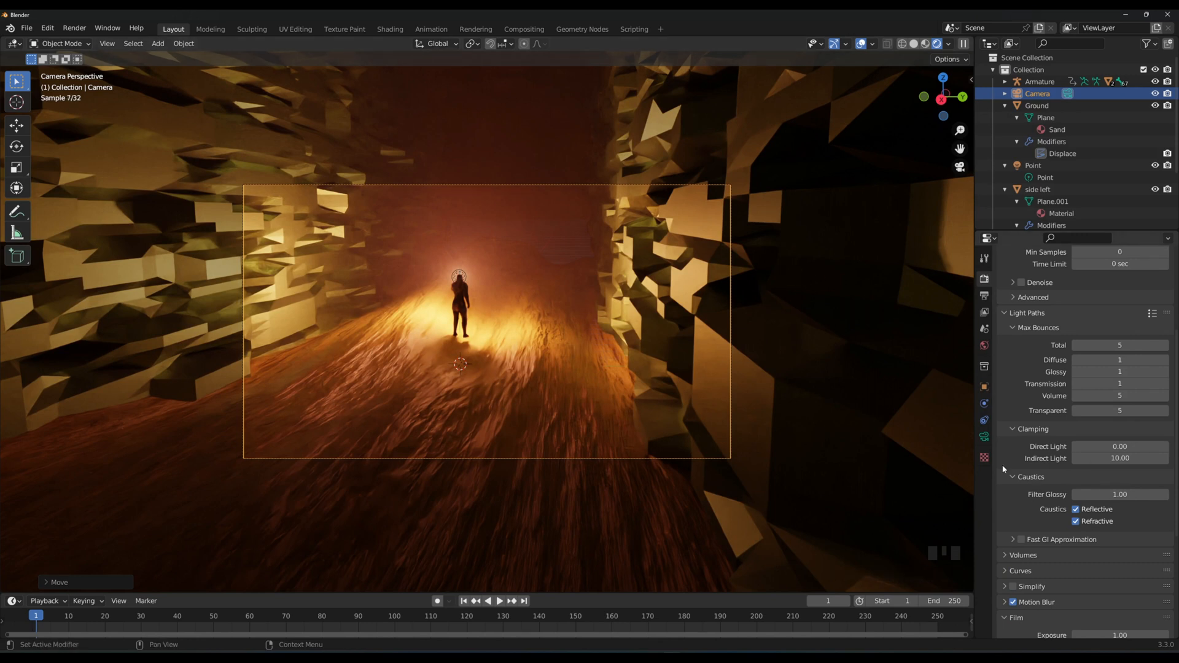
pyautogui.click(1014, 478)
pyautogui.scroll(-3, 1007, 587)
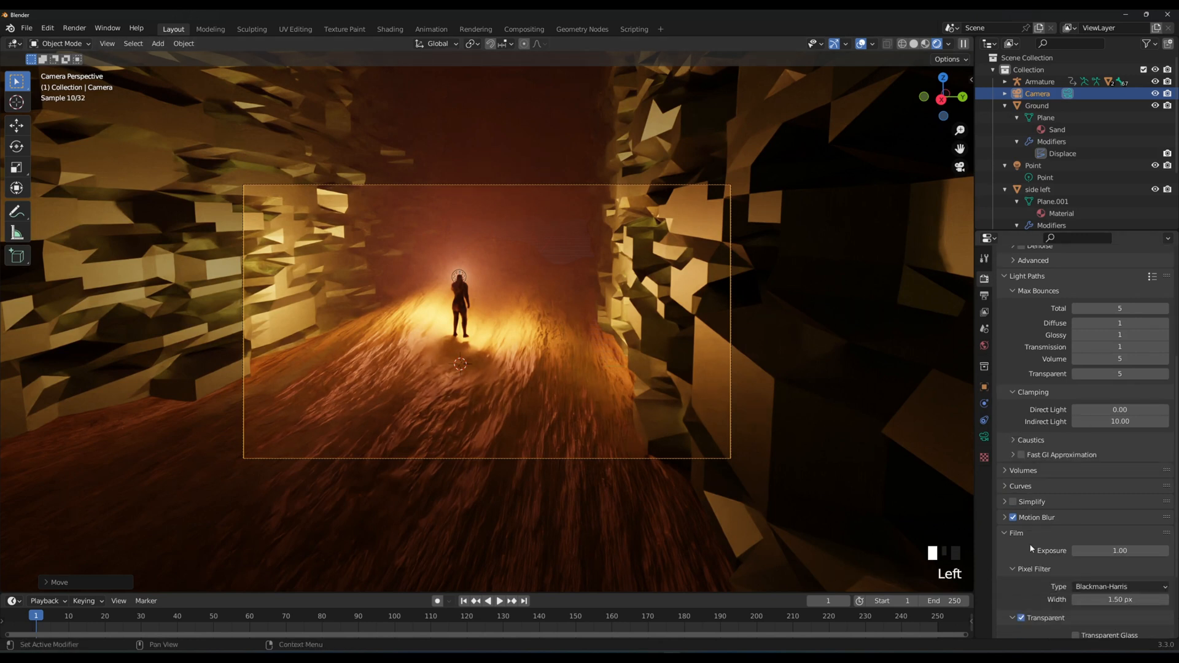
pyautogui.click(1013, 499)
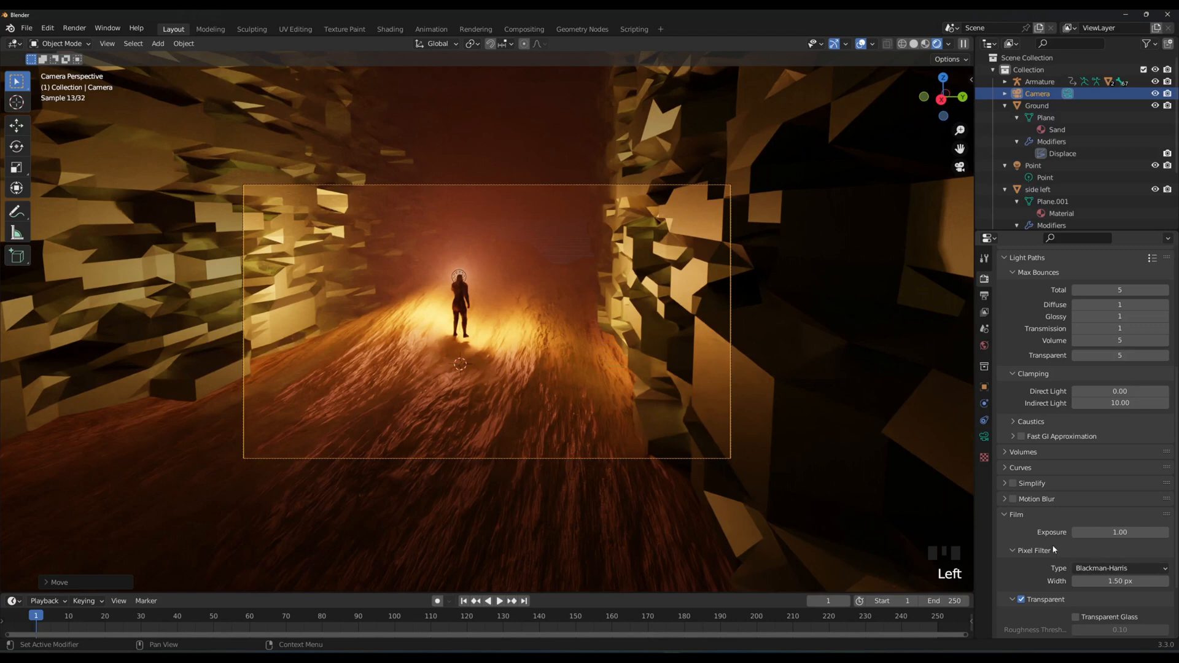
# Review the remaining render settings and open the scene's output properties.
pyautogui.scroll(-16, 1013, 581)
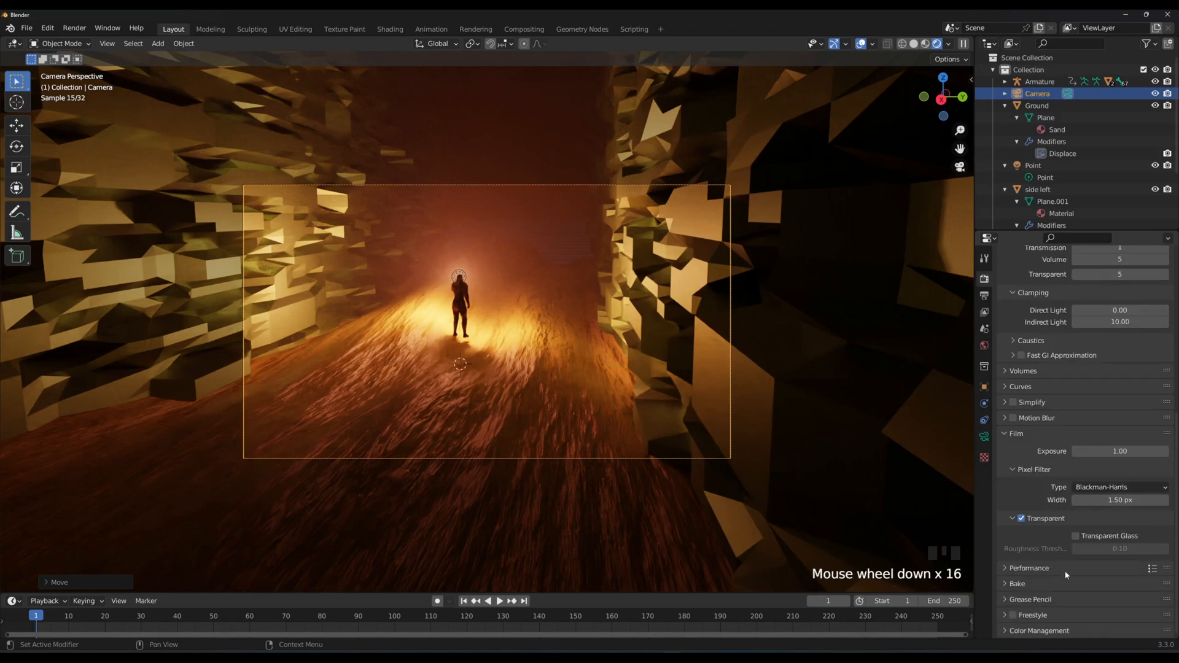
pyautogui.scroll(20, 1067, 553)
pyautogui.scroll(3, 1055, 293)
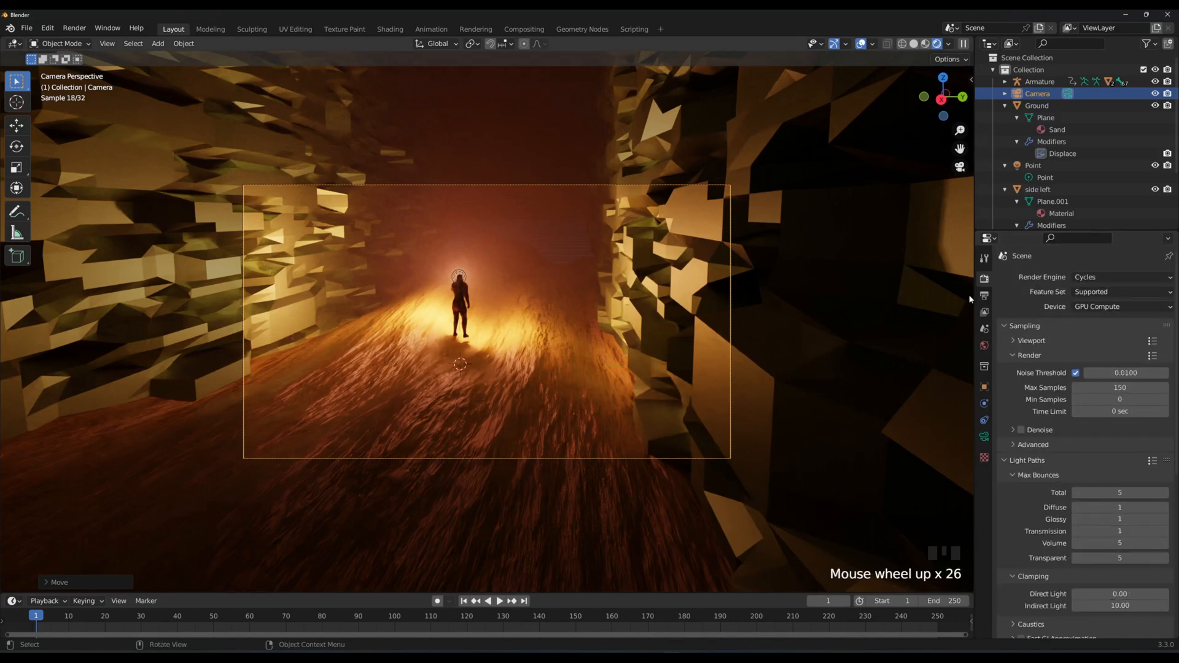
pyautogui.click(984, 296)
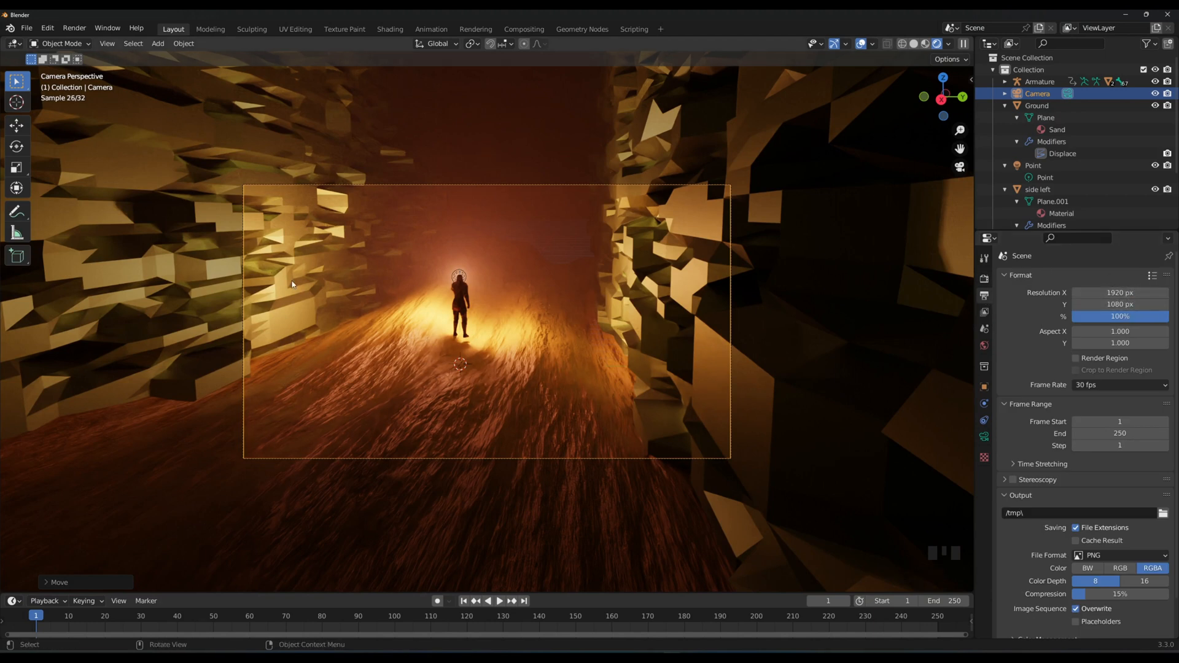
# Set the output's vertical resolution to 1920 px and enable the render region.
pyautogui.doubleClick(1123, 304)
pyautogui.write('19')
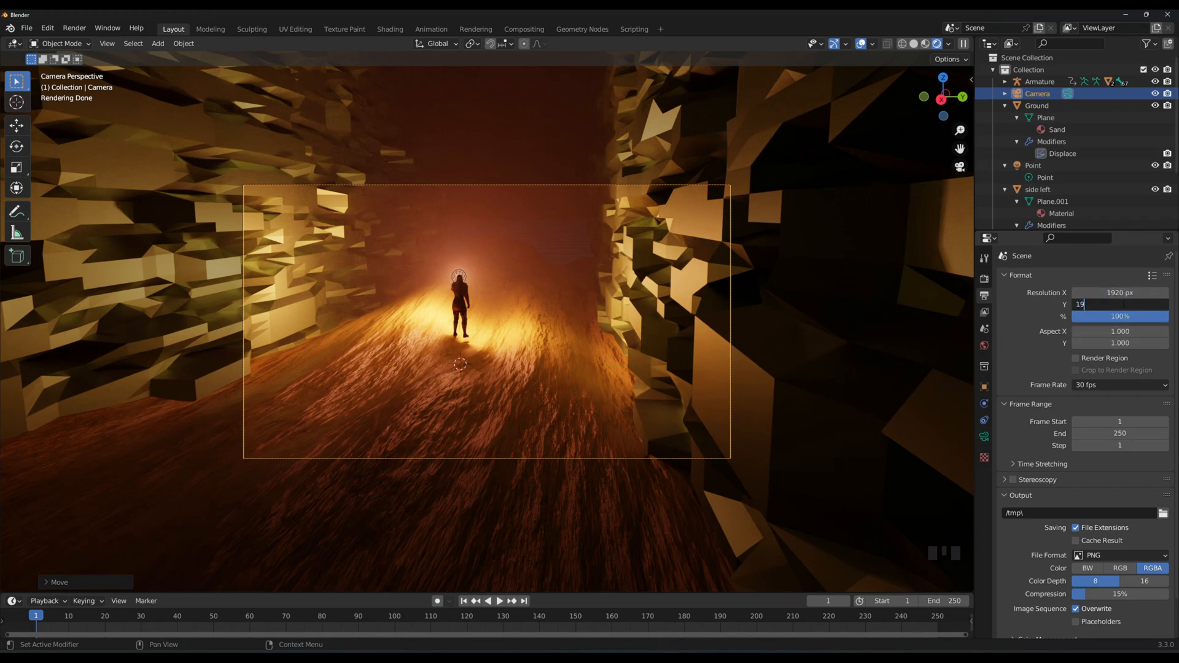
pyautogui.write('20')
pyautogui.click(843, 265)
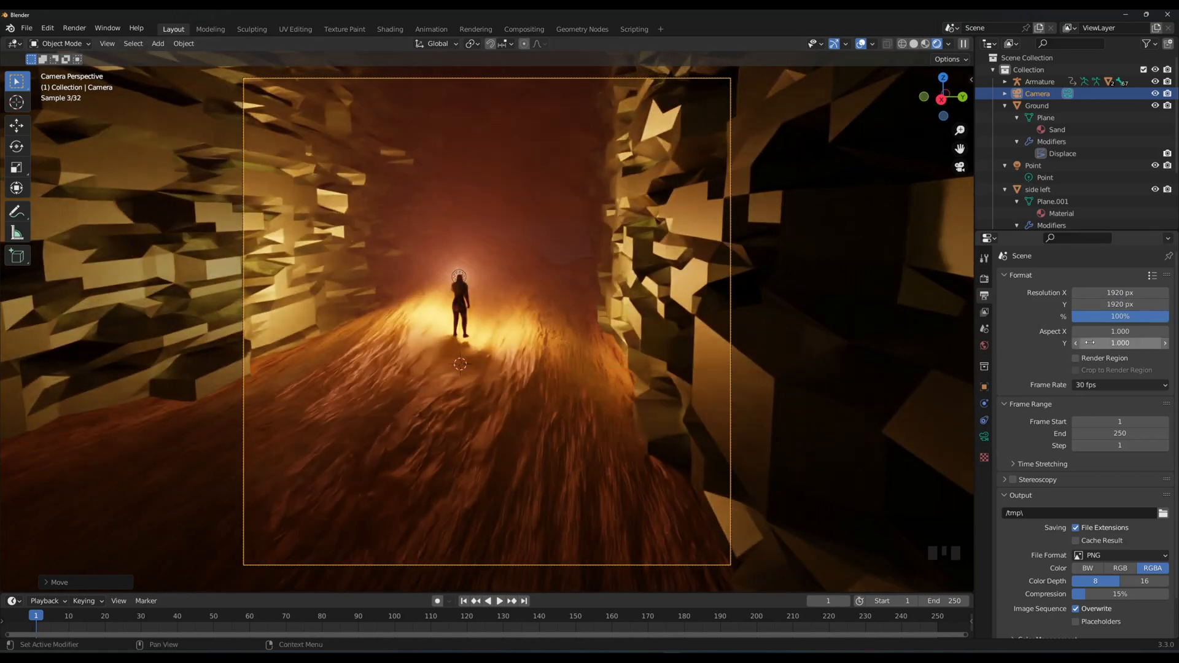
pyautogui.click(1100, 385)
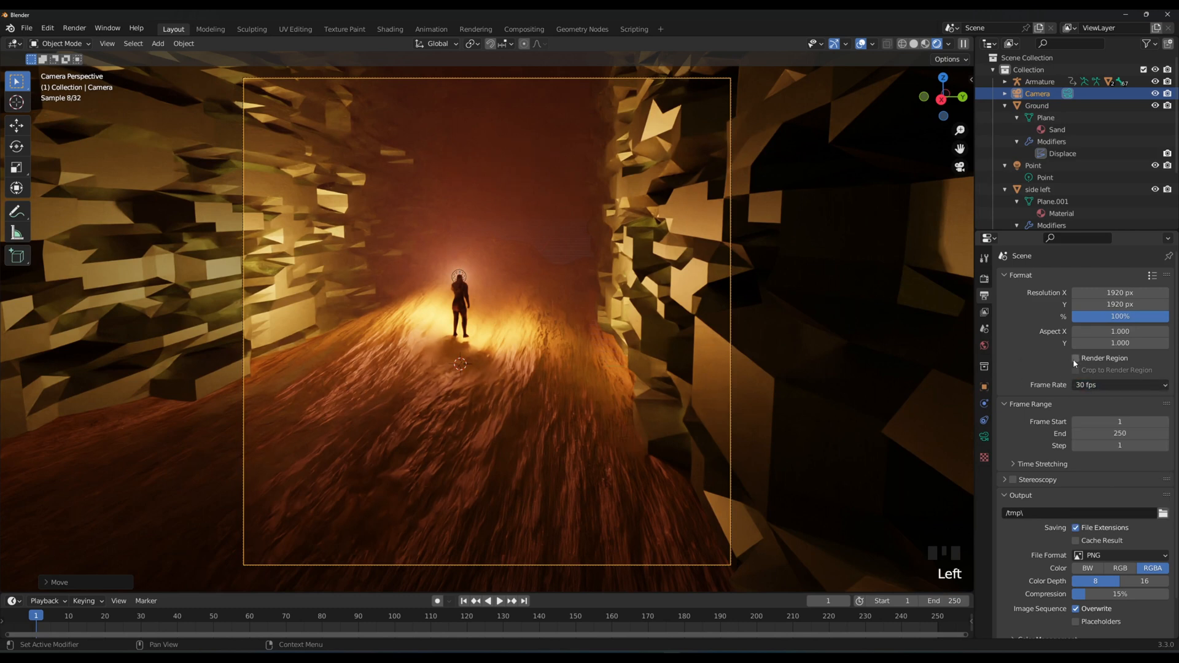
pyautogui.click(1075, 358)
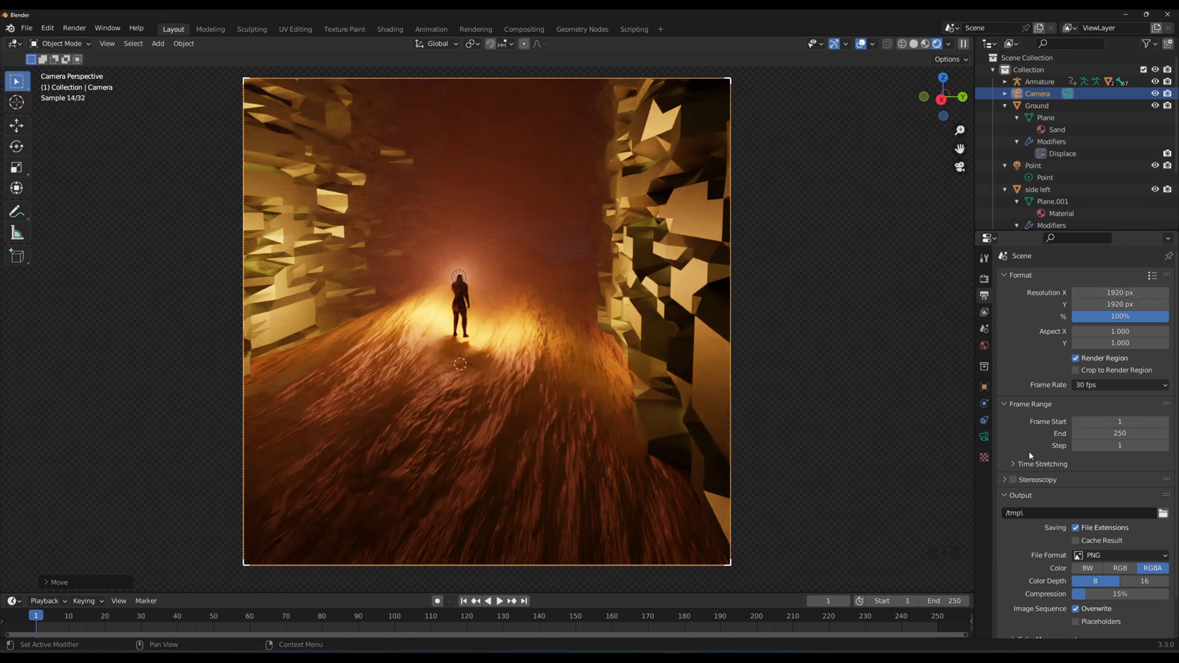
# Inspect the output folder choices and the image output's color management settings.
pyautogui.scroll(-4, 1038, 462)
pyautogui.click(1163, 472)
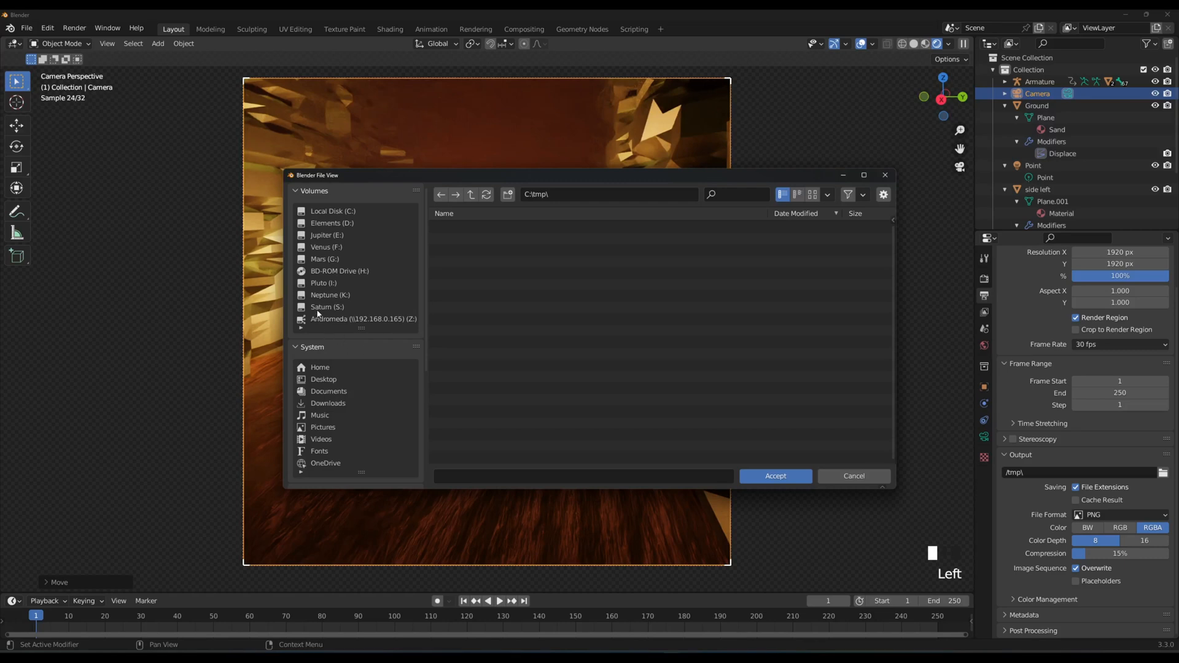
pyautogui.click(885, 175)
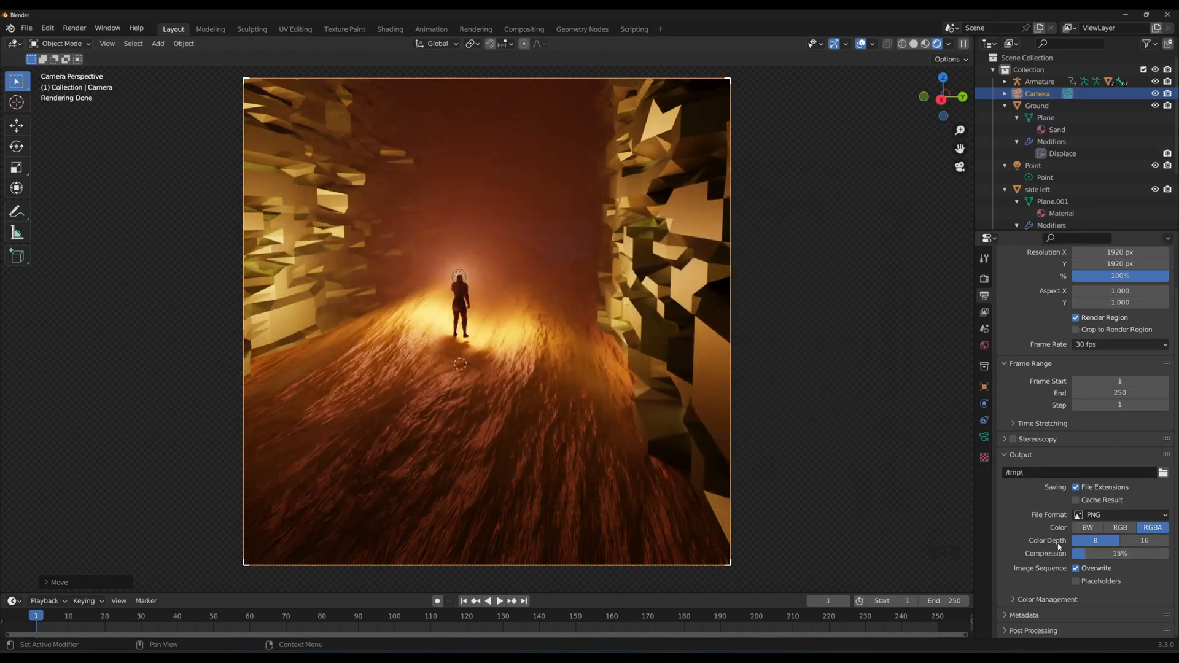
pyautogui.click(1017, 598)
pyautogui.scroll(-4, 1031, 561)
# Return to the scene's render properties and collapse the pixel filter and film settings.
pyautogui.click(983, 278)
pyautogui.scroll(-4, 1053, 575)
pyautogui.scroll(-4, 1044, 562)
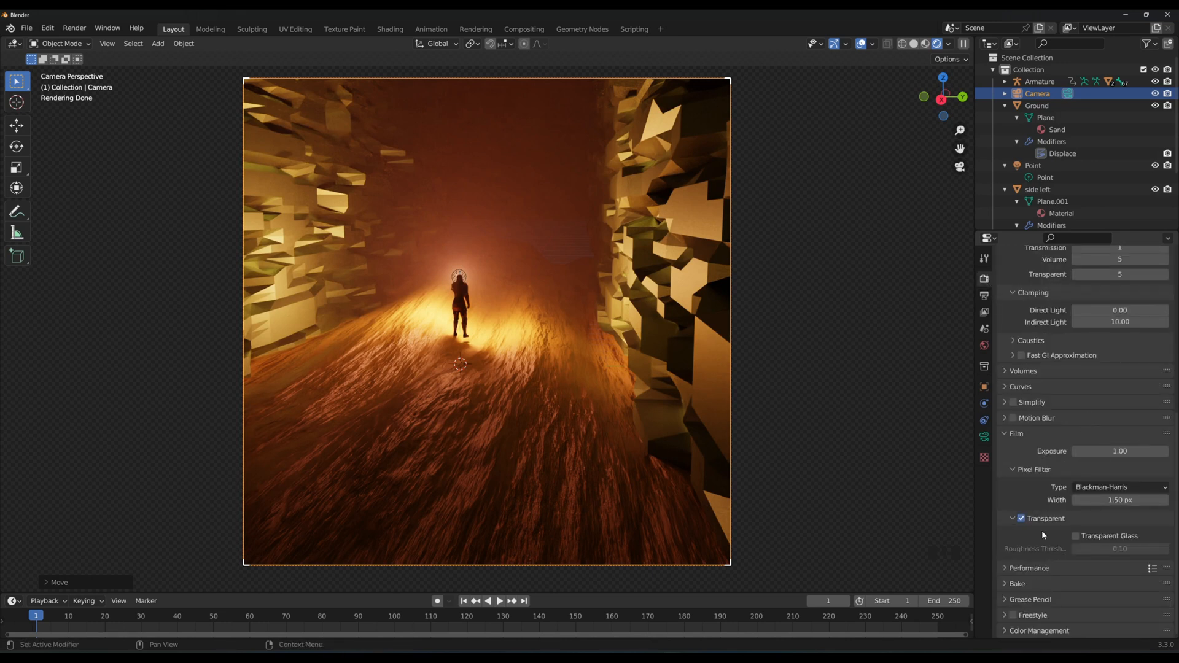
pyautogui.scroll(1, 1013, 470)
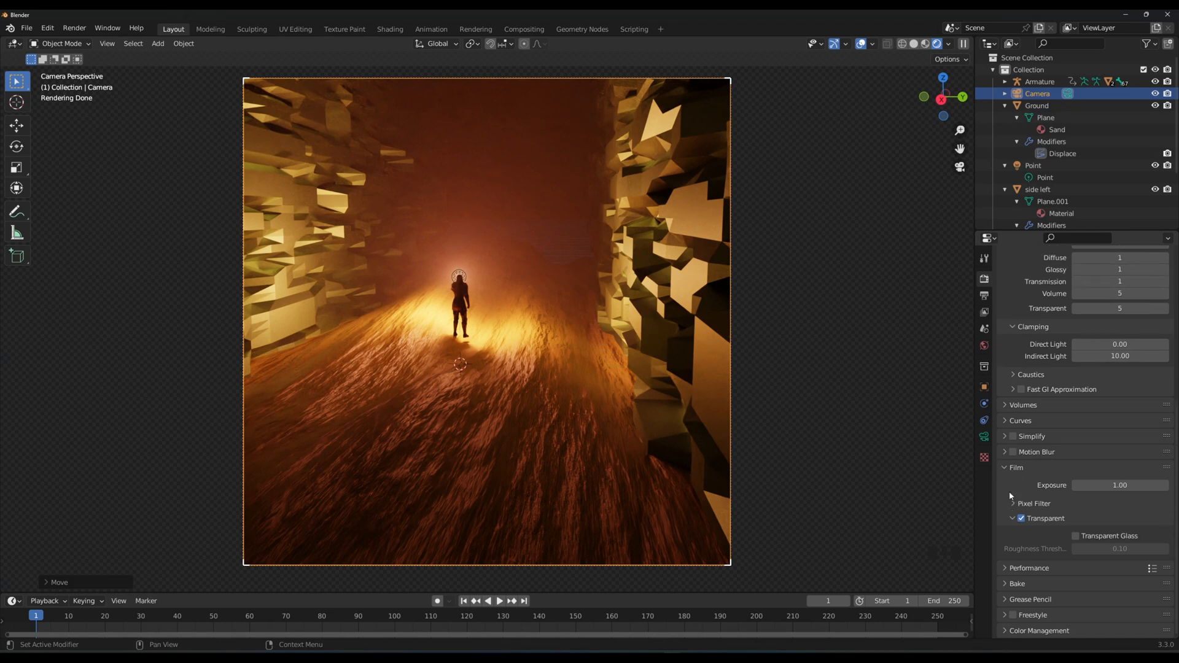
pyautogui.click(1006, 468)
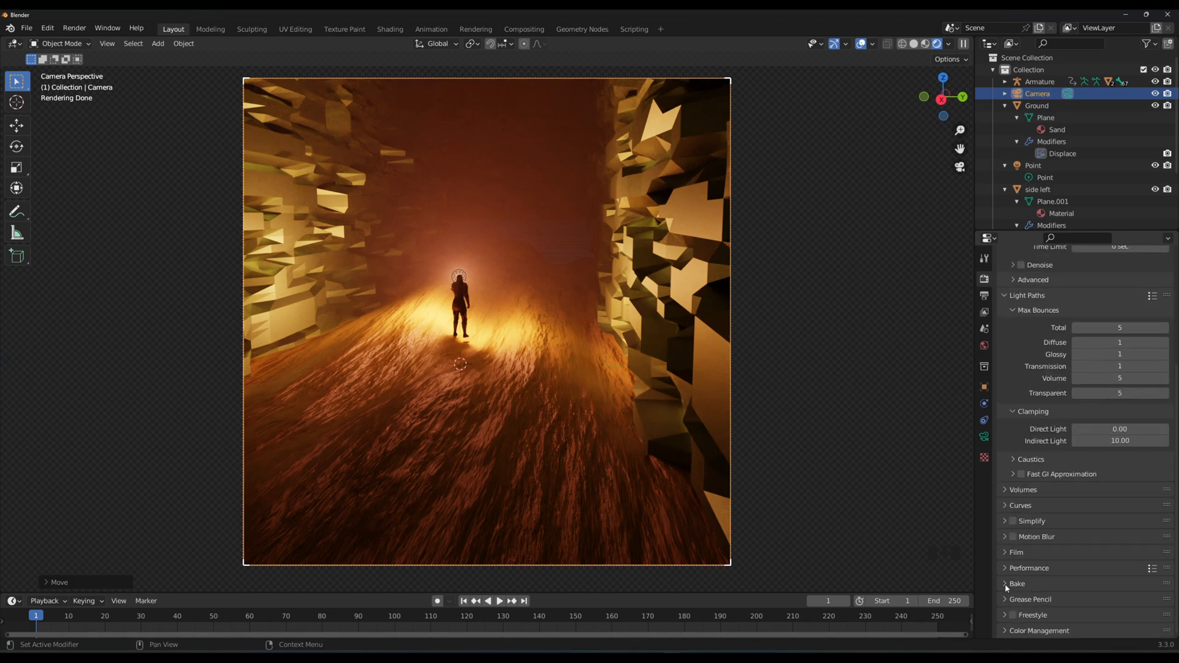
# Set the color management look to Very High Contrast, keeping the sRGB display device and Filmic view transform.
pyautogui.click(1006, 631)
pyautogui.scroll(-3, 1077, 510)
pyautogui.click(1102, 540)
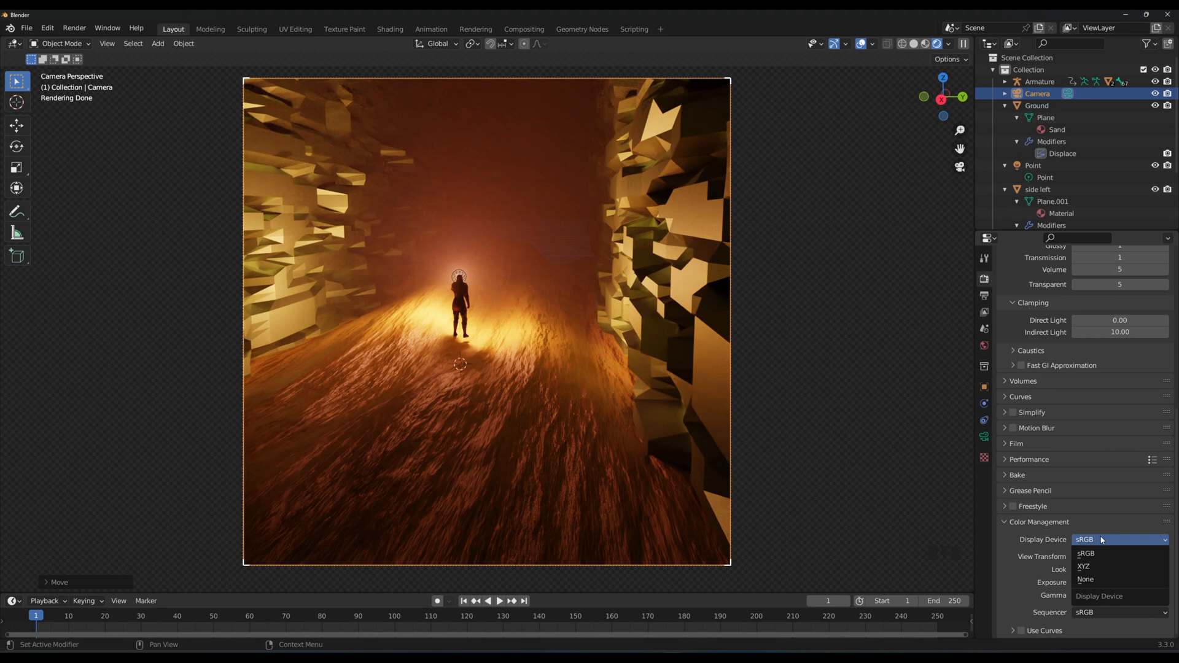
pyautogui.click(1102, 540)
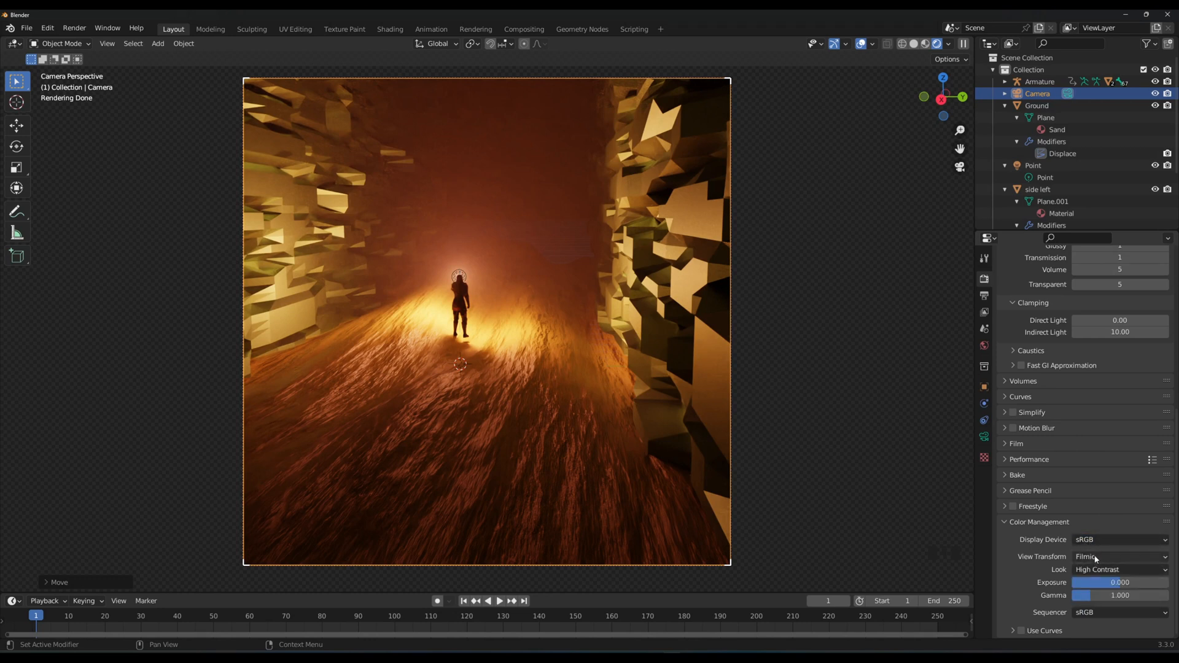
pyautogui.click(1095, 557)
pyautogui.click(1096, 559)
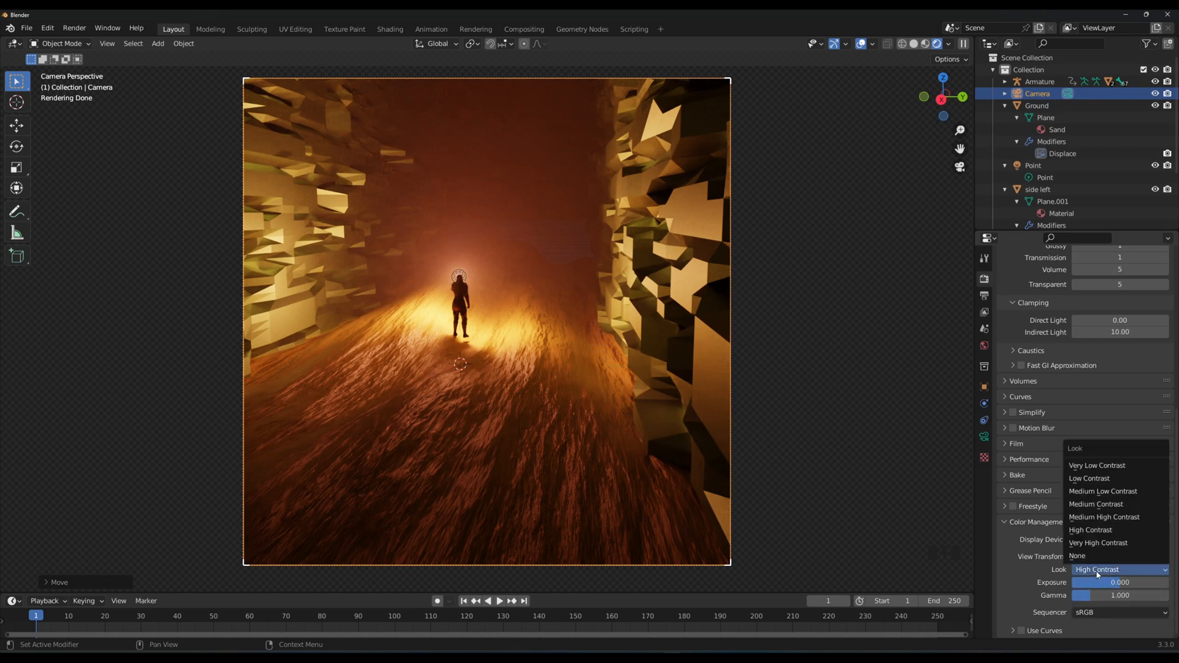
pyautogui.click(1096, 570)
pyautogui.click(1089, 543)
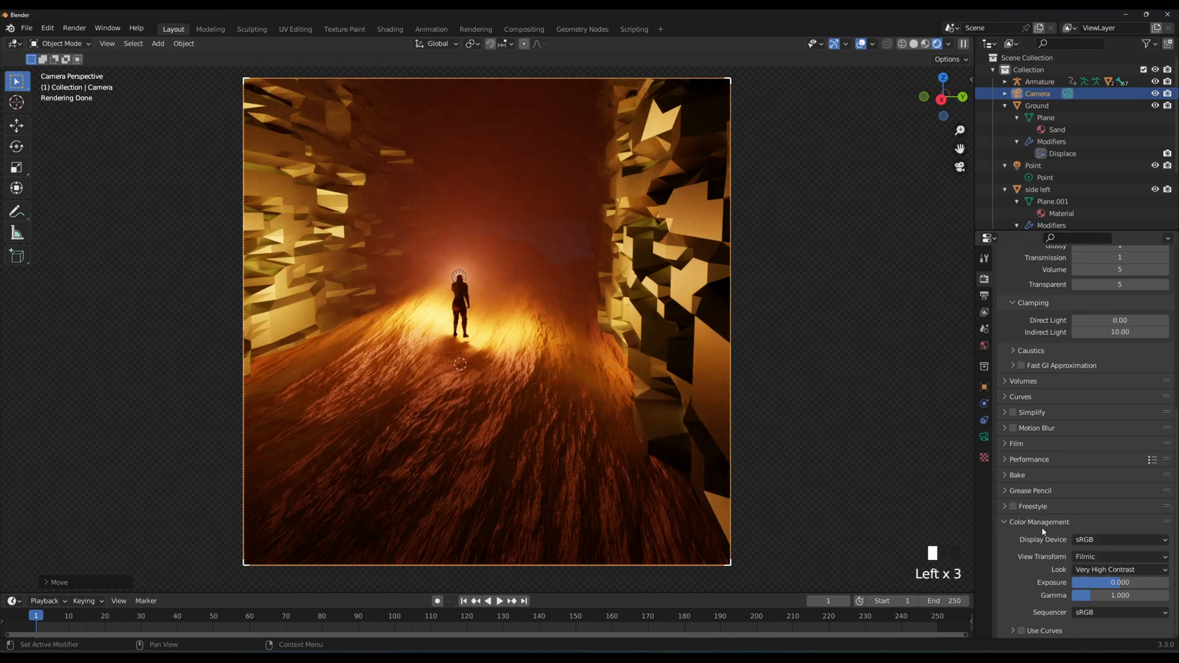
pyautogui.click(1010, 522)
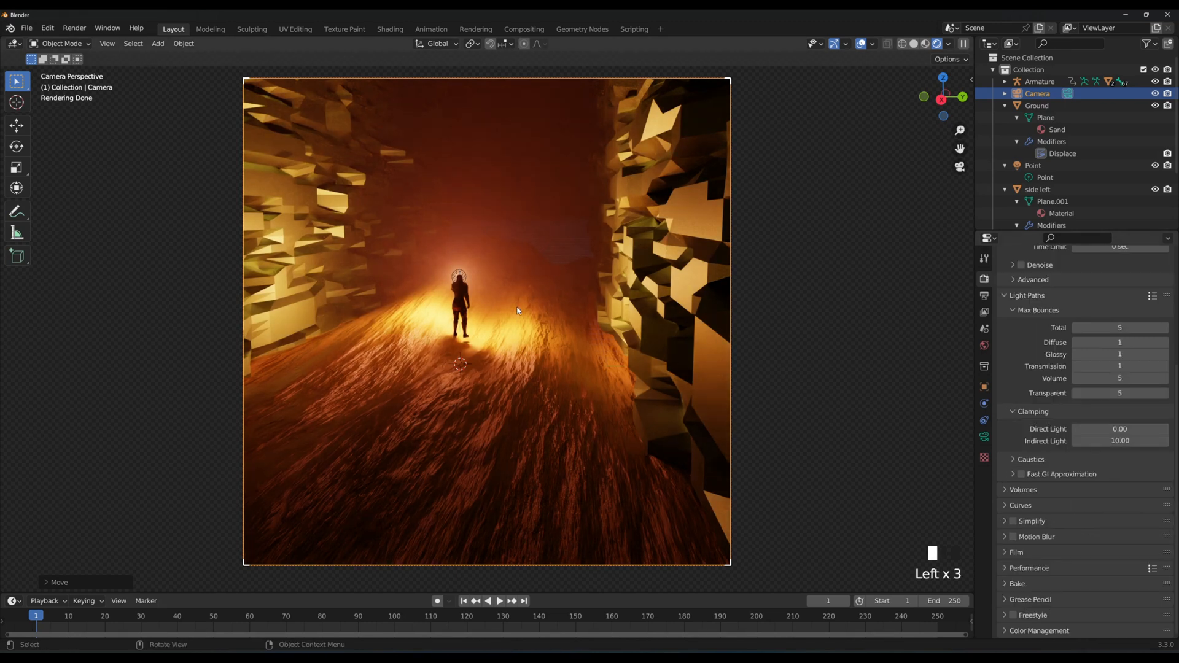
# Check the scene's output properties and start rendering the camera view as a still image.
pyautogui.scroll(6, 1024, 455)
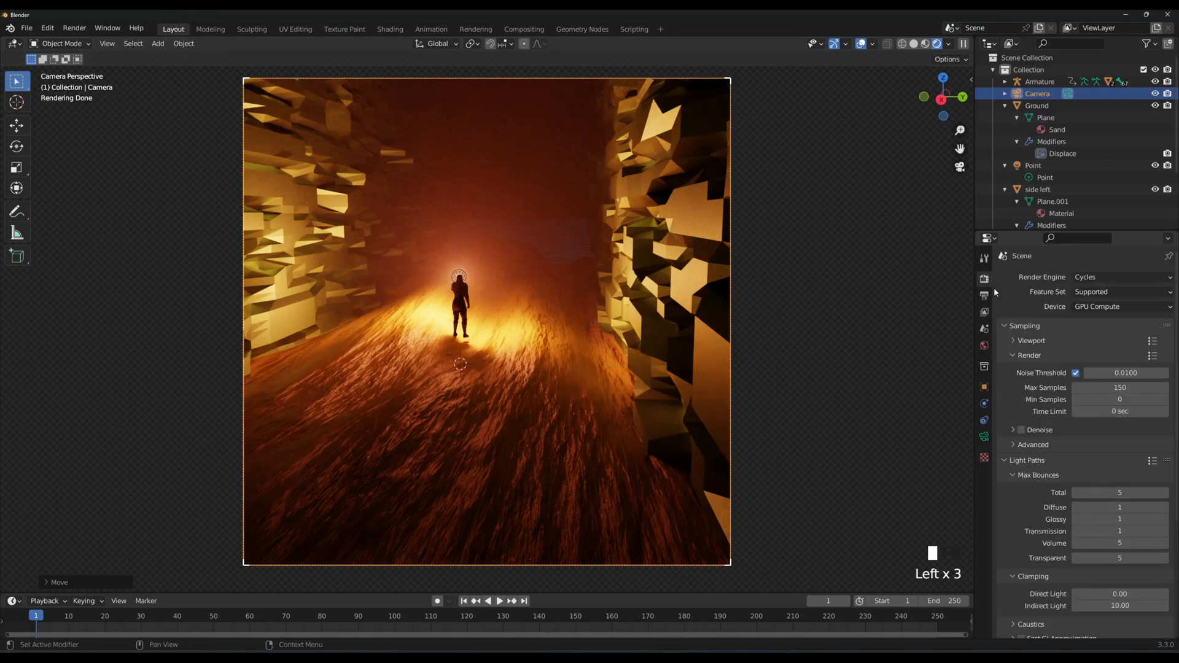
pyautogui.click(984, 312)
pyautogui.click(985, 296)
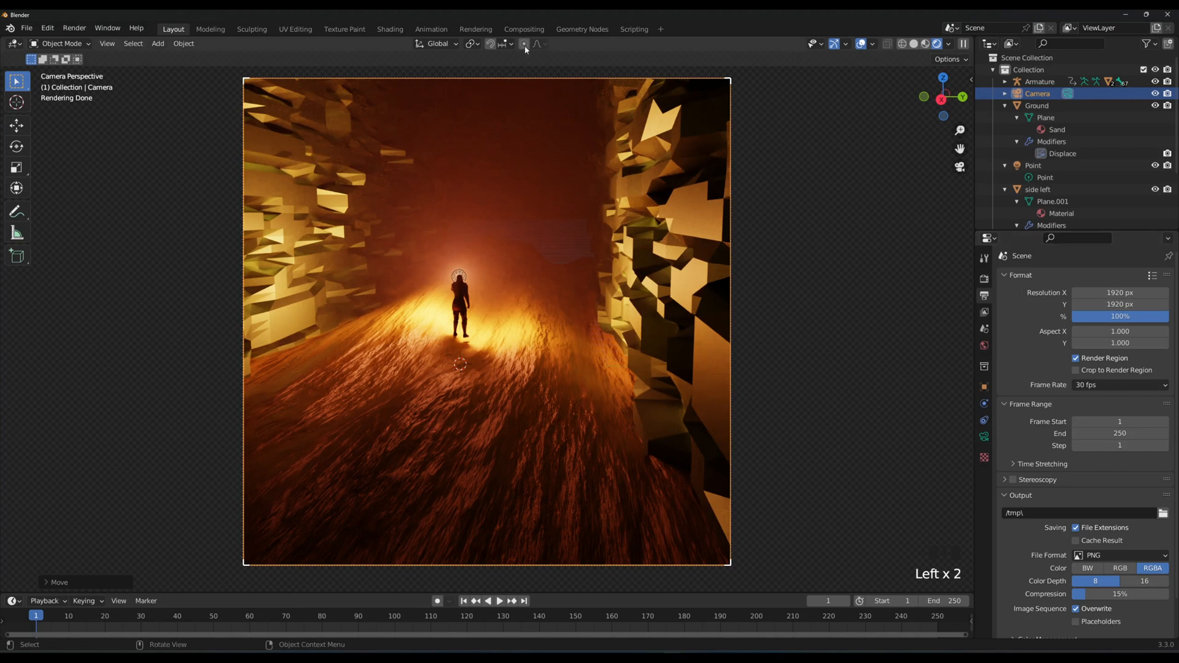
pyautogui.click(73, 29)
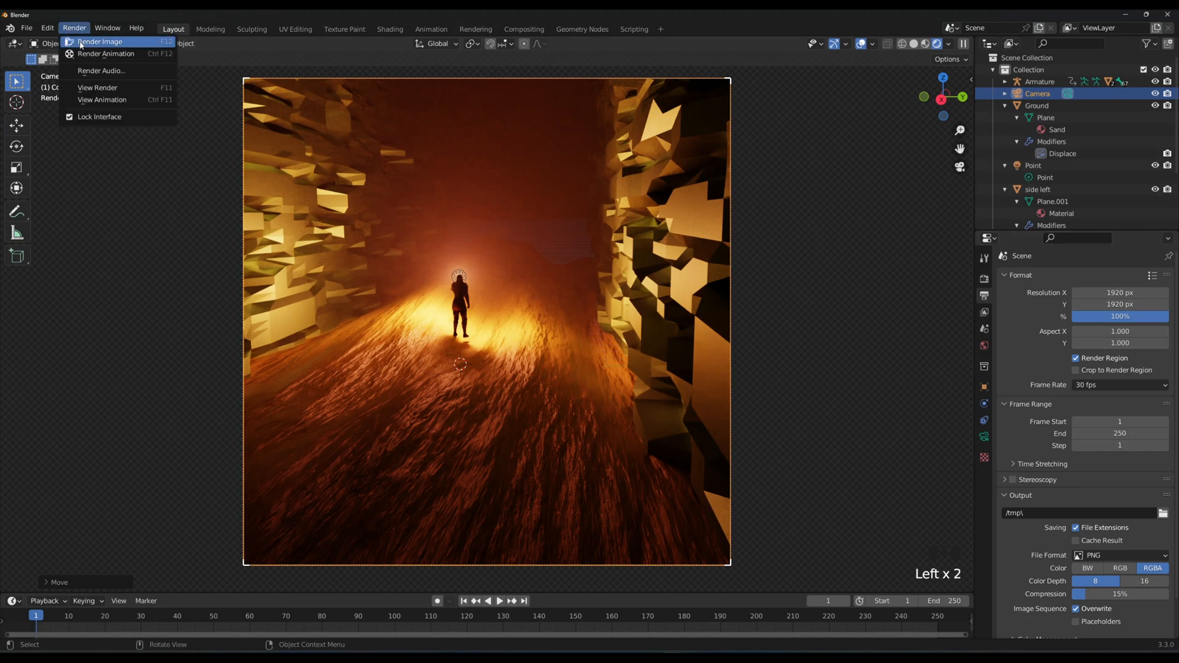